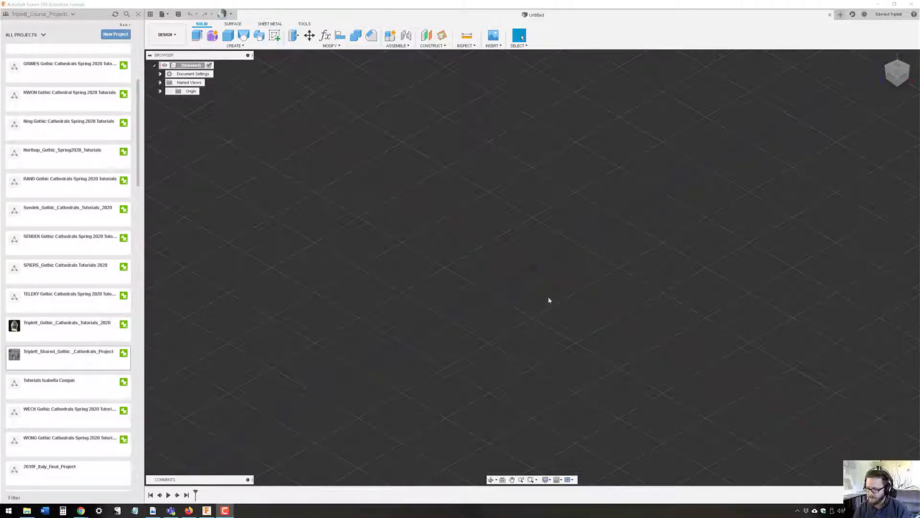
Step: Open the shared Gothic Cathedrals project and show the contents of its Sample Models and Geometry folder
middle_drag(599, 270, 579, 289)
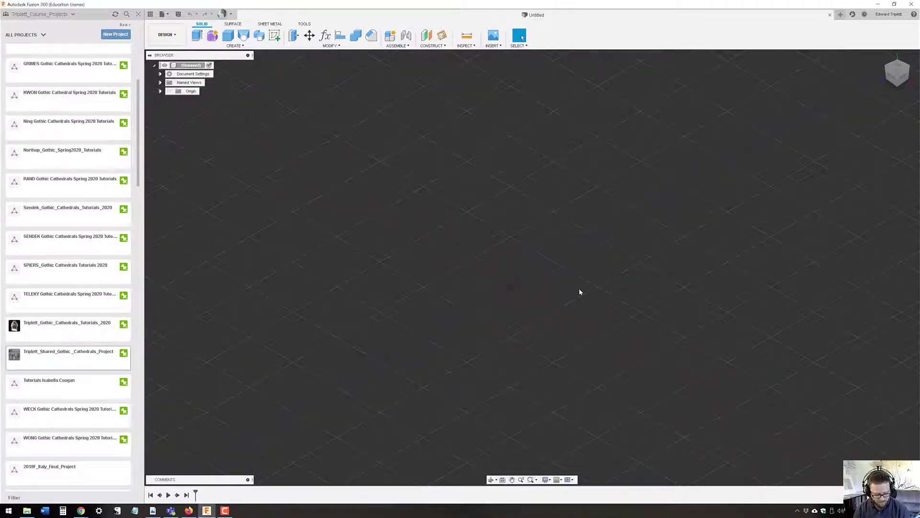
click(76, 361)
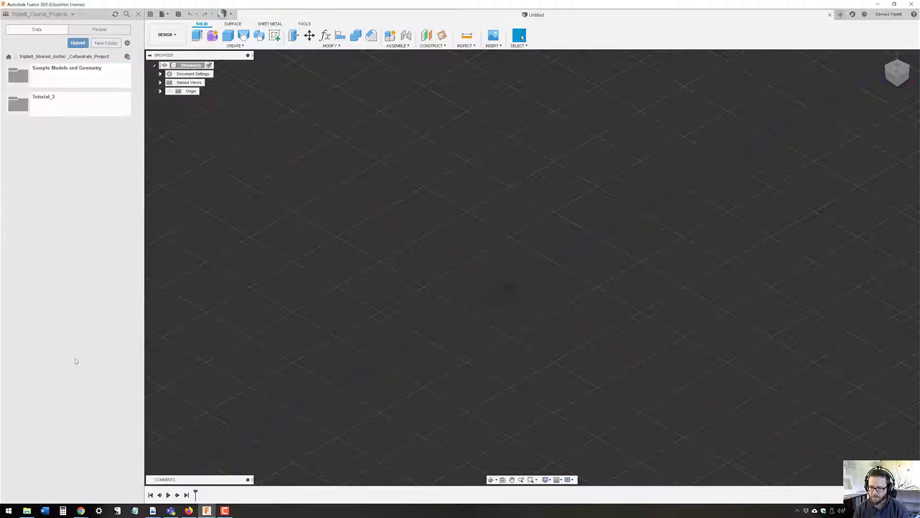
click(55, 78)
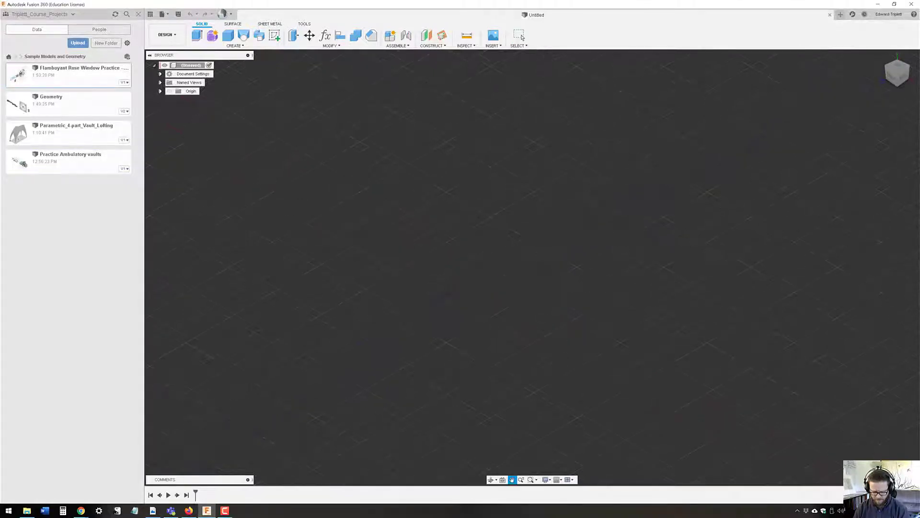
Step: Start a new sketch on the vertical front origin plane
shift+middle_drag(541, 288, 520, 300)
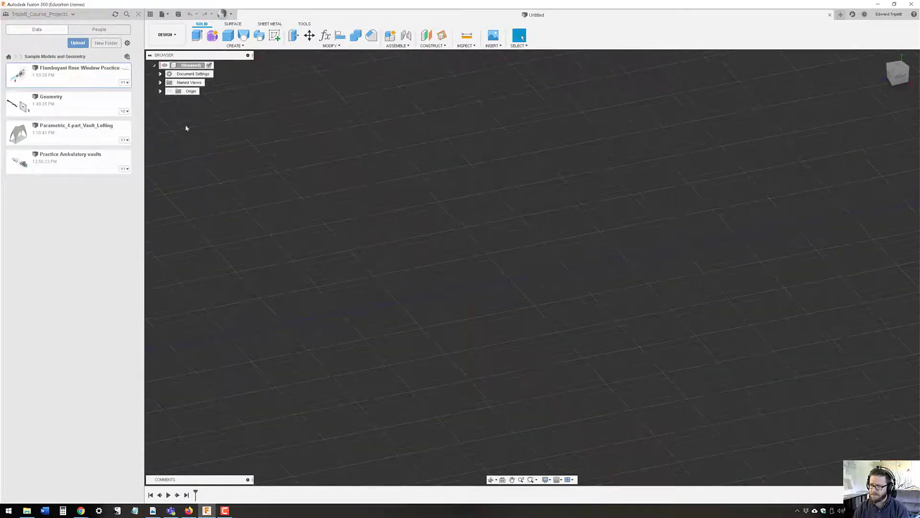
click(277, 38)
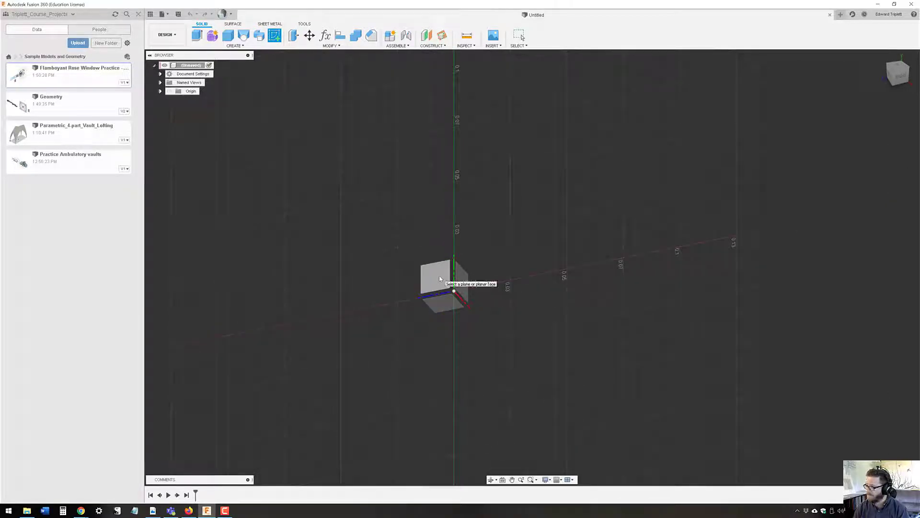
click(462, 279)
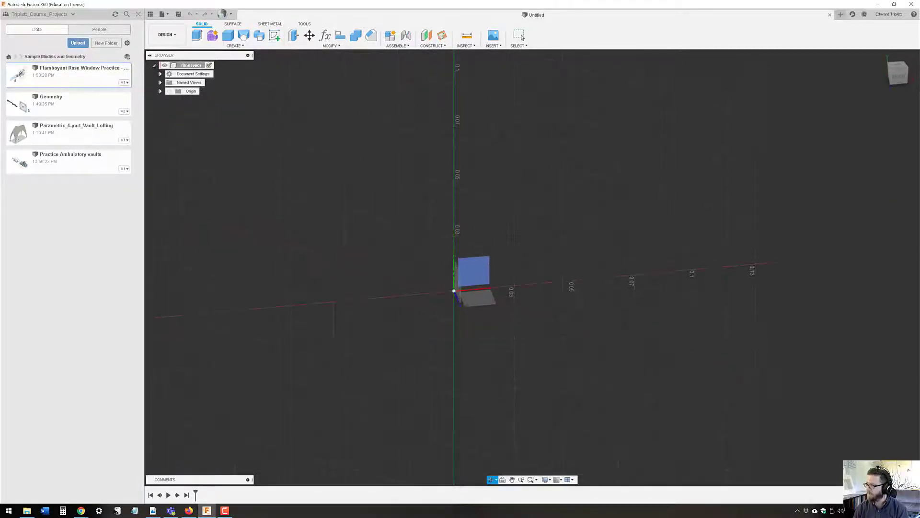
shift+middle_drag(469, 287, 466, 280)
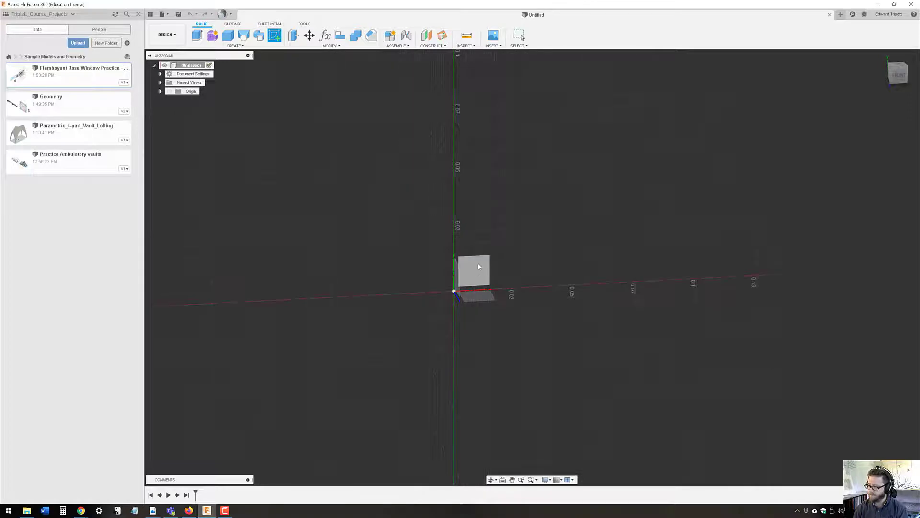
click(478, 266)
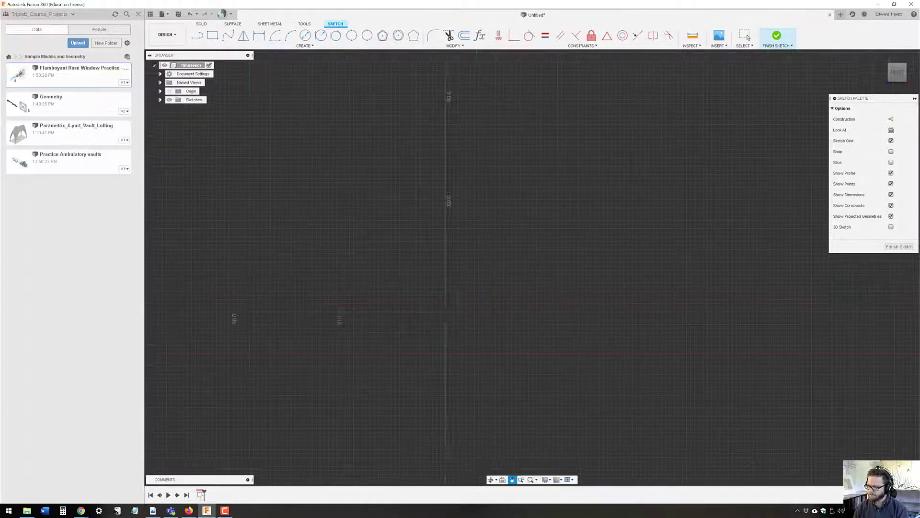
Step: Close the data panel and show the pinning options of the Tangent Arc command
click(253, 46)
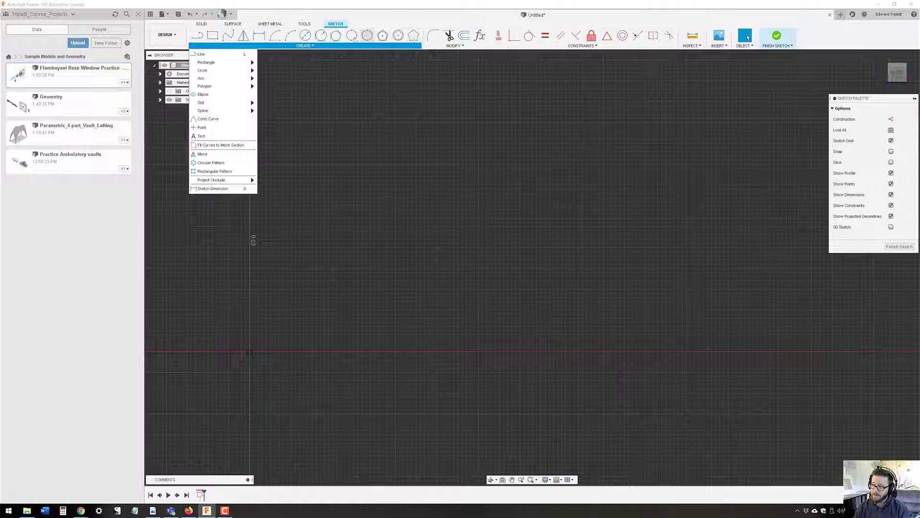
click(139, 14)
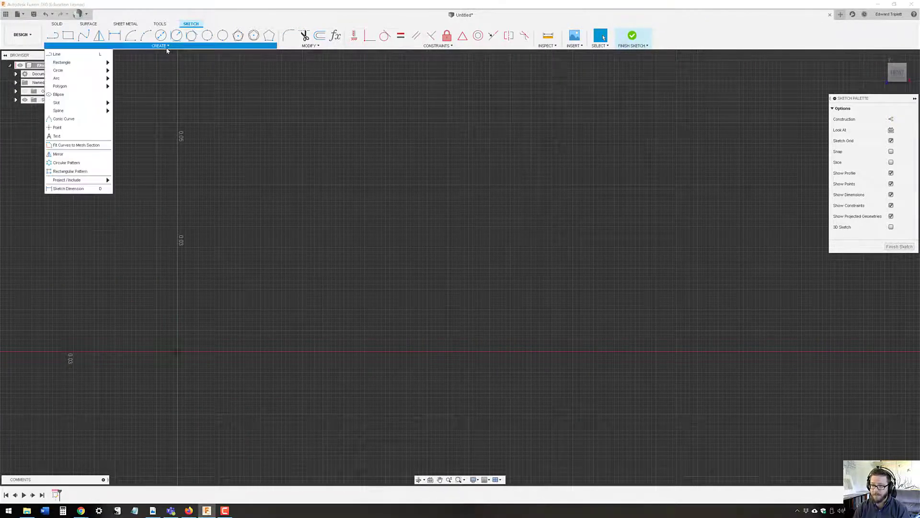
mouse_move(107, 79)
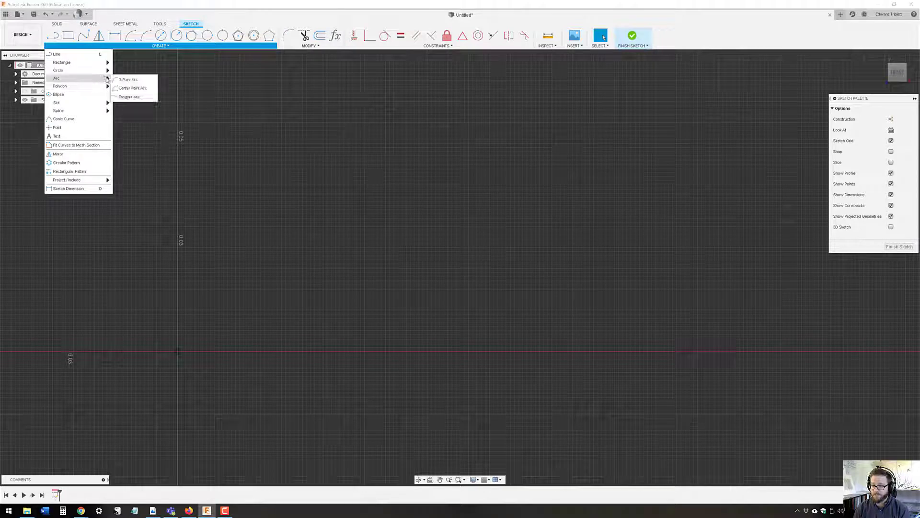
click(153, 98)
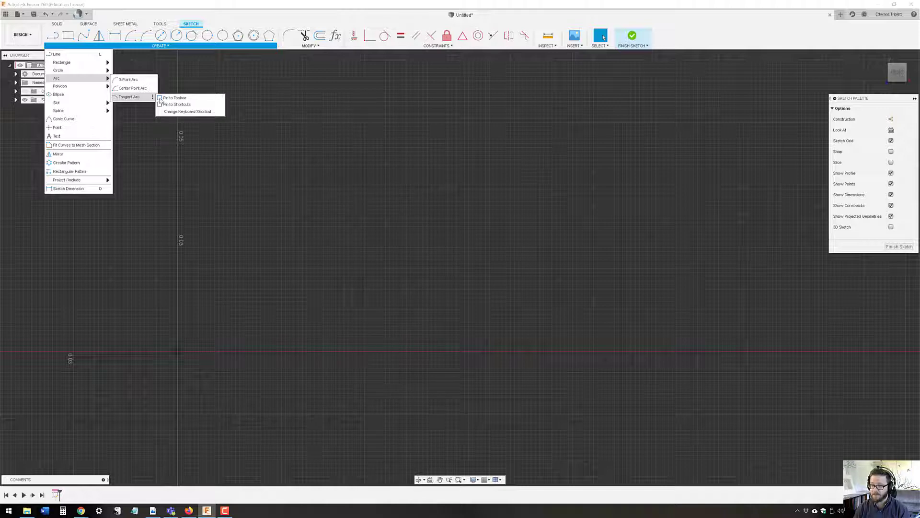
click(160, 98)
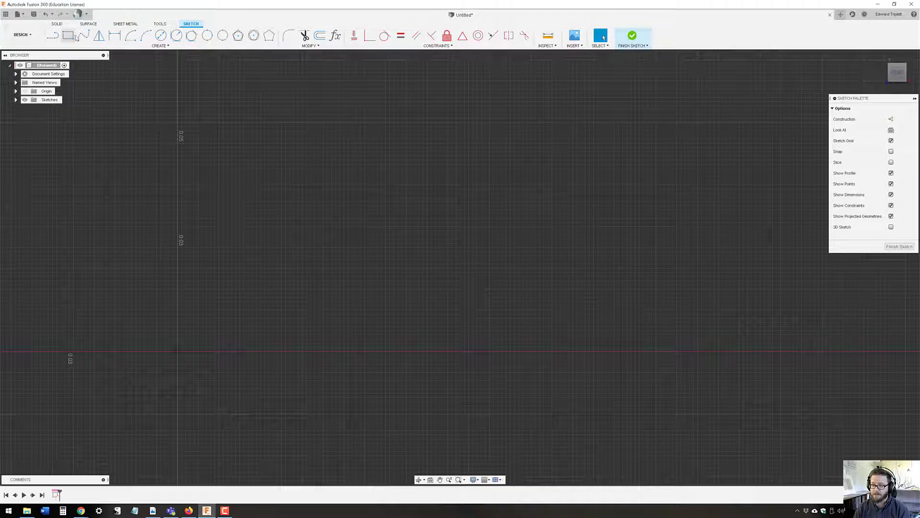
Step: Start an edge polygon just beside the origin and place its horizontal base edge with a length of 2.00
click(269, 37)
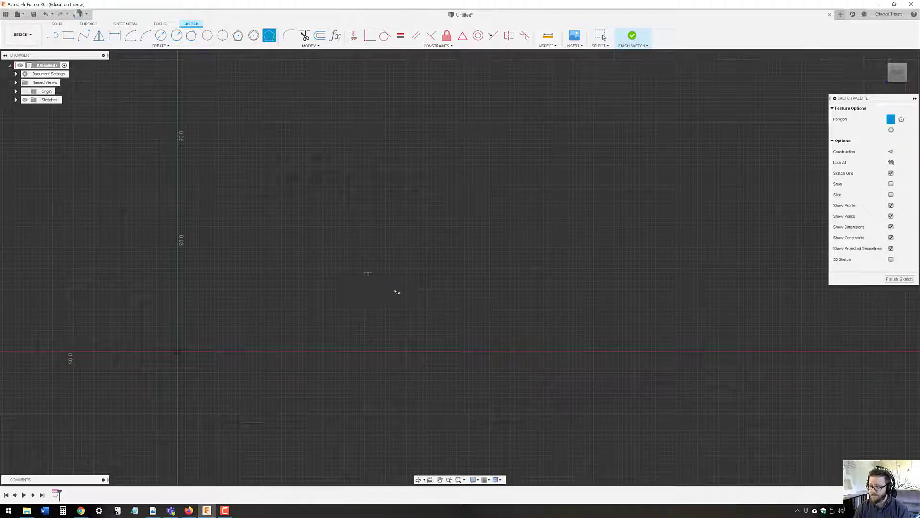
click(489, 479)
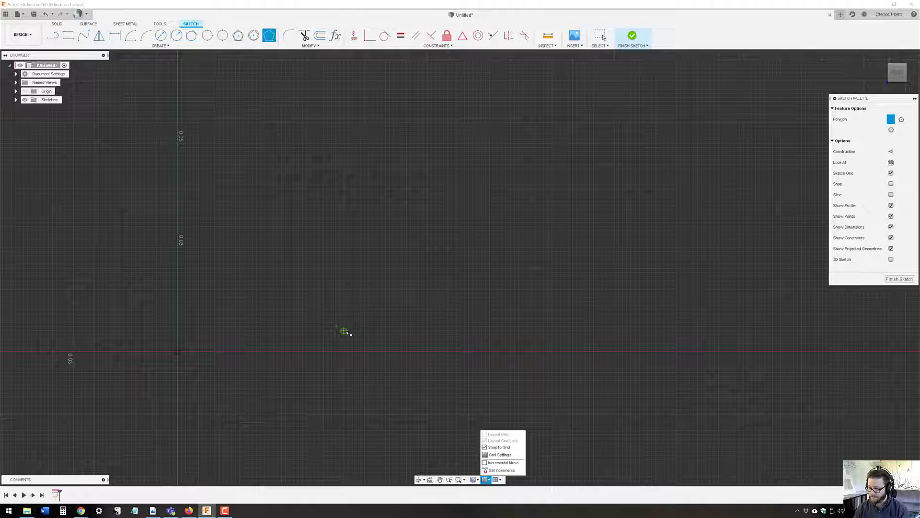
click(344, 331)
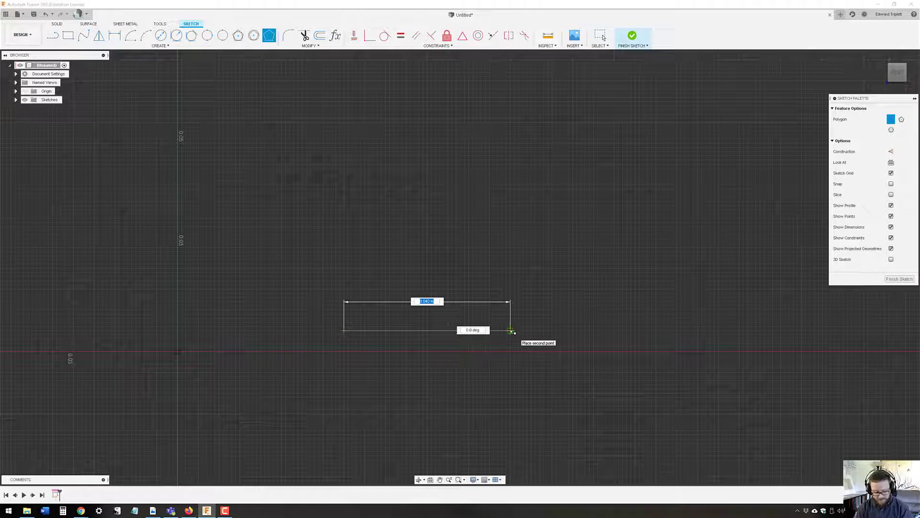
key(Tab)
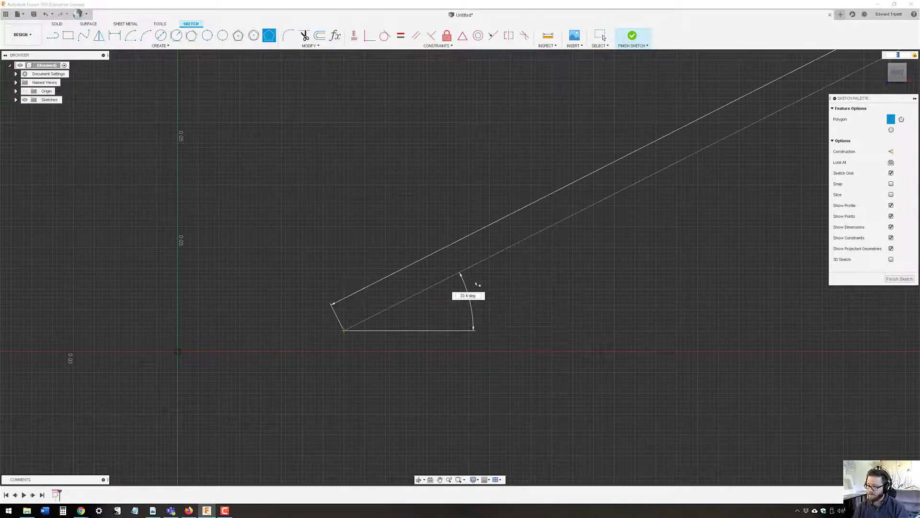
scroll(263, 378, down, 5)
scroll(259, 350, down, 10)
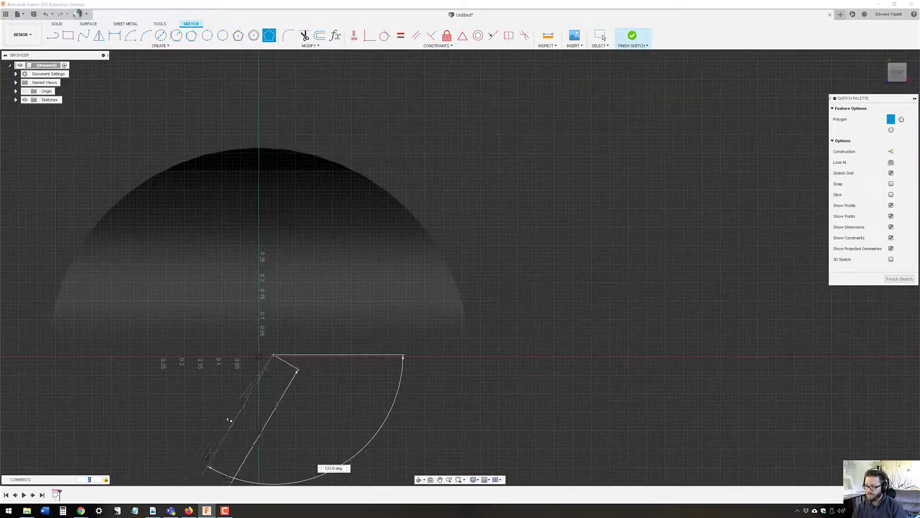
scroll(293, 340, up, 8)
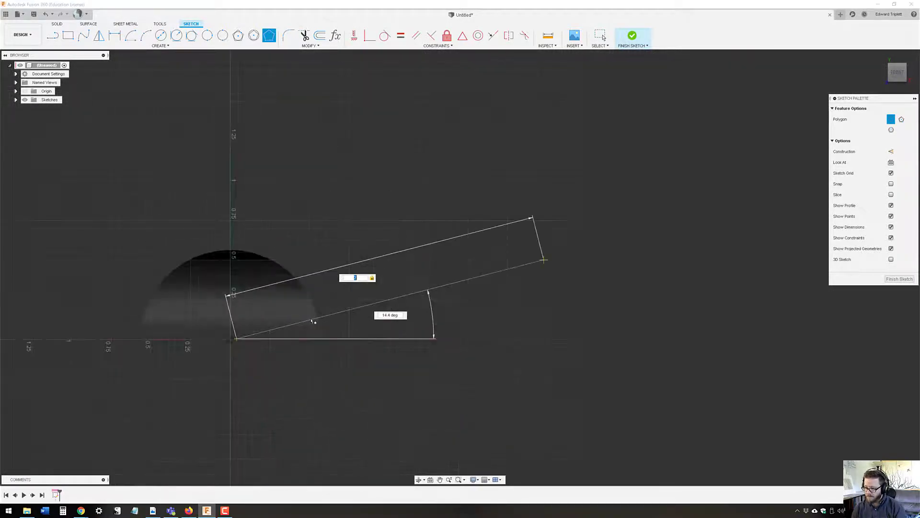
scroll(302, 341, up, 2)
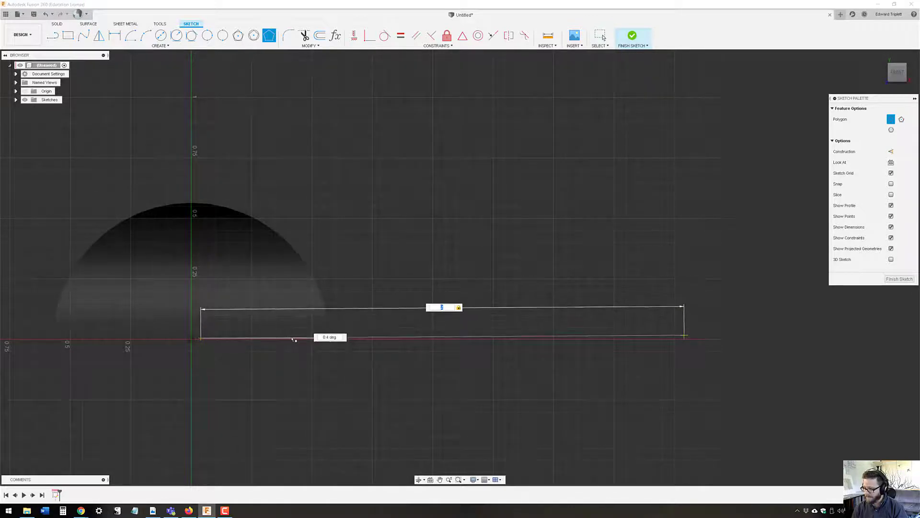
scroll(293, 339, up, 3)
scroll(293, 340, up, 1)
mouse_move(297, 339)
middle_down()
mouse_move(76, 340)
mouse_move(225, 319)
middle_up()
scroll(75, 341, down, 2)
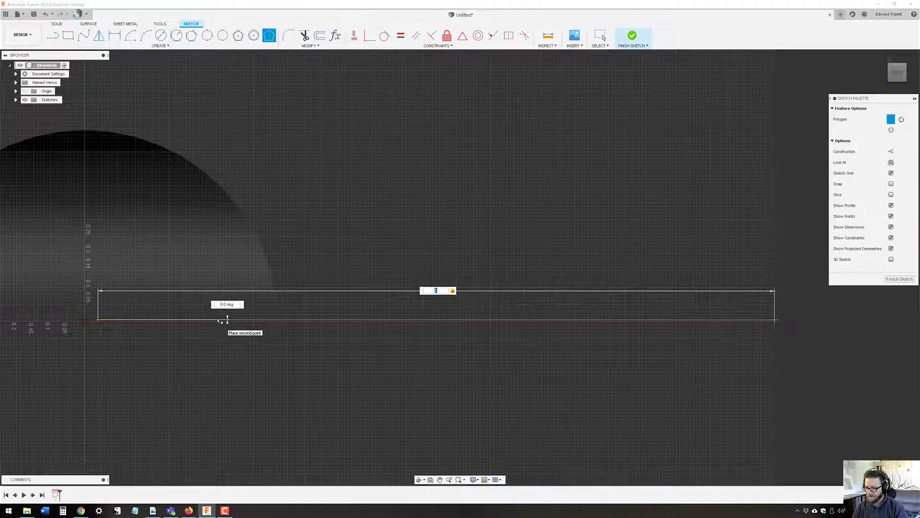
click(219, 320)
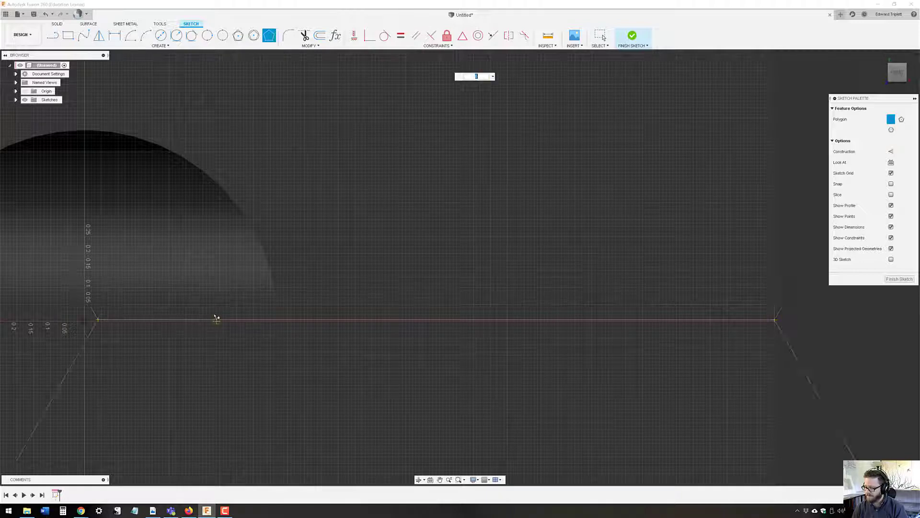
Step: Give the polygon 3 sides and place the triangle above its base edge
scroll(207, 246, down, 6)
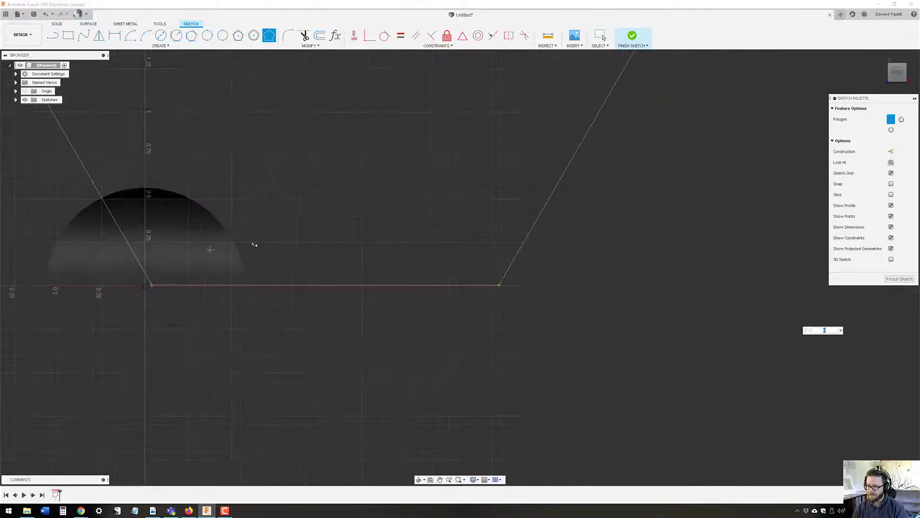
scroll(359, 330, down, 2)
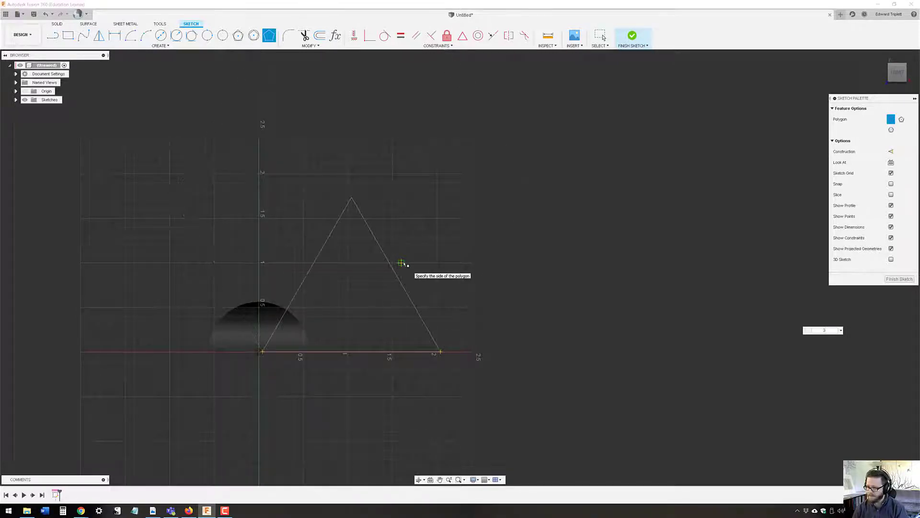
click(365, 272)
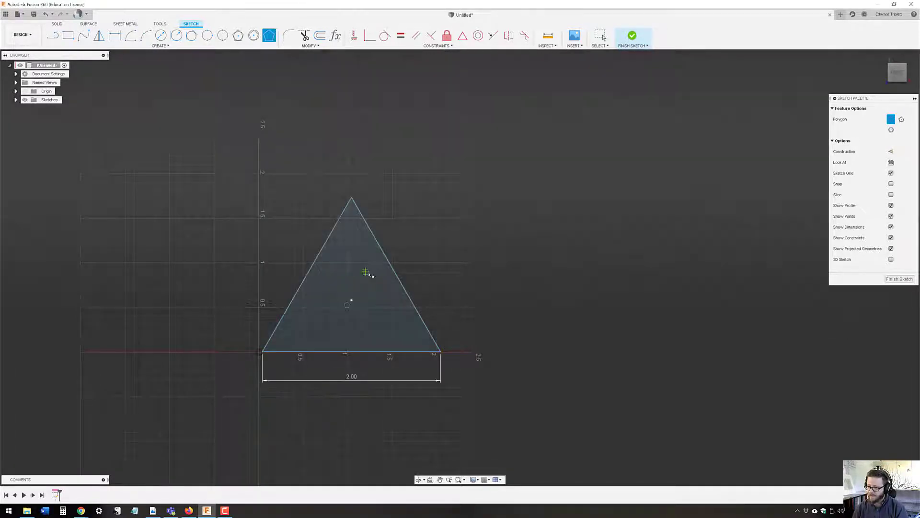
scroll(314, 347, up, 5)
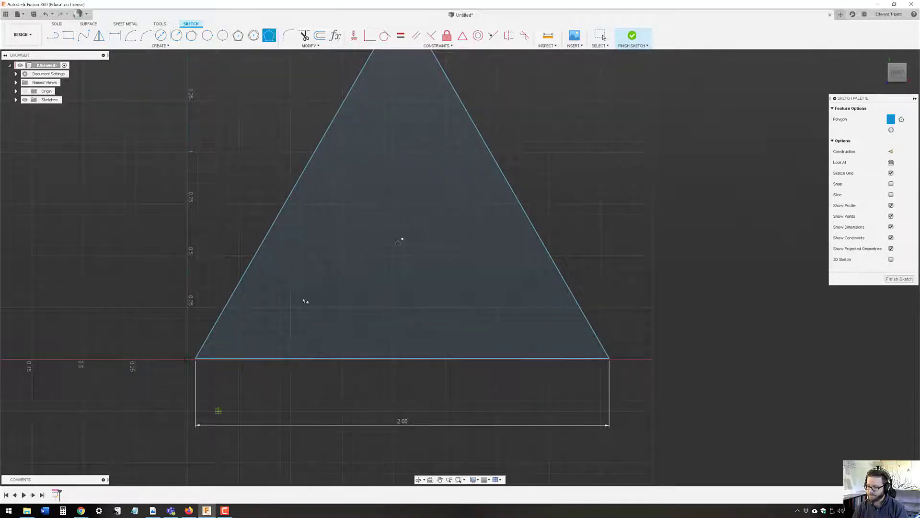
key(Escape)
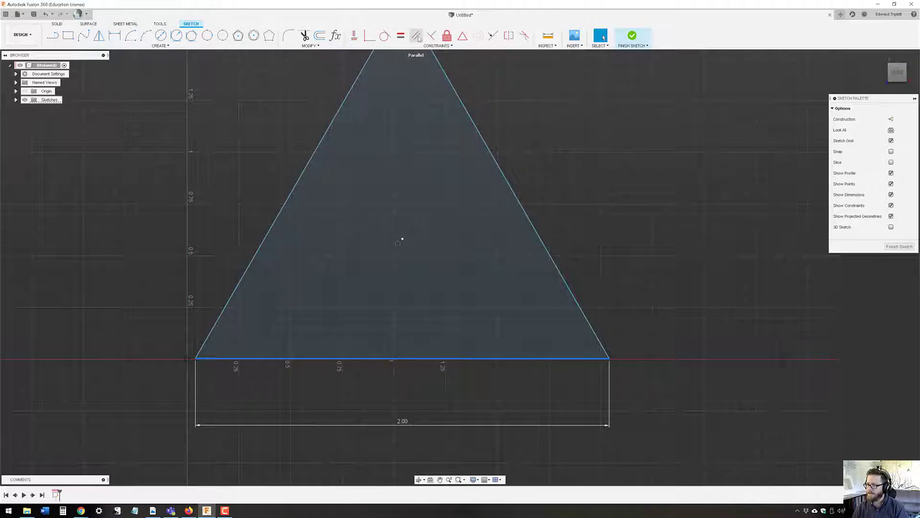
Step: Apply a Horizontal/Vertical constraint to the triangle's base edge
click(355, 36)
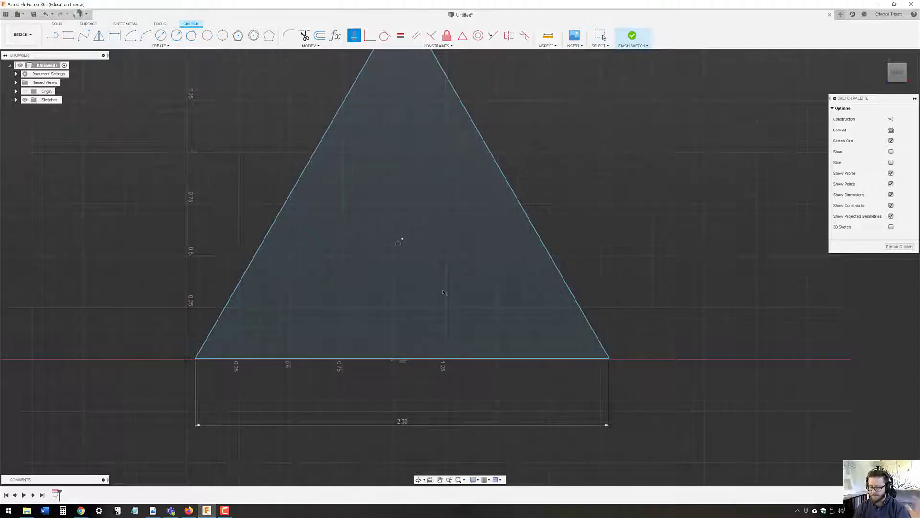
scroll(414, 338, down, 2)
scroll(449, 341, up, 2)
mouse_move(434, 306)
middle_down()
mouse_move(449, 342)
mouse_move(421, 343)
mouse_move(455, 319)
middle_up()
scroll(422, 343, down, 1)
scroll(421, 343, down, 1)
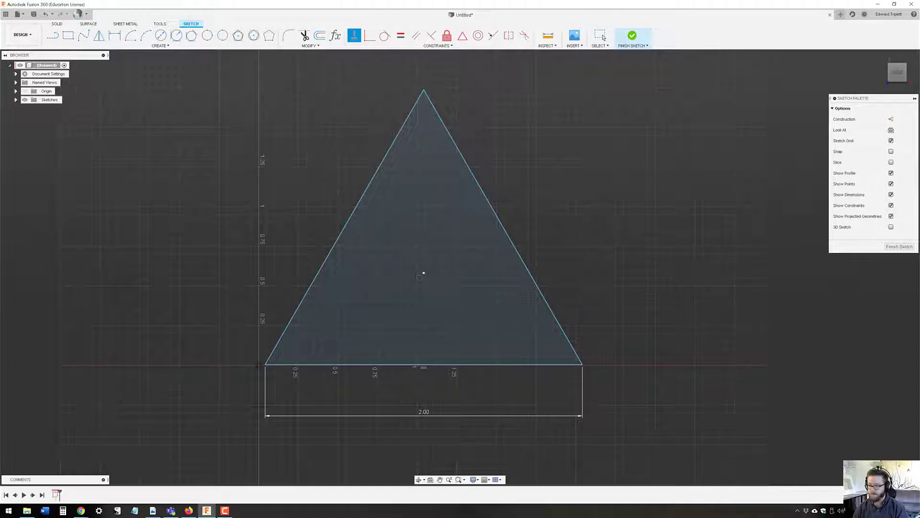
Step: Draw a center point arc centered on the triangle's left base corner, from the right base corner to the apex
click(130, 35)
click(267, 365)
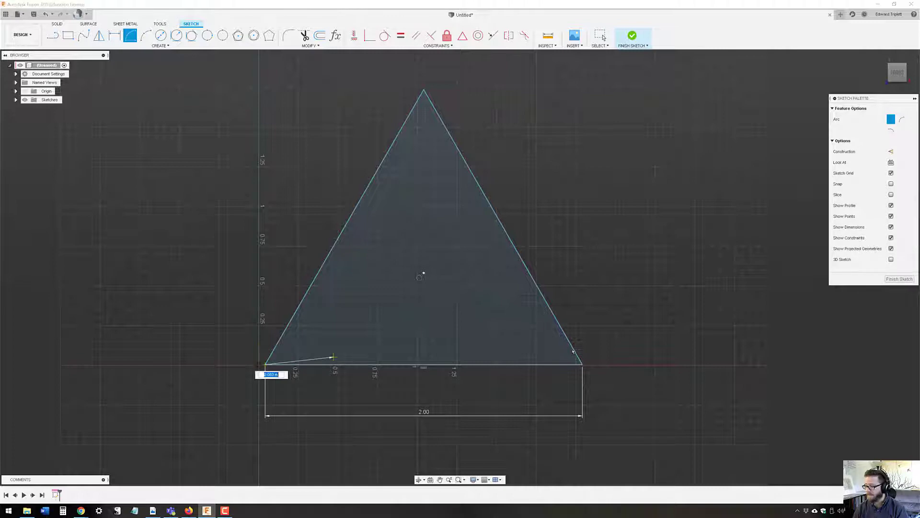
click(582, 365)
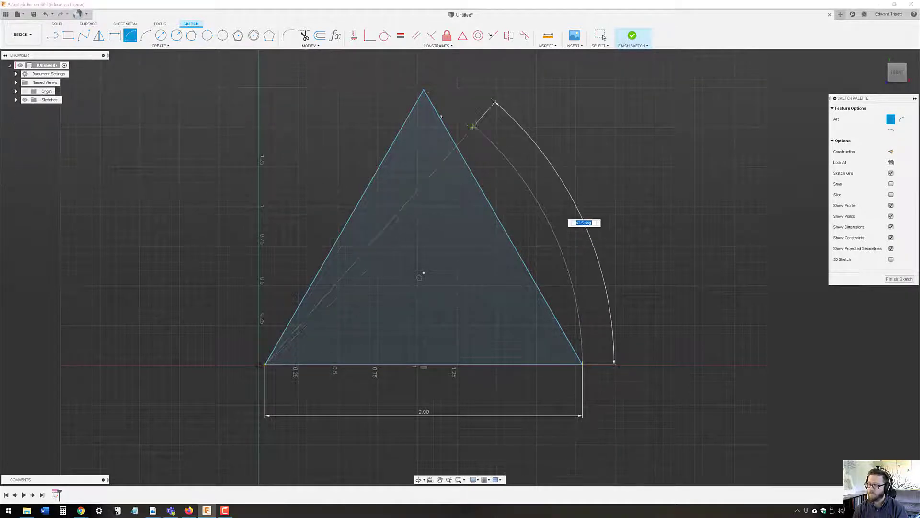
click(424, 90)
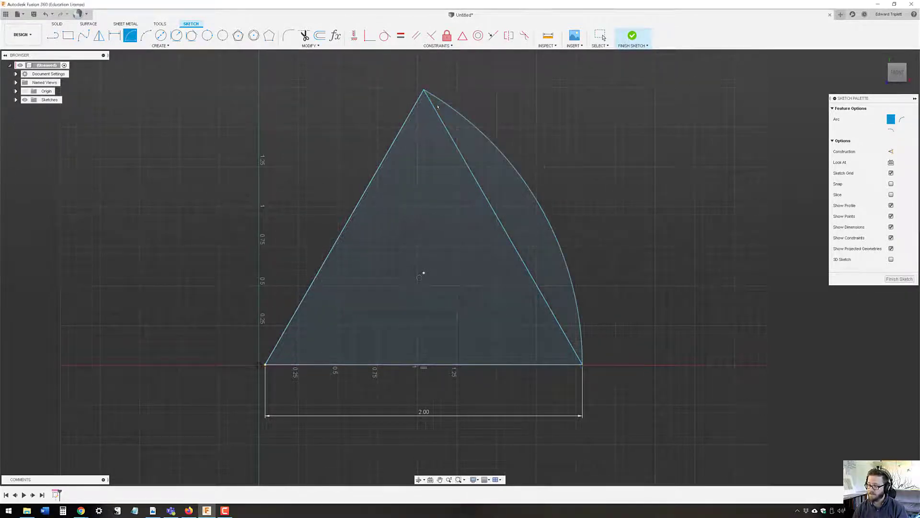
Step: Draw the opposite center point arc centered on the right base corner, from the left base corner to the apex
click(583, 364)
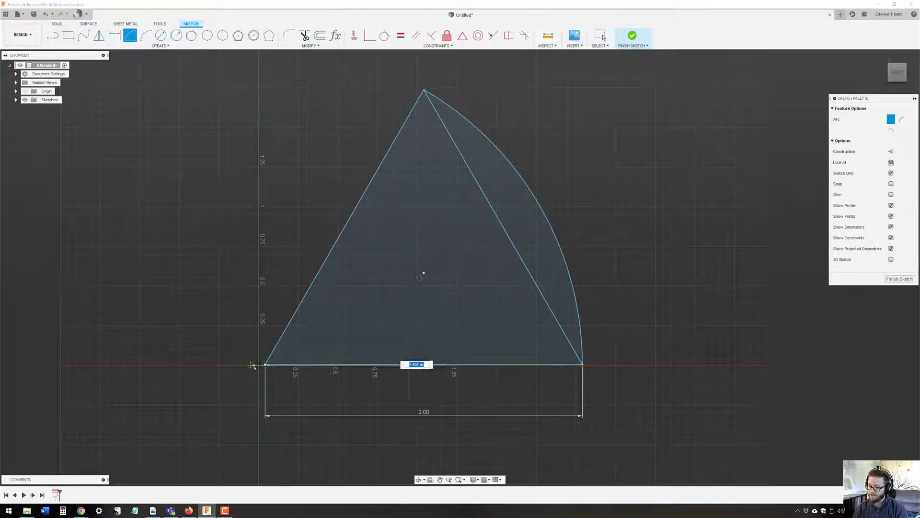
click(265, 364)
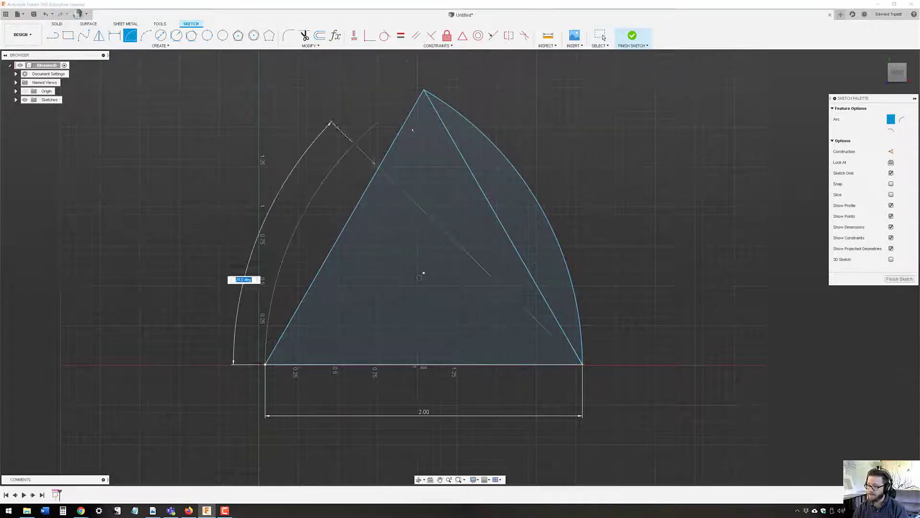
click(424, 90)
middle_drag(647, 349, 354, 363)
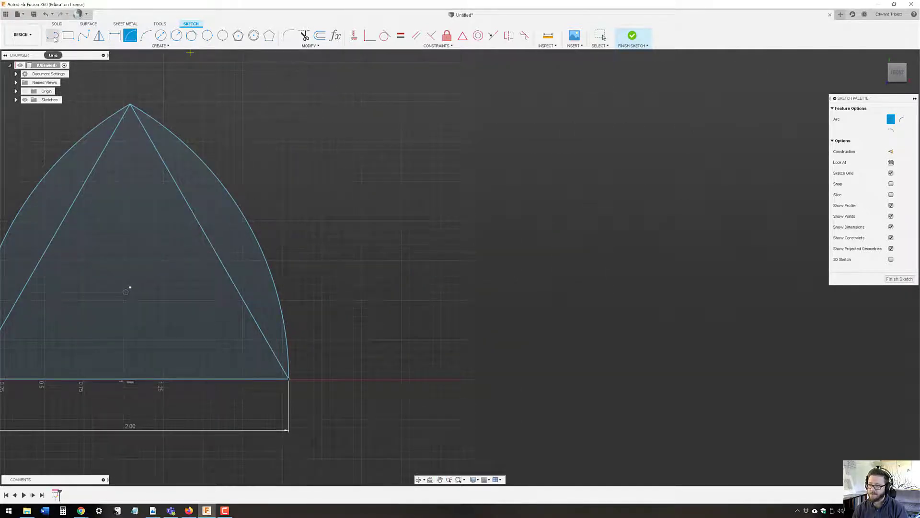
Step: Draw a closed right triangle to the right of the arch, with a horizontal base, vertical right side and a hypotenuse at about 65 degrees
click(52, 35)
click(401, 379)
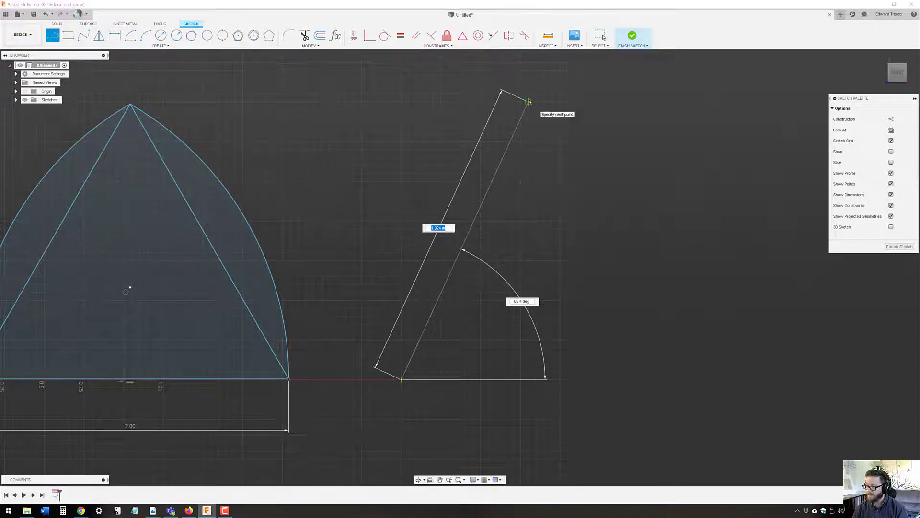
click(528, 101)
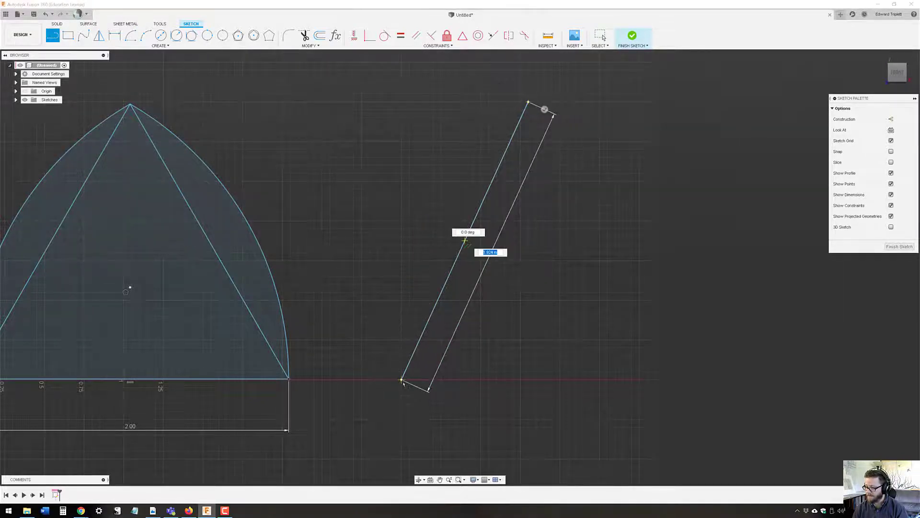
click(528, 381)
click(401, 379)
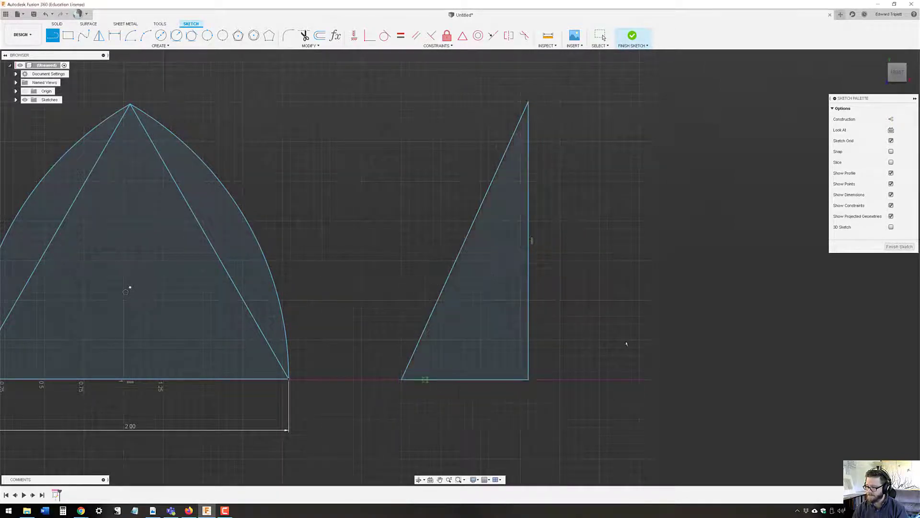
Step: Mirror the right triangle's slanted side and base across its vertical side to form an isosceles triangle
click(601, 37)
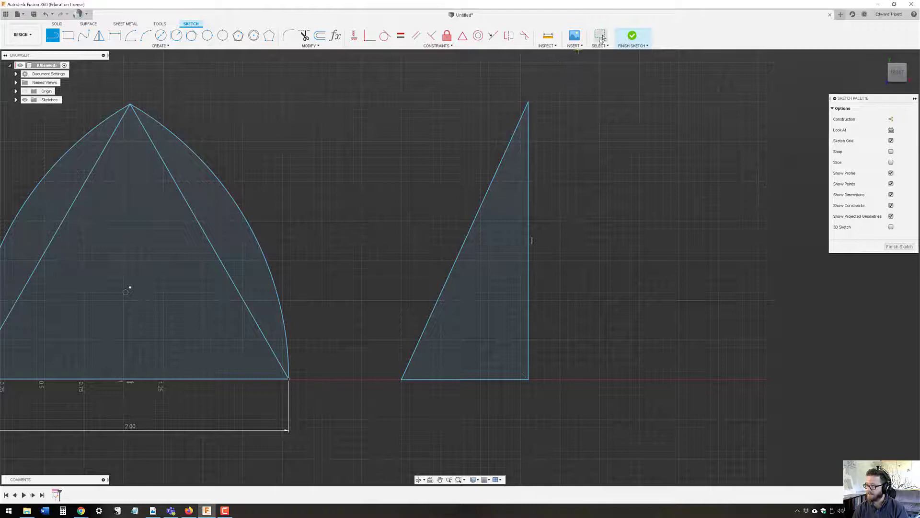
click(479, 214)
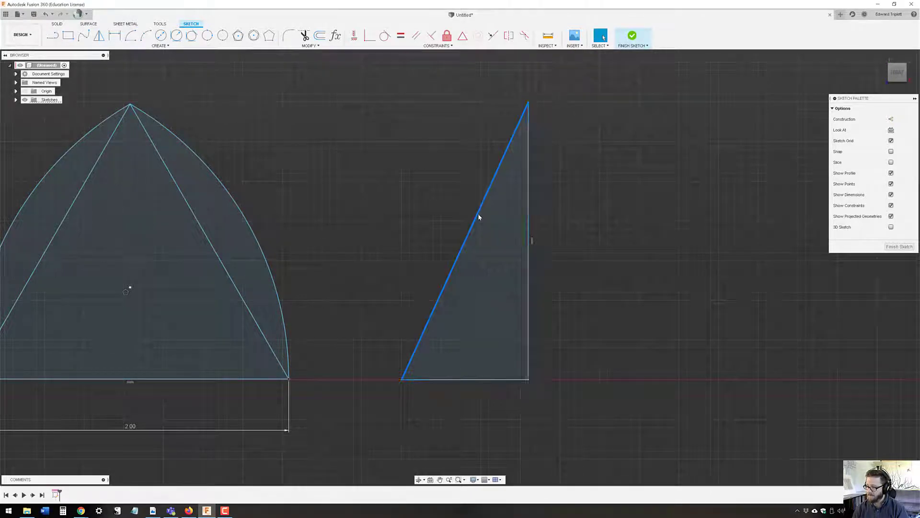
shift+click(487, 380)
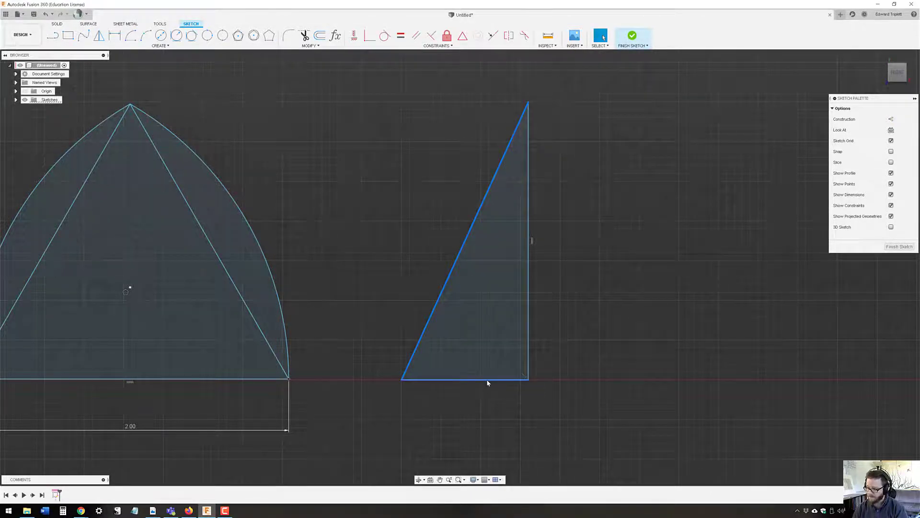
shift+click(487, 380)
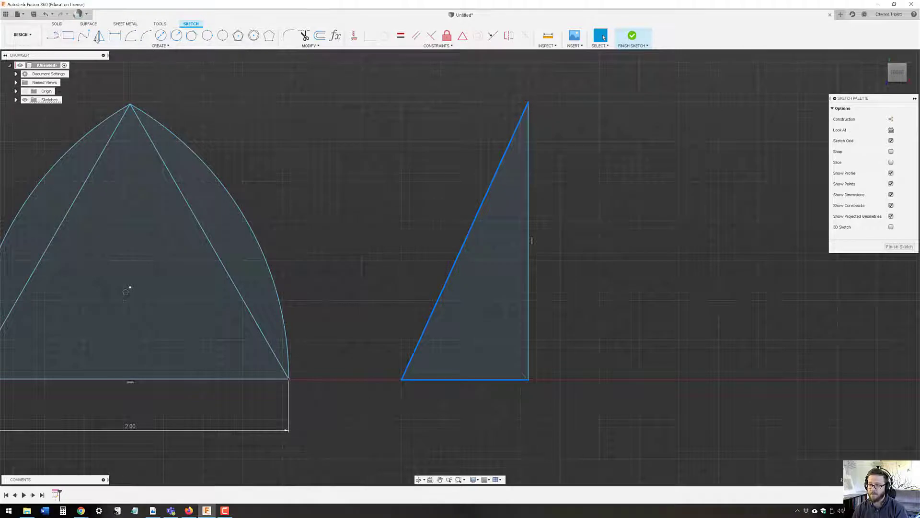
click(123, 47)
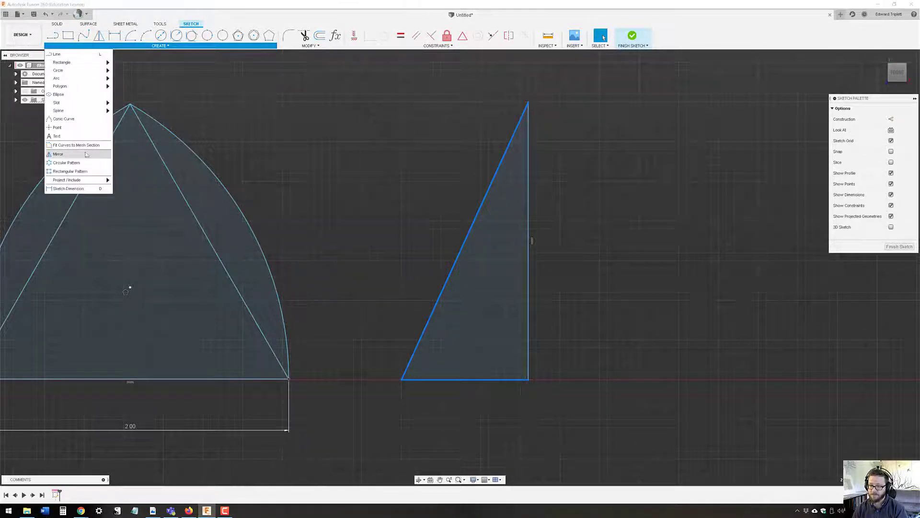
click(98, 37)
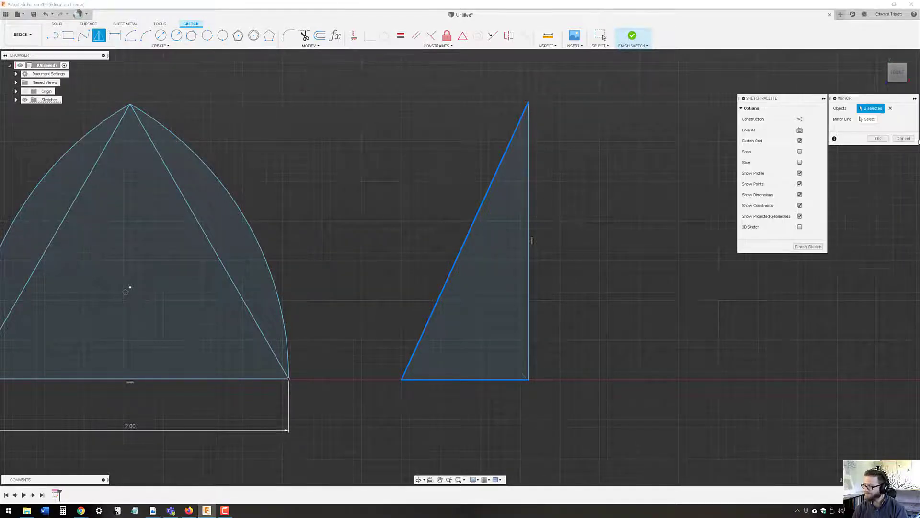
click(870, 120)
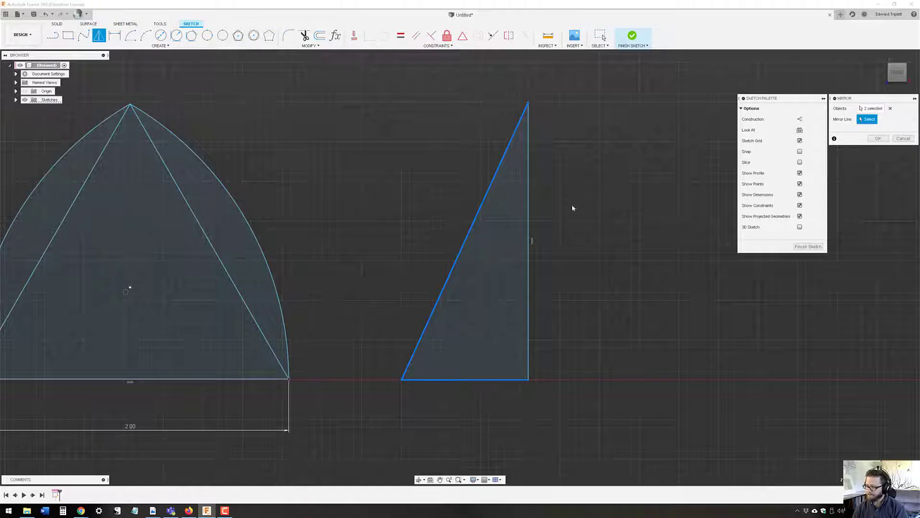
click(529, 210)
click(876, 139)
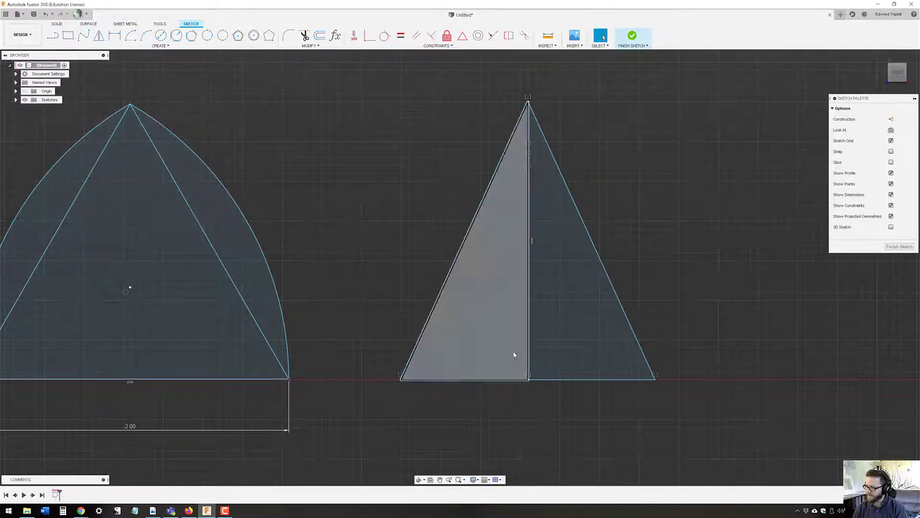
key(l)
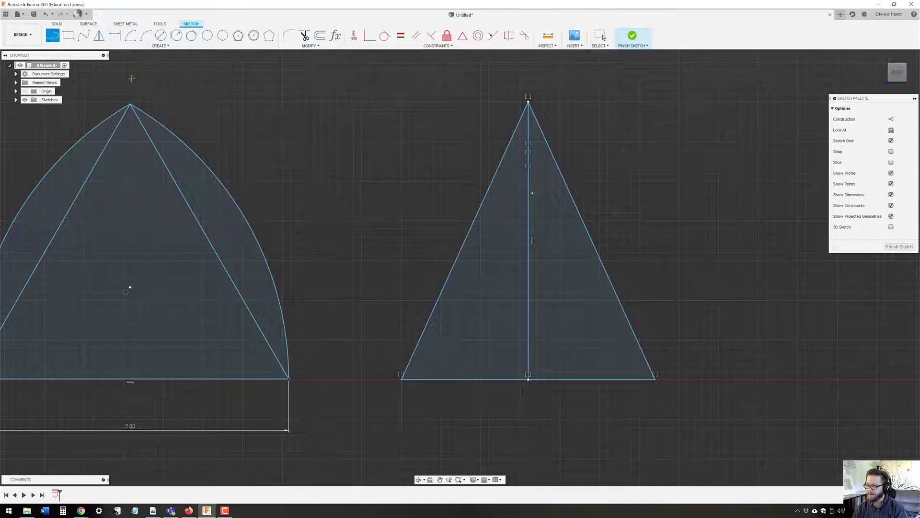
click(592, 240)
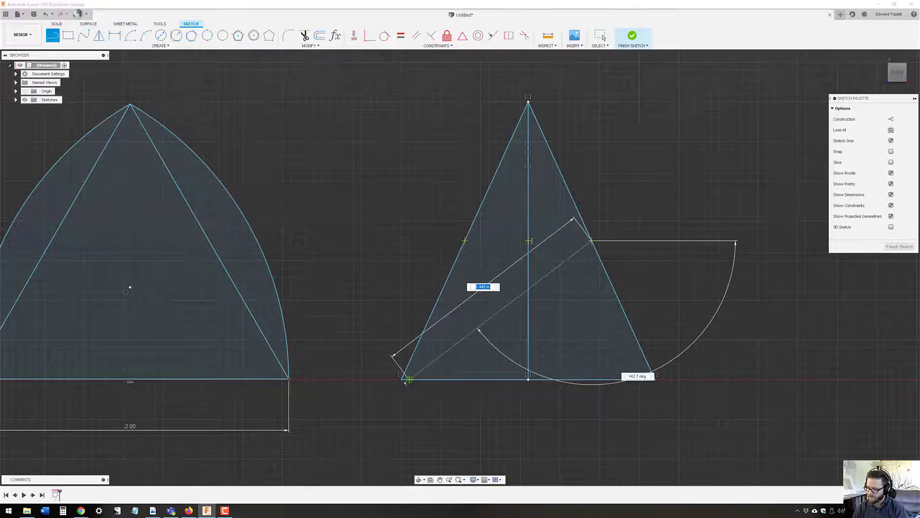
scroll(404, 383, up, 5)
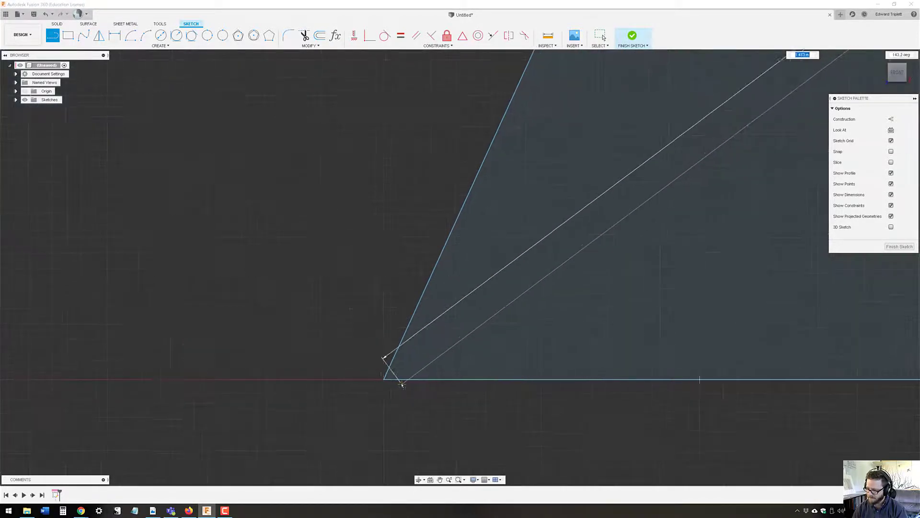
scroll(401, 384, down, 5)
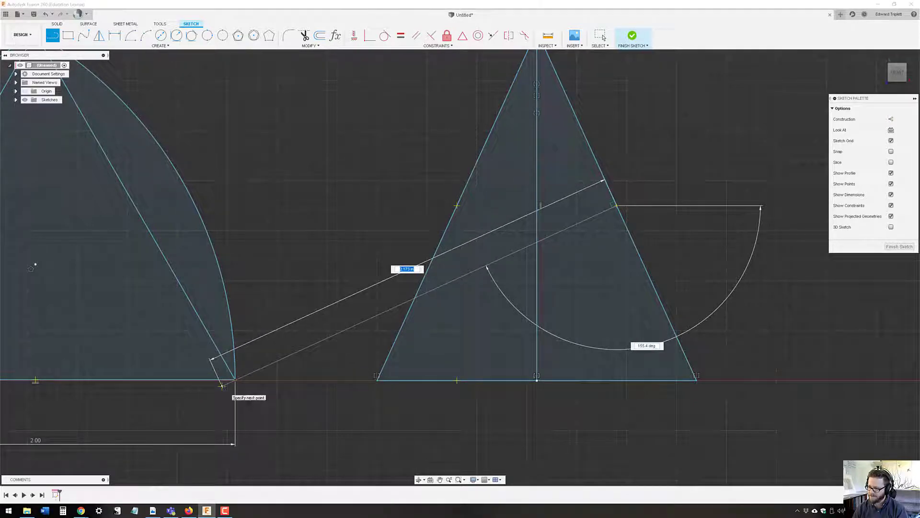
key(Escape)
Step: Move the whole isosceles triangle with its center line 1 m along X, away from the first arch
middle_drag(719, 387, 481, 367)
scroll(479, 367, down, 4)
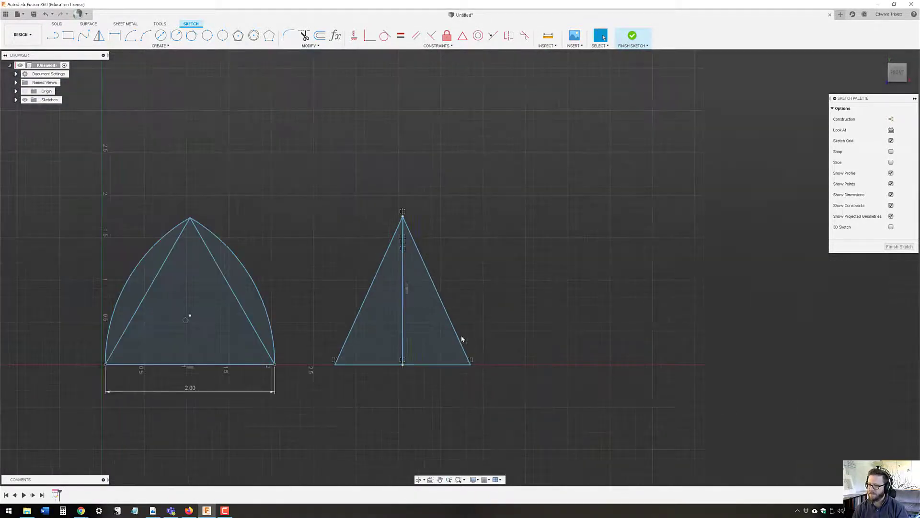
drag(342, 193, 502, 422)
drag(334, 191, 570, 439)
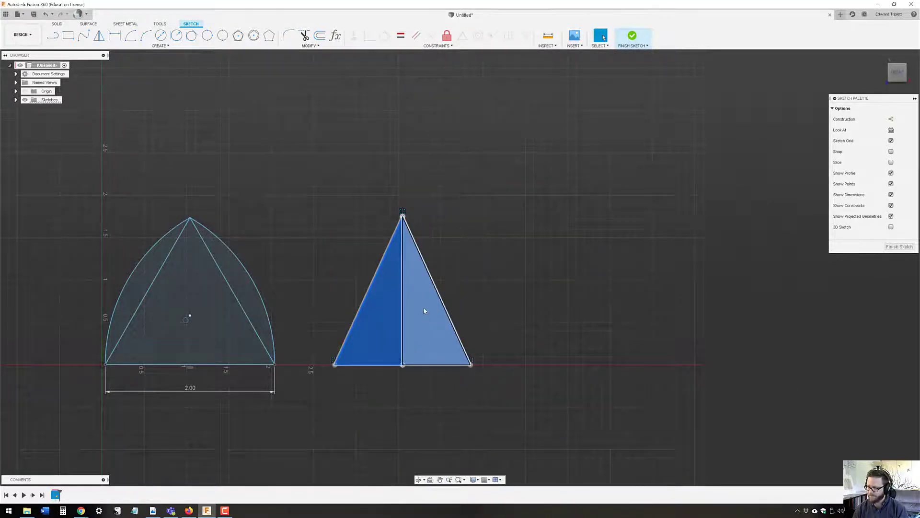
right_click(424, 310)
click(392, 314)
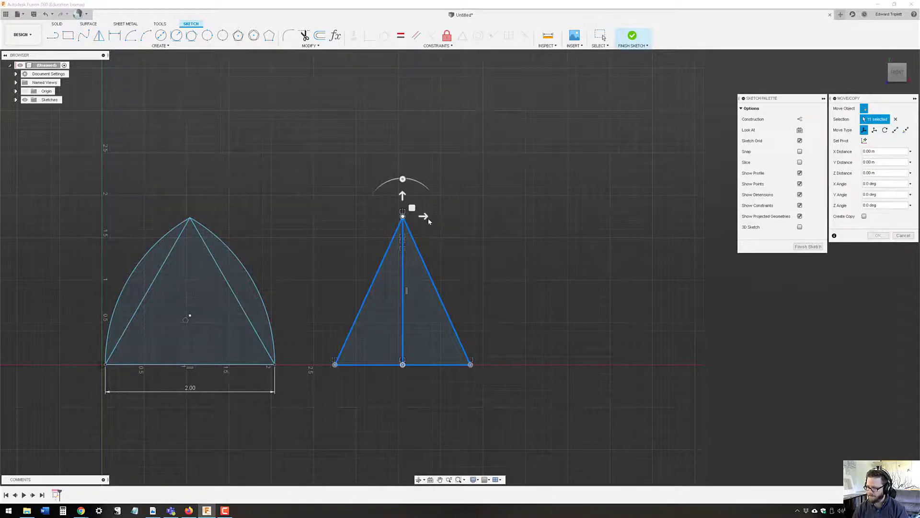
drag(428, 223, 517, 219)
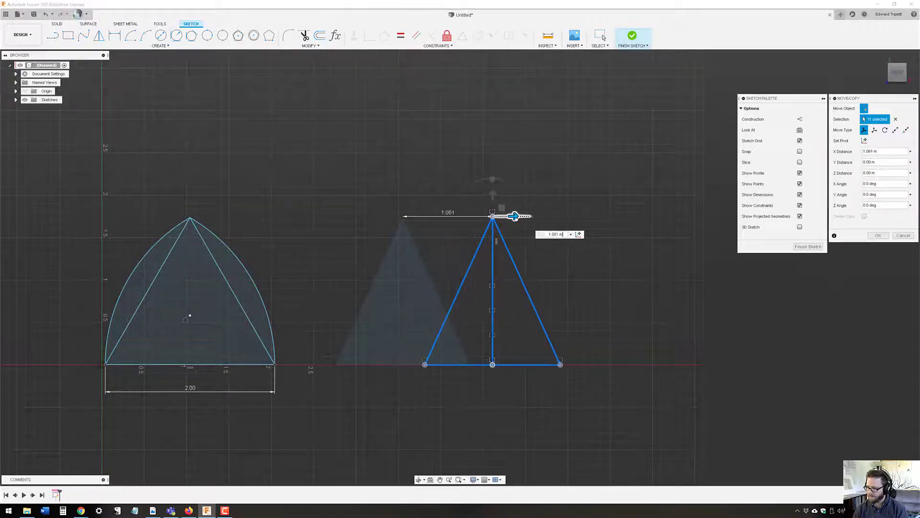
key(Return)
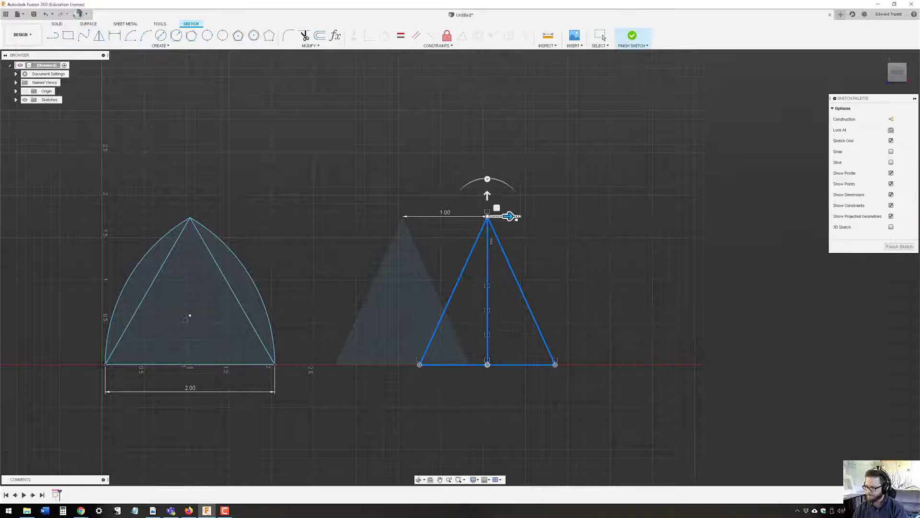
click(544, 421)
Step: Draw a line from the midpoint of the triangle's right side, perpendicular to that side, down to the extended base line beyond the left corner
scroll(523, 373, up, 3)
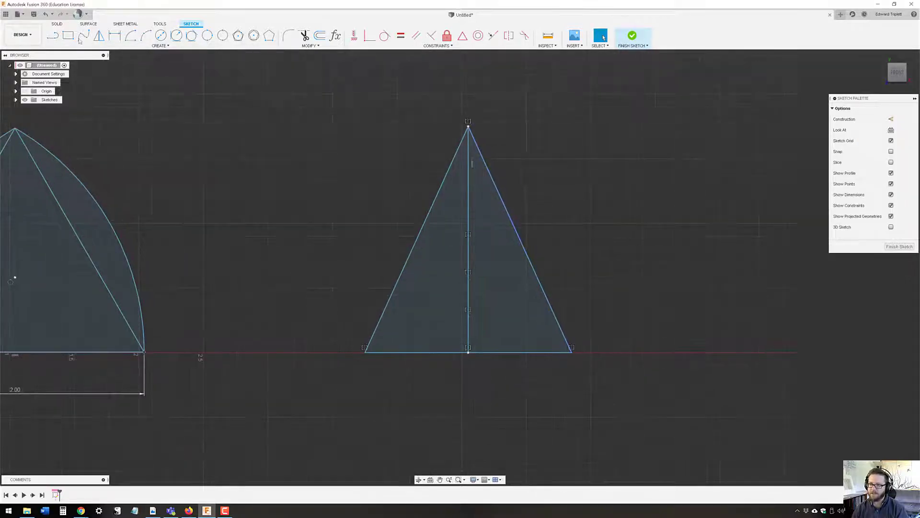
click(52, 36)
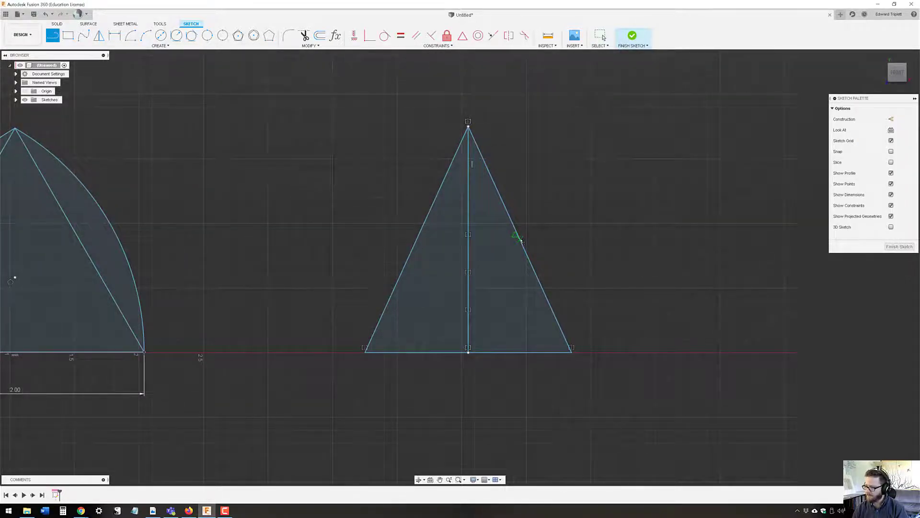
click(520, 240)
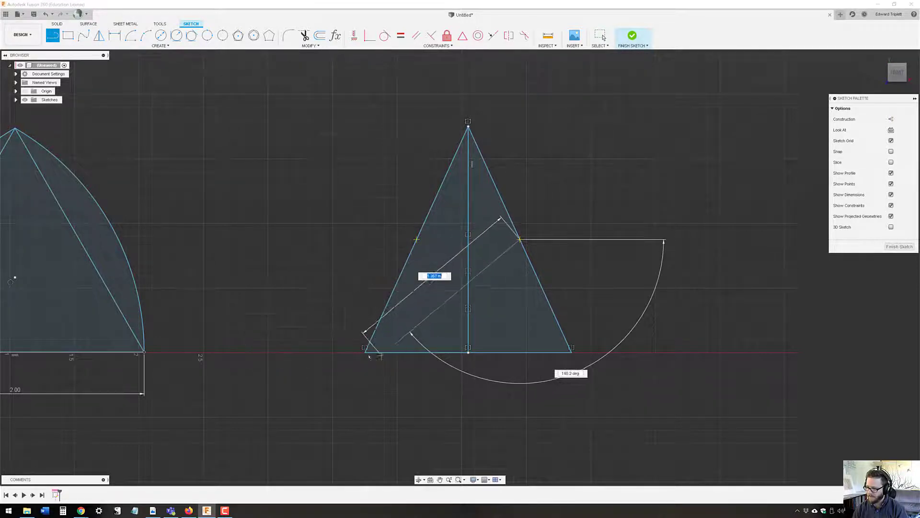
click(274, 353)
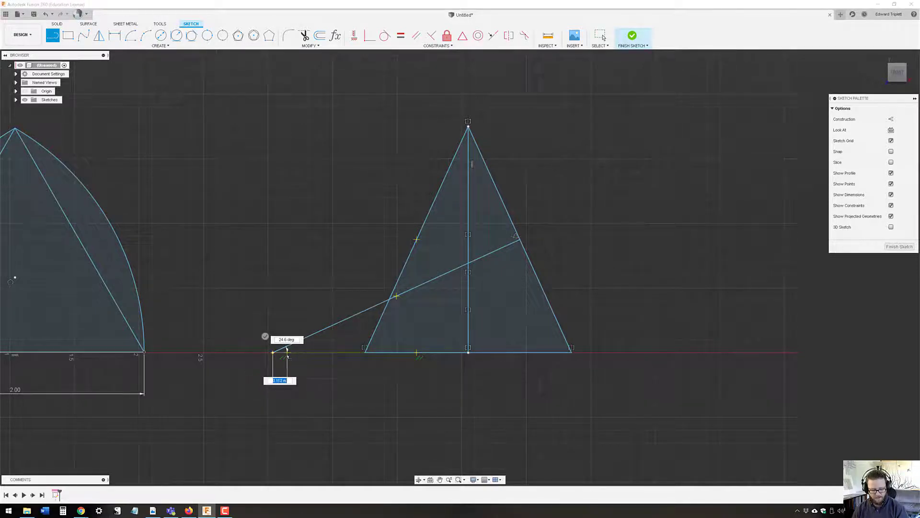
key(Escape)
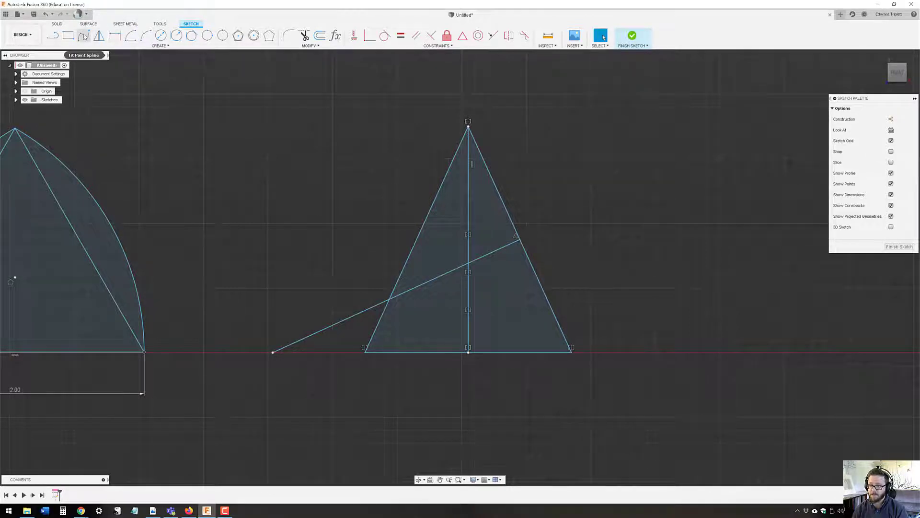
Step: Draw a center point arc centered on the perpendicular line's lower end, from the triangle's right base corner to the apex
click(130, 35)
click(272, 354)
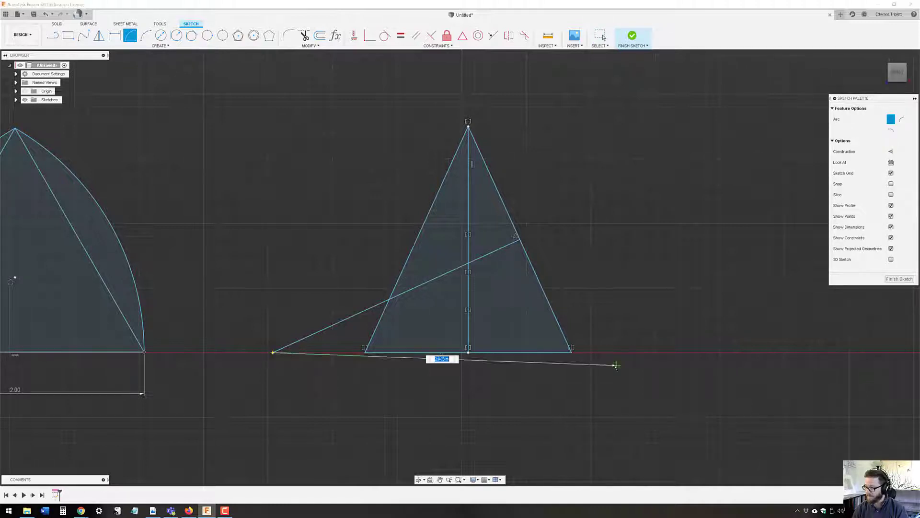
click(602, 353)
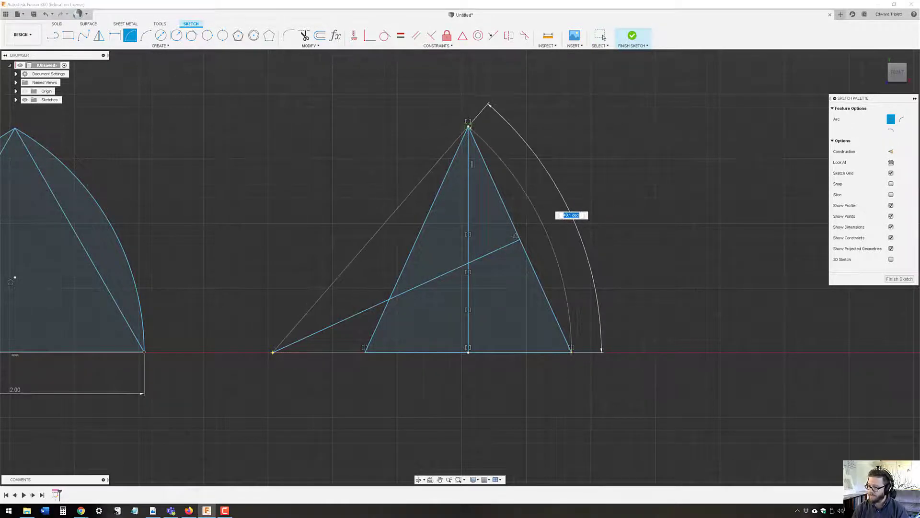
click(468, 125)
Step: Mirror the new arc across the triangle's vertical center line to complete the second pointed arch
click(600, 35)
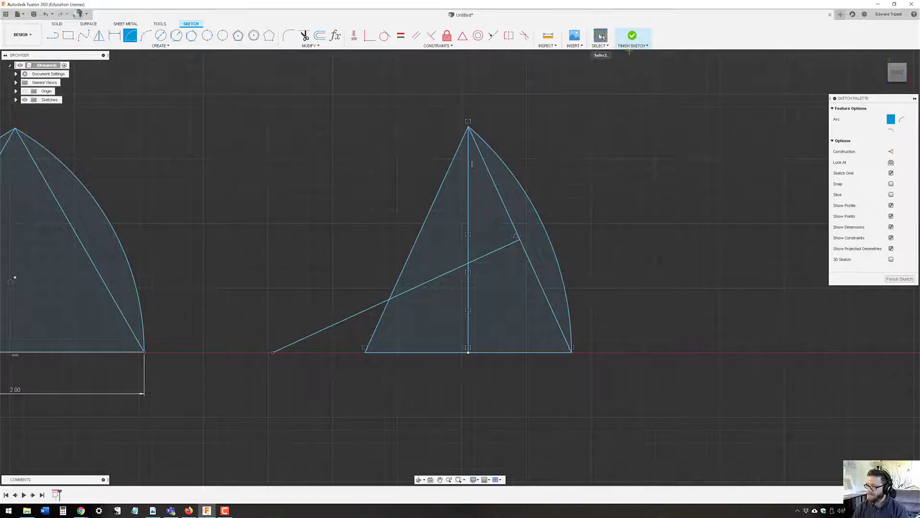
click(543, 192)
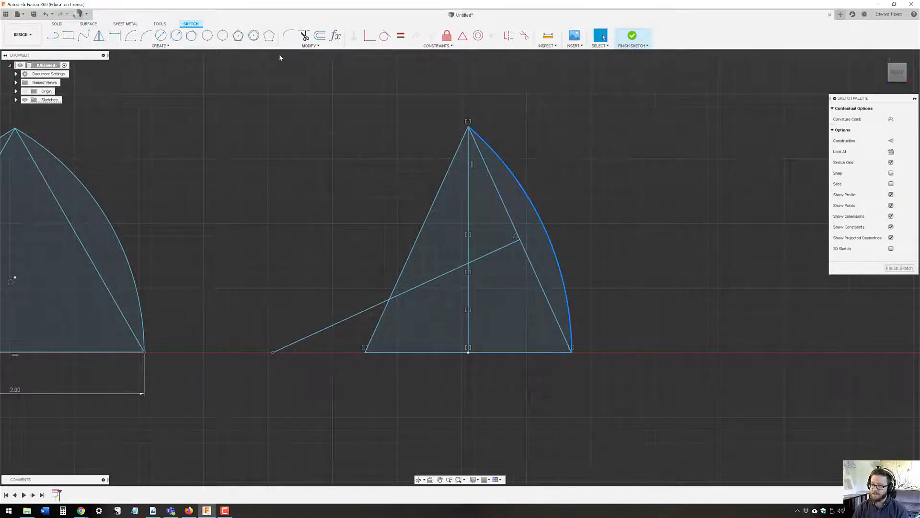
click(99, 35)
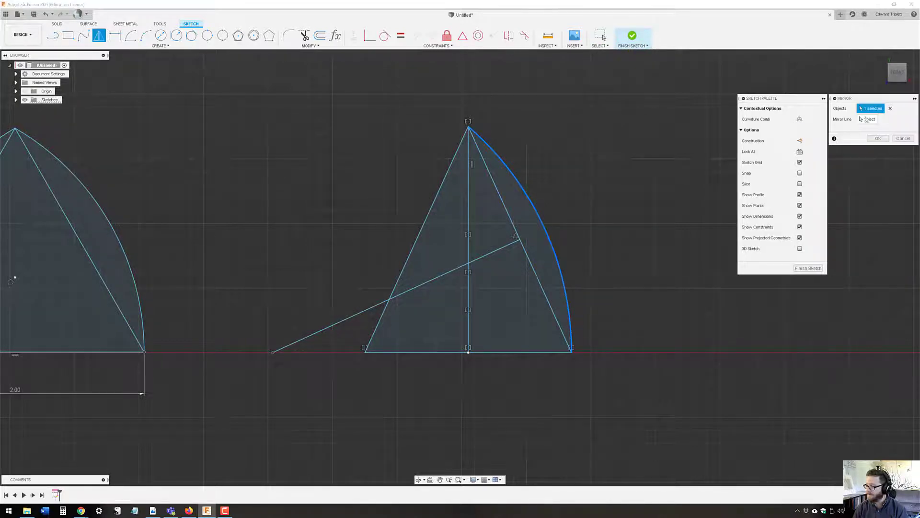
click(862, 119)
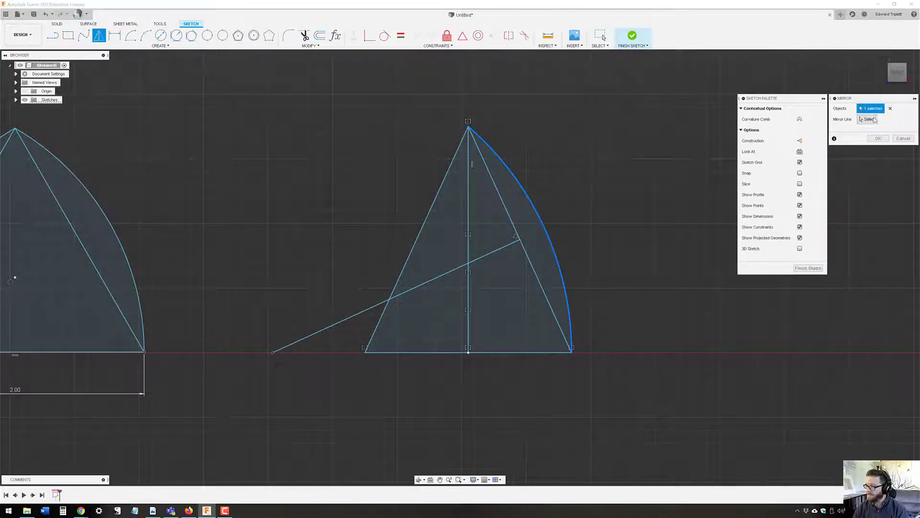
click(469, 197)
click(877, 139)
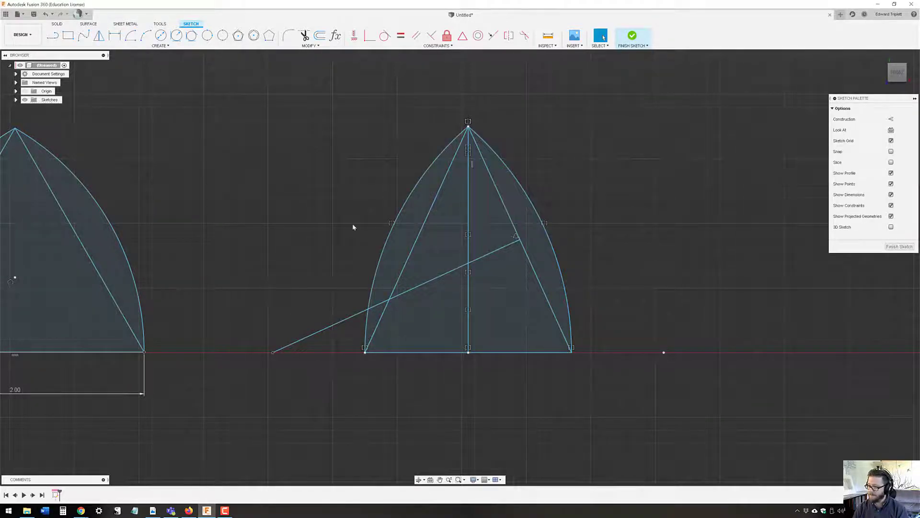
Step: Try pulling the second arch's apex to the left and undo the move
scroll(480, 282, down, 3)
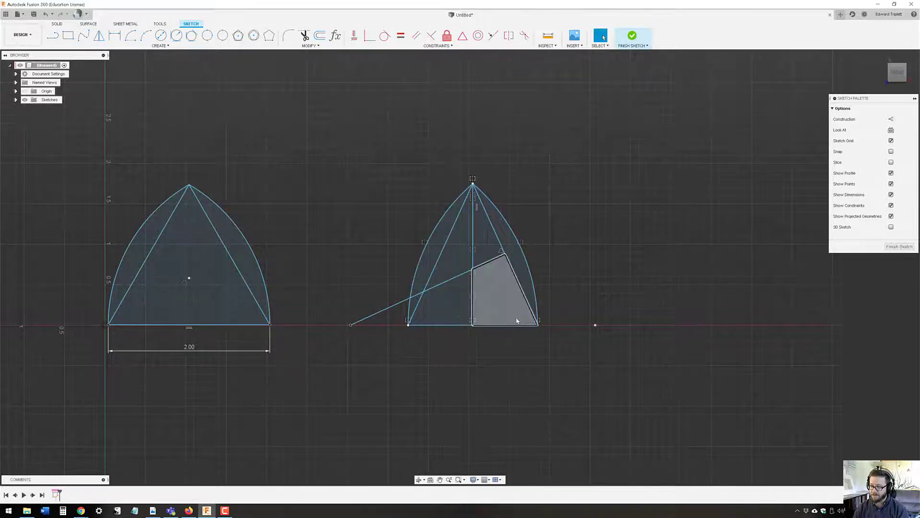
middle_drag(517, 320, 434, 331)
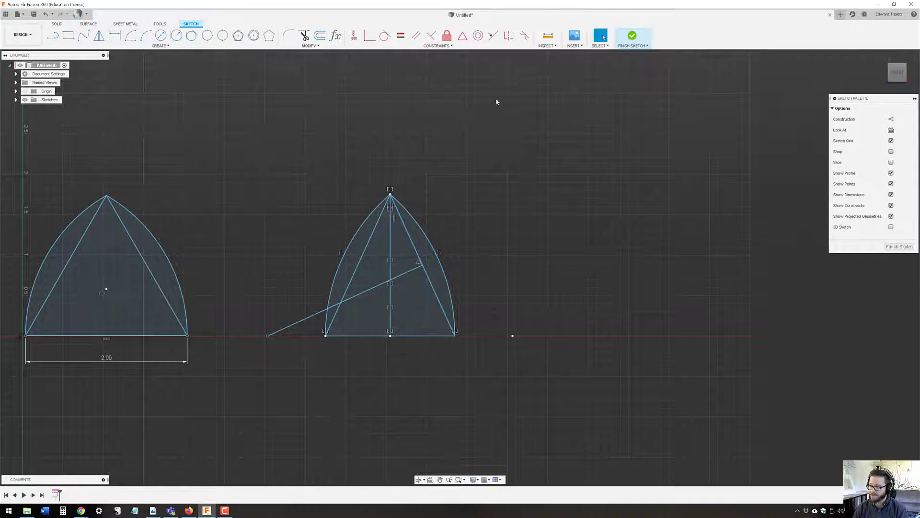
click(390, 195)
drag(390, 195, 354, 201)
key(ctrl+z)
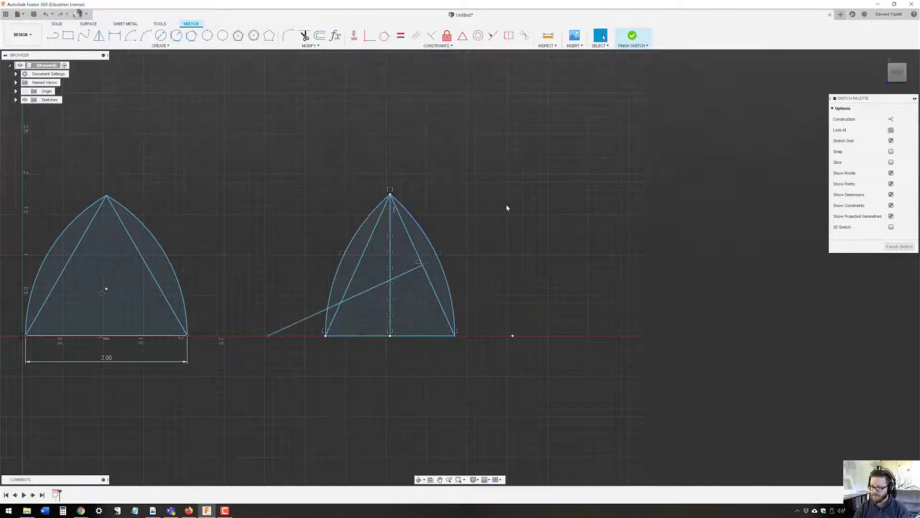
scroll(261, 339, up, 3)
middle_drag(652, 304, 396, 330)
scroll(400, 332, down, 2)
scroll(516, 318, down, 3)
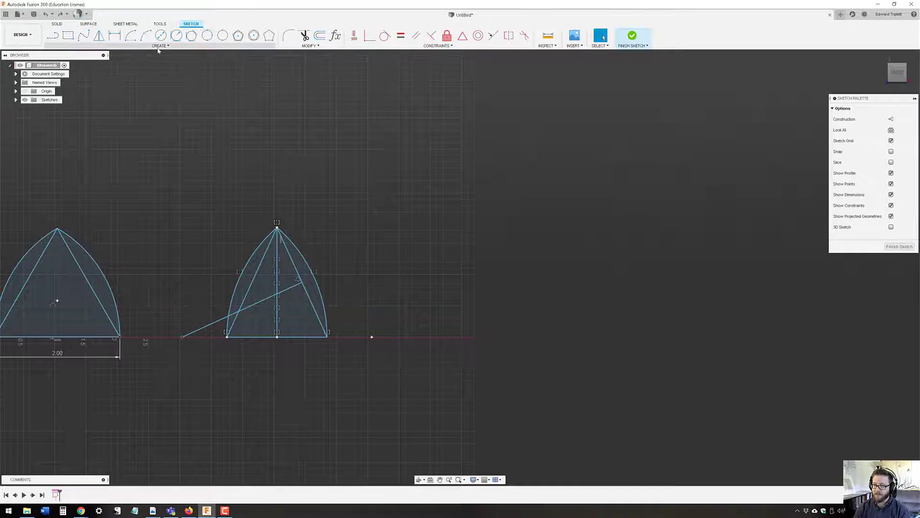
click(269, 37)
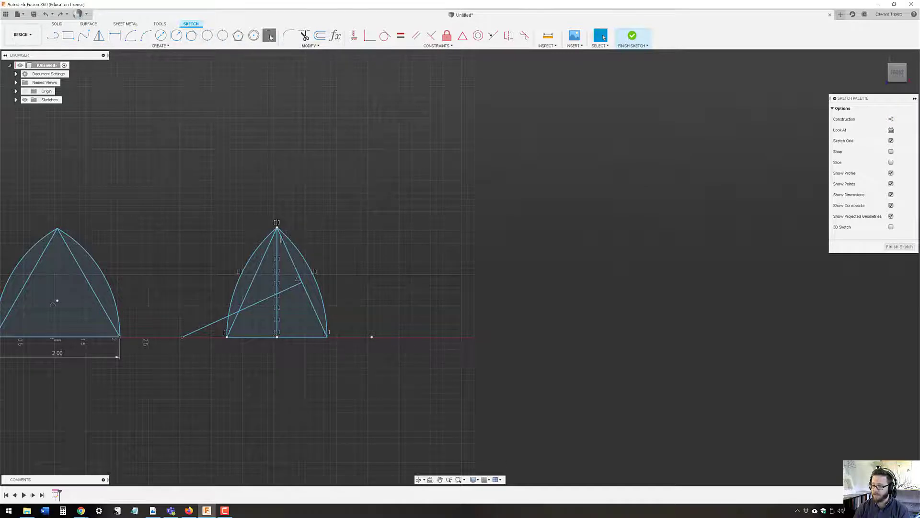
click(431, 337)
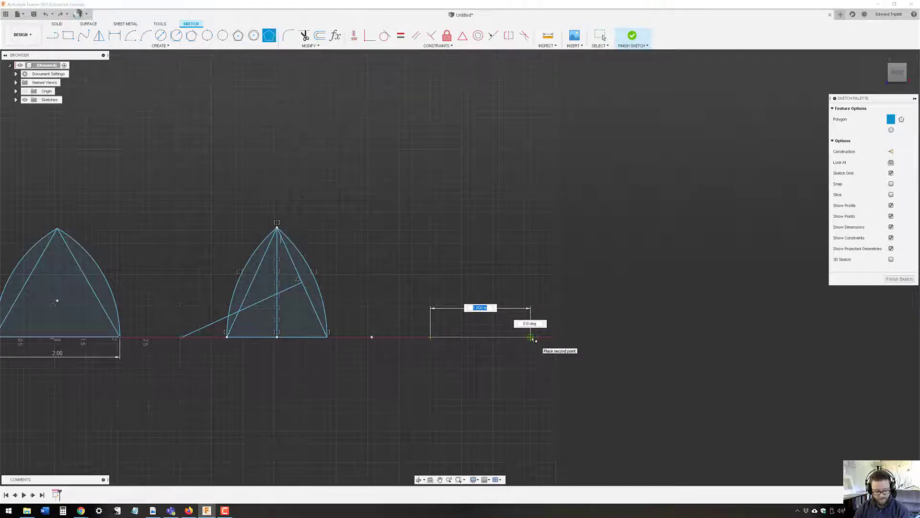
text(1)
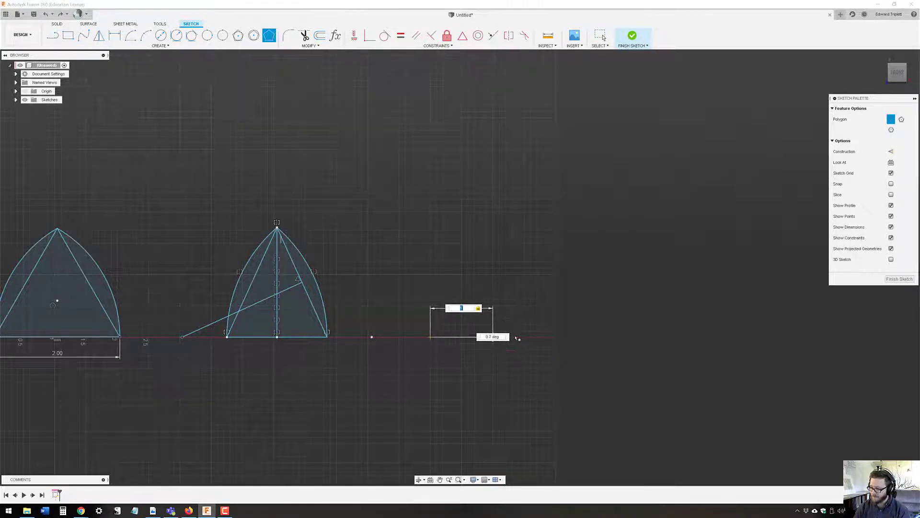
scroll(498, 338, up, 2)
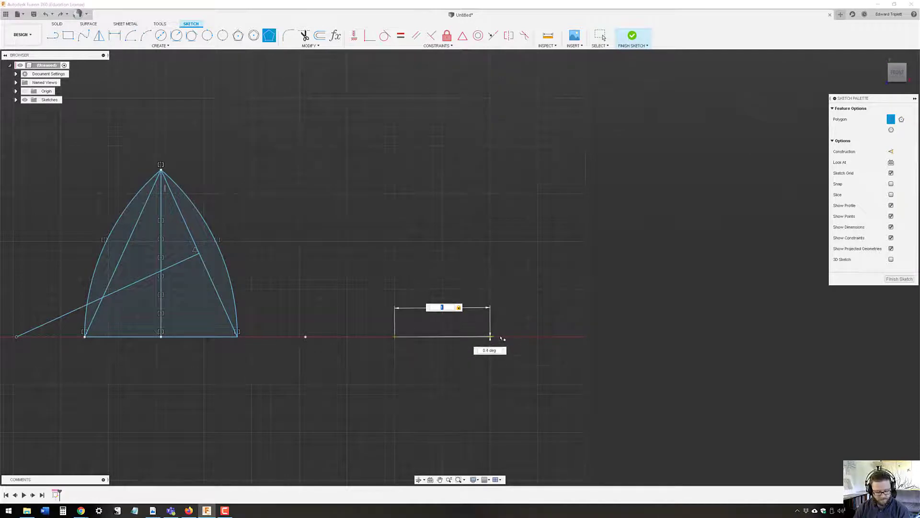
key(Escape)
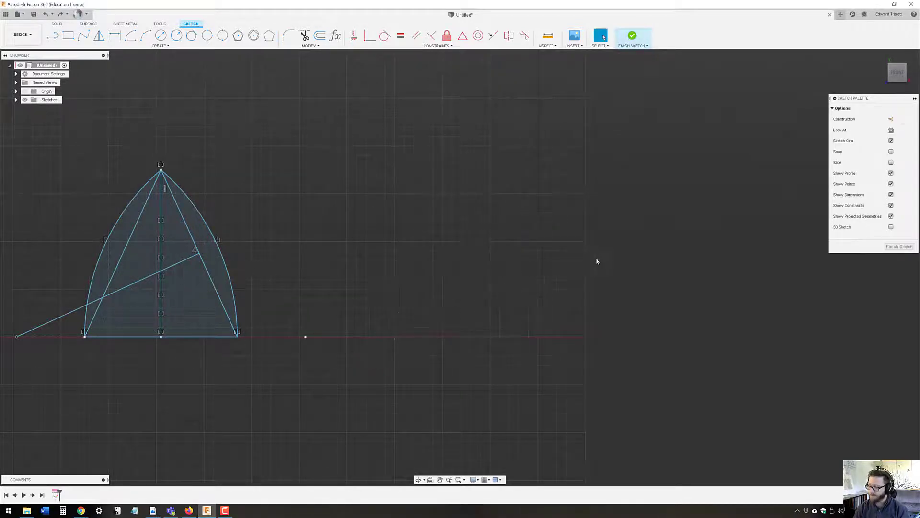
Step: Draw a three-sided edge polygon with a 1 in horizontal base on the red axis, to the right of the second arch, apex up
click(115, 46)
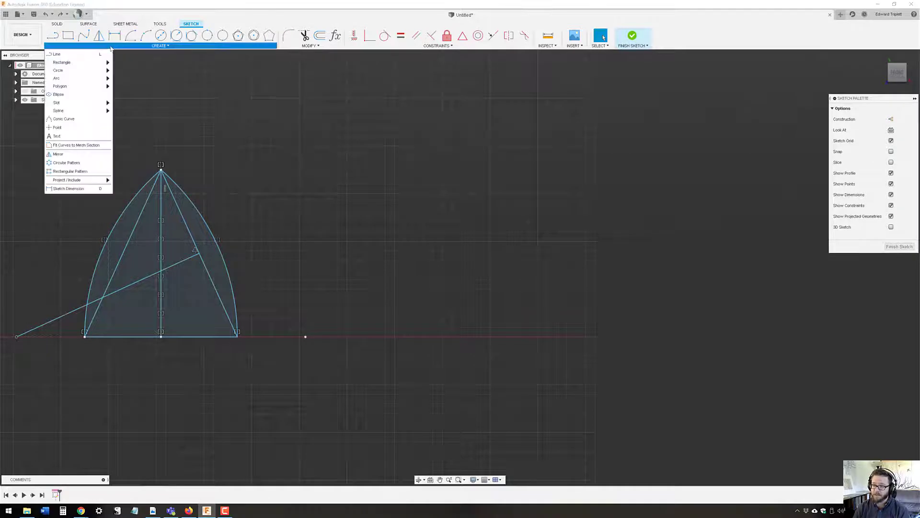
mouse_move(77, 80)
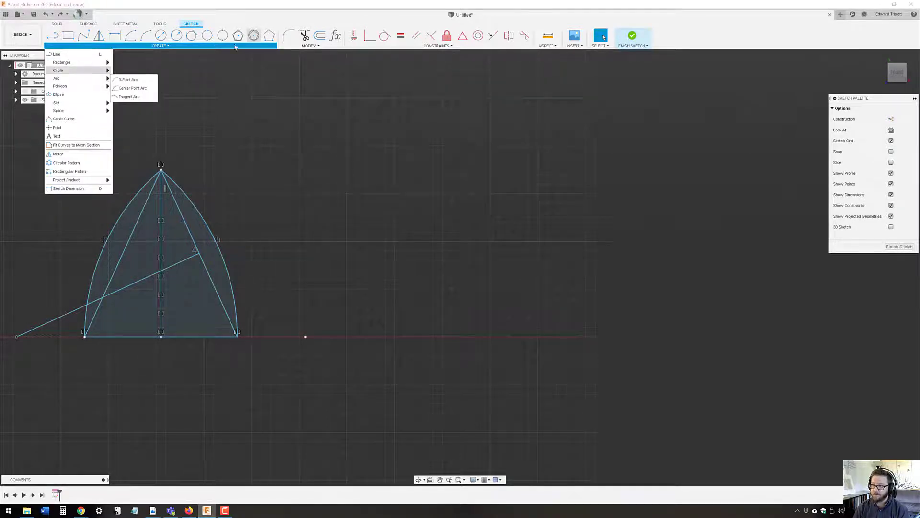
click(136, 72)
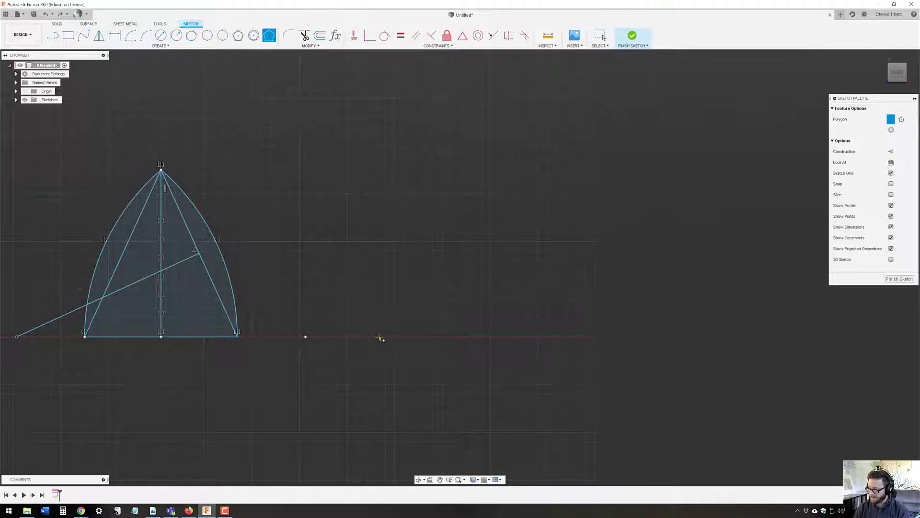
click(375, 336)
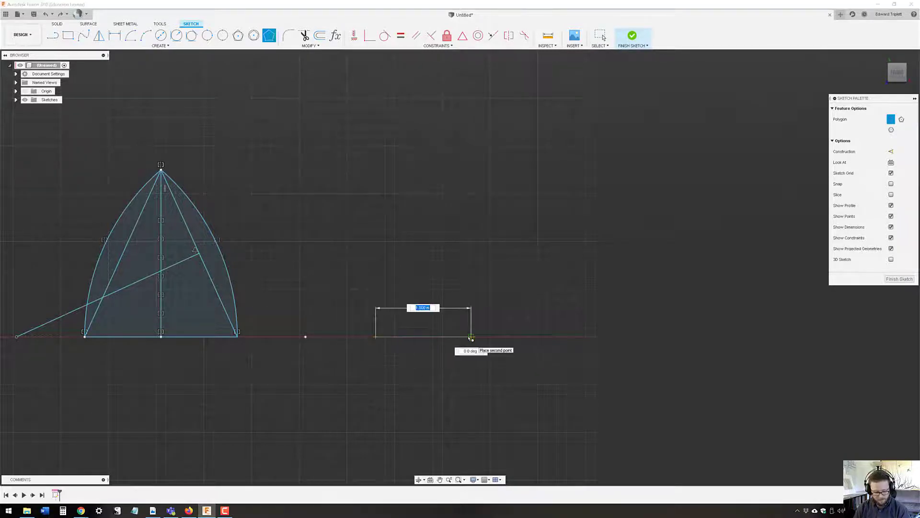
text(1)
key(Tab)
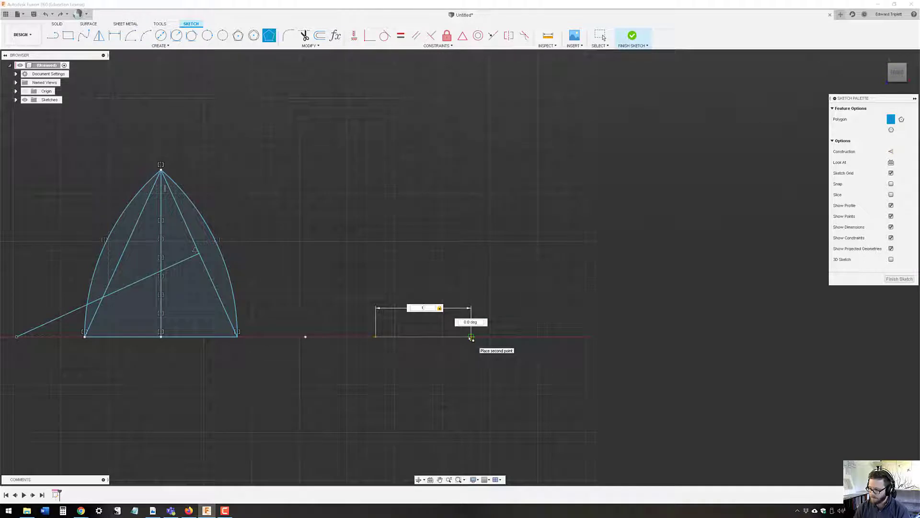
click(471, 336)
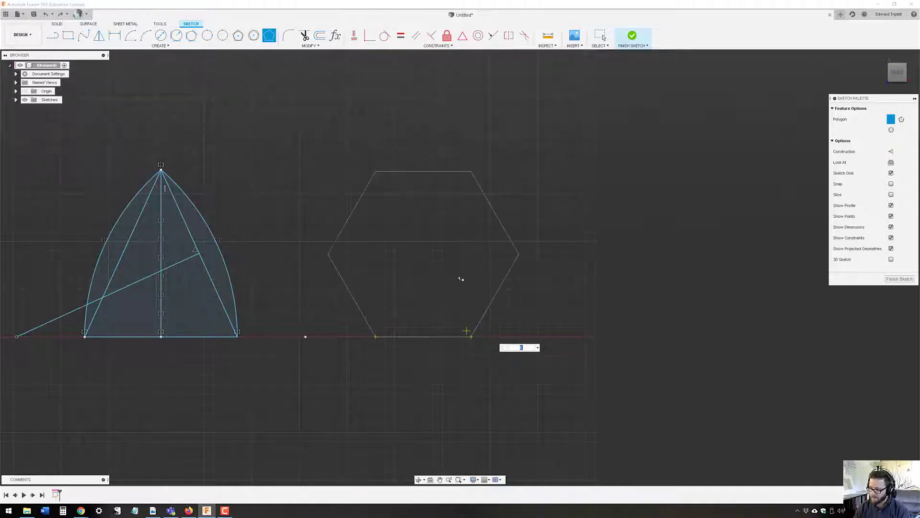
text(3)
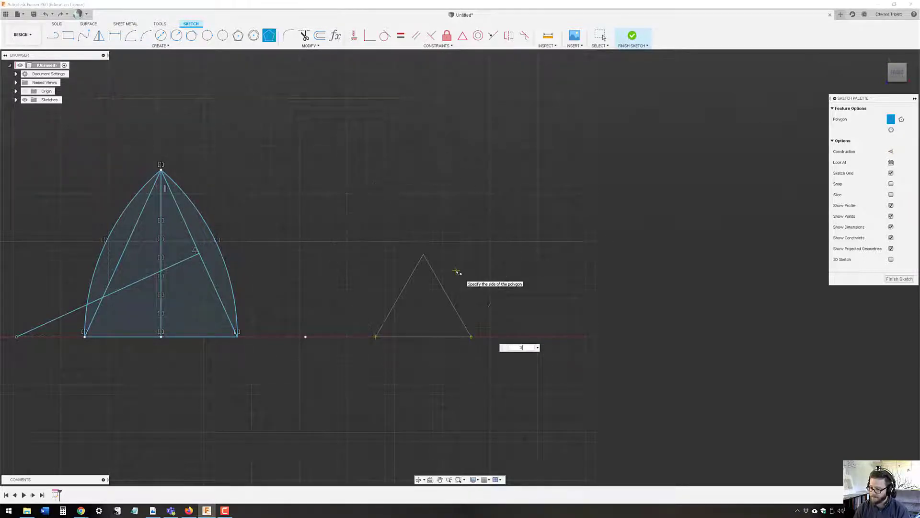
click(456, 271)
key(Escape)
mouse_move(432, 281)
middle_down()
mouse_move(561, 248)
mouse_move(514, 293)
mouse_move(451, 281)
mouse_move(441, 291)
mouse_move(472, 281)
middle_up()
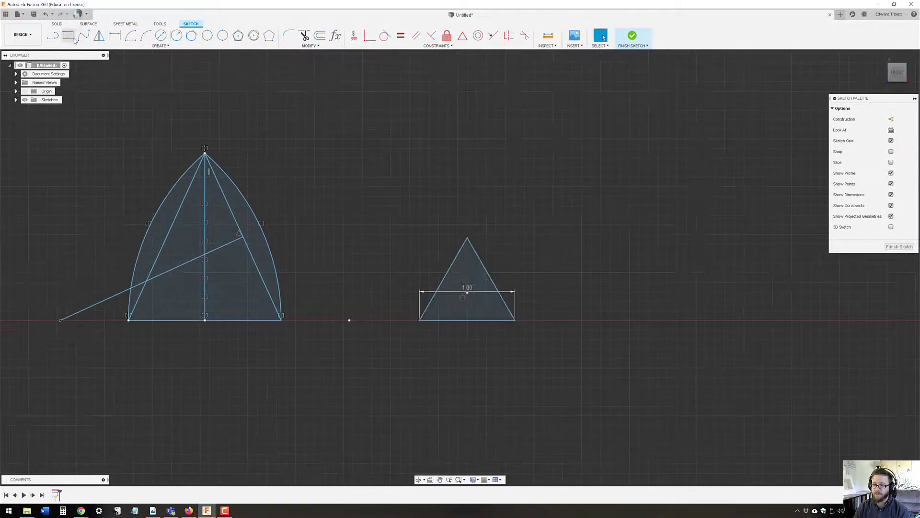
Step: Draw lines boxing in the new triangle: a horizontal through its apex and verticals down to both base corners
click(53, 35)
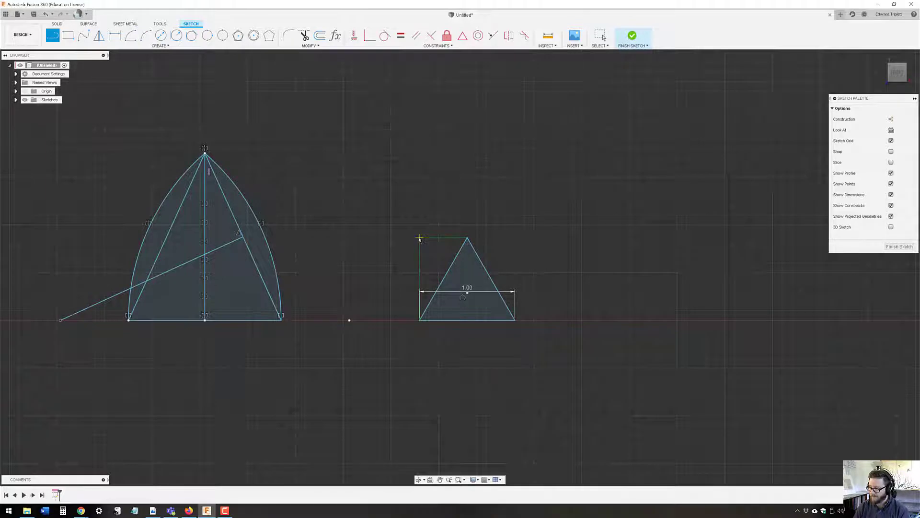
click(420, 237)
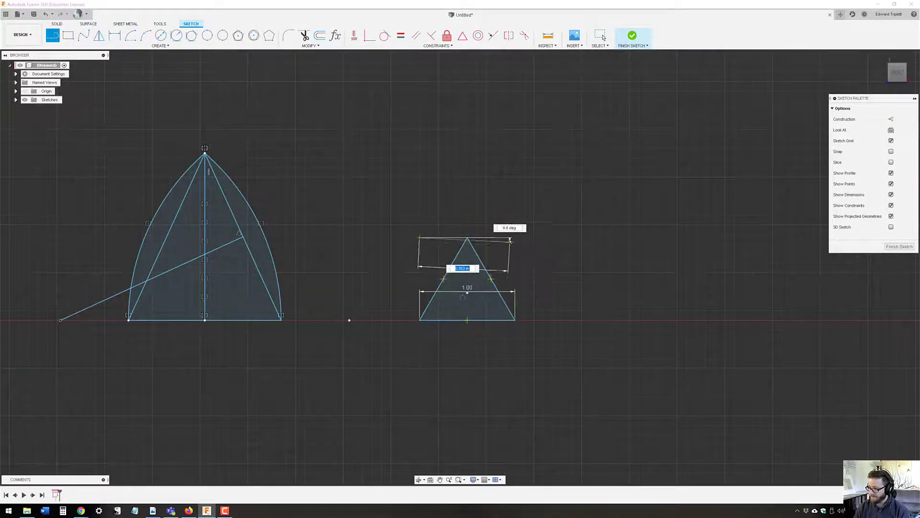
click(515, 237)
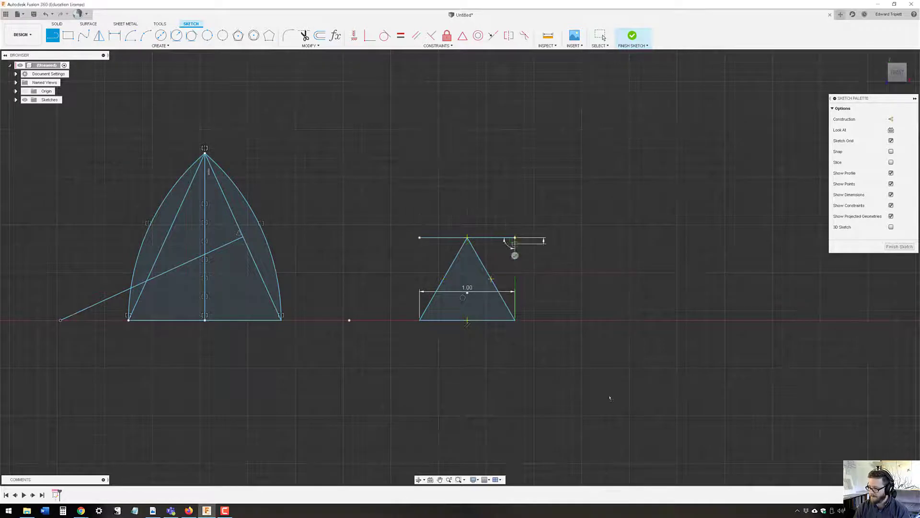
click(514, 319)
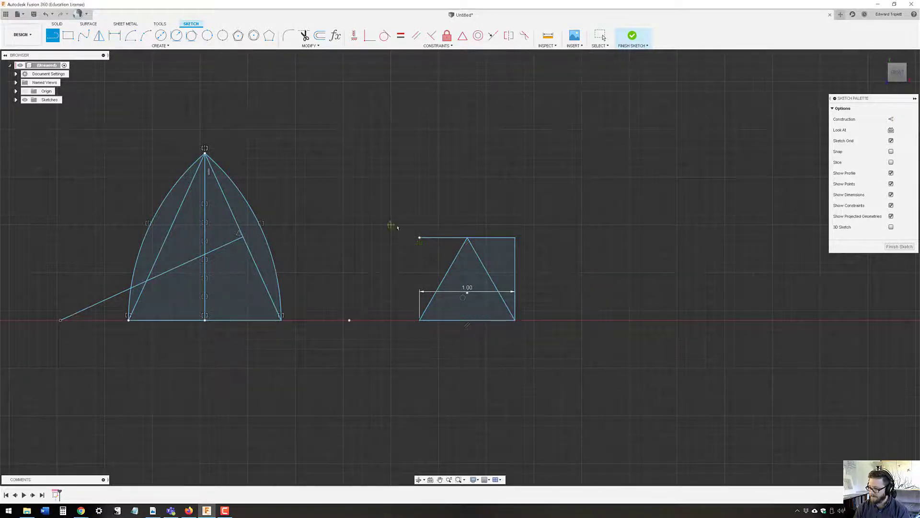
click(420, 237)
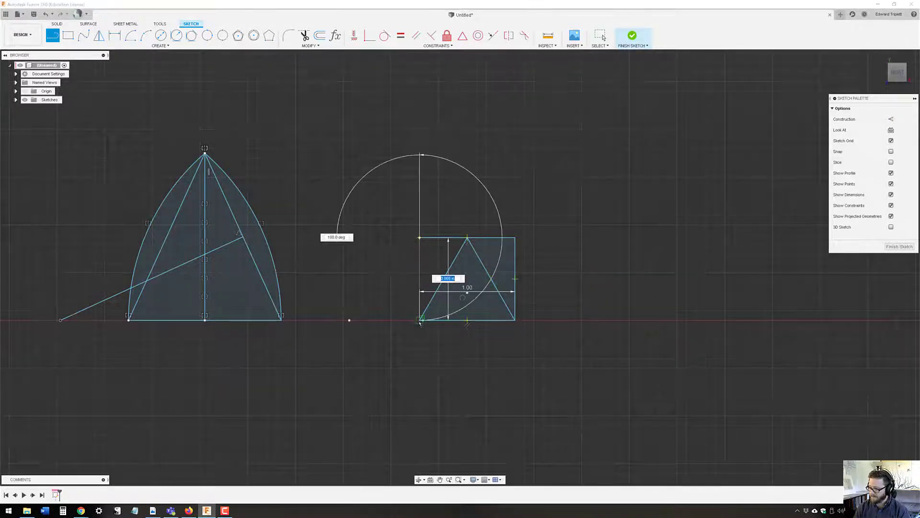
click(420, 319)
Step: Draw a two-point circle using the small triangle's base as its diameter, from the right corner to the left corner
middle_drag(468, 270, 418, 293)
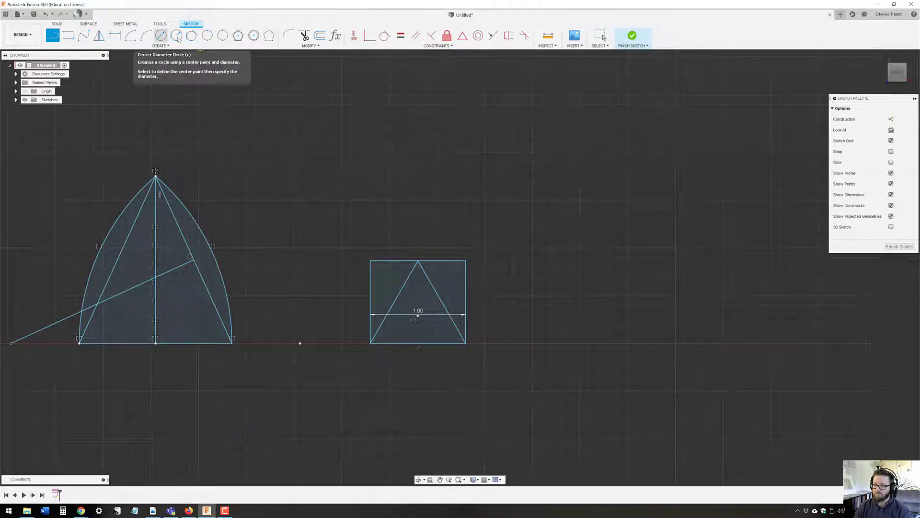
click(223, 36)
click(466, 343)
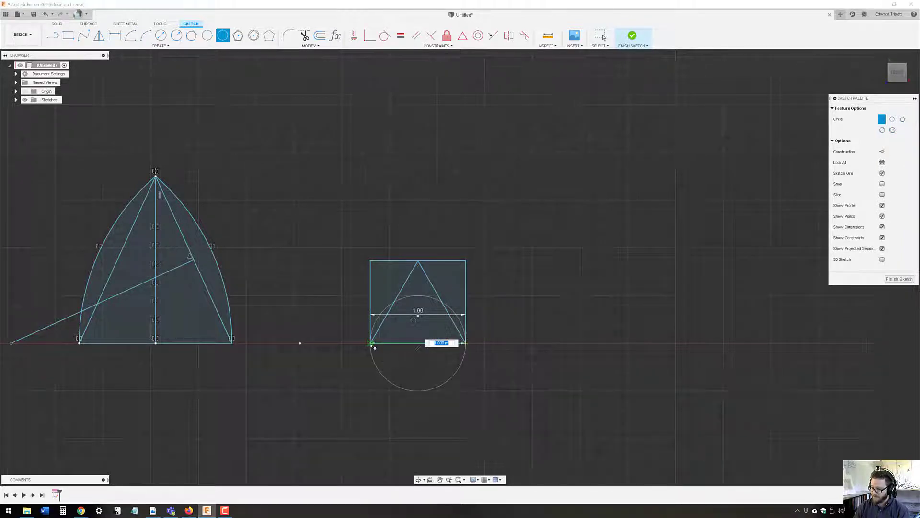
click(371, 344)
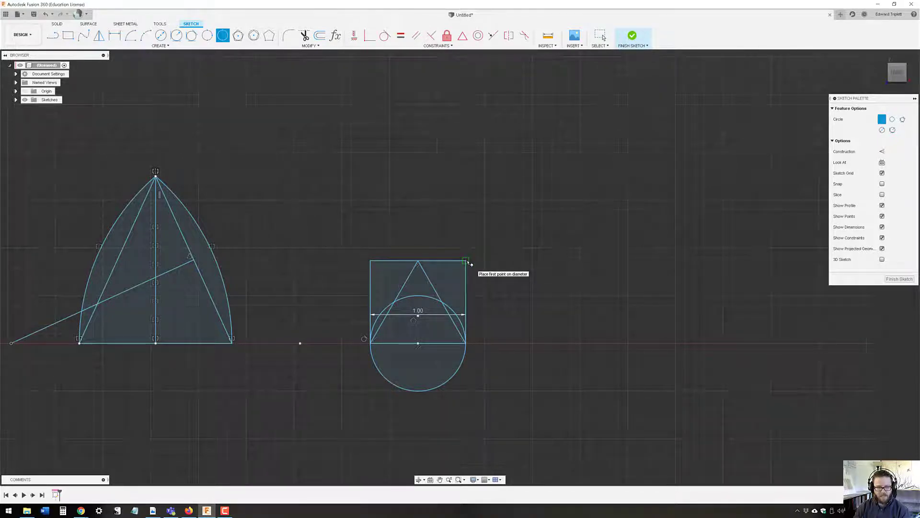
Step: Draw a center point arc centered on the box's upper right corner, from the triangle's apex to the box's right side
click(131, 37)
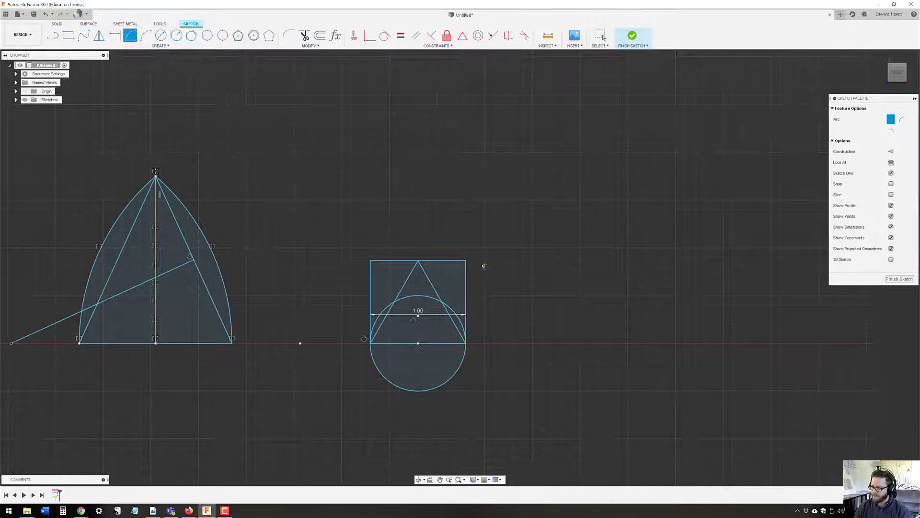
click(418, 262)
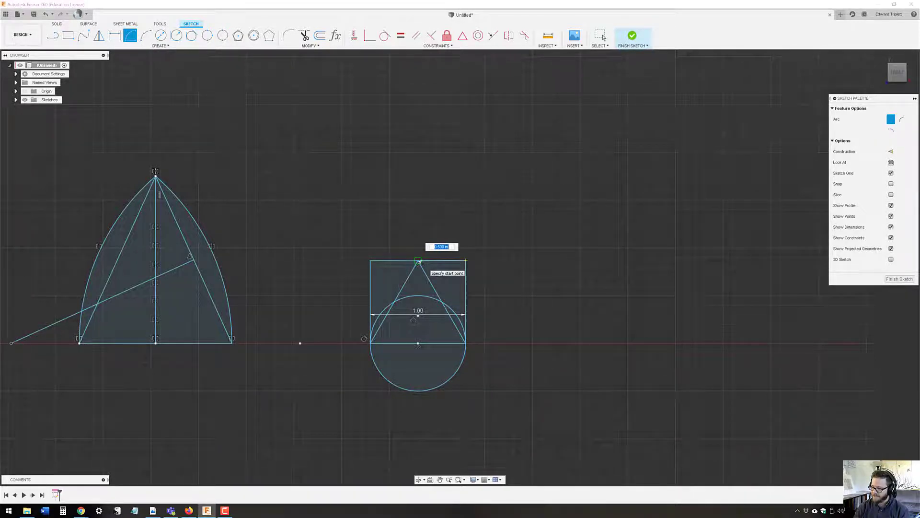
click(418, 262)
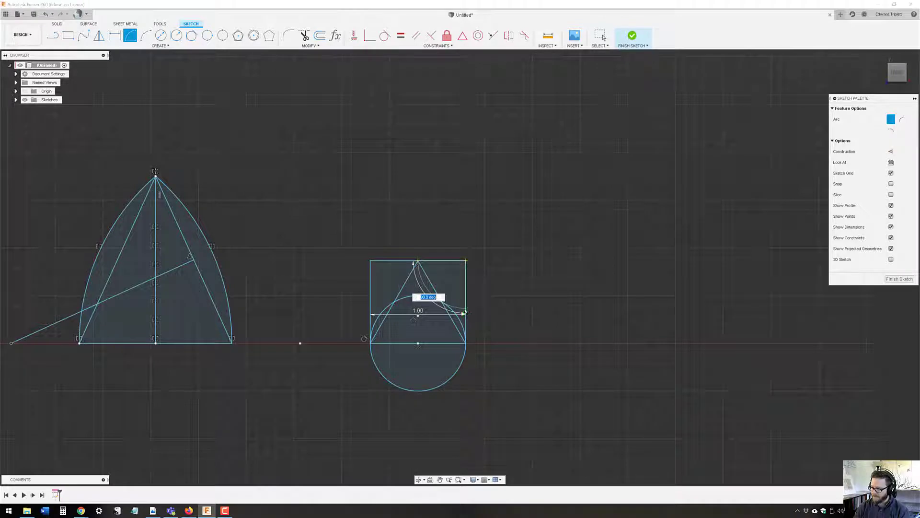
scroll(465, 314, up, 3)
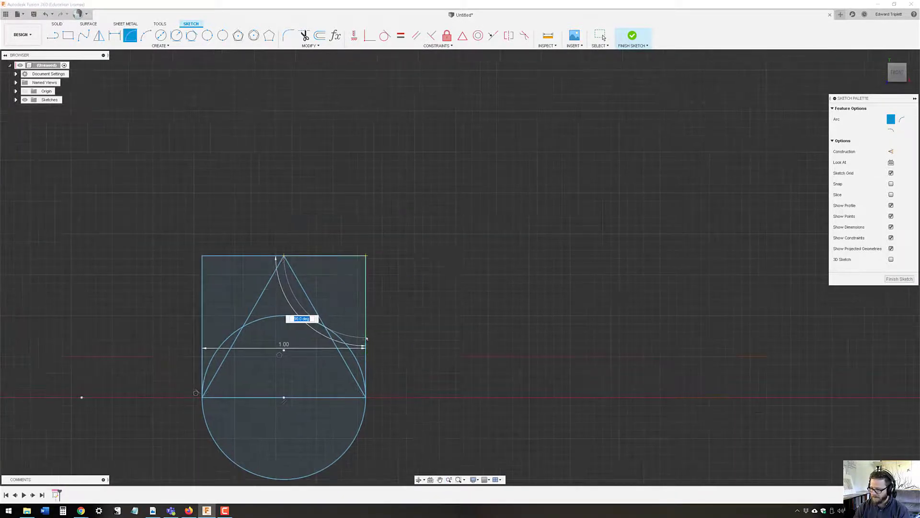
click(368, 338)
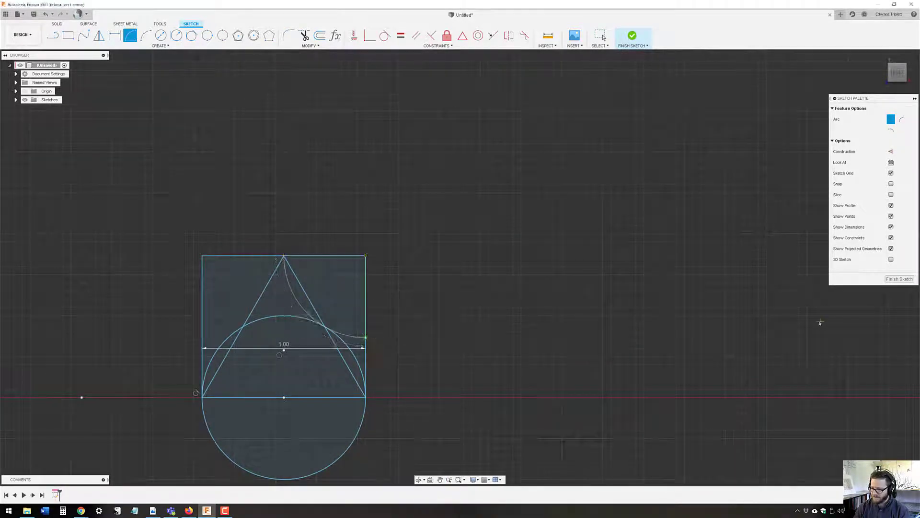
Step: Draw a matching center point arc centered on the box's upper left corner, from the apex to the box's left side
middle_drag(318, 247, 505, 218)
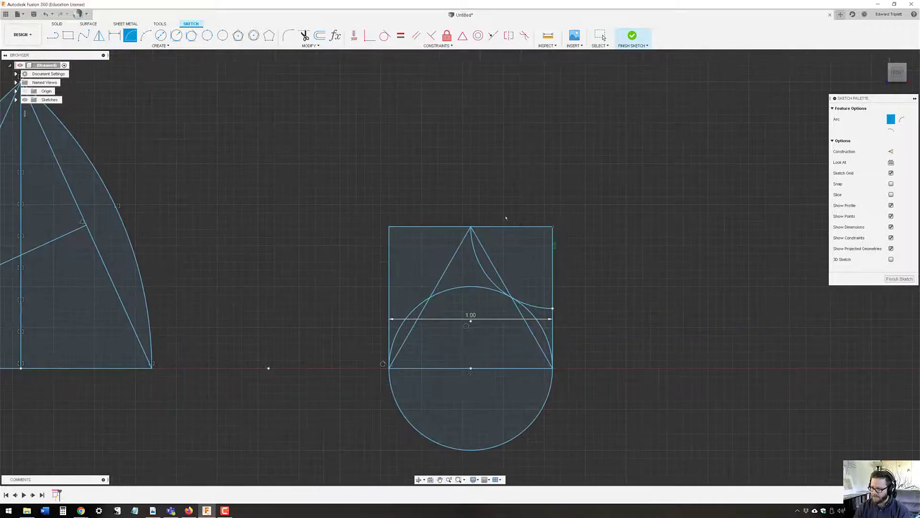
click(388, 227)
click(471, 227)
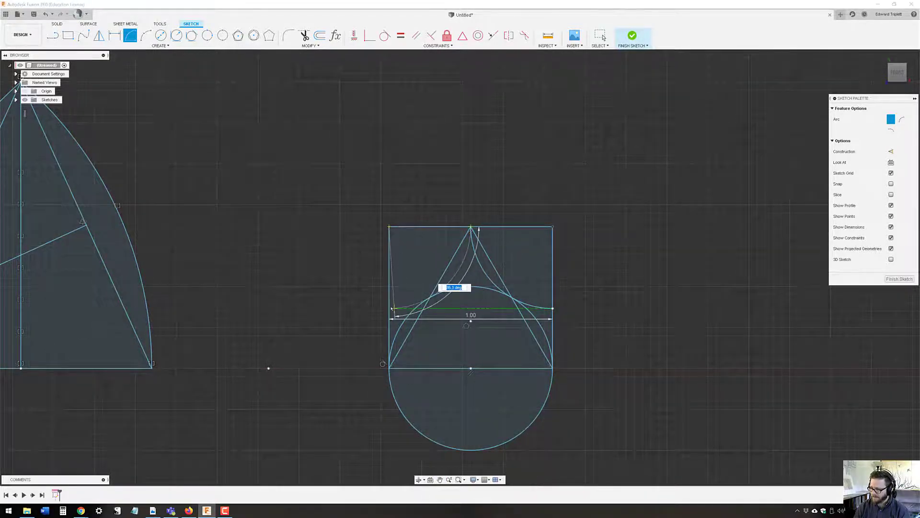
click(390, 308)
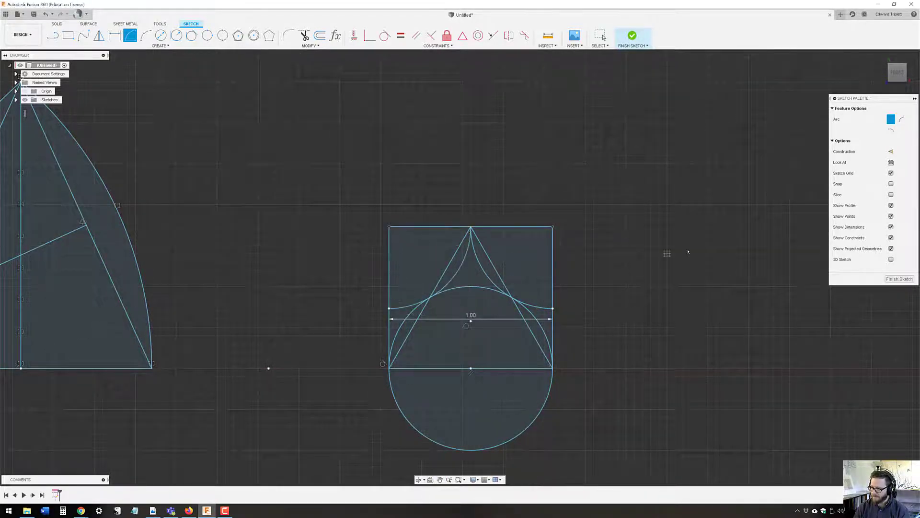
click(601, 36)
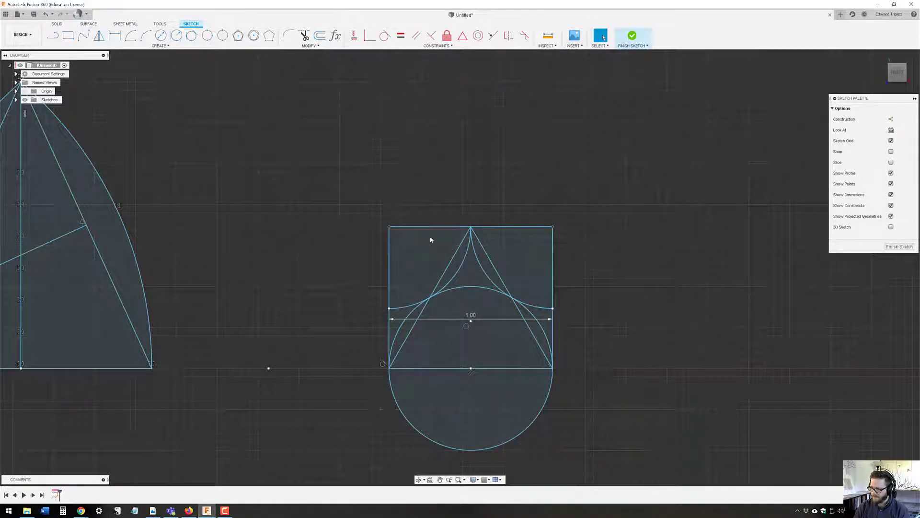
Step: Trim away the box's top line, its vertical sides above the arc ends, and the triangle's sides above the circle
key(t)
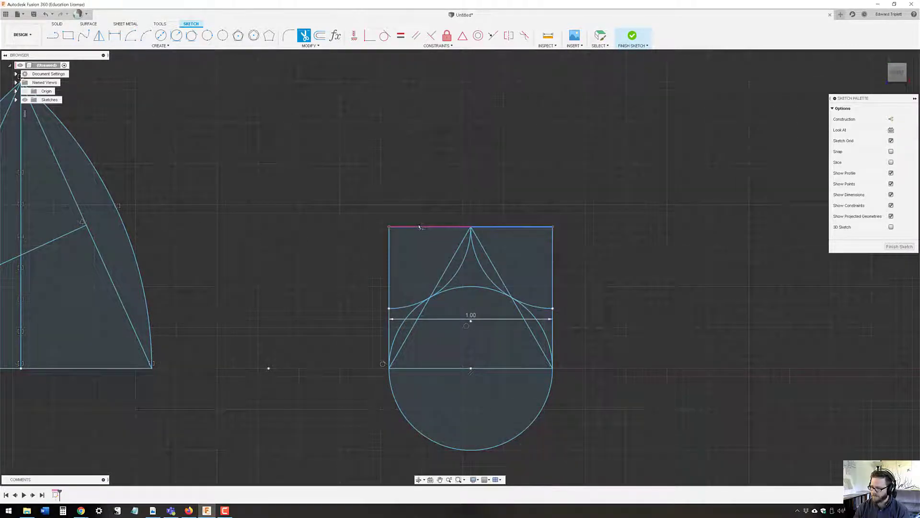
click(420, 227)
click(389, 273)
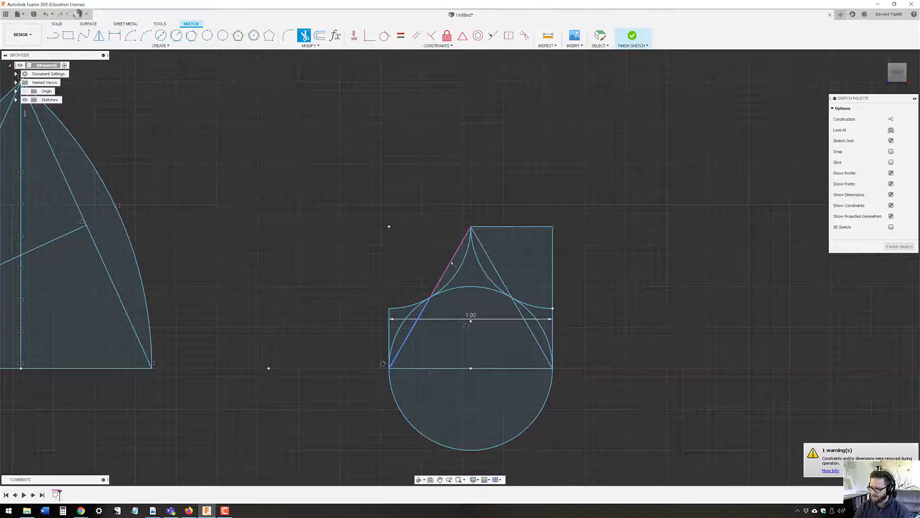
click(451, 264)
click(495, 267)
click(521, 227)
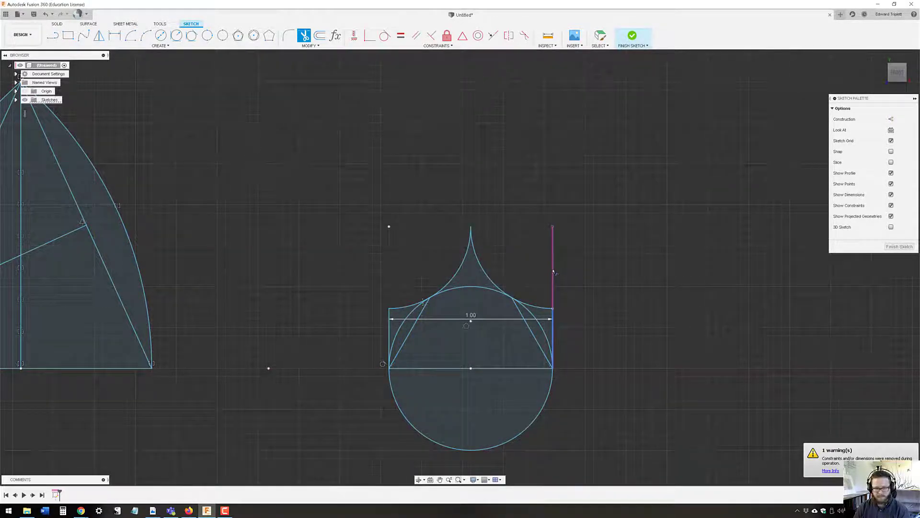
click(554, 271)
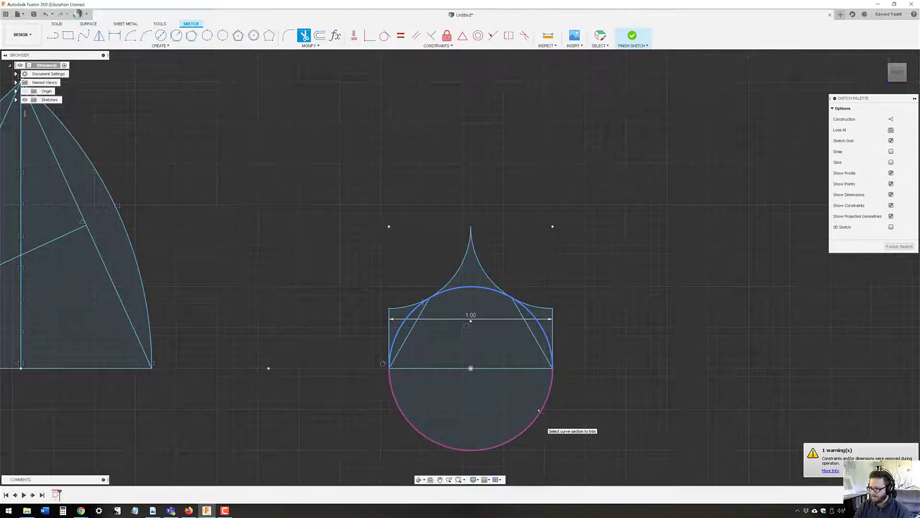
Step: Trim the outer arc ends, remaining box sides, lower half circle, triangle sides and circle top to leave only the ogee arch outline
click(538, 309)
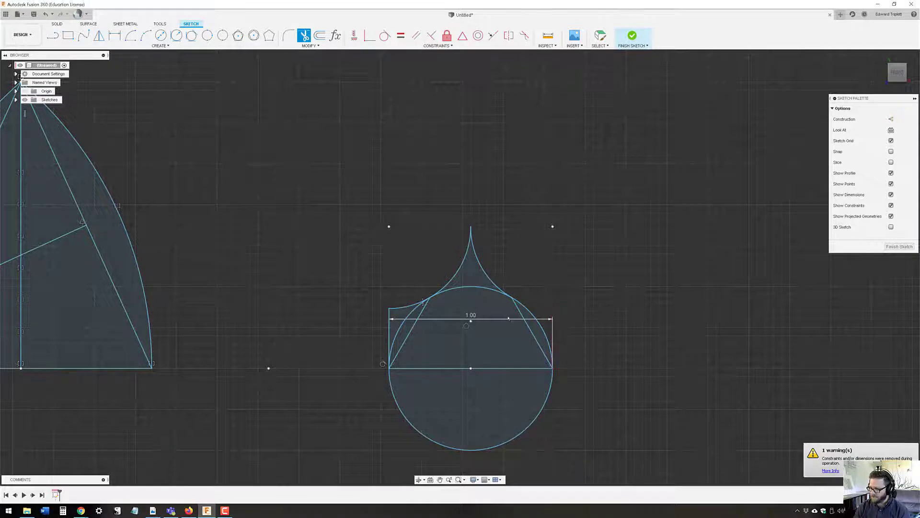
click(405, 310)
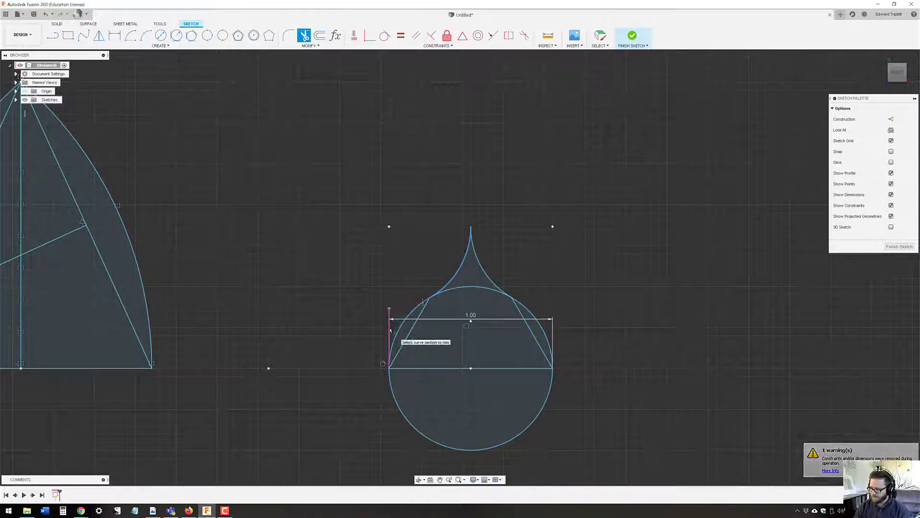
click(401, 404)
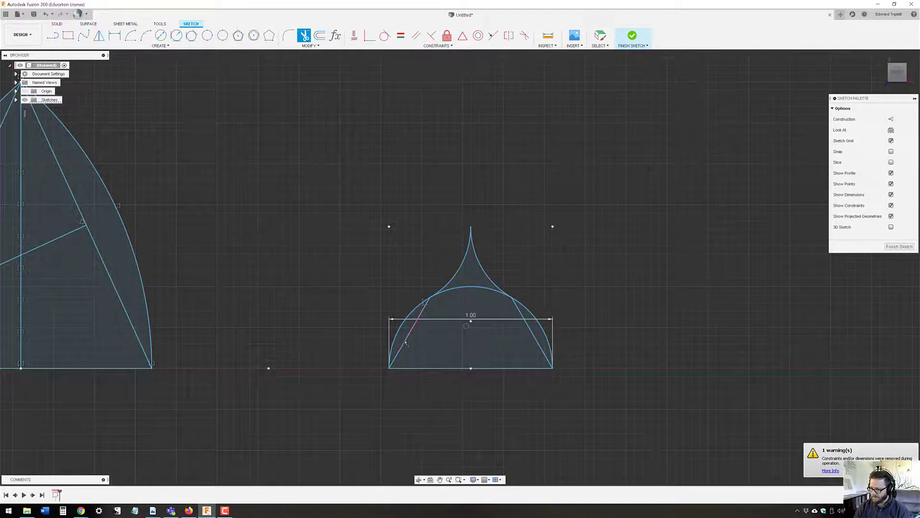
click(404, 341)
click(531, 331)
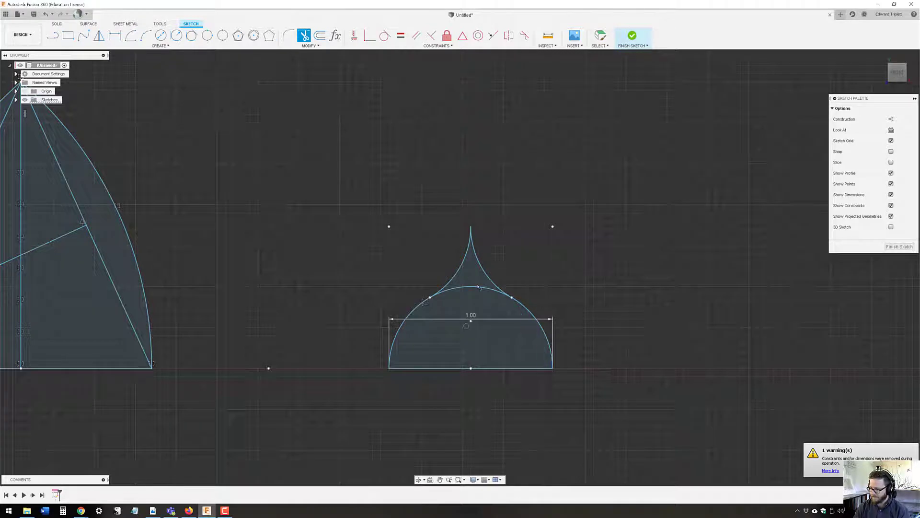
click(478, 287)
Step: Draw two circles of 1 m diameter side by side to the right of the ogee arch, touching at one point
scroll(508, 304, down, 3)
scroll(511, 316, down, 3)
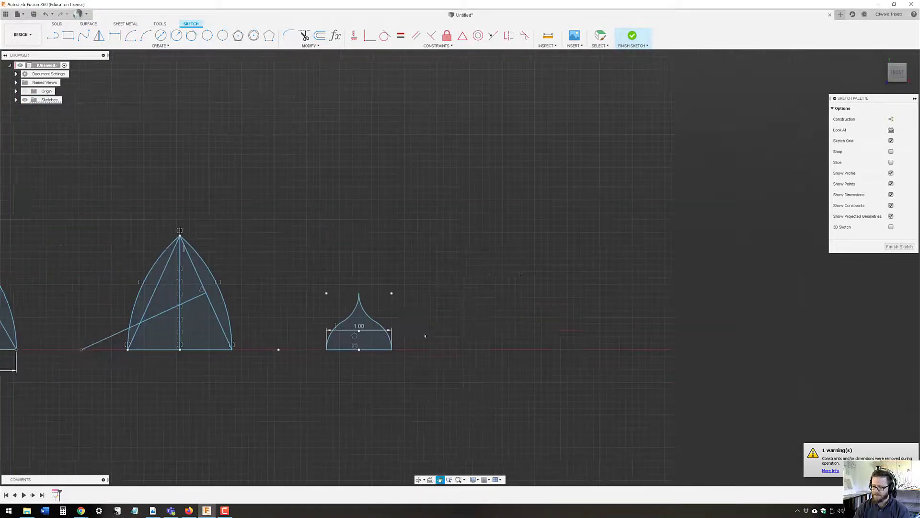
middle_drag(594, 336, 484, 323)
scroll(269, 336, up, 2)
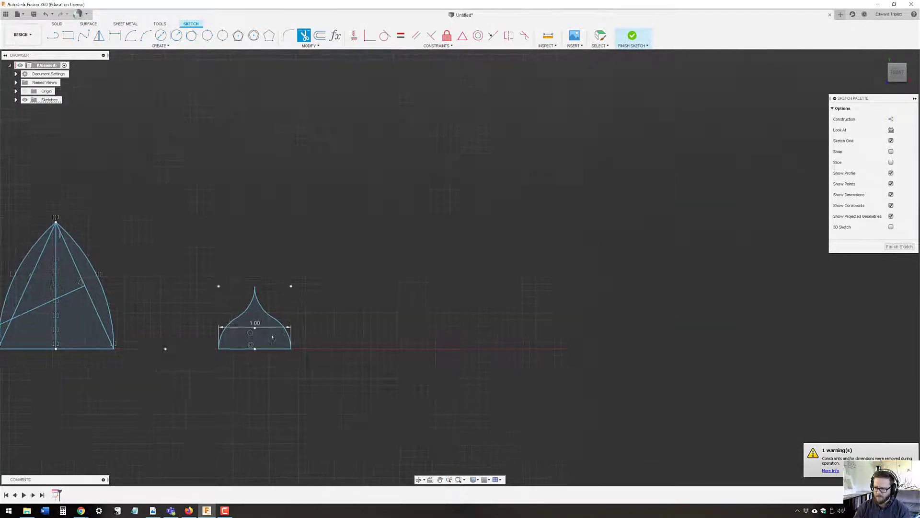
middle_drag(200, 331, 359, 317)
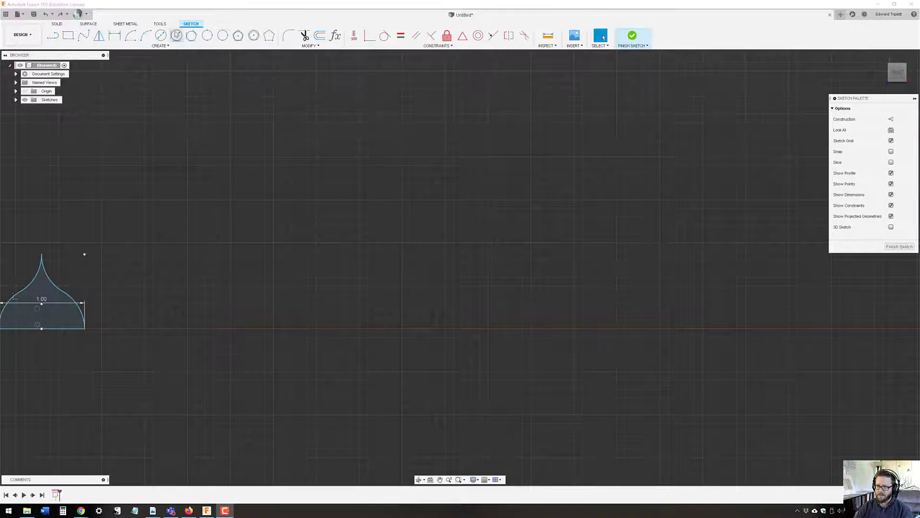
click(161, 36)
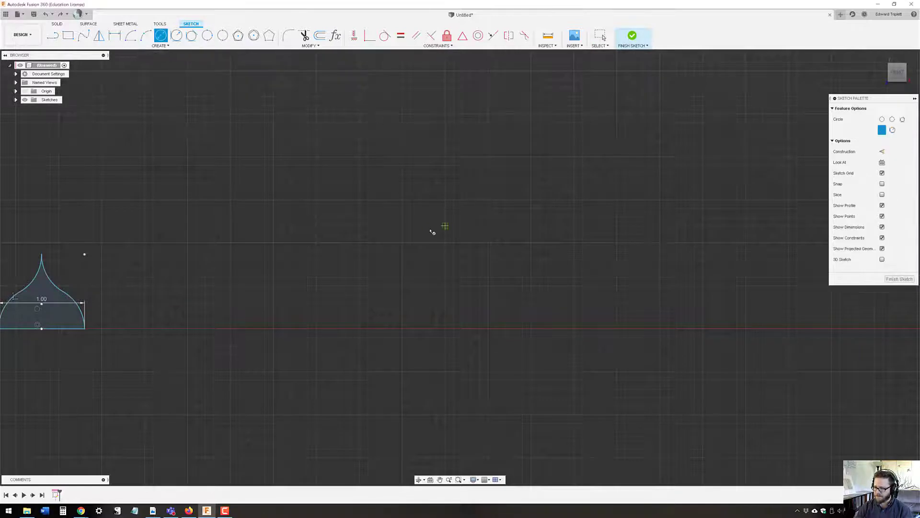
click(402, 243)
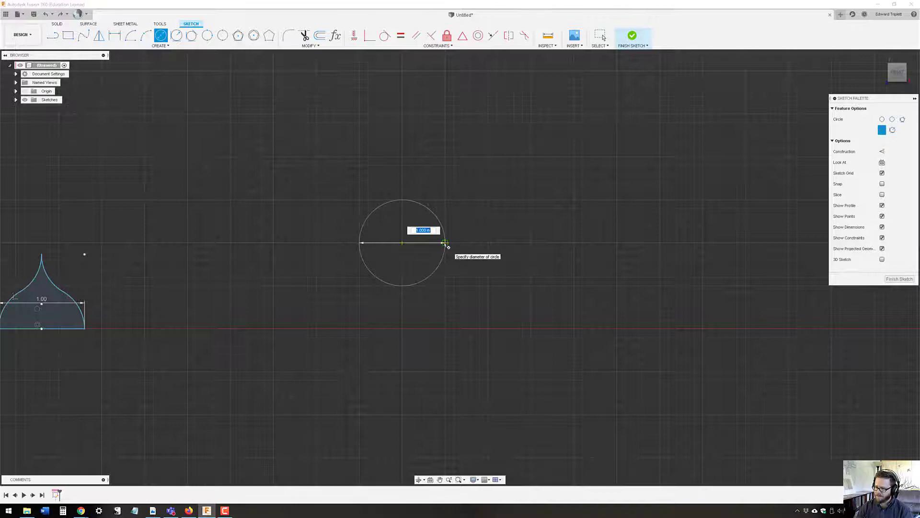
click(446, 246)
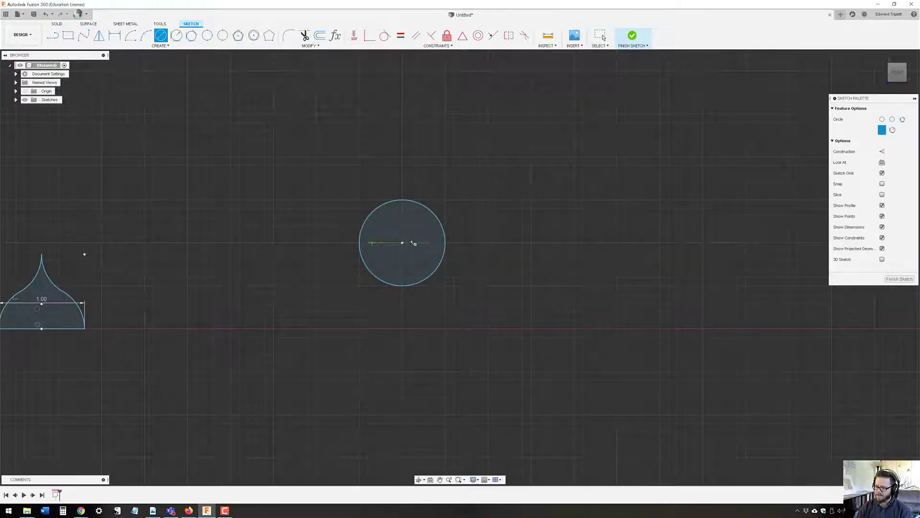
click(488, 243)
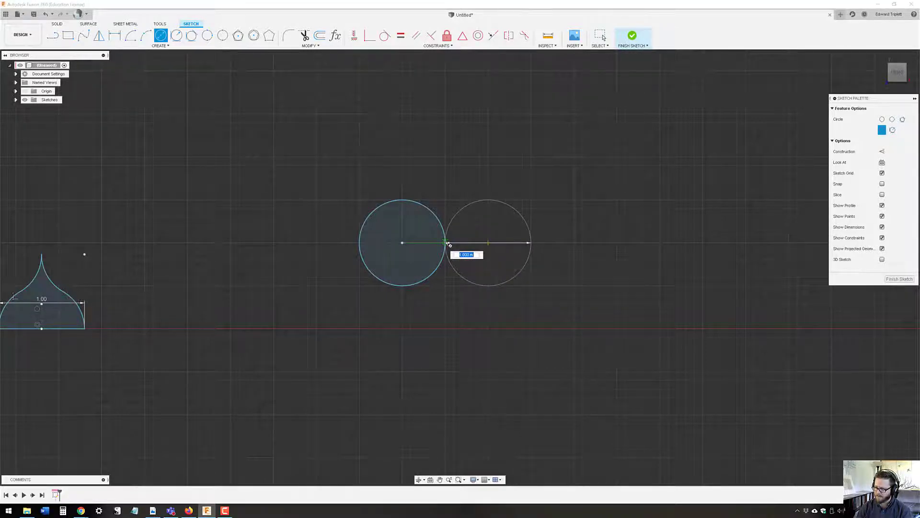
click(447, 243)
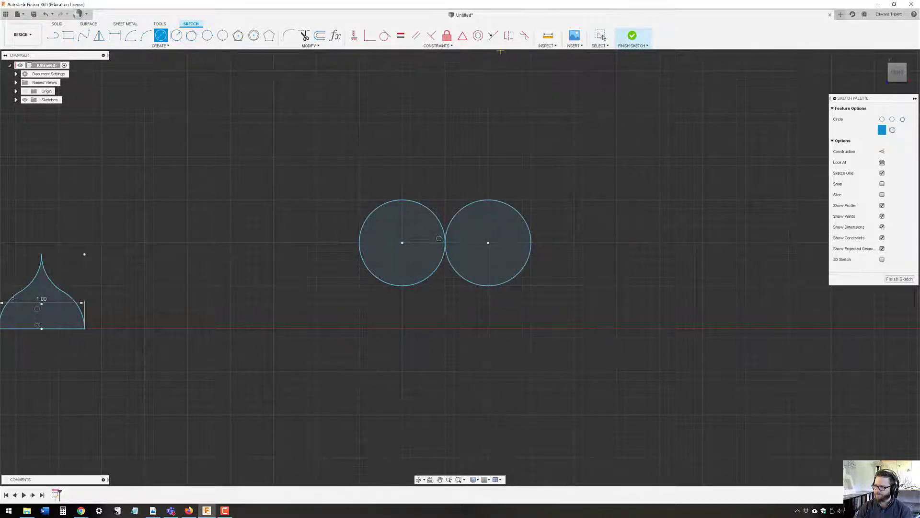
click(601, 37)
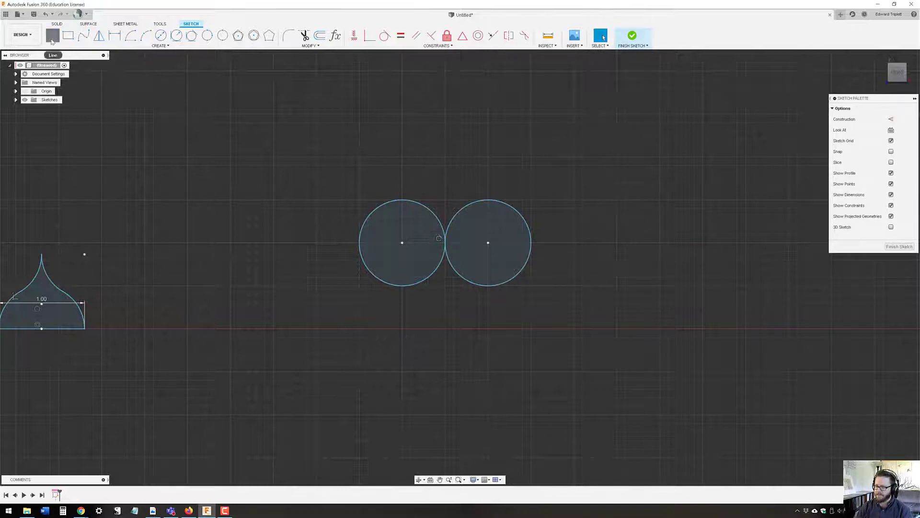
Step: Draw a vertical line through the circles' touching point, extending above and below them, and make it a construction line
click(52, 39)
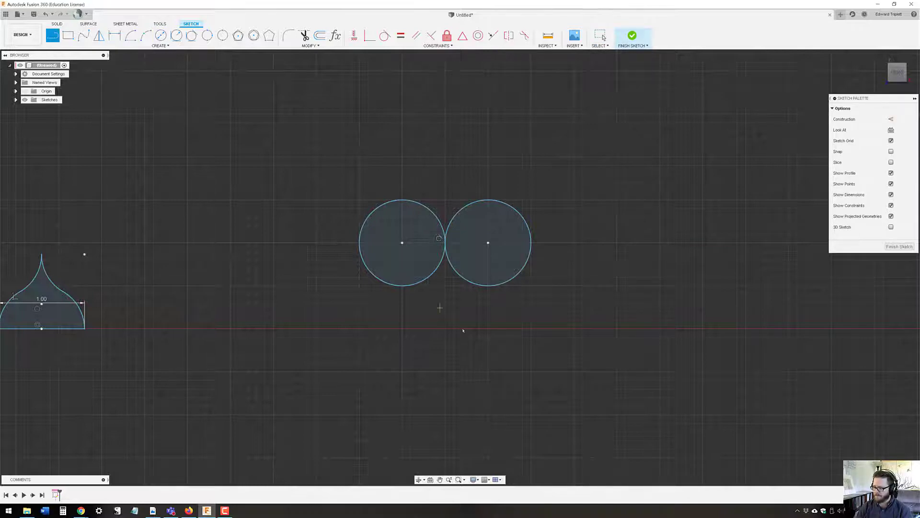
click(445, 415)
click(445, 136)
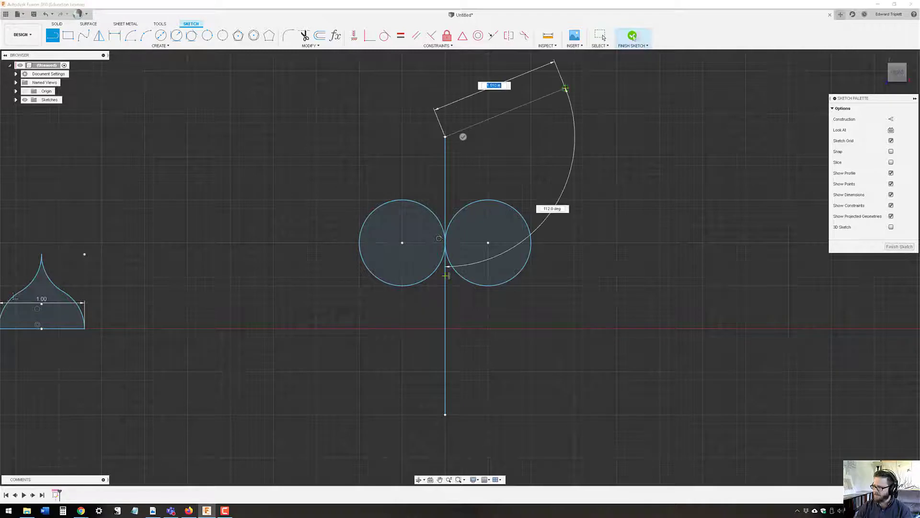
key(Escape)
click(445, 171)
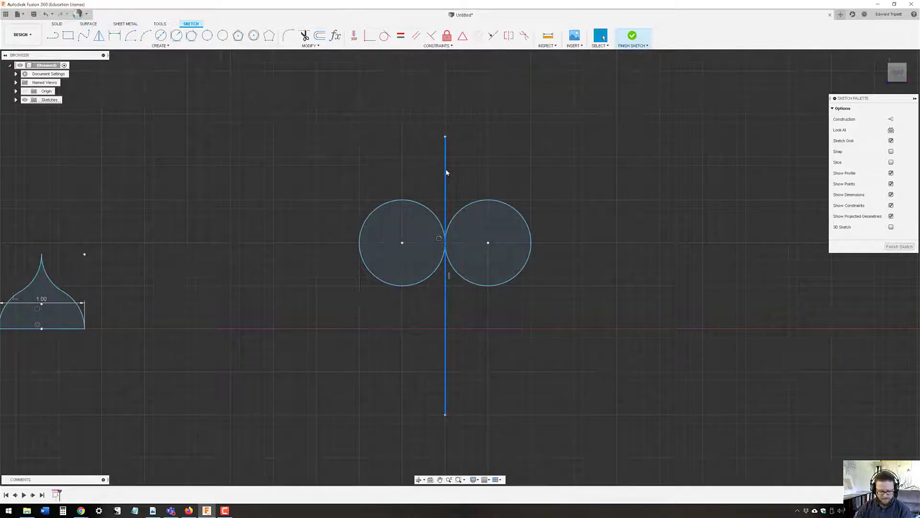
click(891, 119)
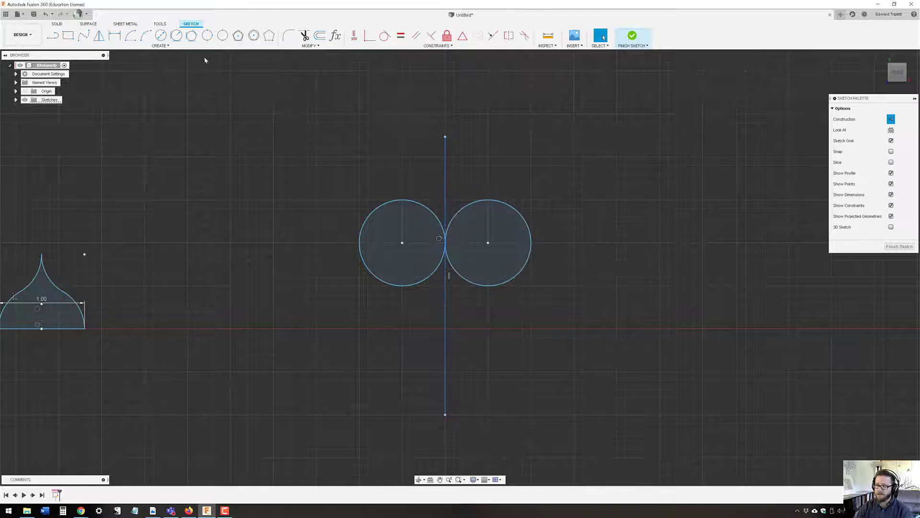
Step: Draw a rectangle from the left circle's center to below the right circle's center, 1 m wide and 1 m high
click(68, 36)
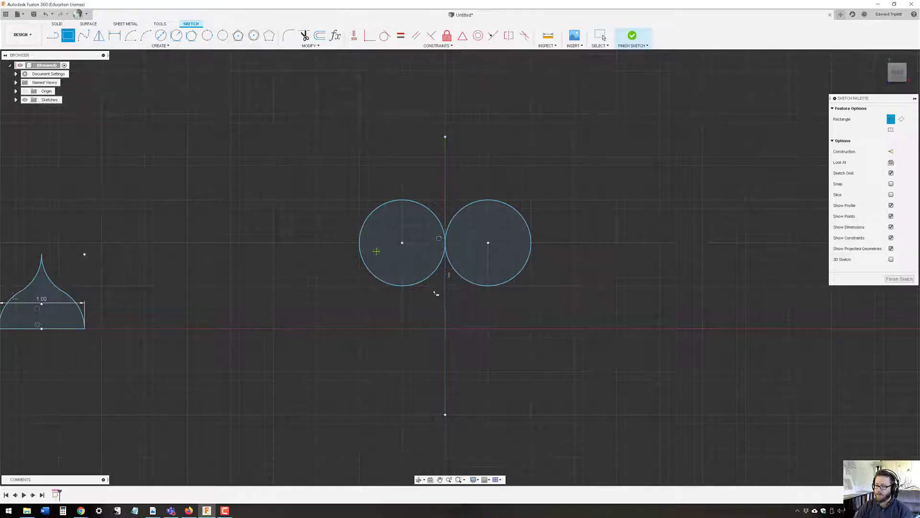
click(402, 243)
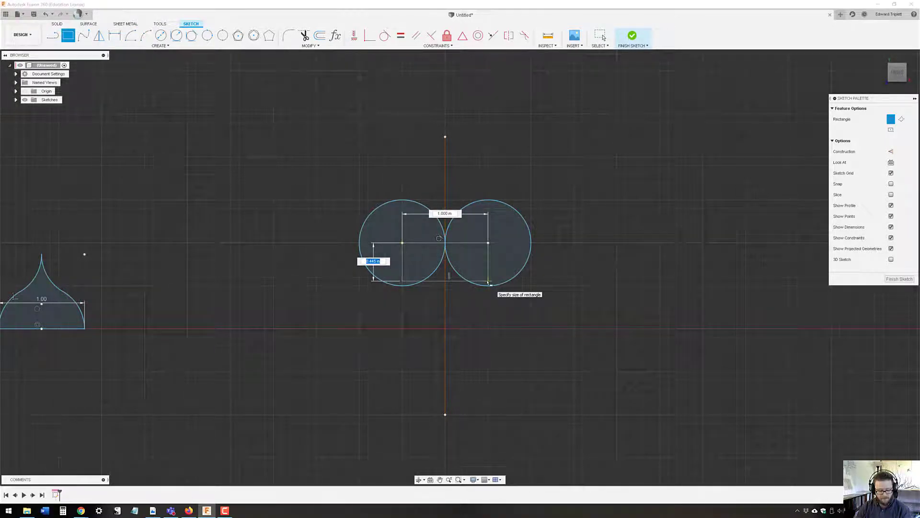
text(1)
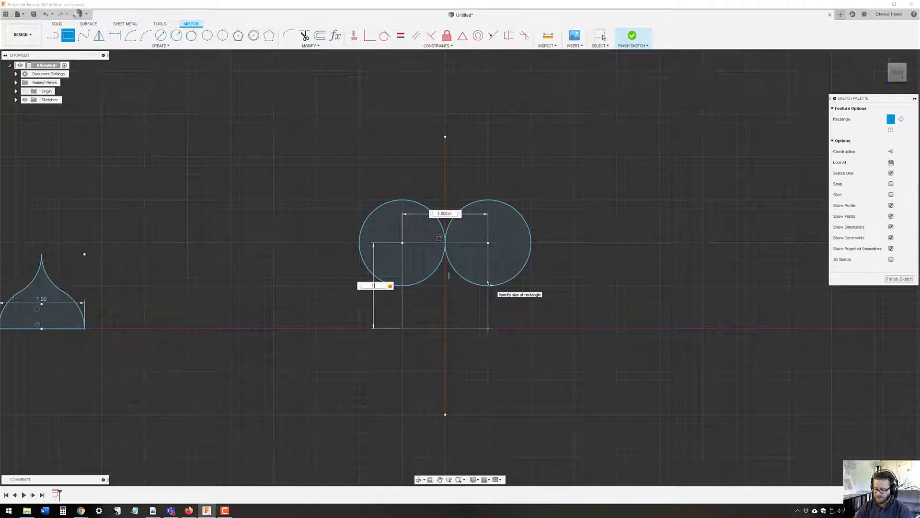
key(Return)
key(Escape)
Step: Draw both diagonals of the square with lines between its opposite corners
scroll(448, 318, up, 4)
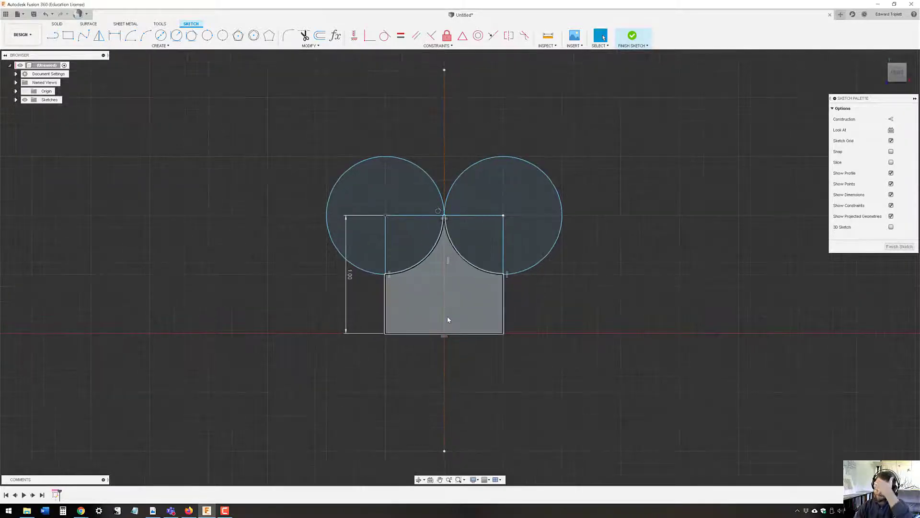
scroll(448, 319, up, 1)
middle_drag(463, 333, 419, 394)
scroll(464, 337, down, 3)
middle_drag(465, 359, 476, 309)
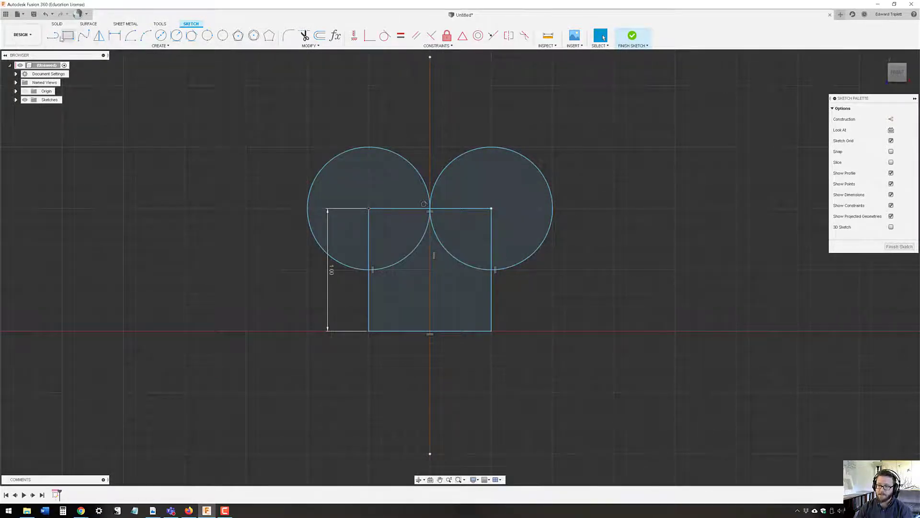
click(53, 35)
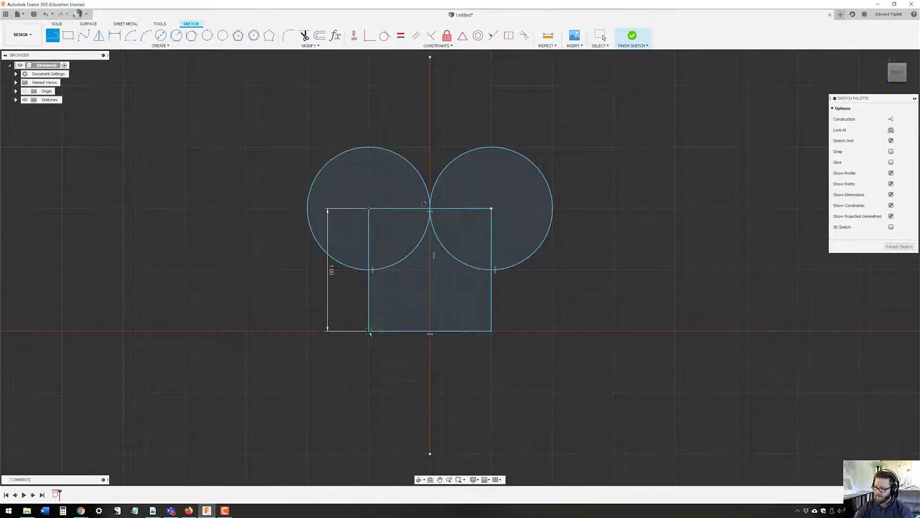
click(368, 331)
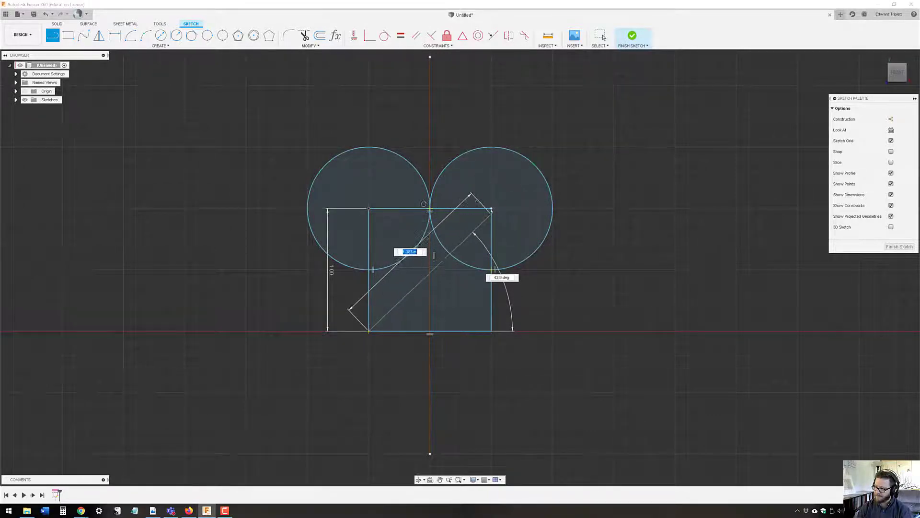
double_click(492, 210)
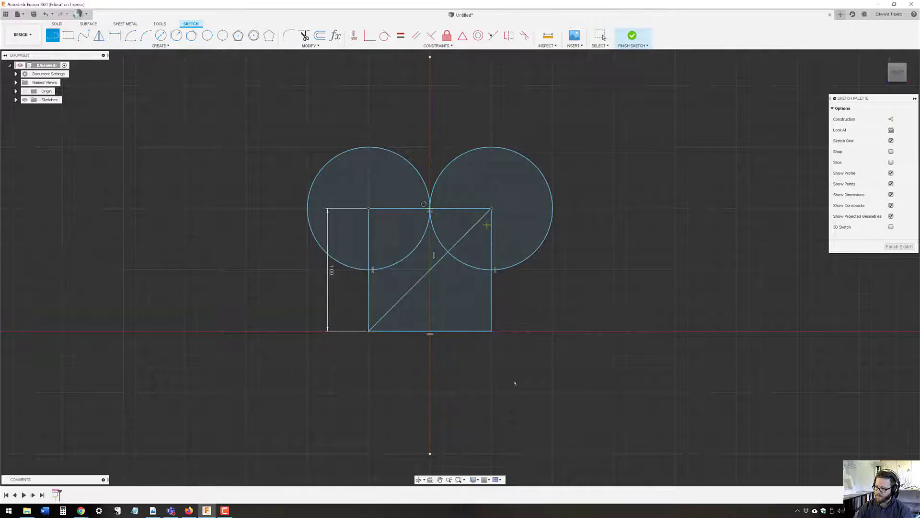
click(490, 331)
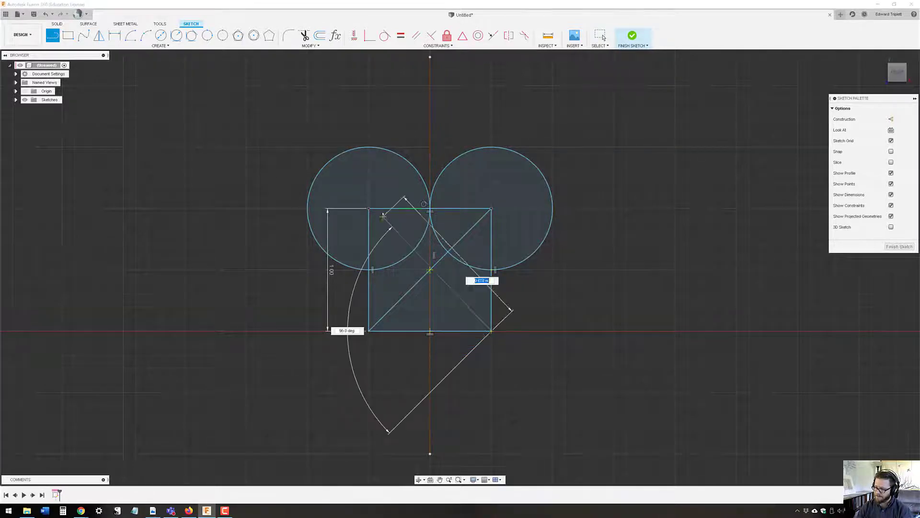
double_click(368, 209)
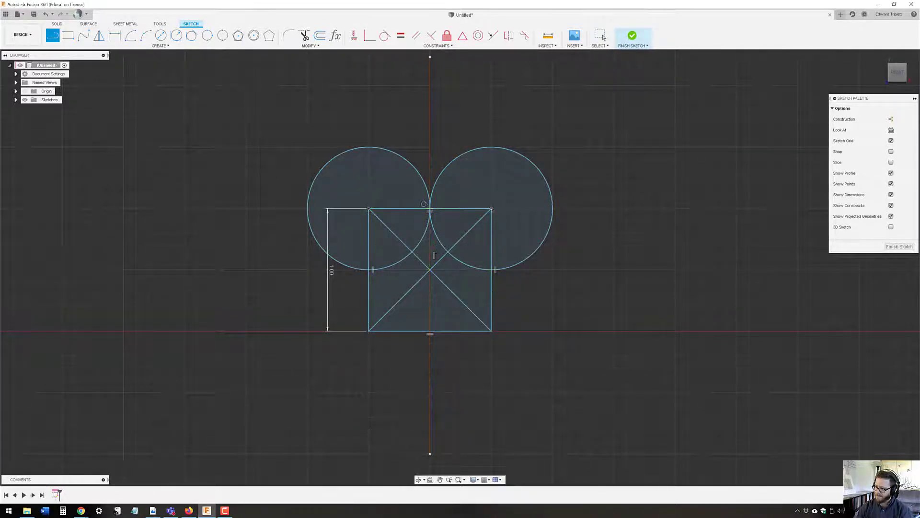
Step: Extend each diagonal with a line from the square's upper corner outward to the edge of the circle centered there
click(491, 209)
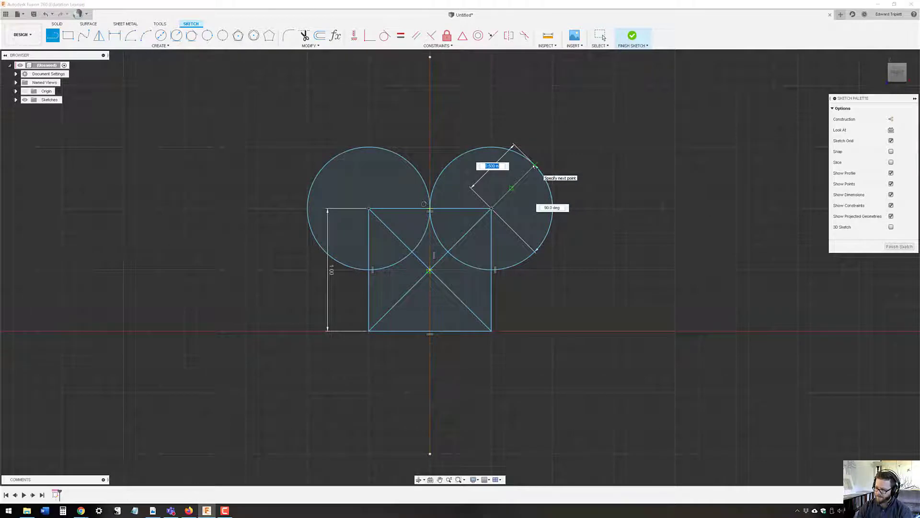
double_click(534, 166)
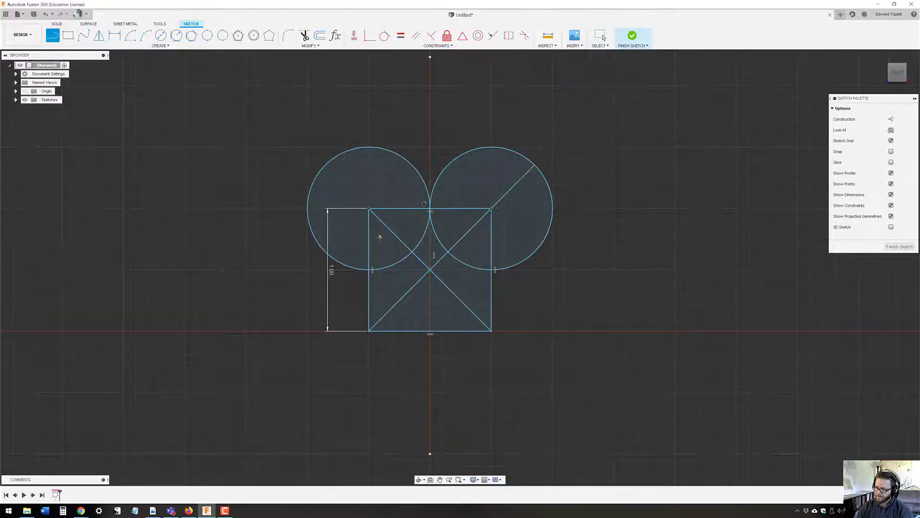
click(368, 209)
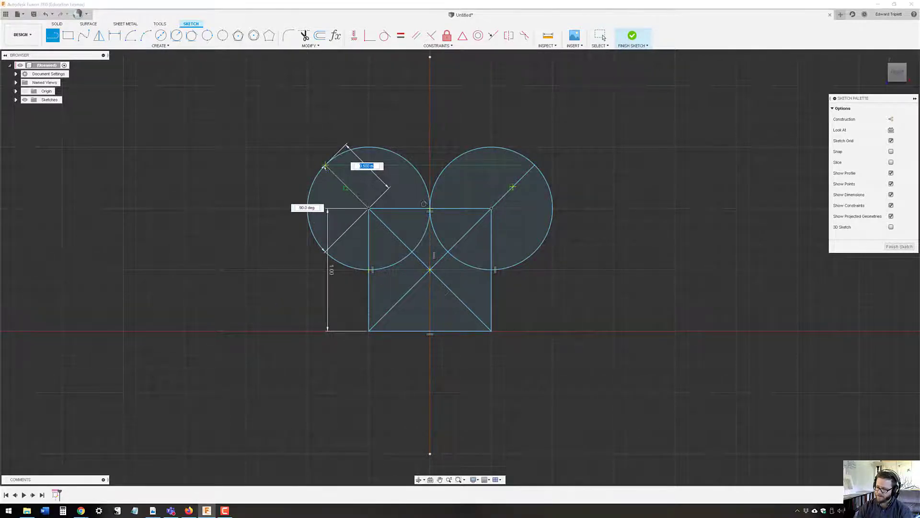
double_click(326, 165)
Step: Draw a center-point arc centered on the square's lower left corner, from the right diagonal's outer end up to the vertical centerline
middle_drag(486, 284, 411, 274)
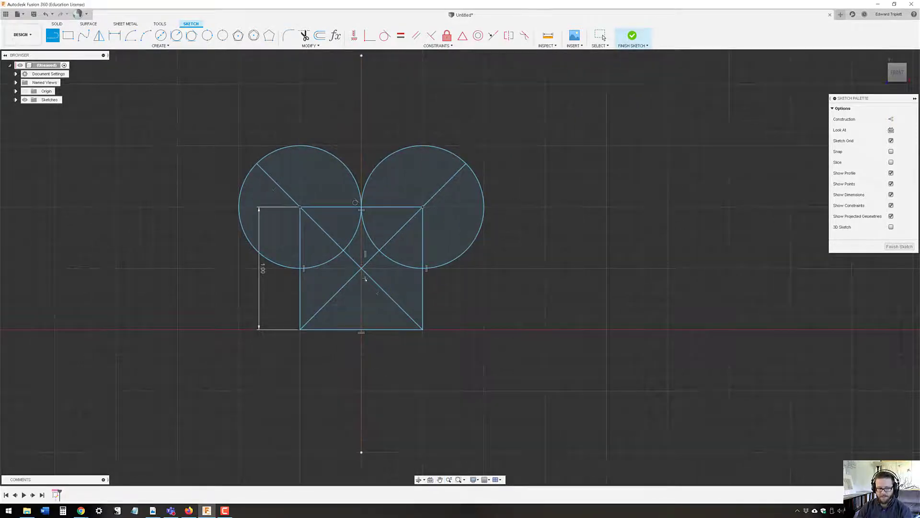
middle_drag(337, 305, 355, 316)
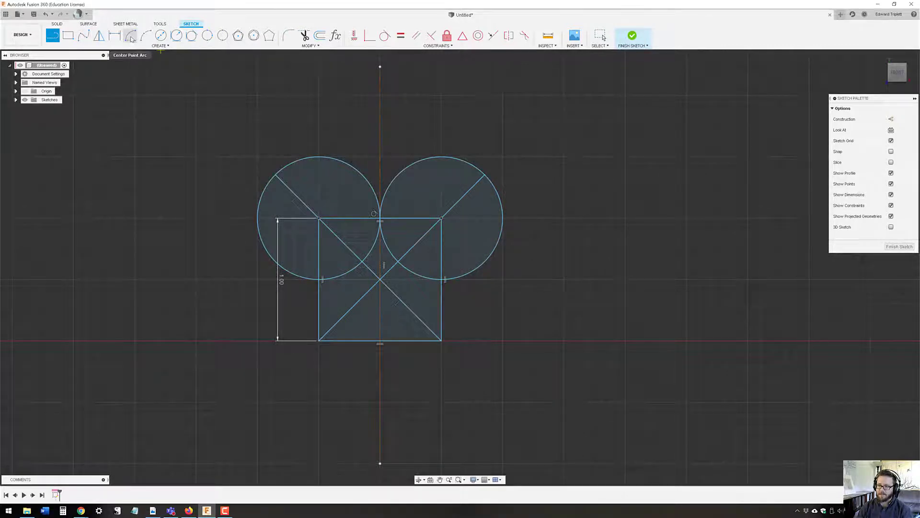
click(132, 37)
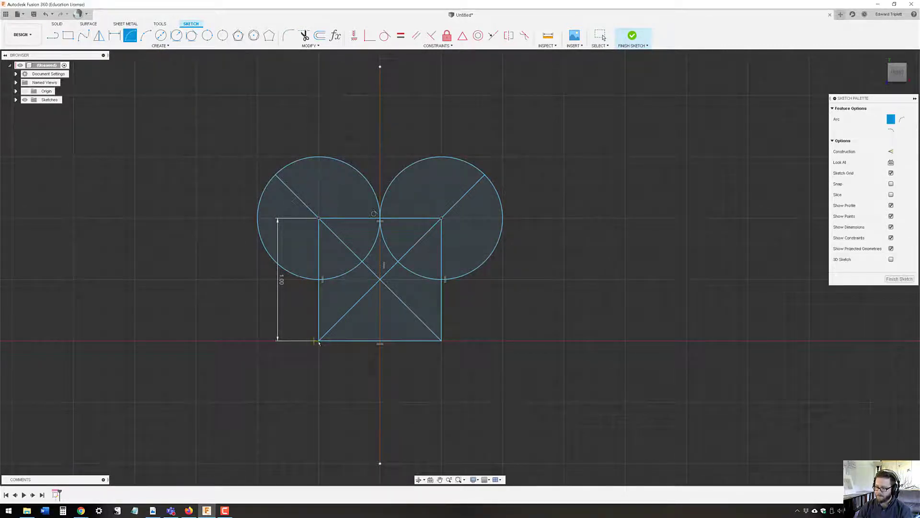
click(319, 341)
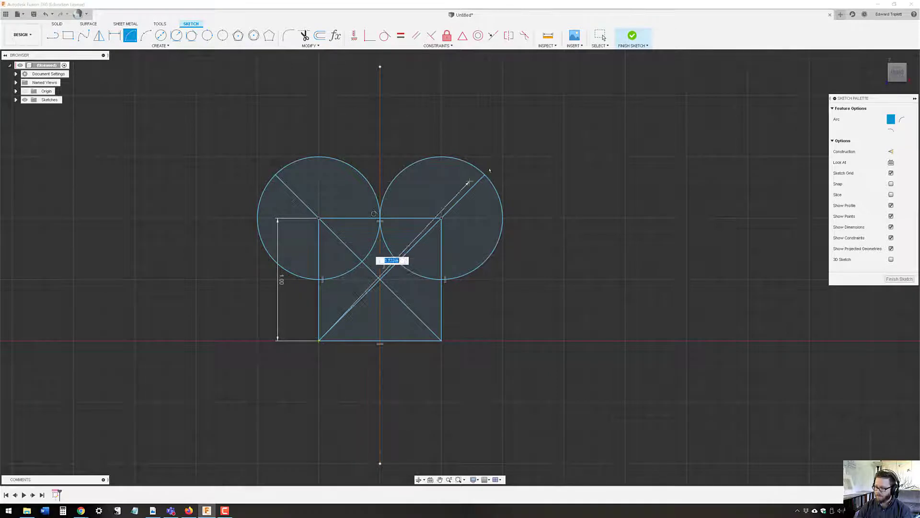
click(485, 174)
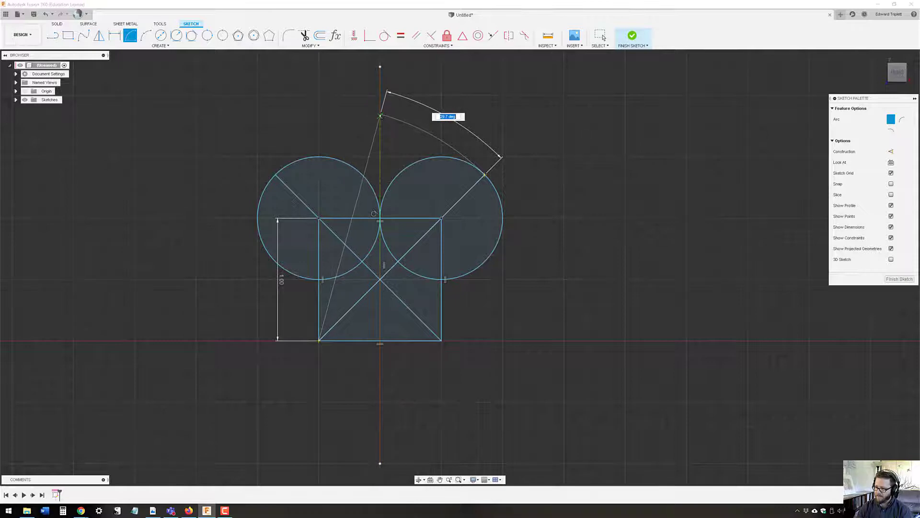
scroll(382, 115, up, 6)
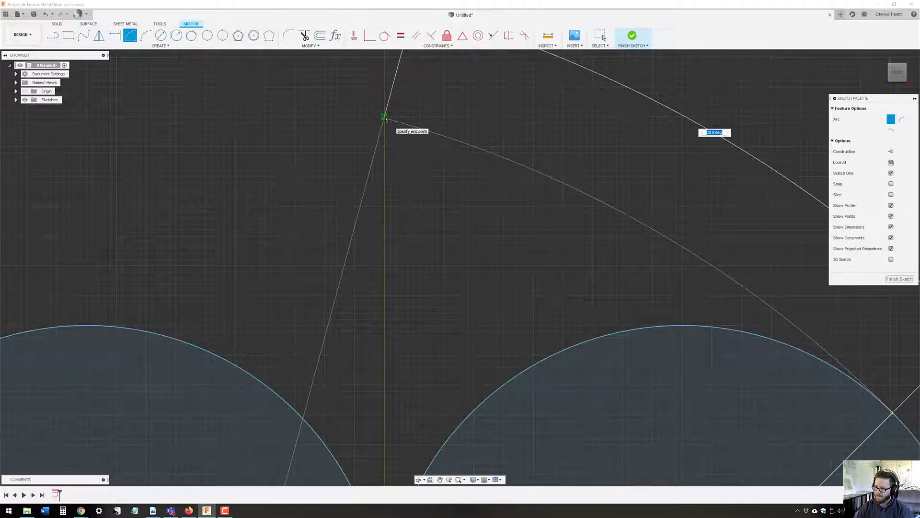
click(386, 119)
scroll(408, 193, down, 5)
scroll(407, 193, down, 2)
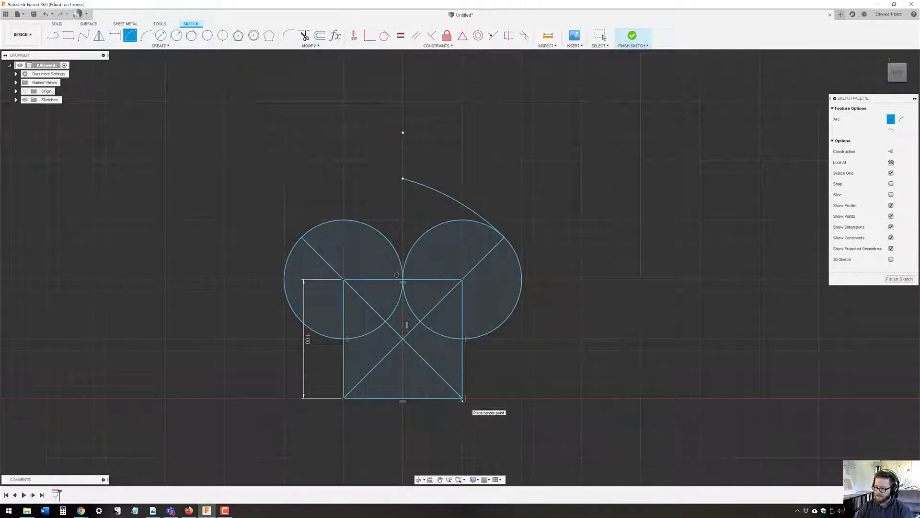
Step: Draw the mirrored arc centered on the square's lower right corner, from the left diagonal's outer end to the first arc's tip
click(462, 398)
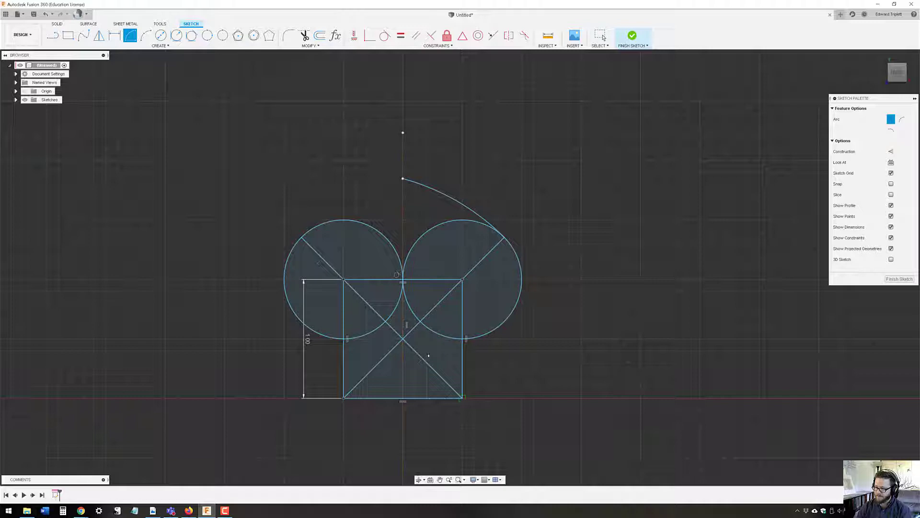
click(301, 238)
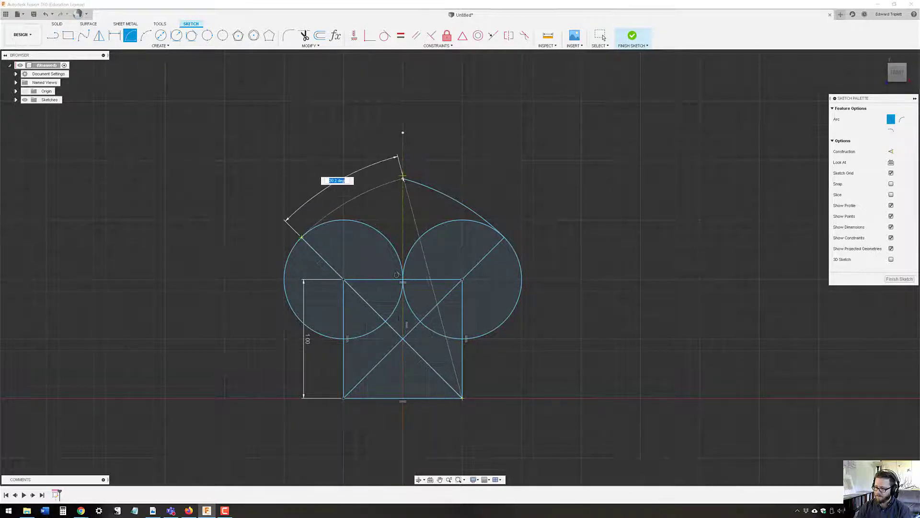
click(403, 179)
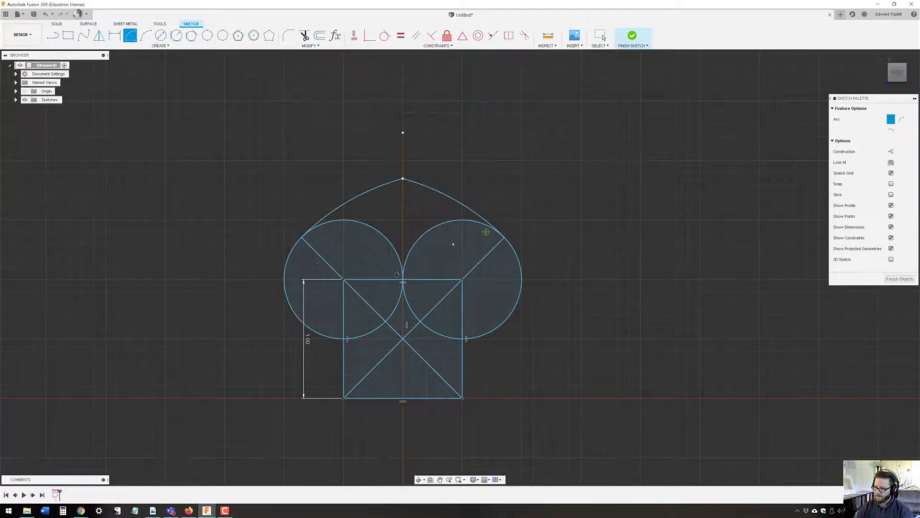
Step: Try to bring the upper endpoints of both arcs together at one apex on the vertical centerline
scroll(404, 186, up, 8)
scroll(406, 150, up, 5)
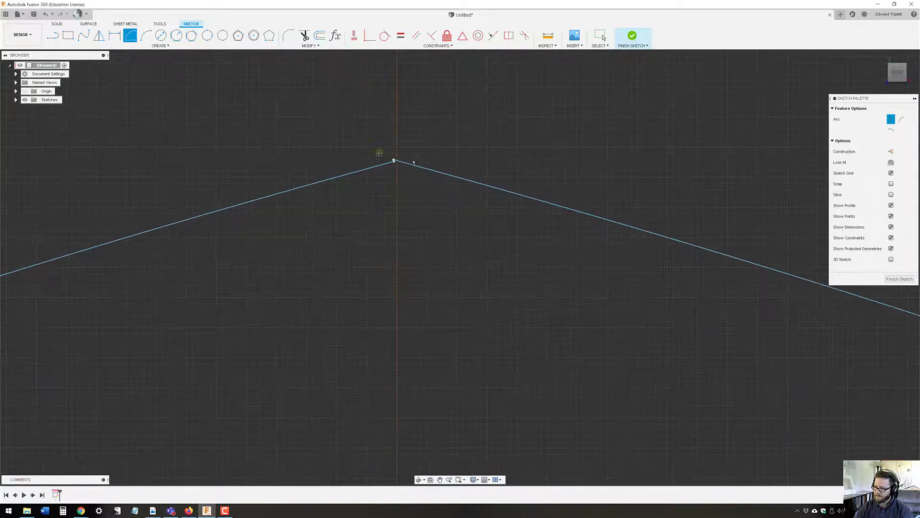
scroll(389, 159, up, 1)
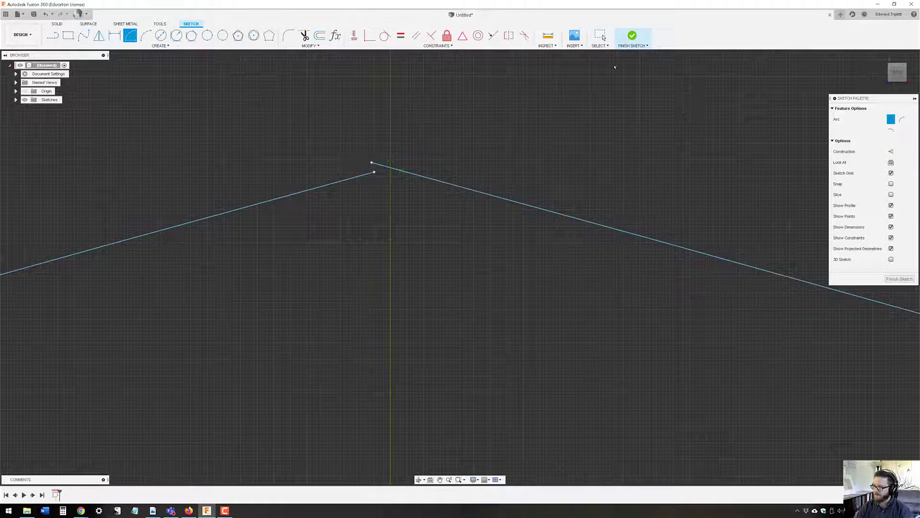
key(Escape)
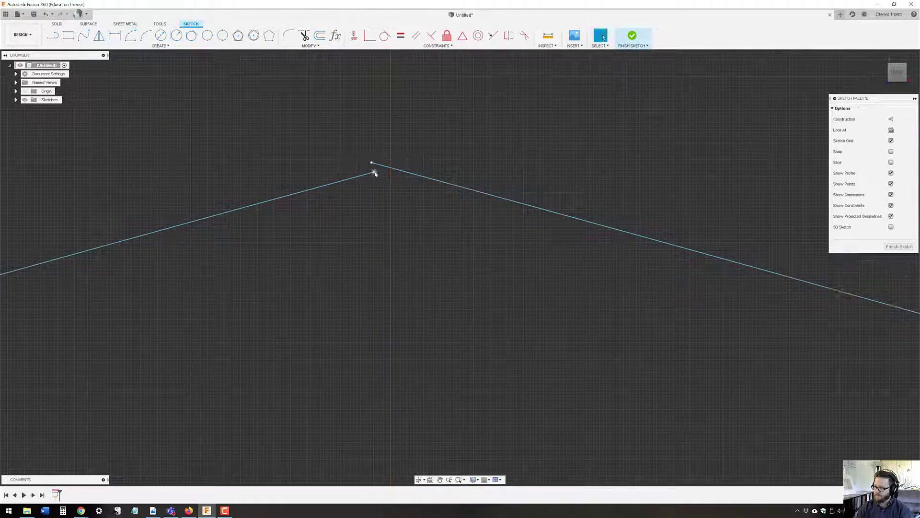
click(374, 173)
drag(378, 172, 391, 167)
click(399, 169)
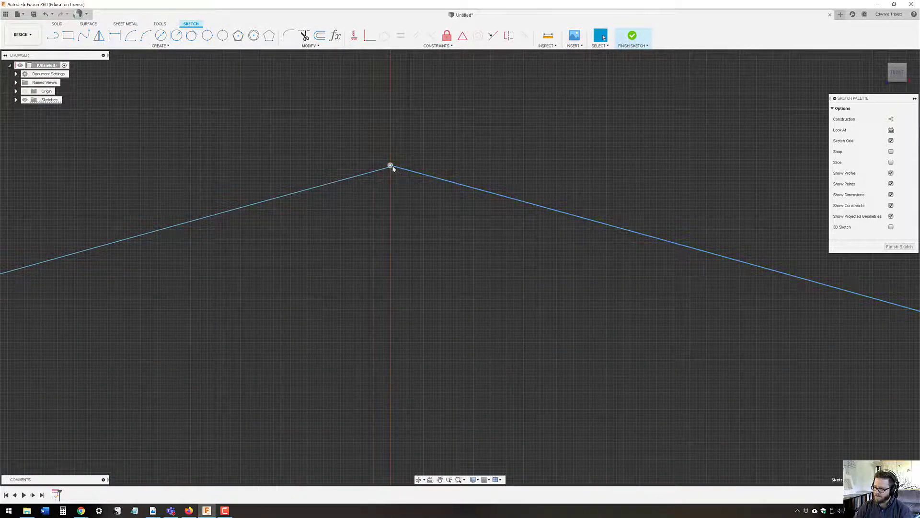
scroll(393, 166, down, 2)
scroll(392, 168, down, 1)
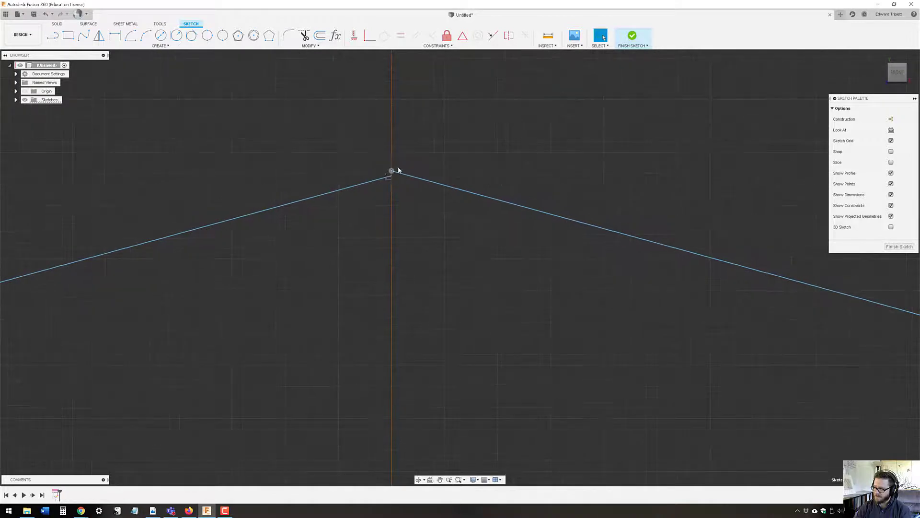
scroll(397, 171, down, 1)
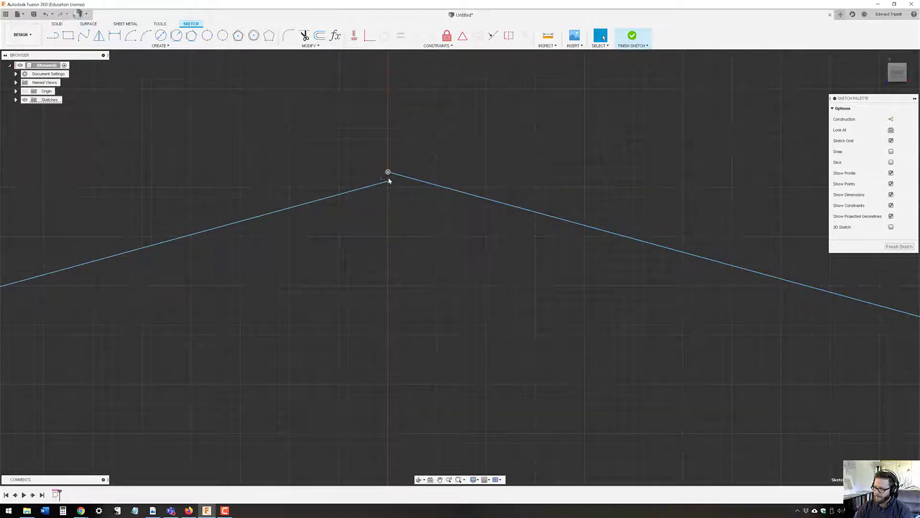
drag(388, 173, 388, 178)
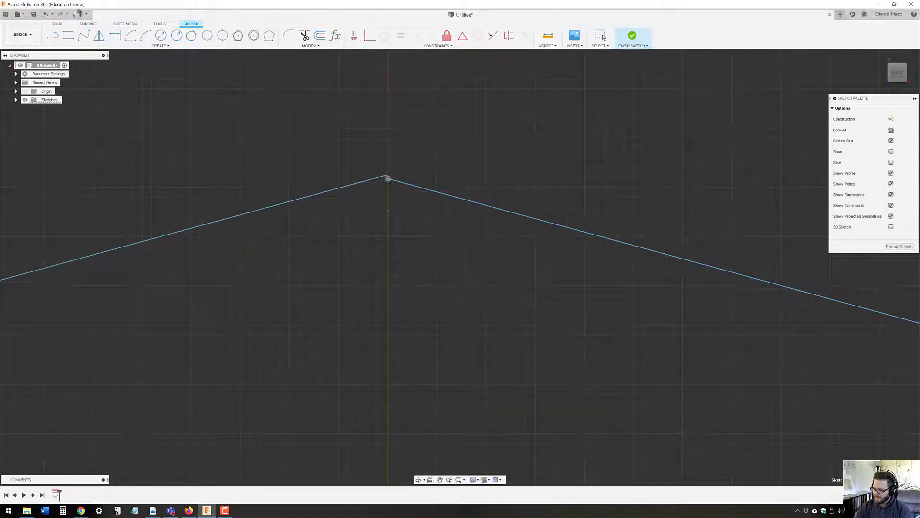
scroll(424, 182, down, 3)
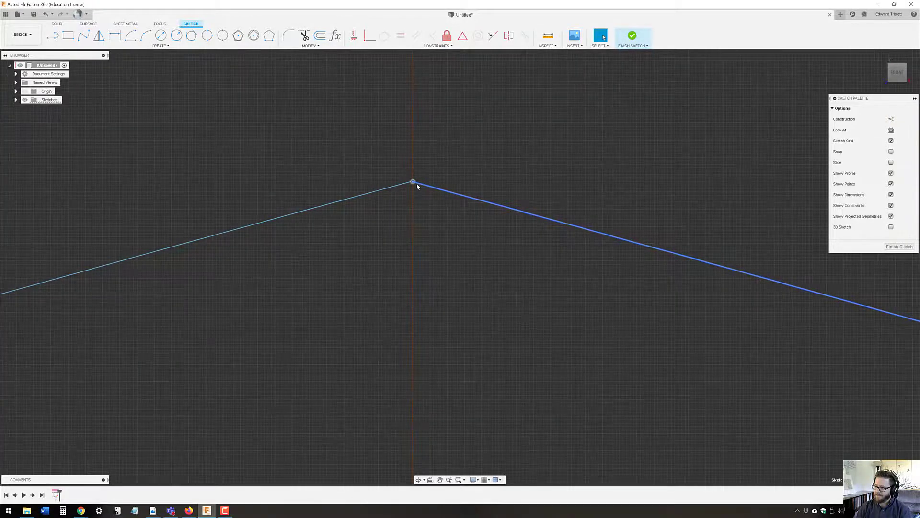
scroll(416, 183, up, 3)
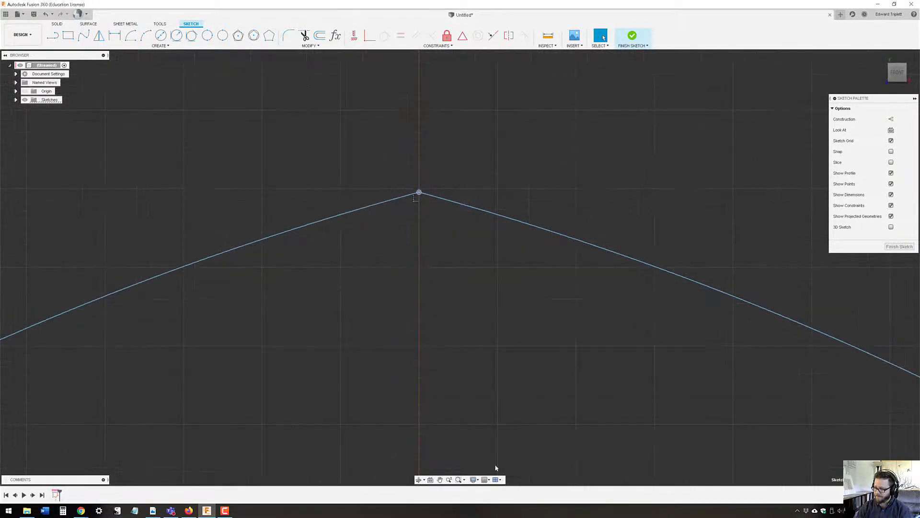
Step: Undo the apex adjustments and both upper arcs, leaving the circles, square and diagonals
scroll(468, 336, down, 5)
middle_drag(468, 333, 426, 191)
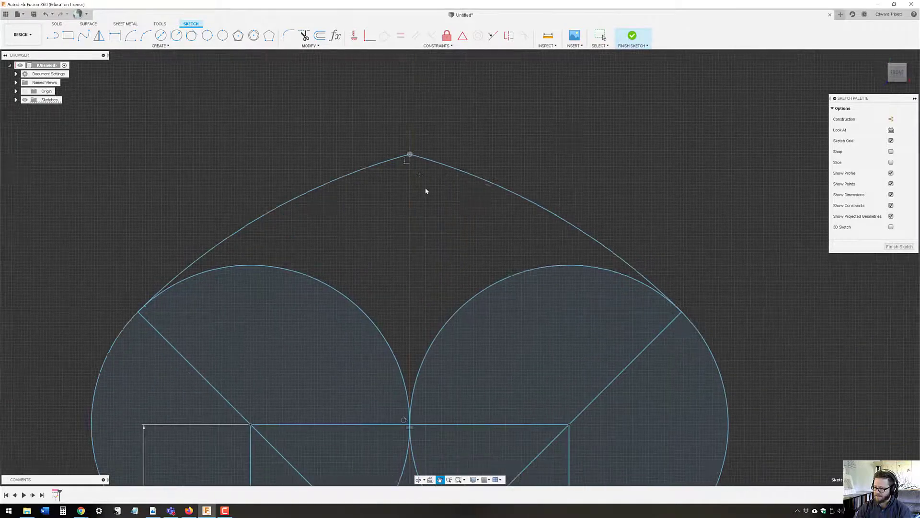
scroll(427, 192, down, 4)
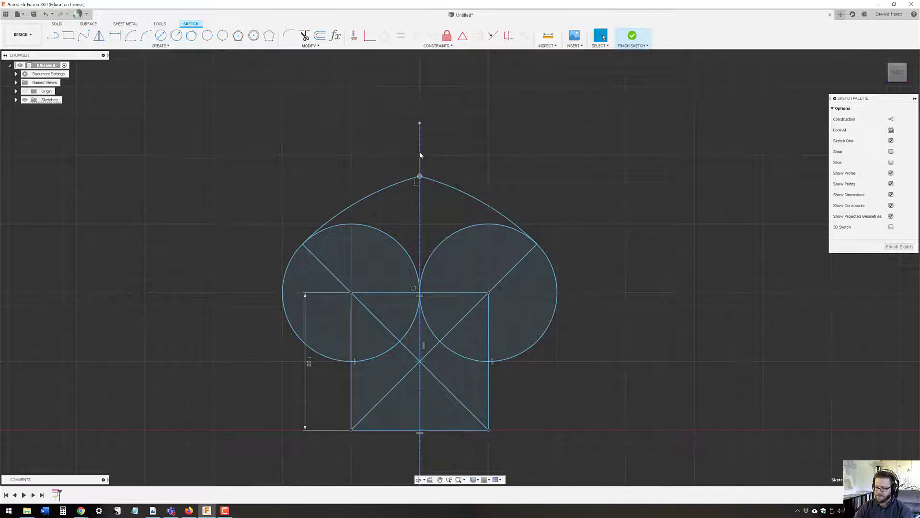
click(421, 155)
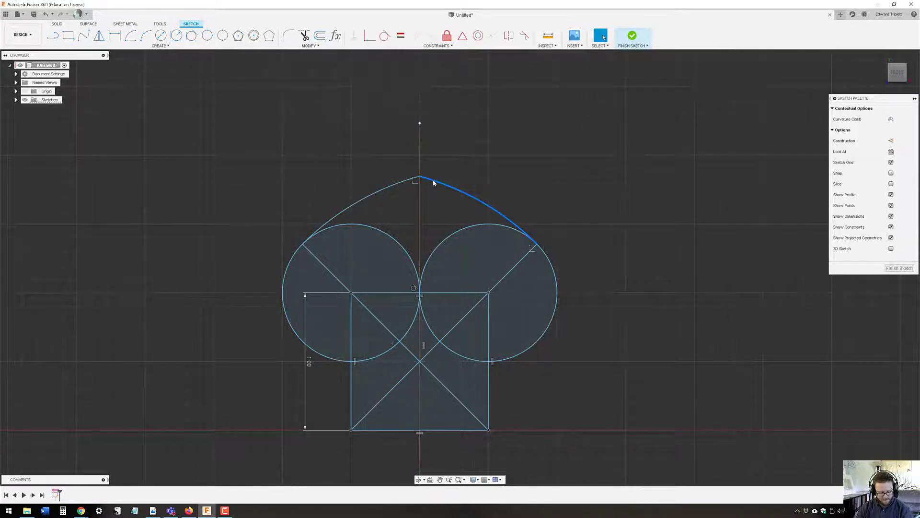
click(508, 191)
key(ctrl+z)
key(ctrl+z)
key(ctrl+z)
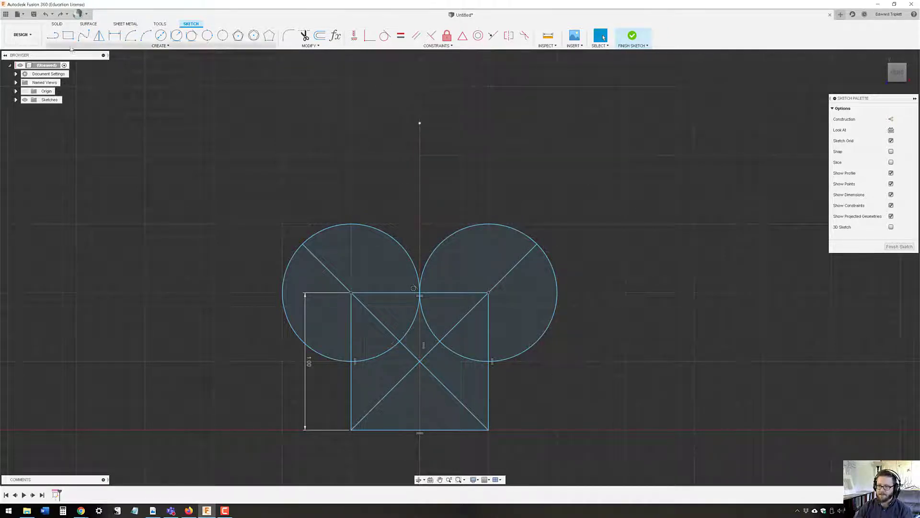
Step: Draw two center-point arcs from the square's lower corners, each starting at its extended diagonal's outer end and overshooting the vertical centerline
click(130, 35)
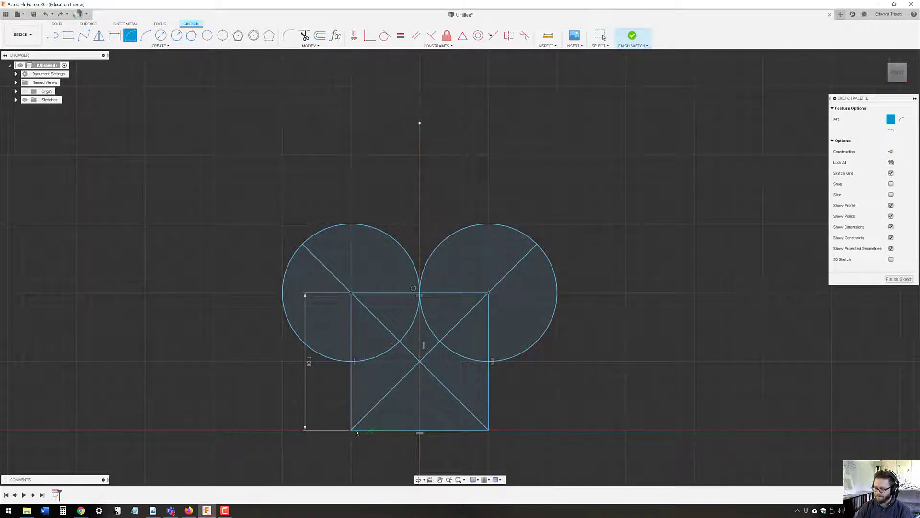
click(352, 430)
click(537, 245)
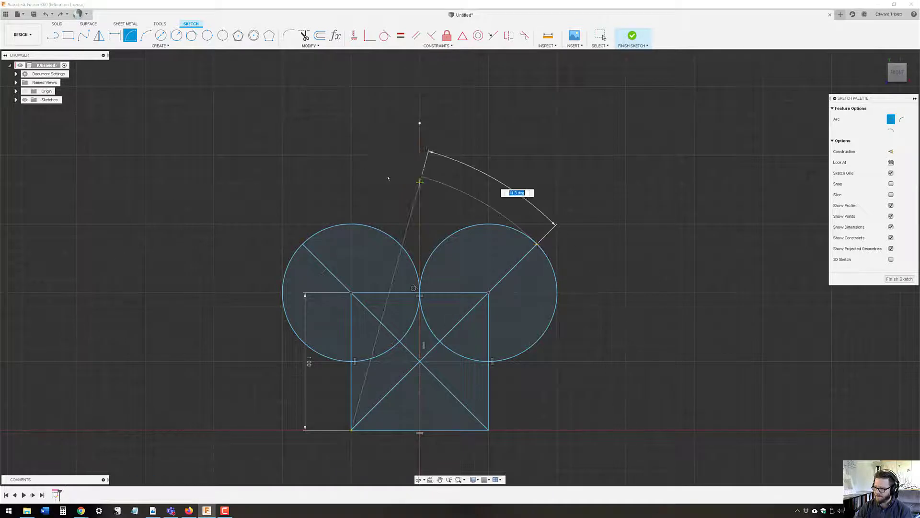
click(395, 176)
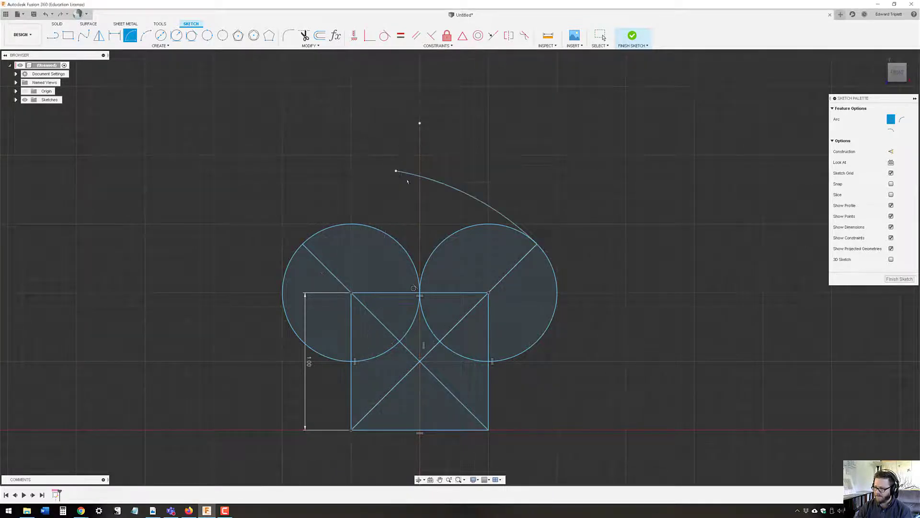
click(488, 430)
click(303, 244)
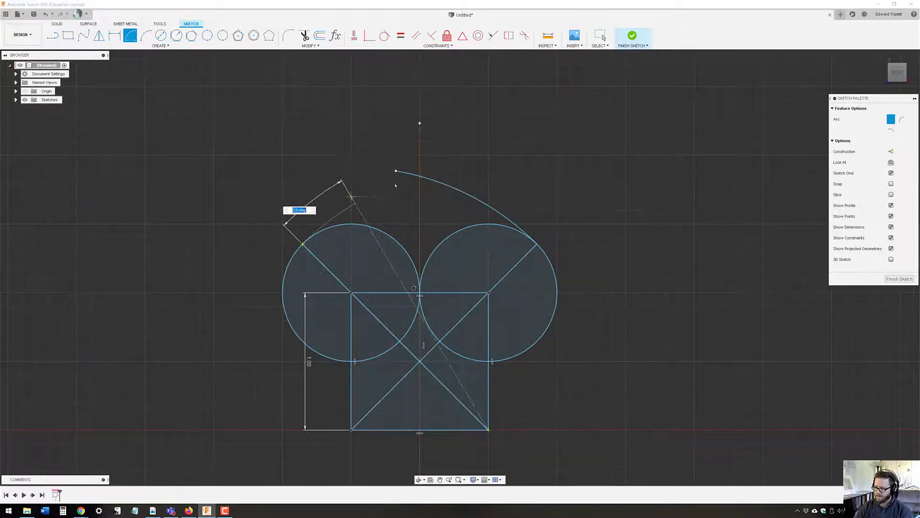
click(464, 171)
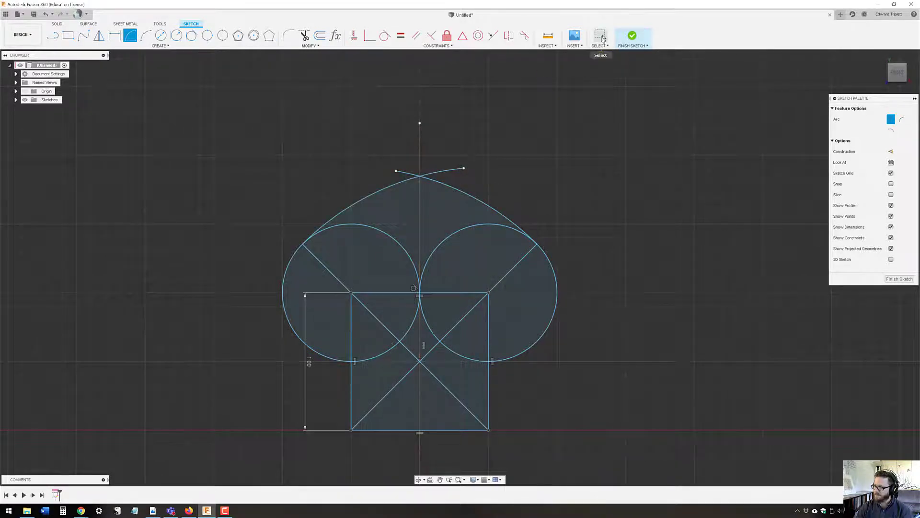
Step: Trim both arc ends that overshoot their crossing point so the arcs meet in a pointed apex
click(601, 37)
key(t)
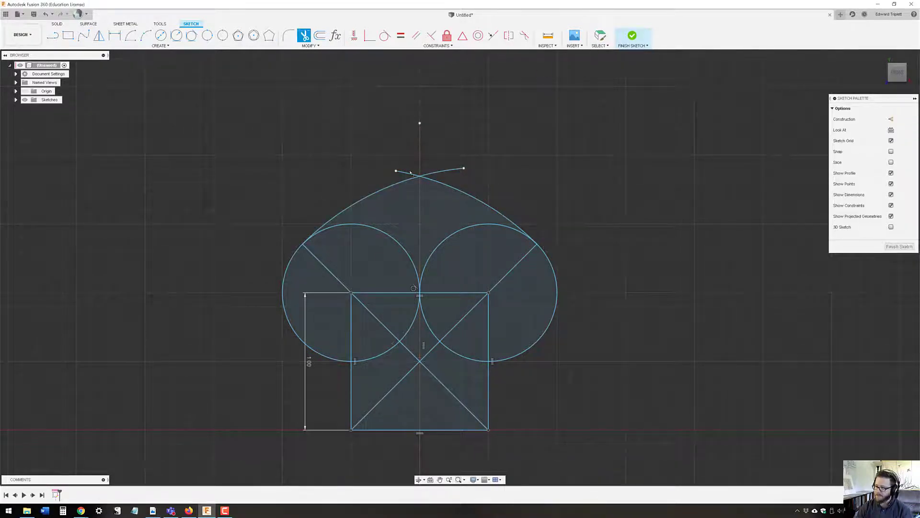
click(405, 174)
click(446, 171)
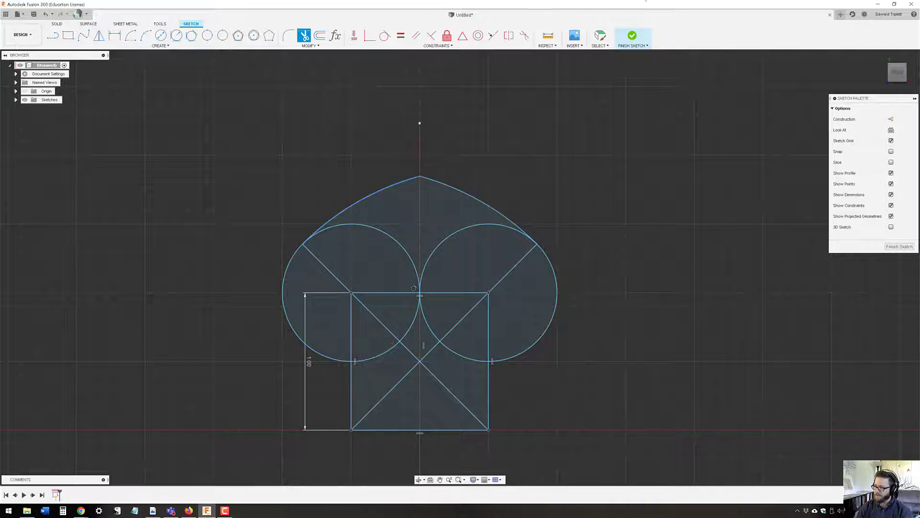
click(601, 37)
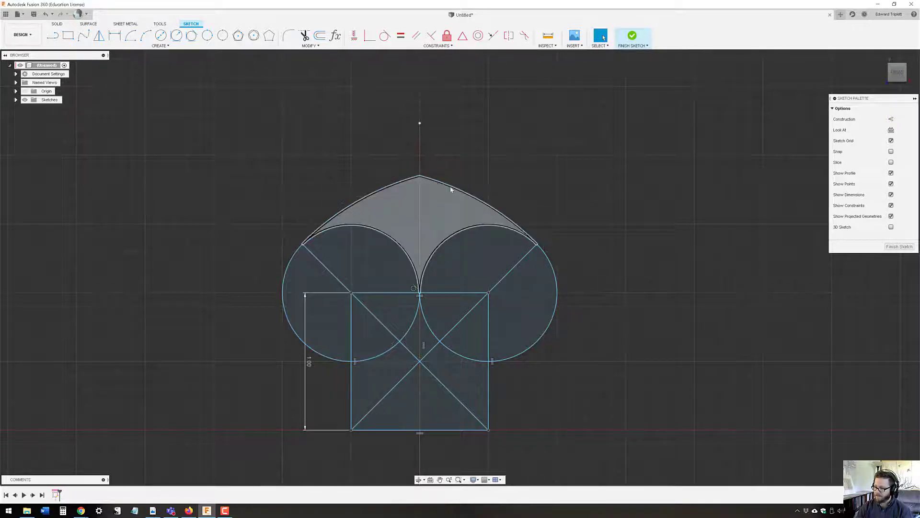
Step: Trim the upper inner portions of both circles between the extended diagonals and their touching point, and finish the sketch
click(455, 237)
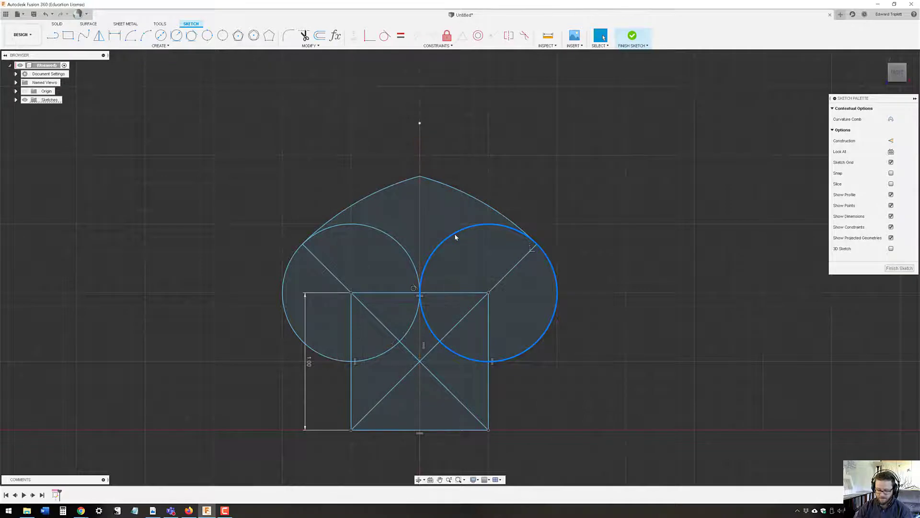
key(t)
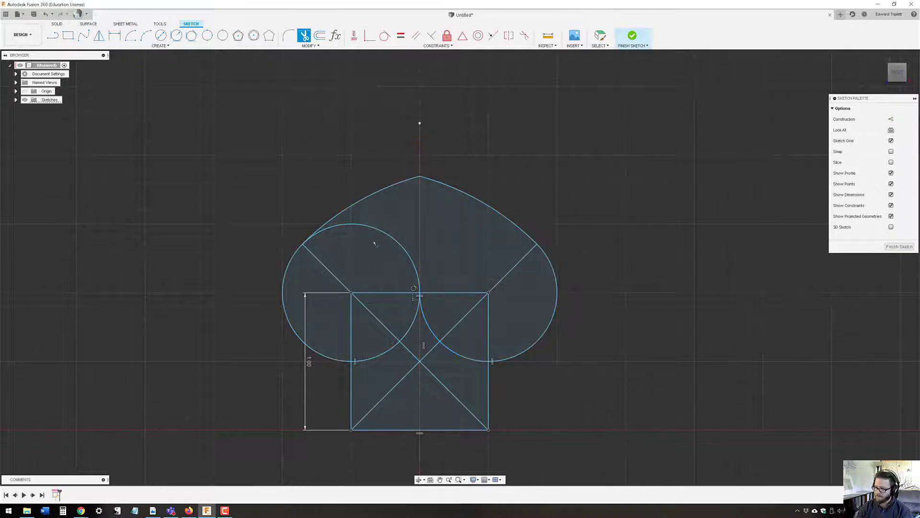
click(376, 228)
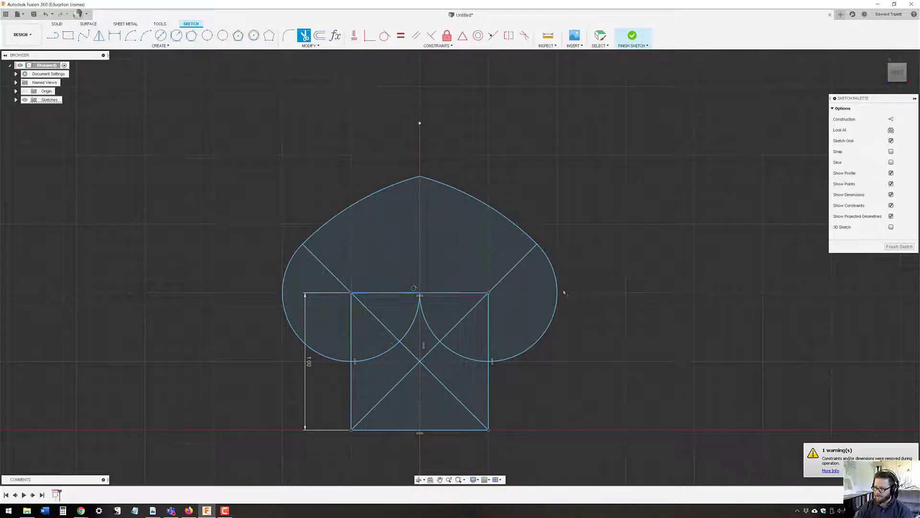
click(633, 36)
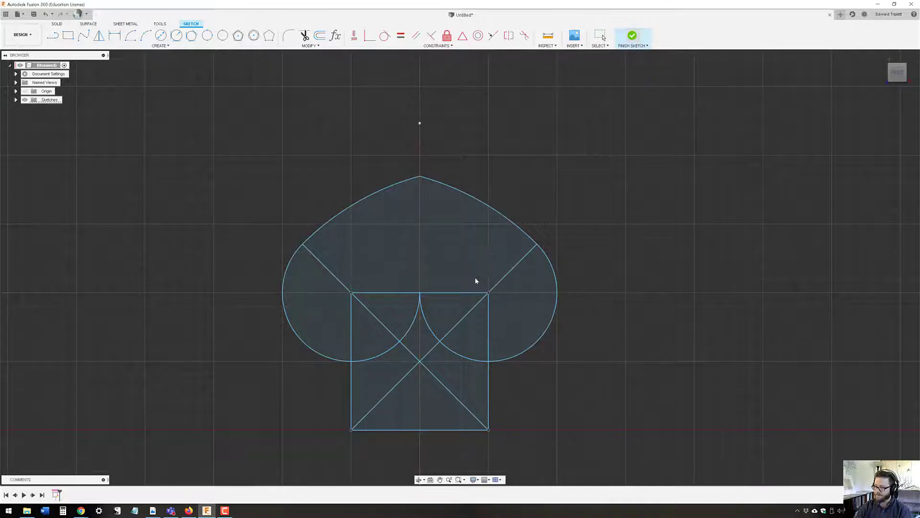
Step: Reopen the existing sketch containing the arches for editing
scroll(451, 273, down, 6)
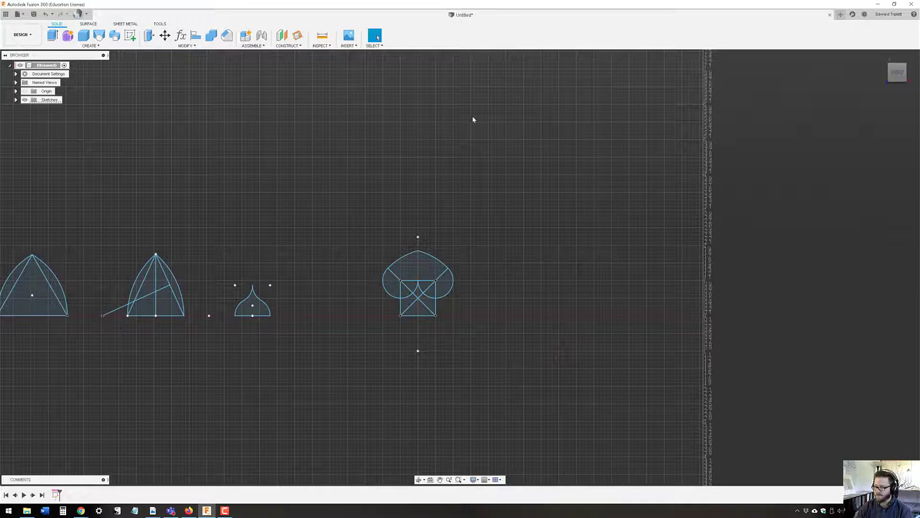
mouse_move(261, 328)
middle_down()
mouse_move(217, 327)
mouse_move(243, 327)
mouse_move(230, 327)
middle_up()
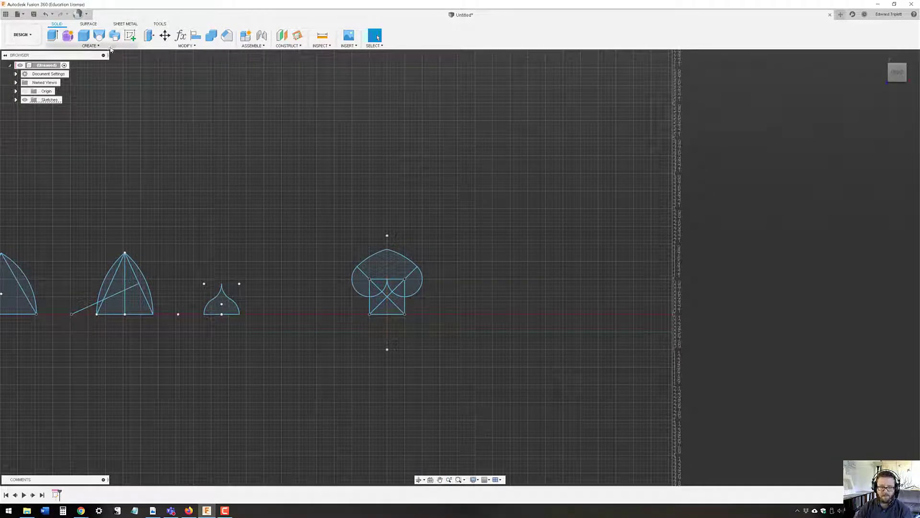
click(110, 49)
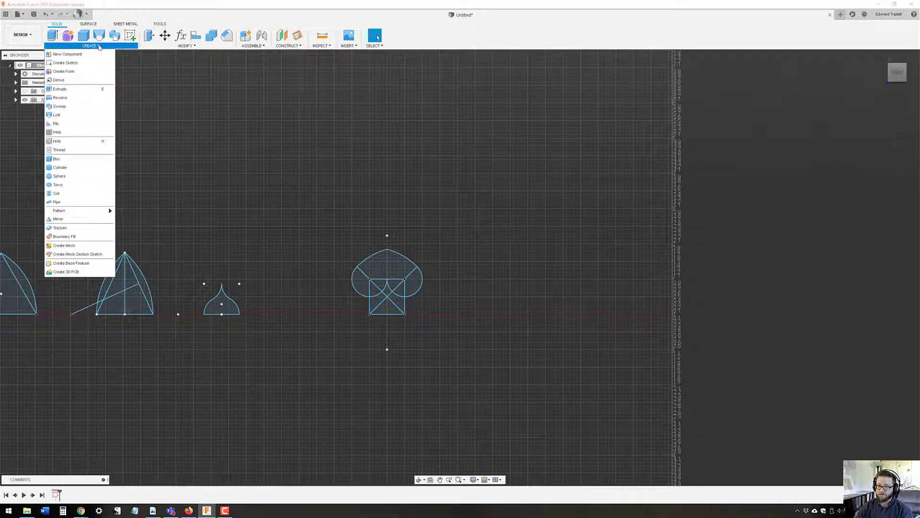
click(98, 47)
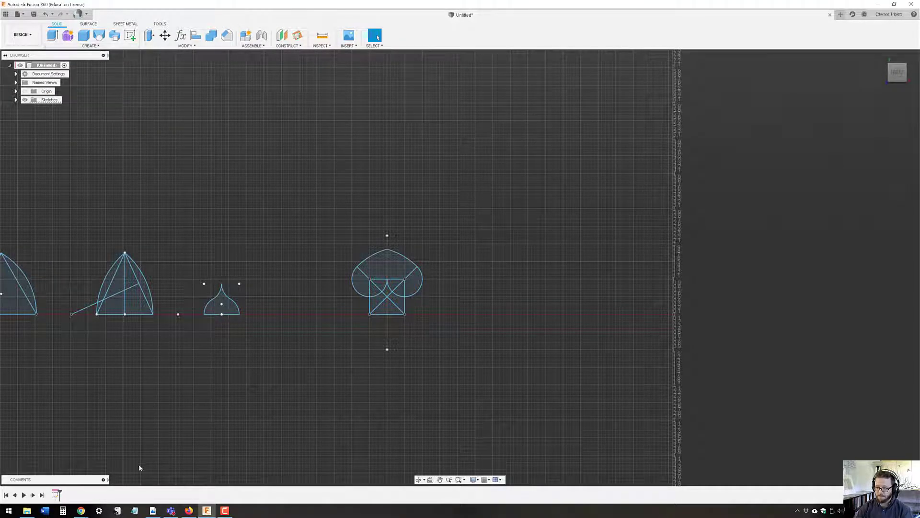
right_click(56, 494)
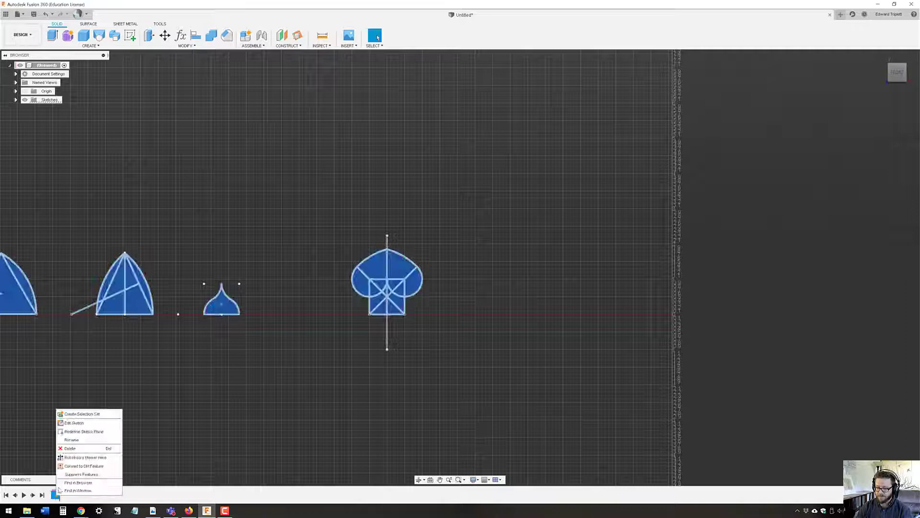
click(74, 423)
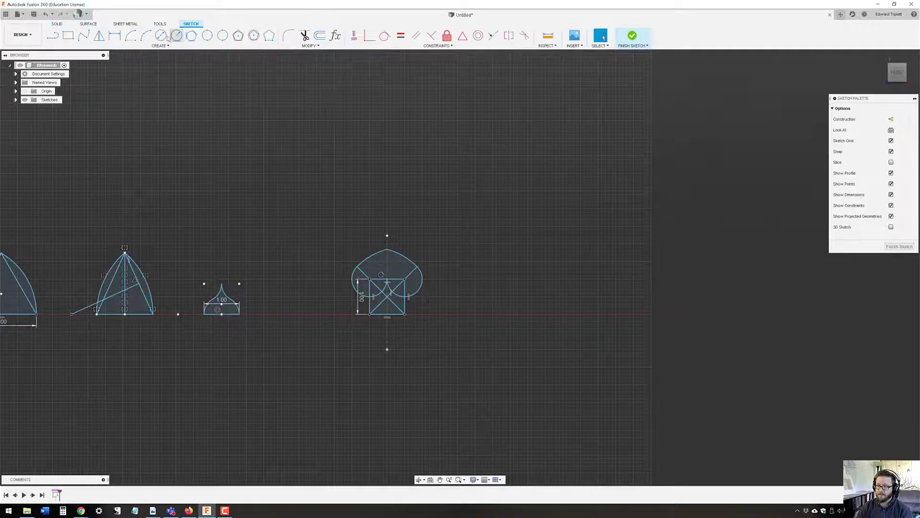
Step: Draw a center-diameter circle of 2 in in the empty area right of the square-based pointed arch
key(c)
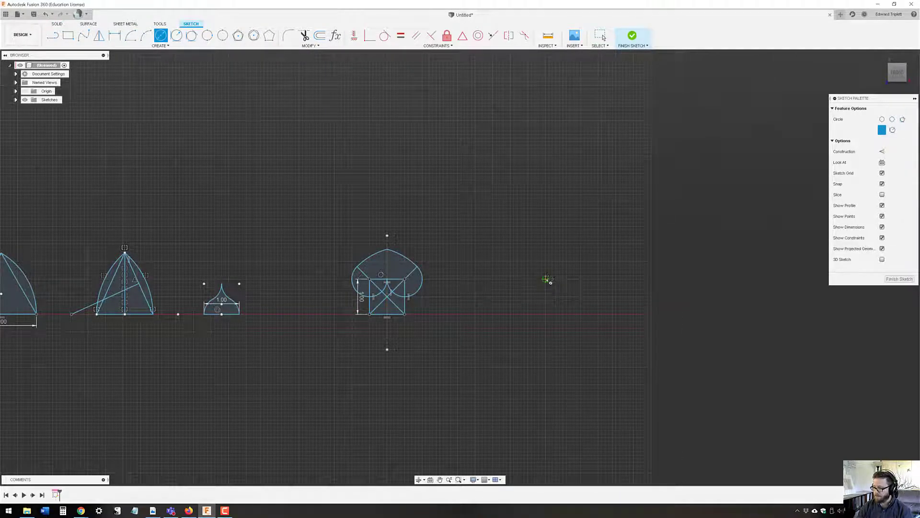
click(546, 279)
text(2)
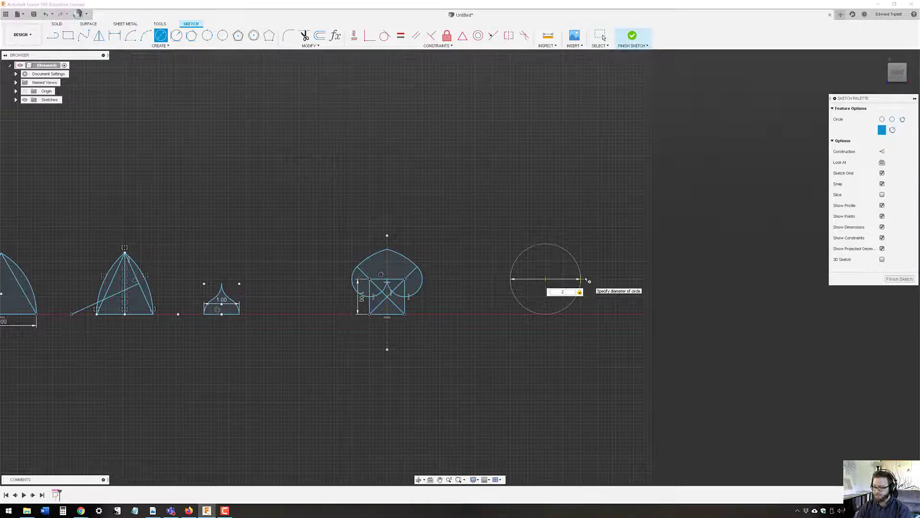
key(Return)
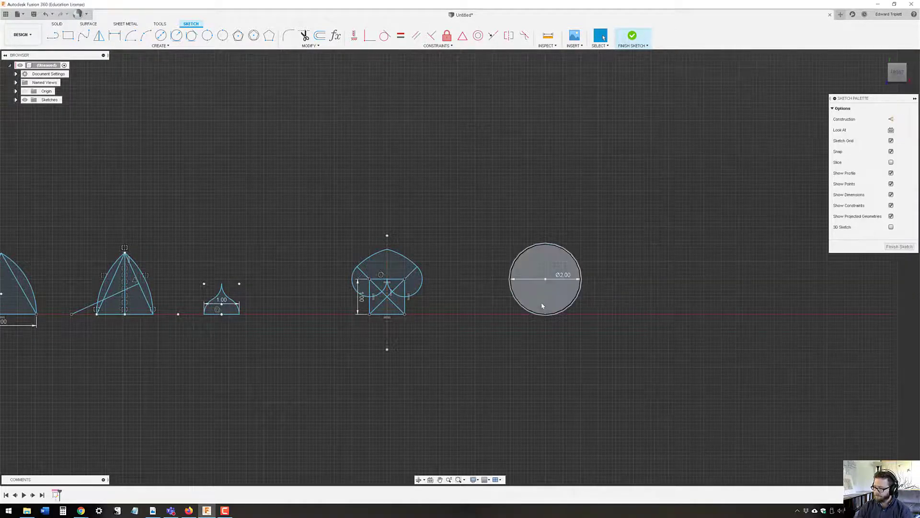
Step: Delete the separate circle beside the square-based pointed arch
scroll(541, 302, up, 3)
middle_drag(542, 302, 522, 300)
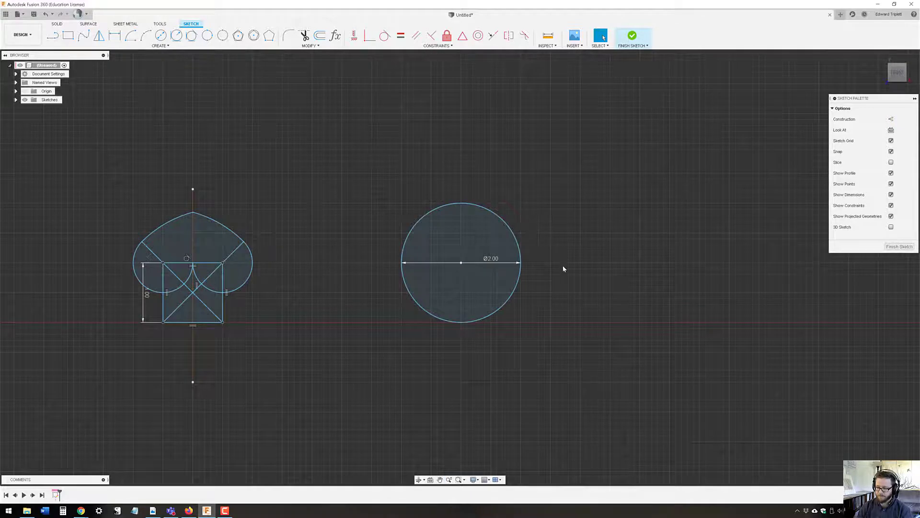
middle_drag(563, 269, 433, 259)
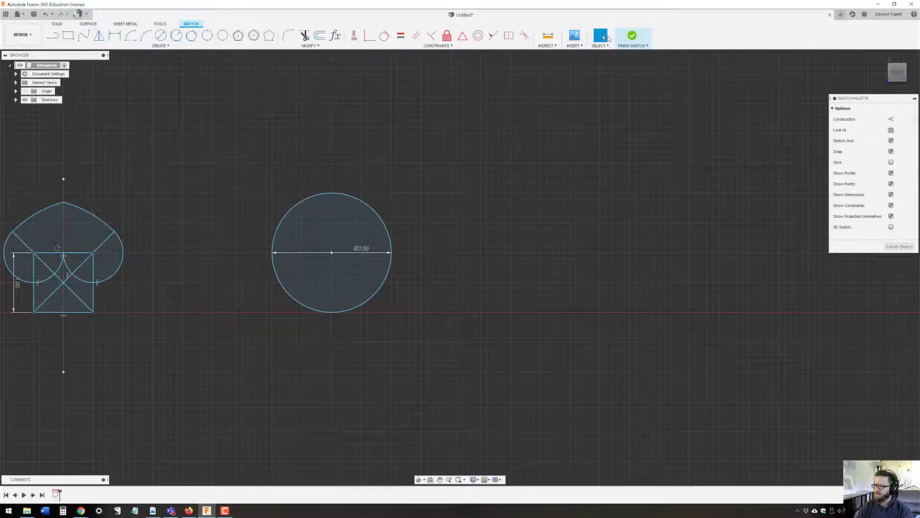
key(Delete)
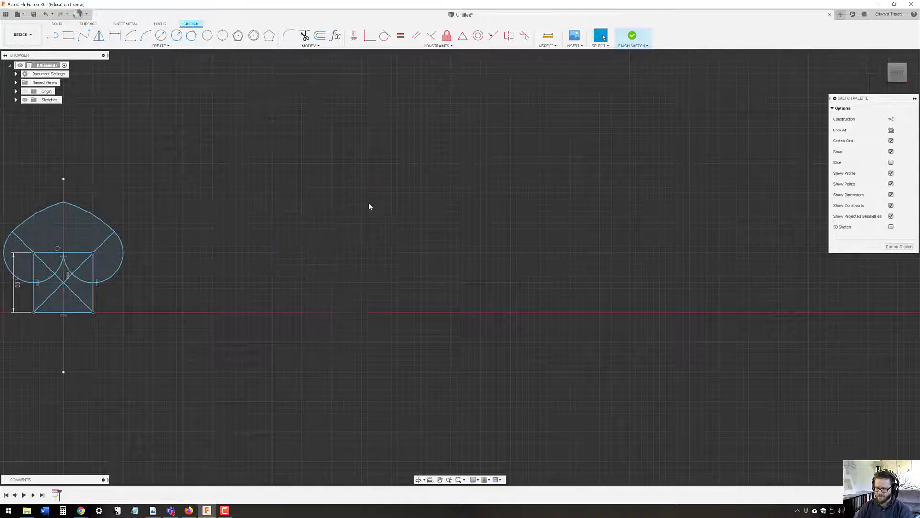
Step: Draw an upright three-sided edge polygon with a 2 in horizontal base right of the square-based arch
click(269, 36)
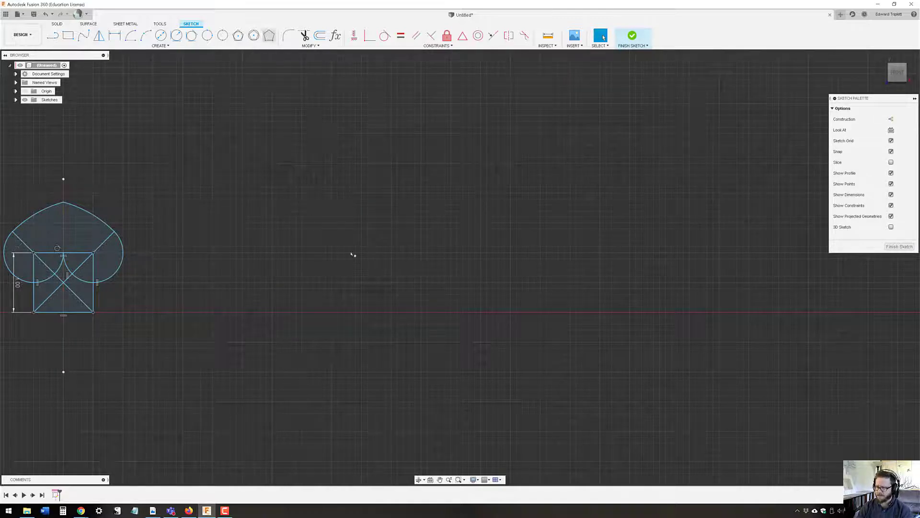
click(362, 283)
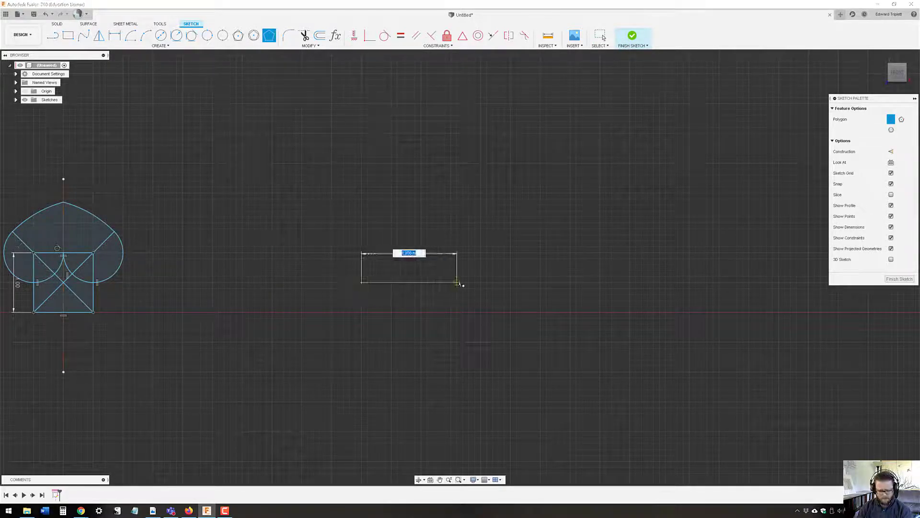
text(2)
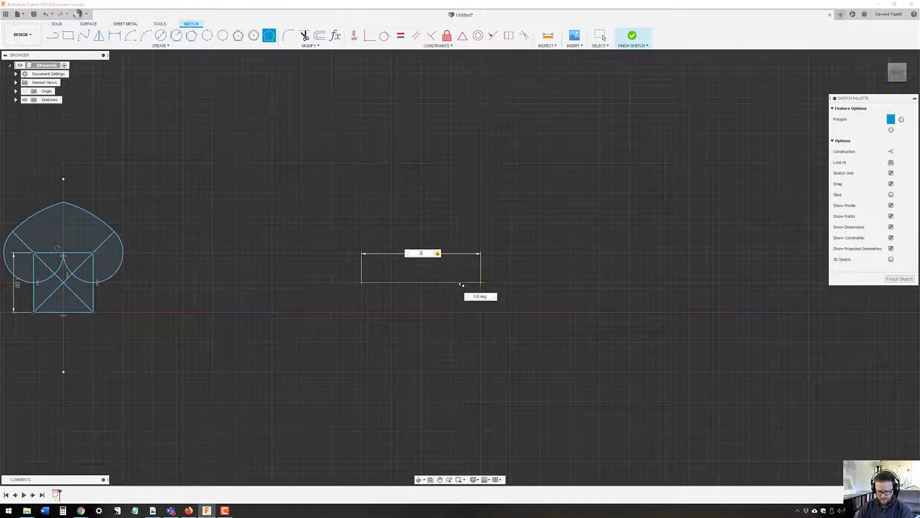
key(Return)
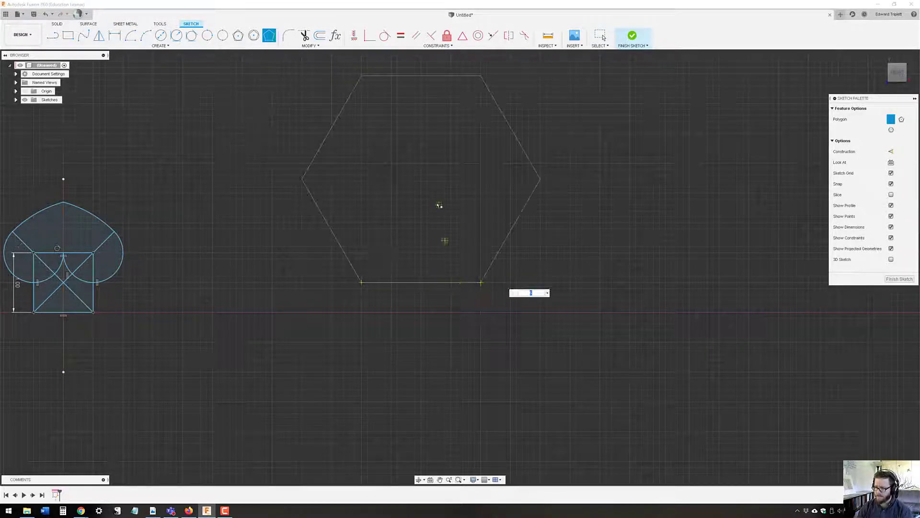
text(3)
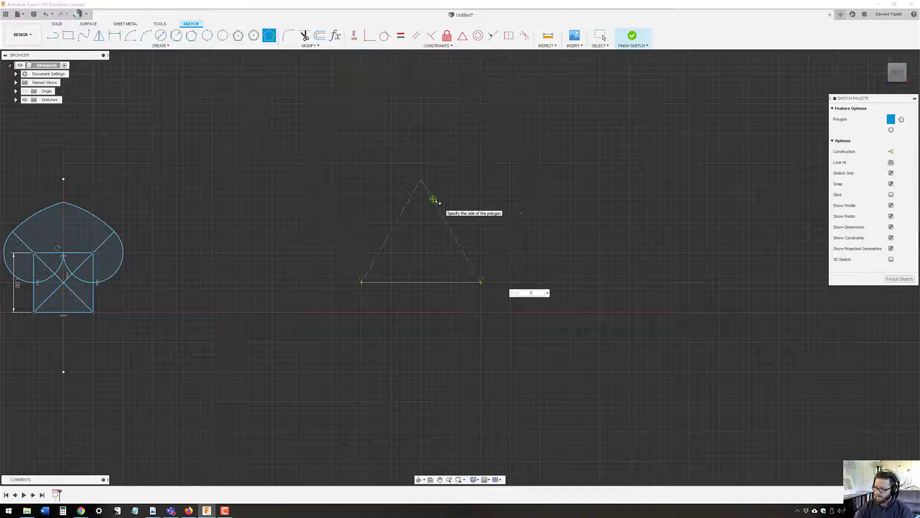
click(432, 199)
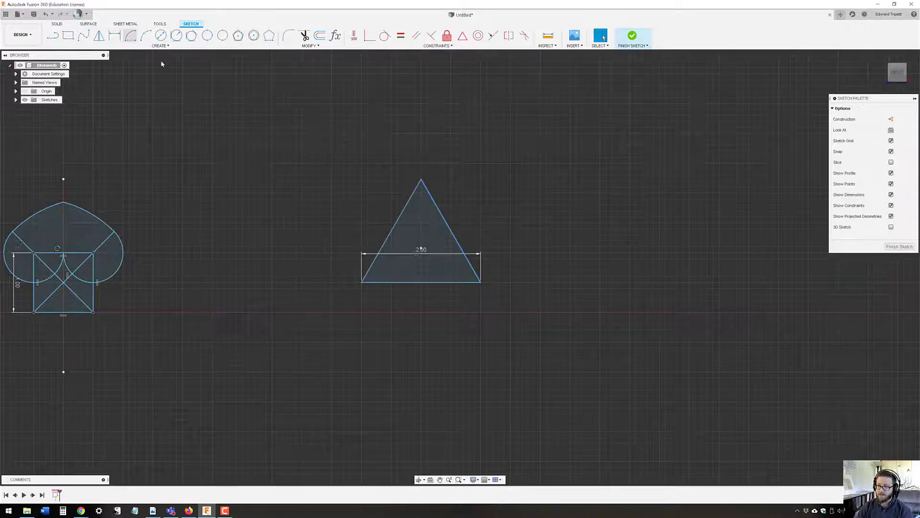
Step: Draw a three-point circle through the triangle's corners and move the triangle's base dimension below the circle
click(208, 37)
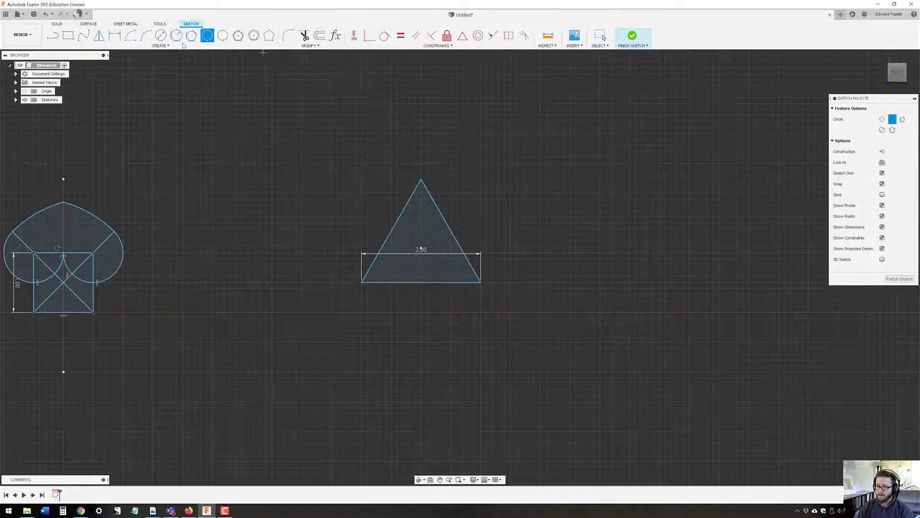
click(481, 282)
click(422, 180)
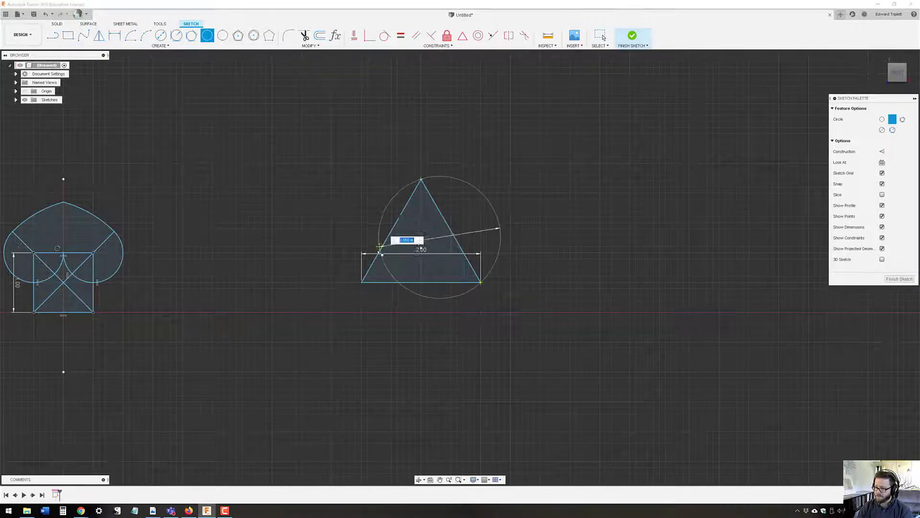
click(363, 282)
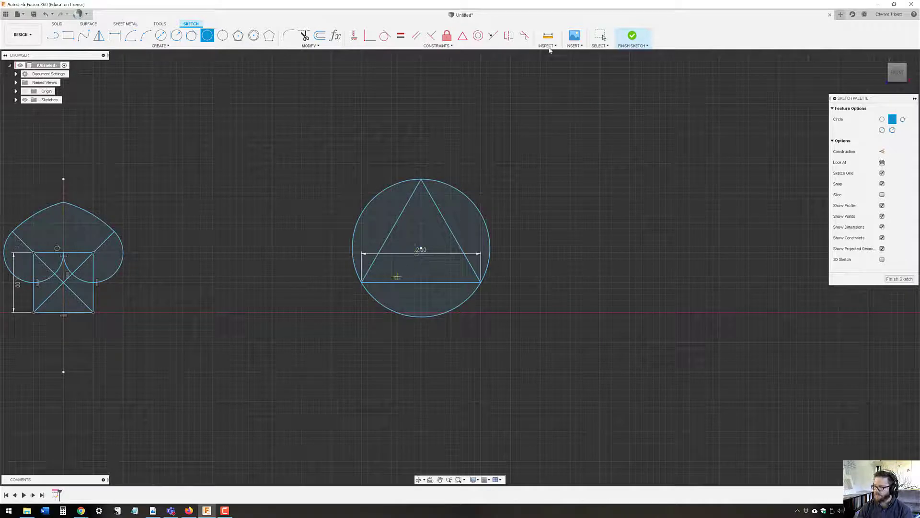
click(600, 35)
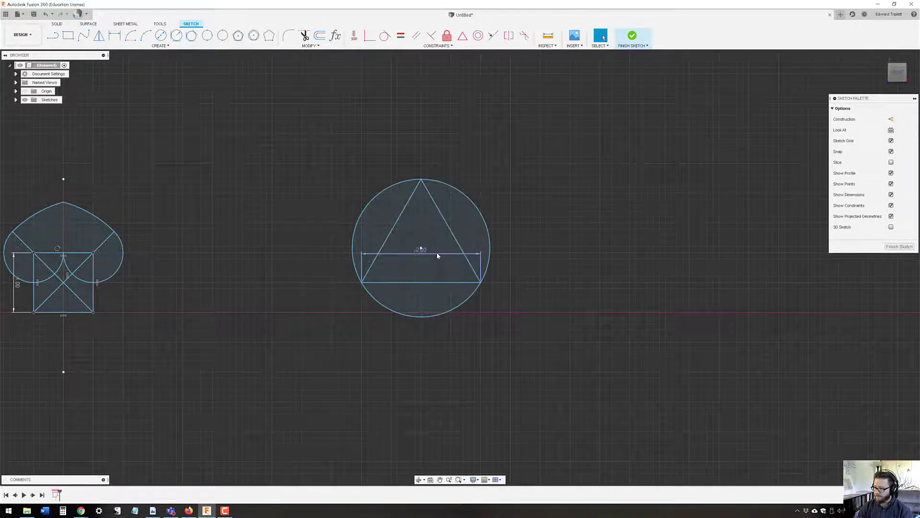
drag(437, 257, 431, 335)
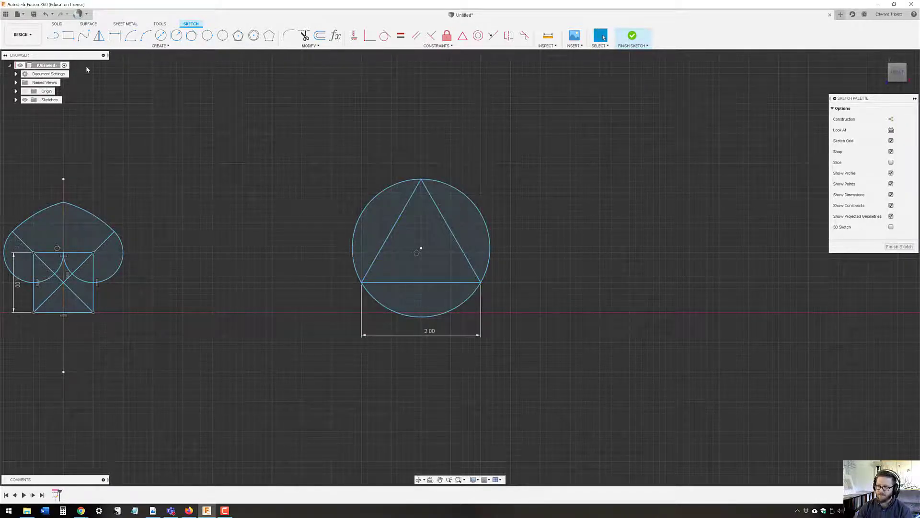
Step: Draw lines from the midpoints of the triangle's two slanted sides to the opposite lower corners
click(52, 35)
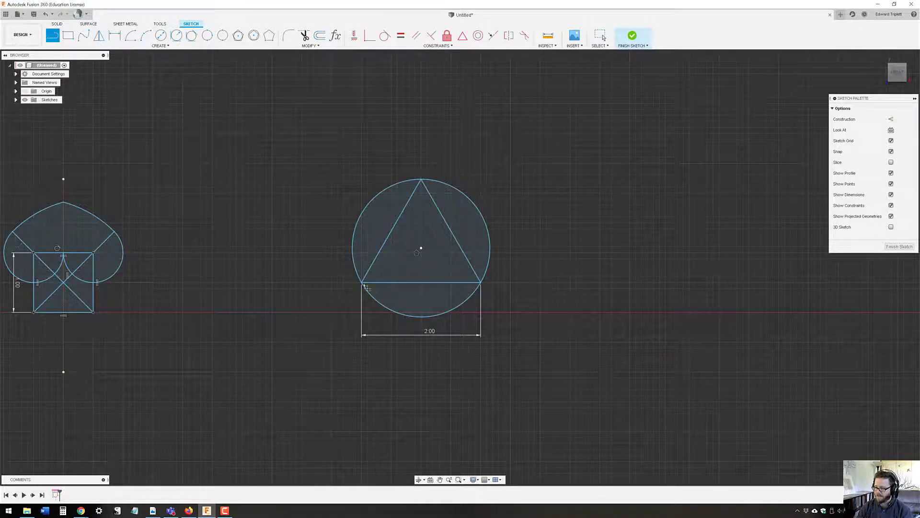
click(448, 230)
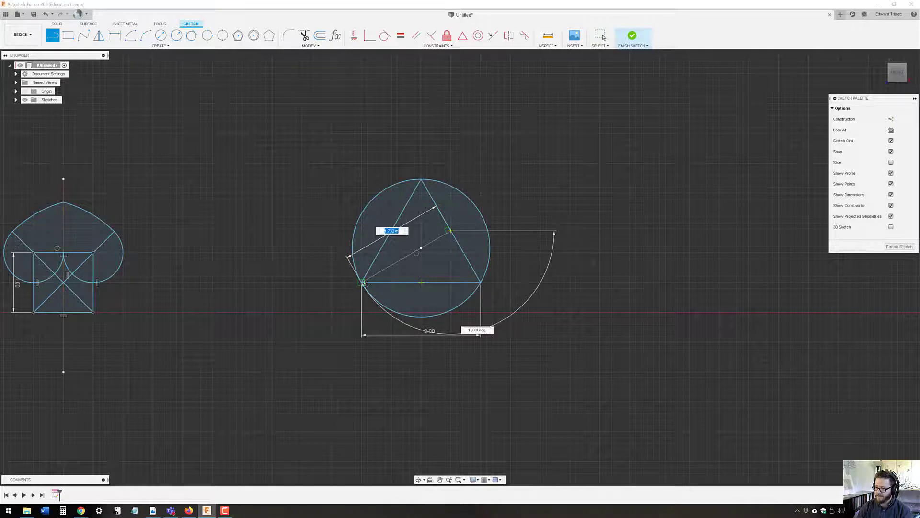
double_click(364, 283)
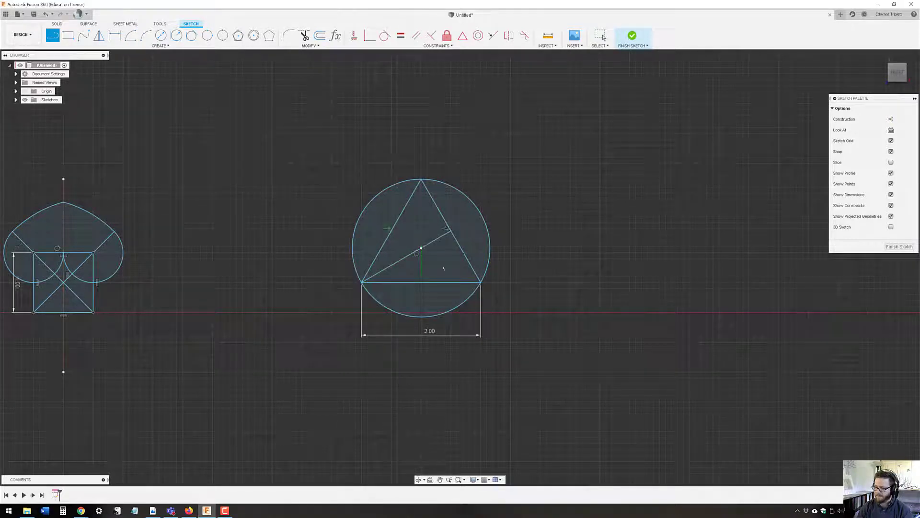
click(392, 231)
double_click(480, 282)
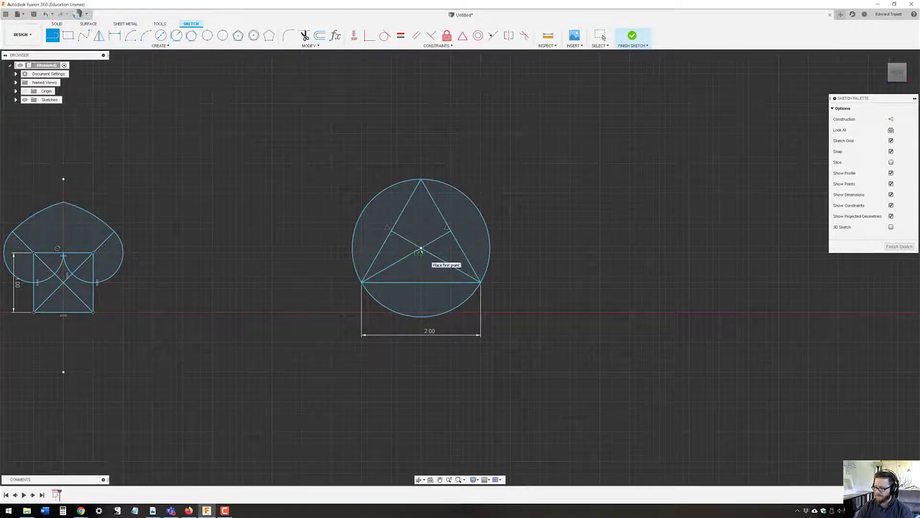
Step: Delete both median lines crossing inside the triangle
click(600, 35)
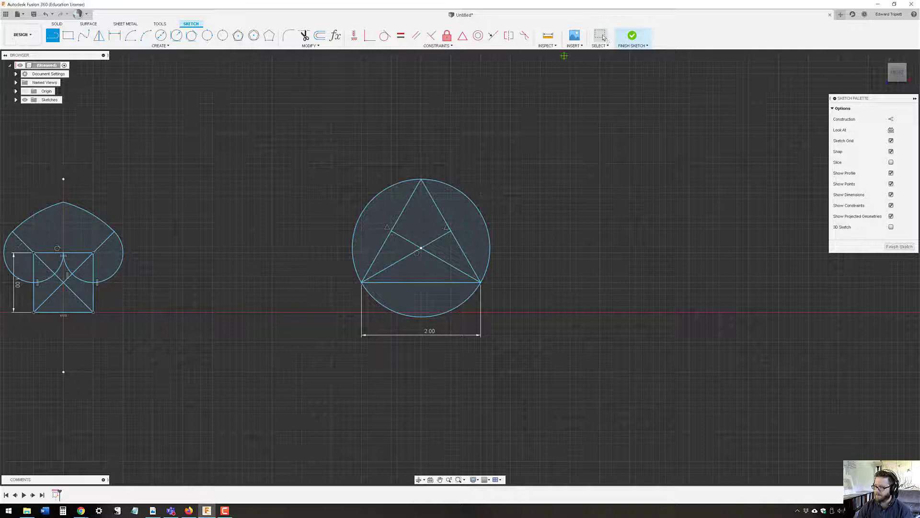
click(431, 246)
key(Delete)
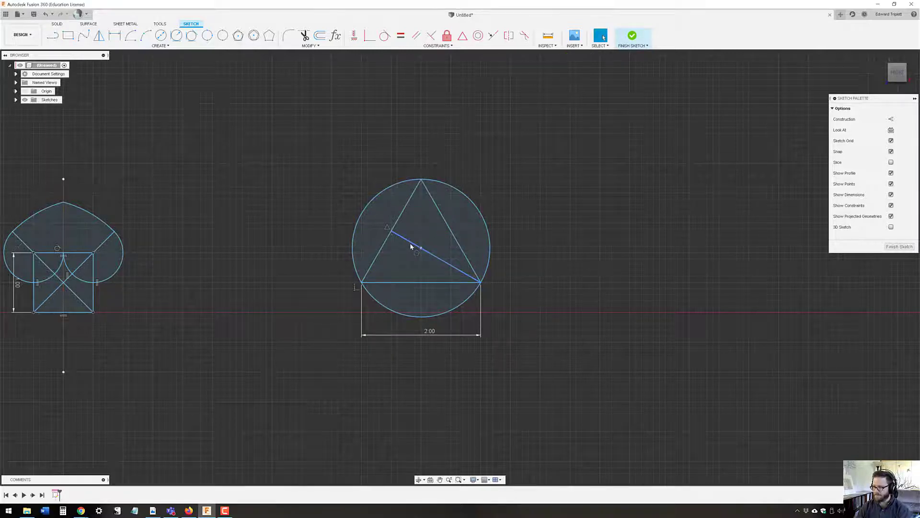
click(411, 246)
key(Delete)
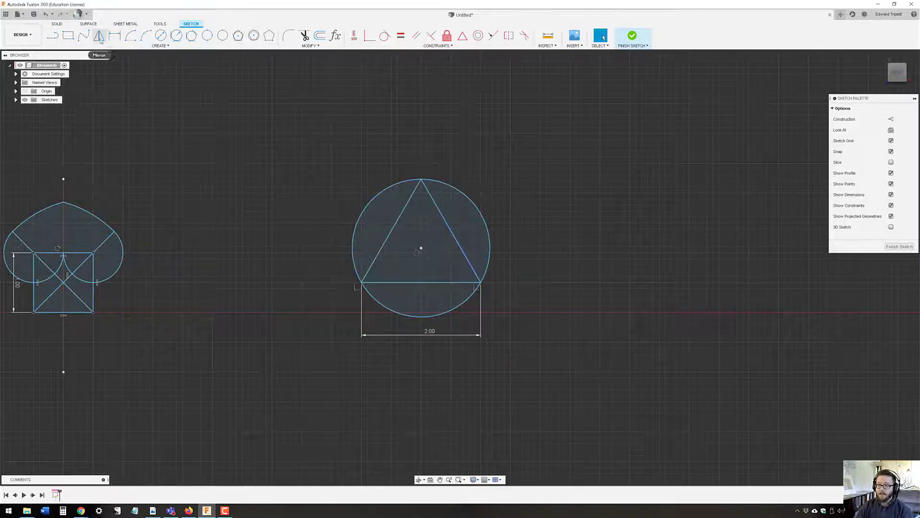
Step: Draw three circles centered on the triangle's corners, each passing through the center of the circumscribed circle
click(161, 38)
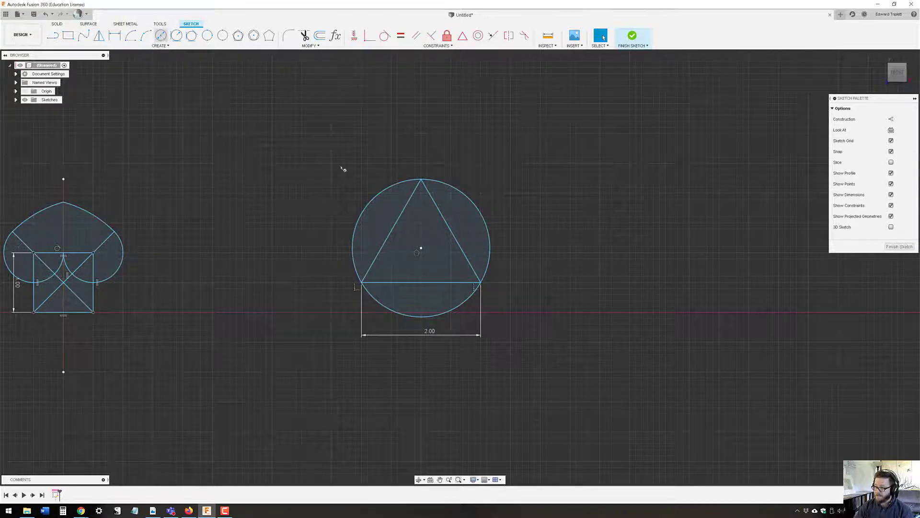
click(422, 181)
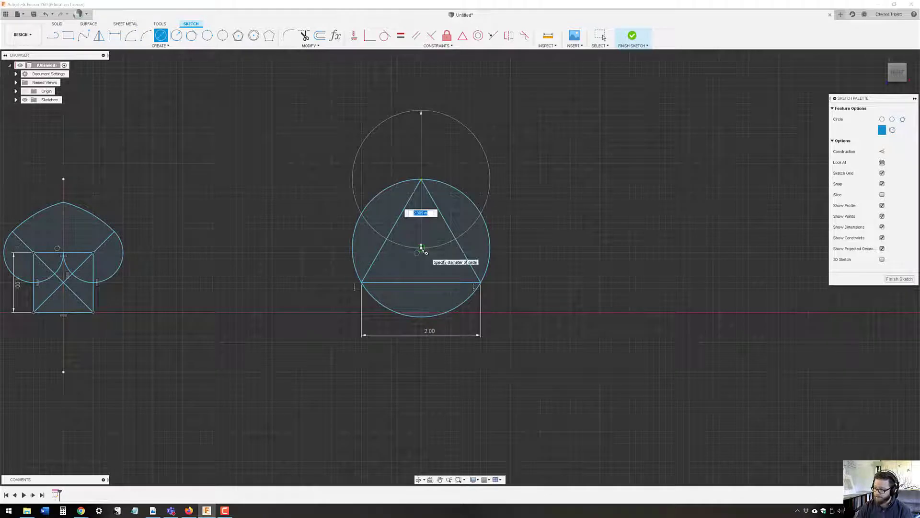
click(422, 248)
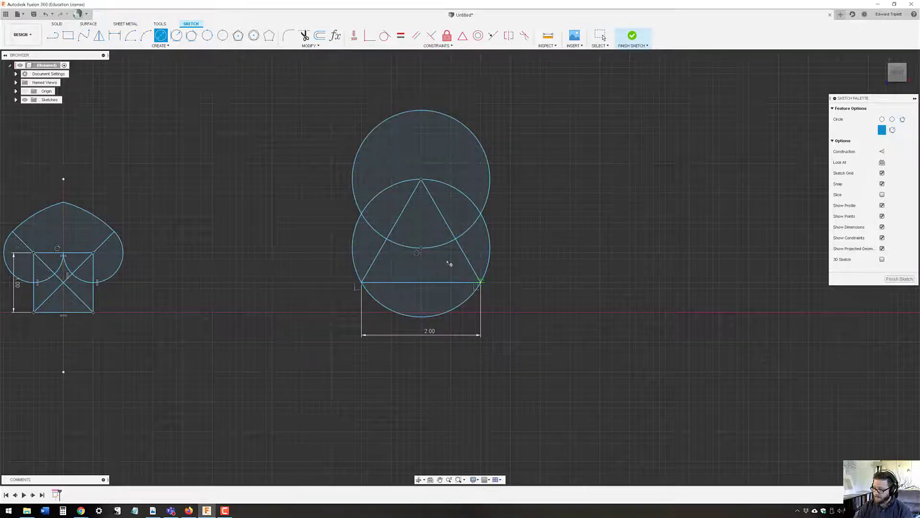
click(481, 282)
click(415, 258)
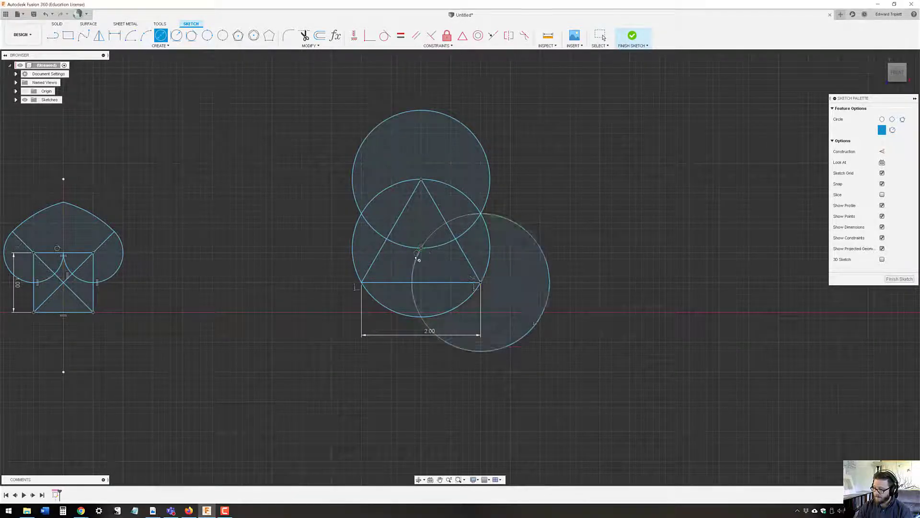
click(363, 283)
click(417, 252)
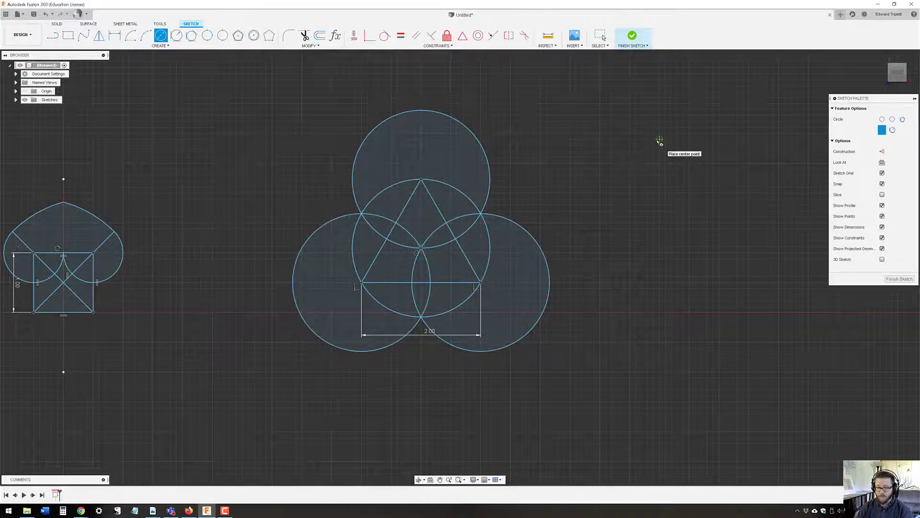
Step: Try a large circle centered on the triangle's center and reaching the outermost point of the upper corner circle
scroll(534, 219, down, 1)
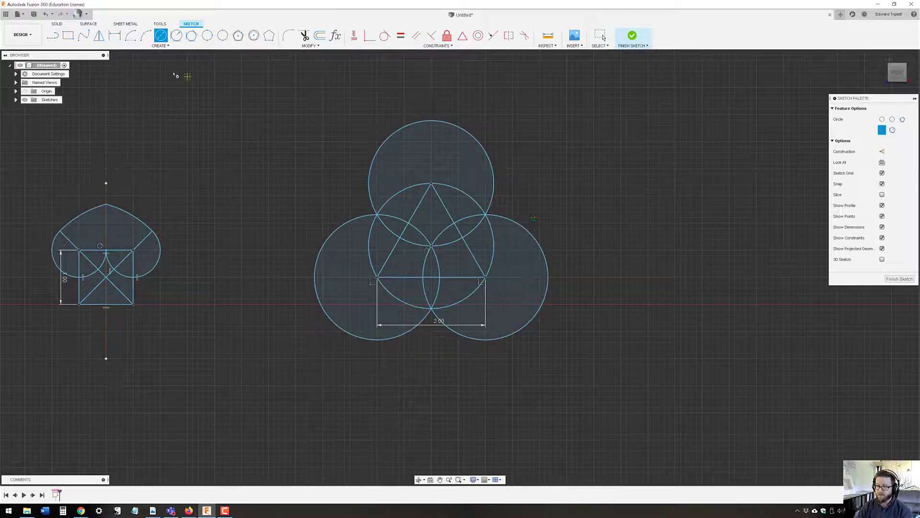
scroll(338, 199, down, 1)
middle_drag(437, 206, 349, 192)
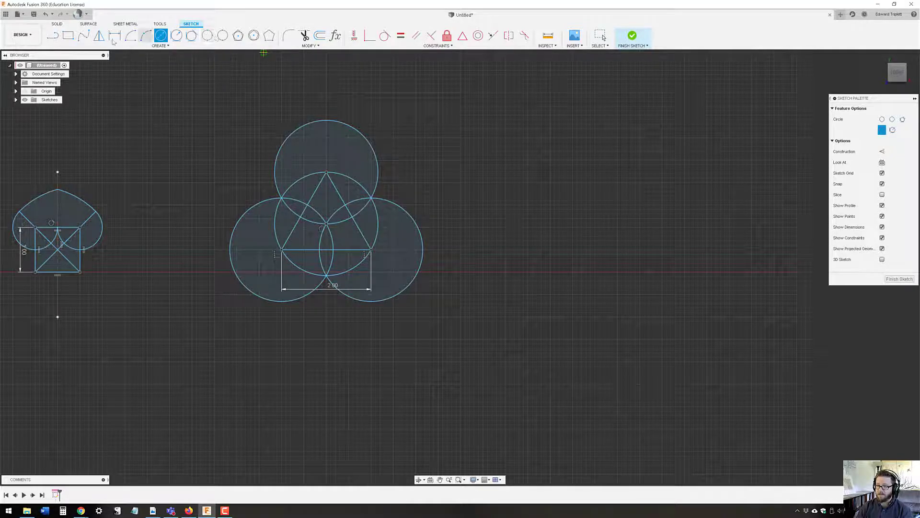
click(325, 222)
click(327, 122)
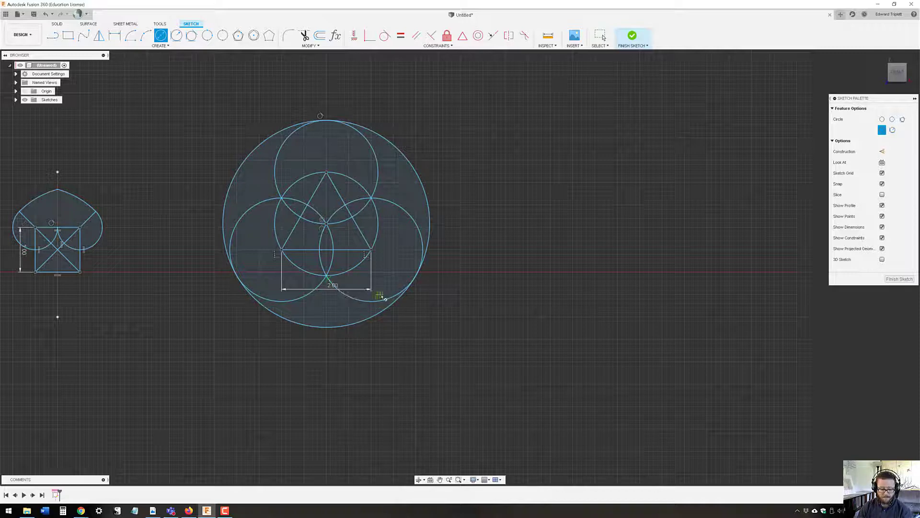
Step: Undo the large enclosing circle and the three circles centered on the triangle's corners
mouse_move(422, 317)
middle_down()
mouse_move(313, 325)
mouse_move(440, 319)
middle_up()
scroll(374, 288, up, 1)
scroll(372, 287, up, 2)
key(Escape)
key(ctrl+z)
key(ctrl+z)
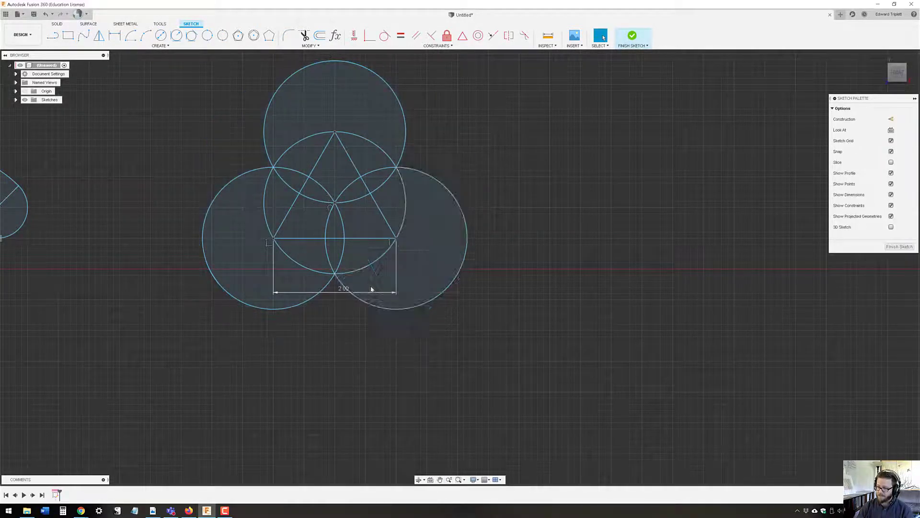
key(ctrl+z)
key(ctrl+z)
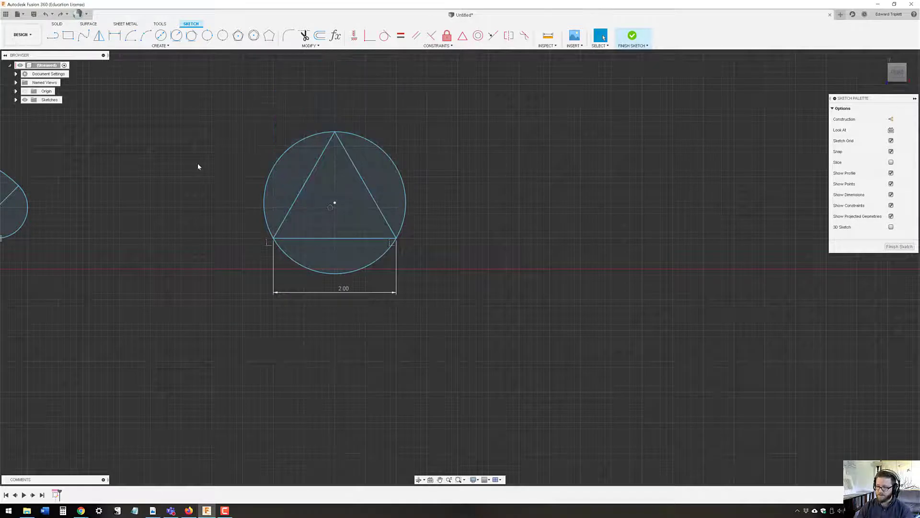
Step: Draw three circles centered on the midpoints of the triangle's sides, each passing through the center of the circumscribed circle
click(161, 35)
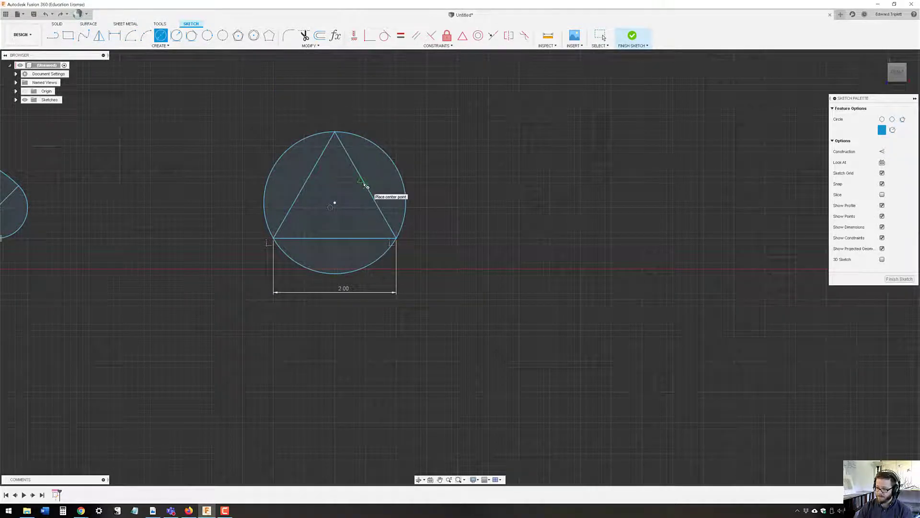
click(365, 185)
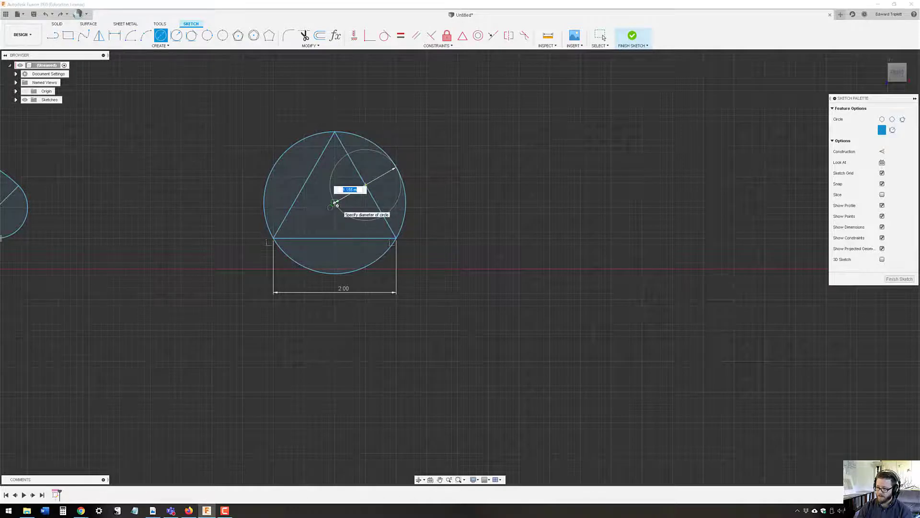
click(334, 203)
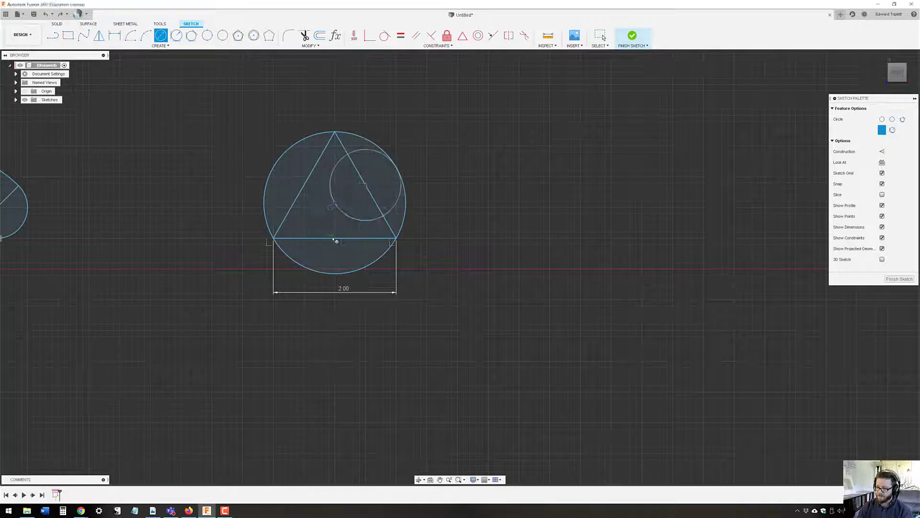
click(333, 239)
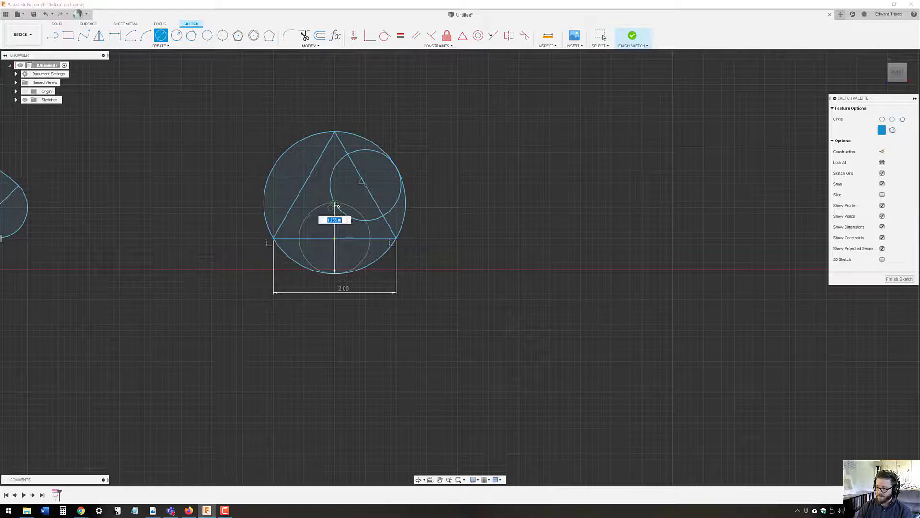
click(335, 205)
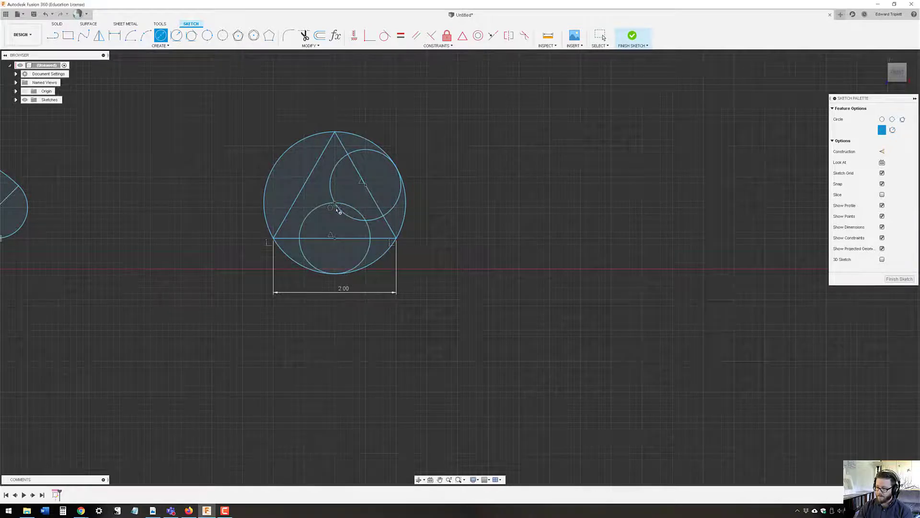
click(306, 186)
click(341, 207)
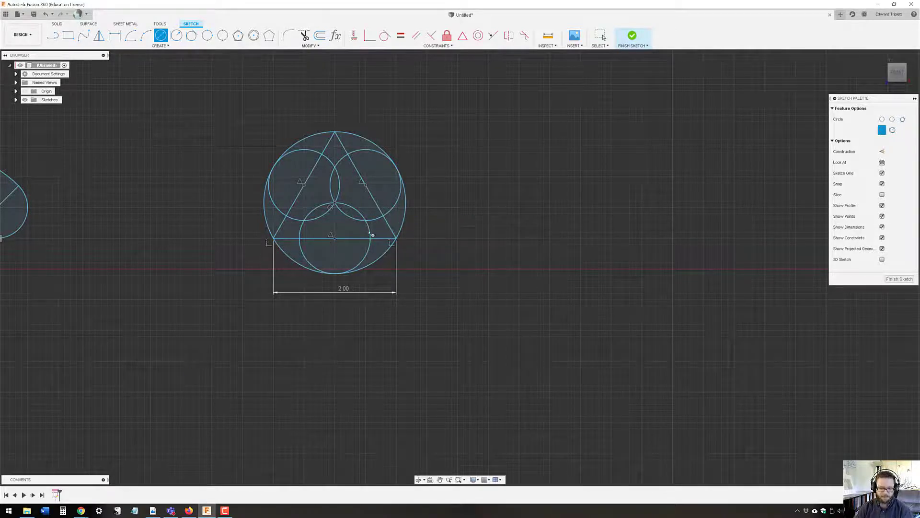
Step: Draw a 2 m by 2 m square with its base on the horizontal axis, to the right of the triangle figure
middle_drag(368, 232, 373, 204)
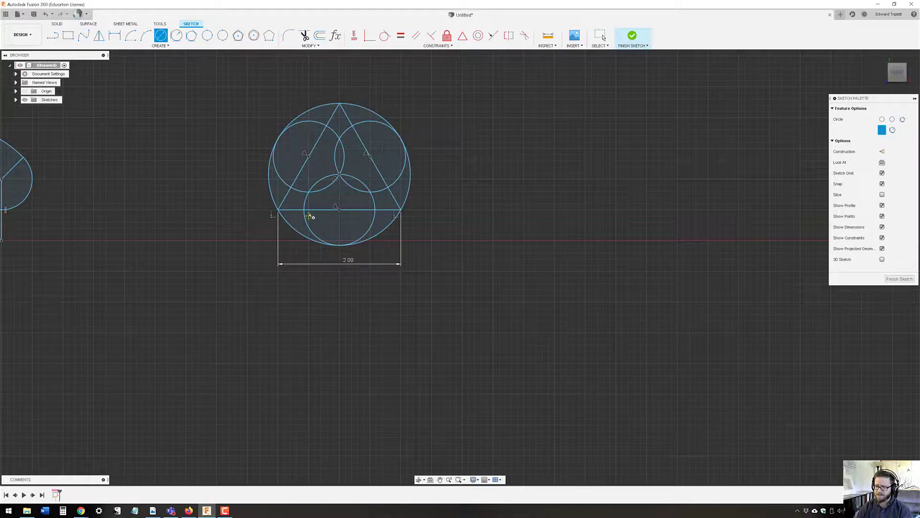
scroll(309, 216, down, 2)
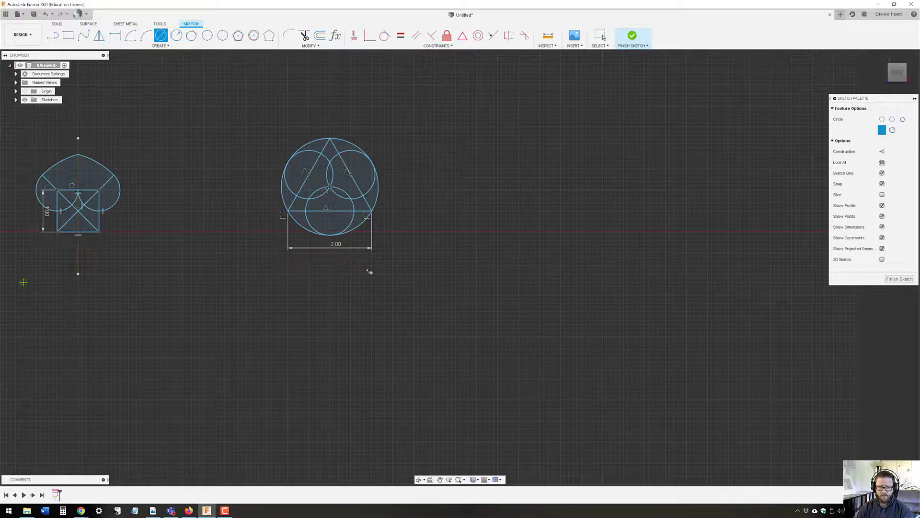
scroll(425, 191, up, 3)
middle_drag(449, 215, 318, 275)
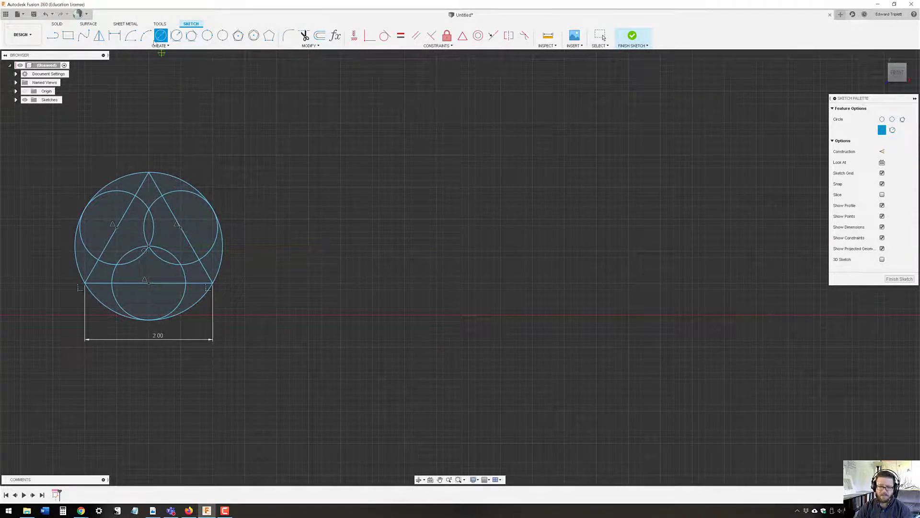
click(68, 36)
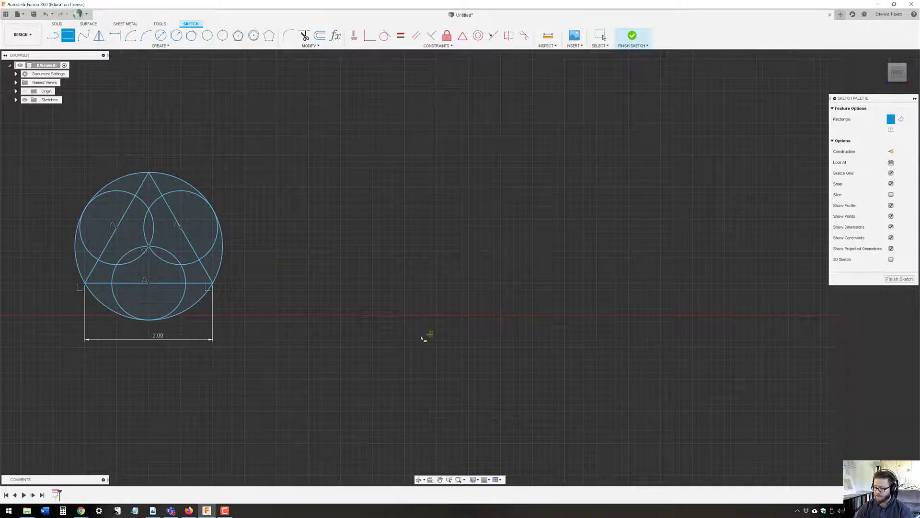
click(372, 315)
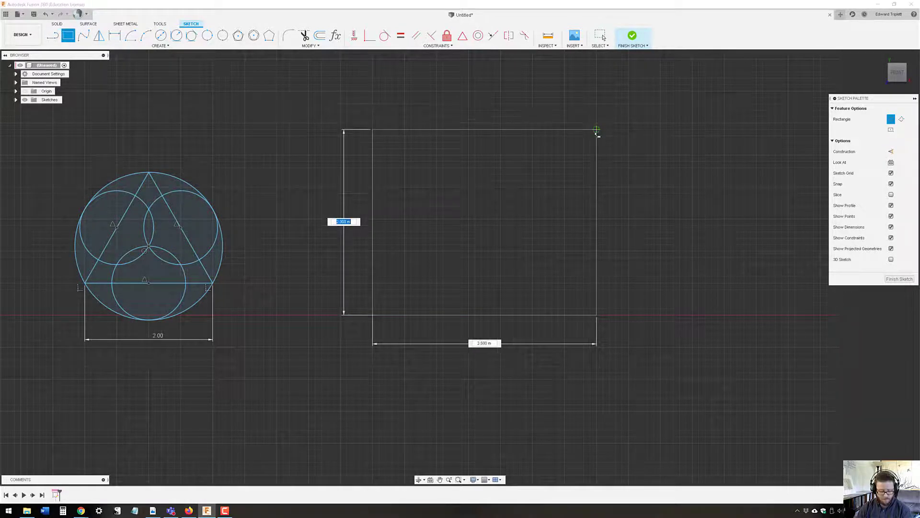
text(2)
key(Tab)
text(2)
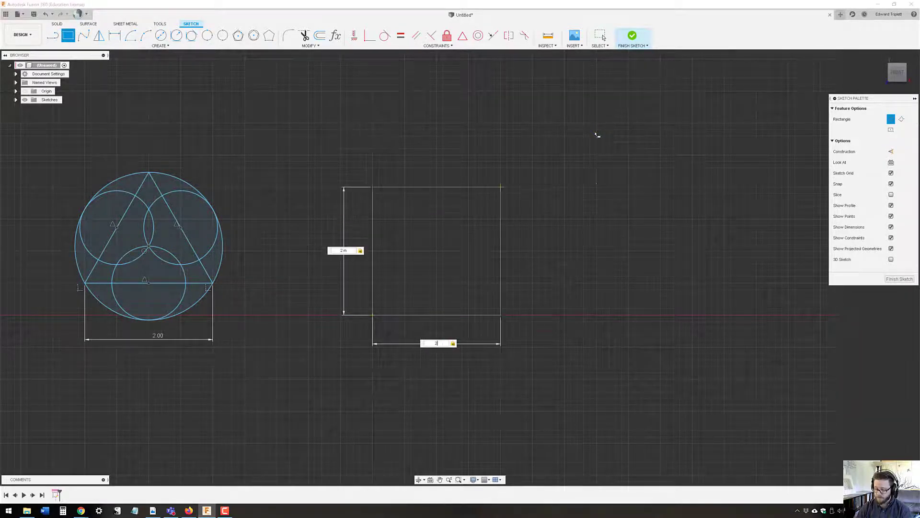
key(Return)
key(Escape)
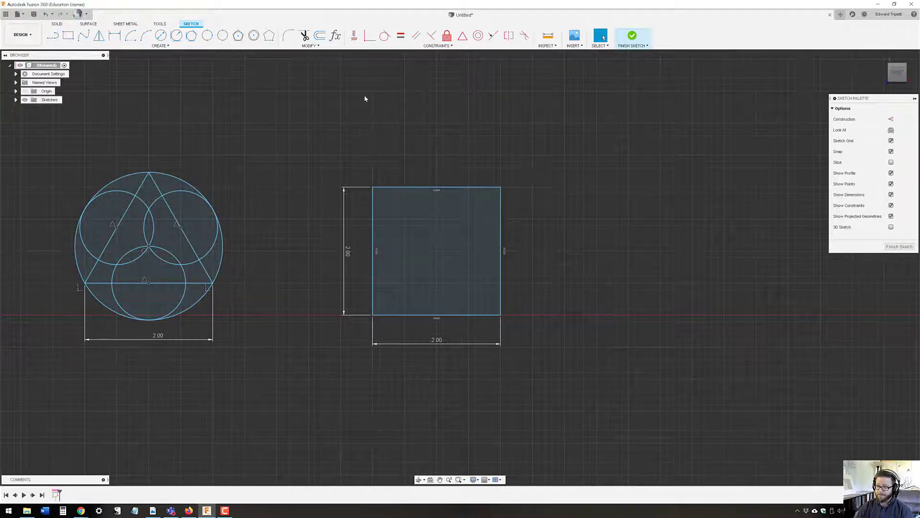
Step: Draw a vertical and a horizontal line joining the midpoints of the square's opposite sides
click(53, 35)
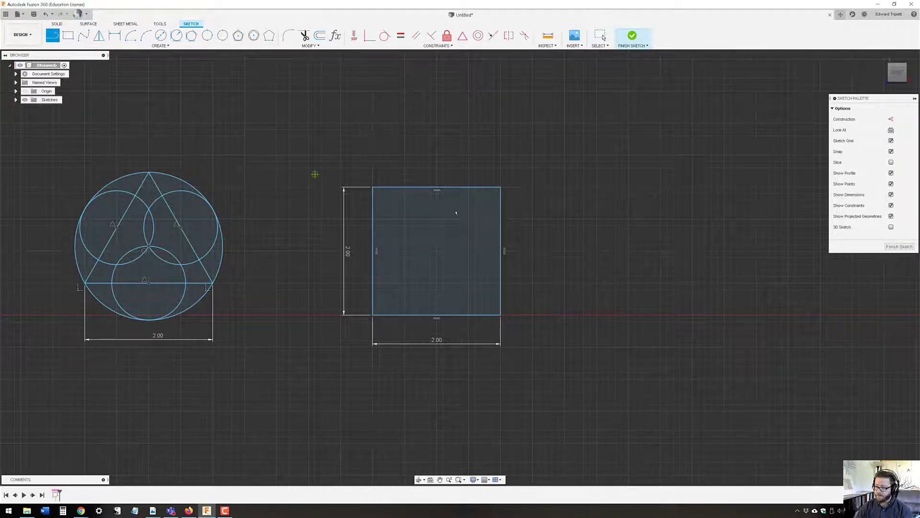
click(436, 188)
click(436, 315)
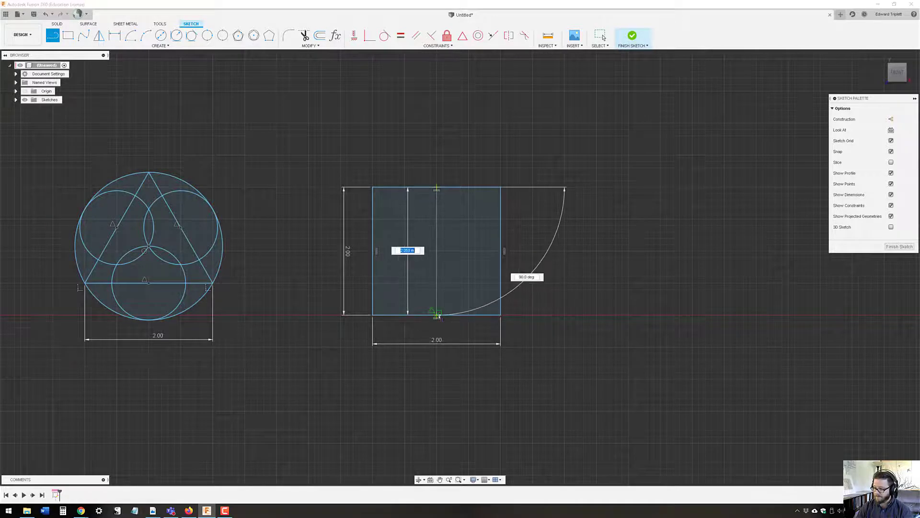
key(Escape)
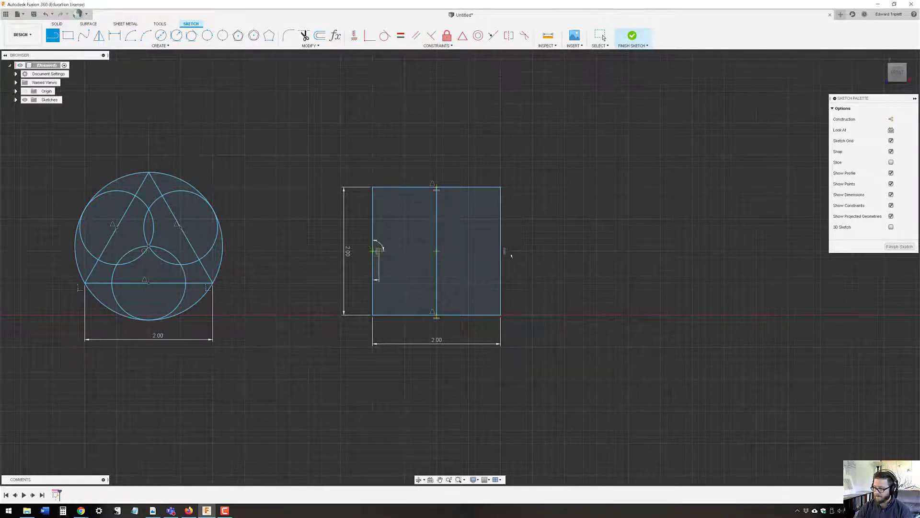
click(375, 250)
click(501, 250)
key(Escape)
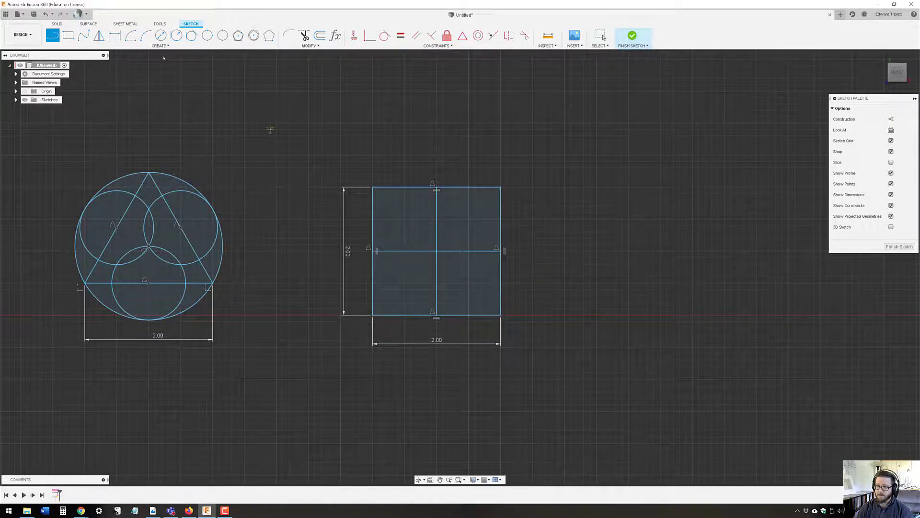
Step: Try a three-tangent circle inside the square's upper-left quadrant and undo it
click(192, 36)
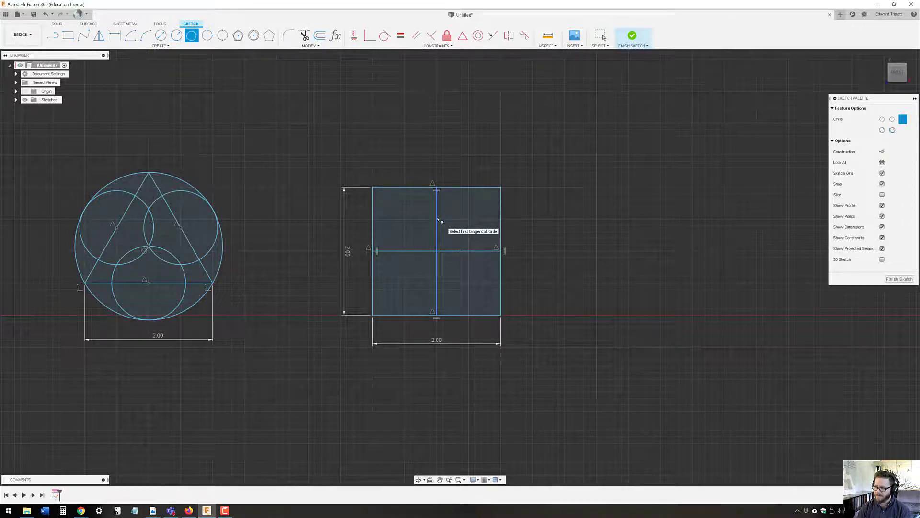
click(437, 219)
click(405, 188)
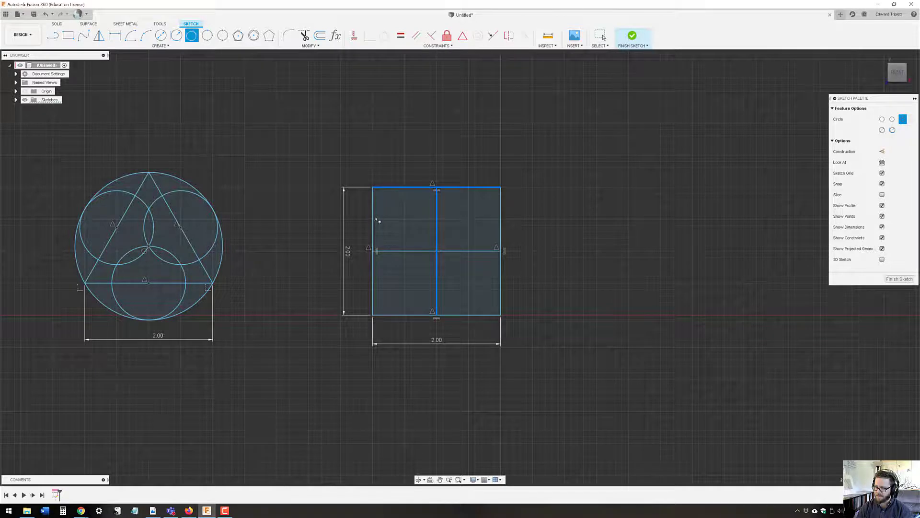
click(374, 220)
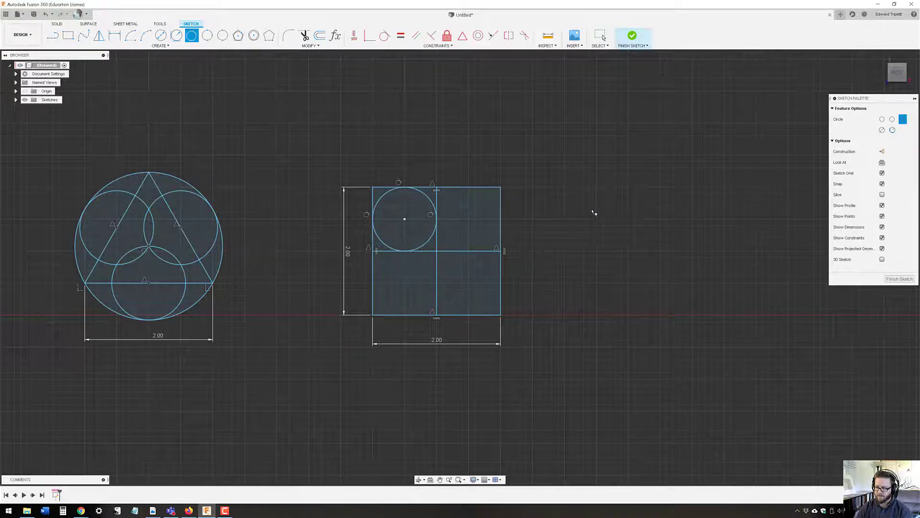
key(Escape)
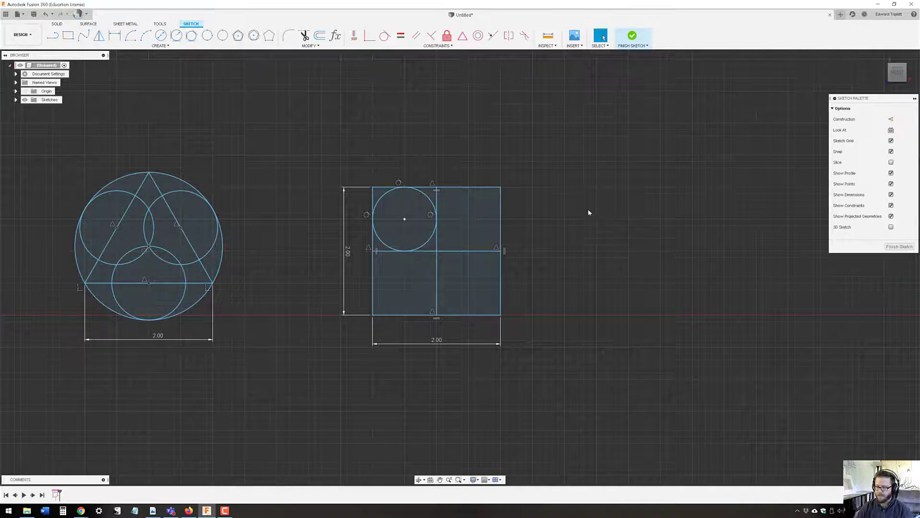
key(ctrl+z)
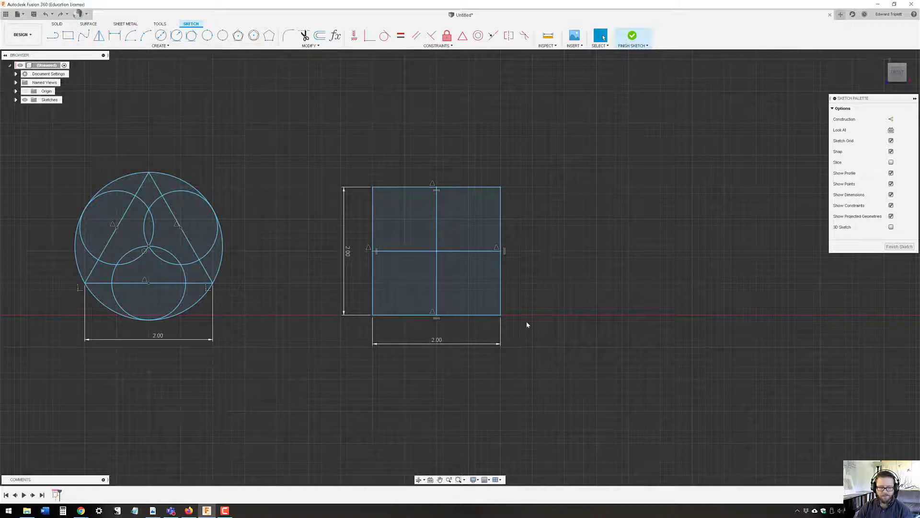
Step: Draw four two-point circles inside the square, each spanning from the midpoint of one side to the square's center
click(223, 36)
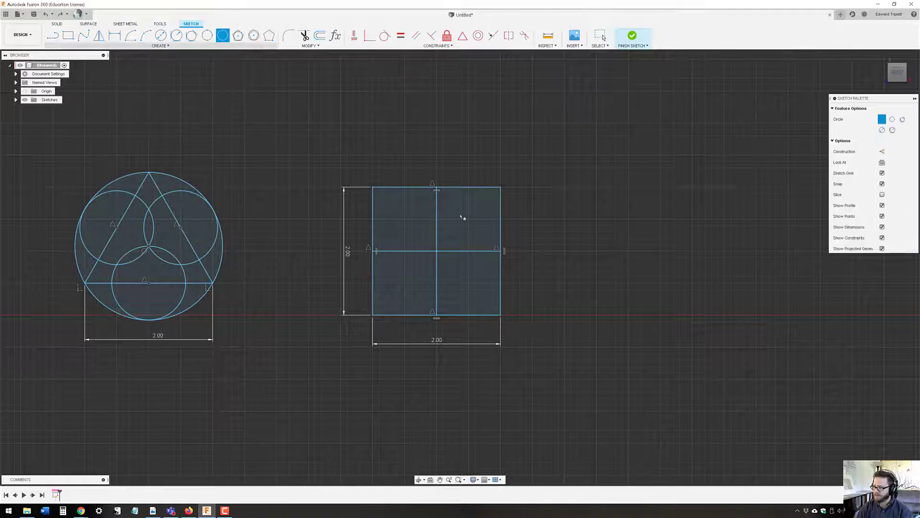
click(500, 250)
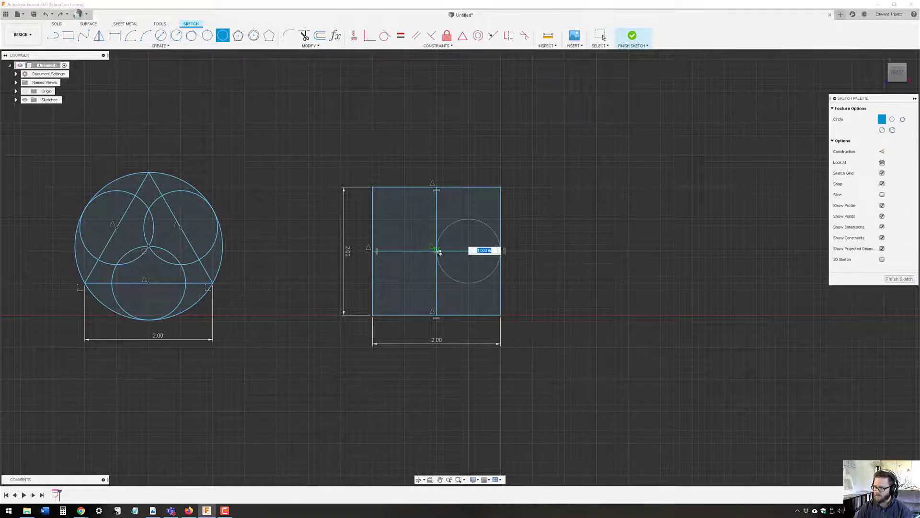
click(437, 250)
click(437, 188)
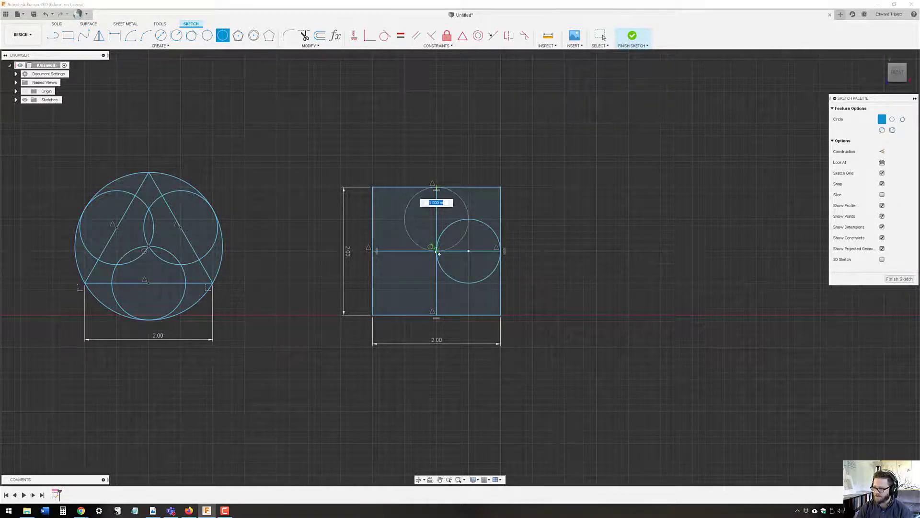
click(436, 250)
click(373, 251)
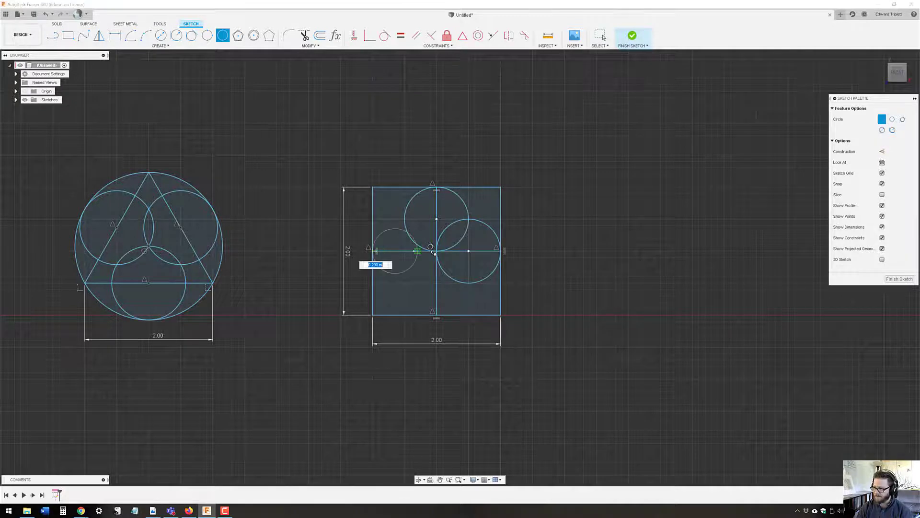
click(436, 250)
click(436, 315)
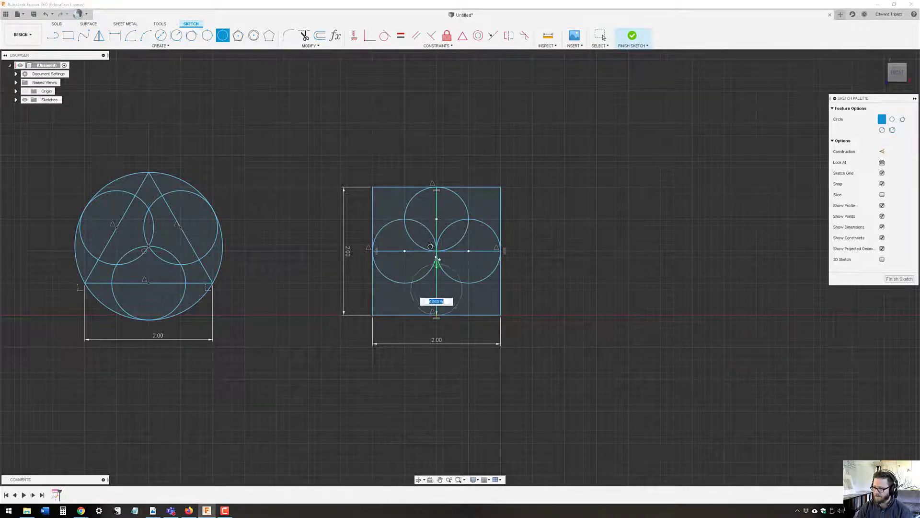
click(436, 250)
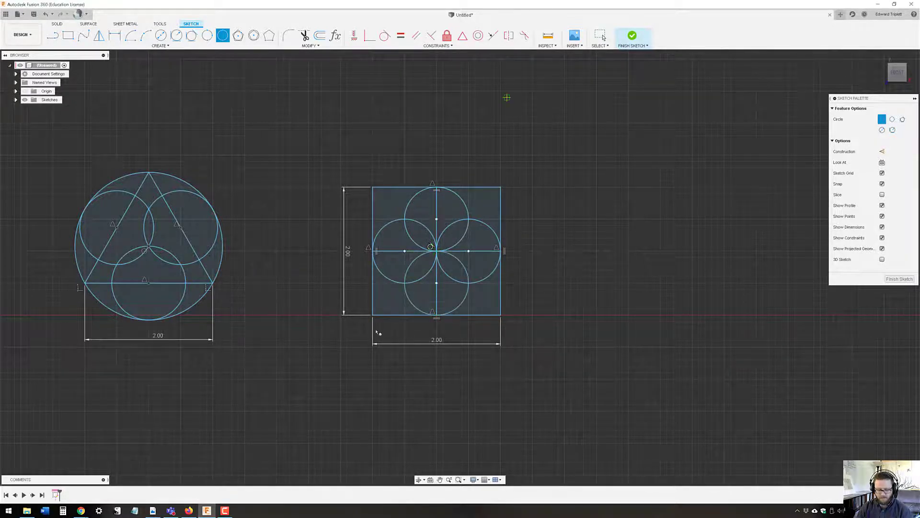
Step: Trim the inner circle arcs and the vertical and horizontal midlines inside the square, leaving only the quatrefoil outline
key(t)
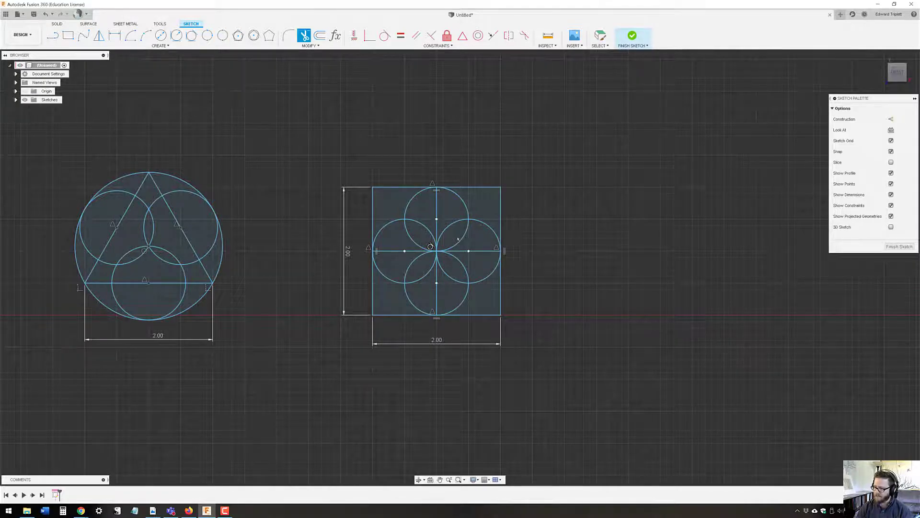
click(460, 239)
click(446, 228)
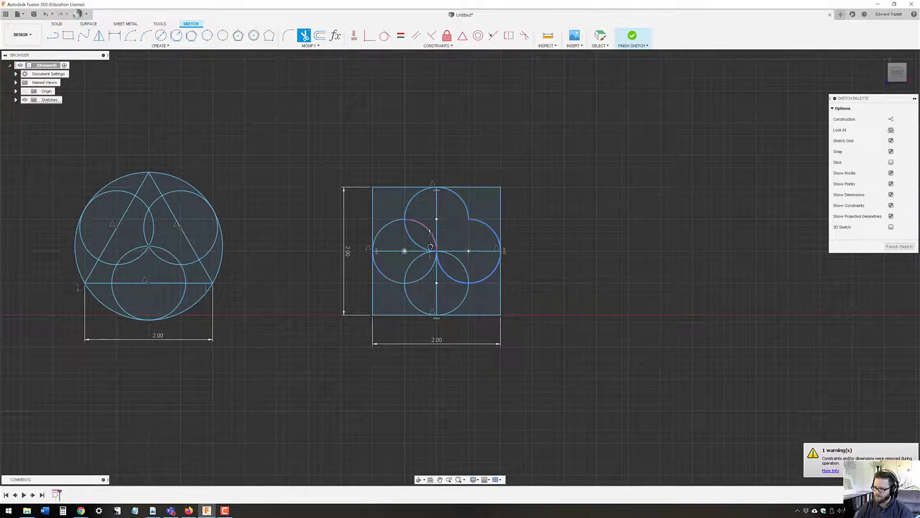
click(426, 229)
click(417, 235)
click(414, 265)
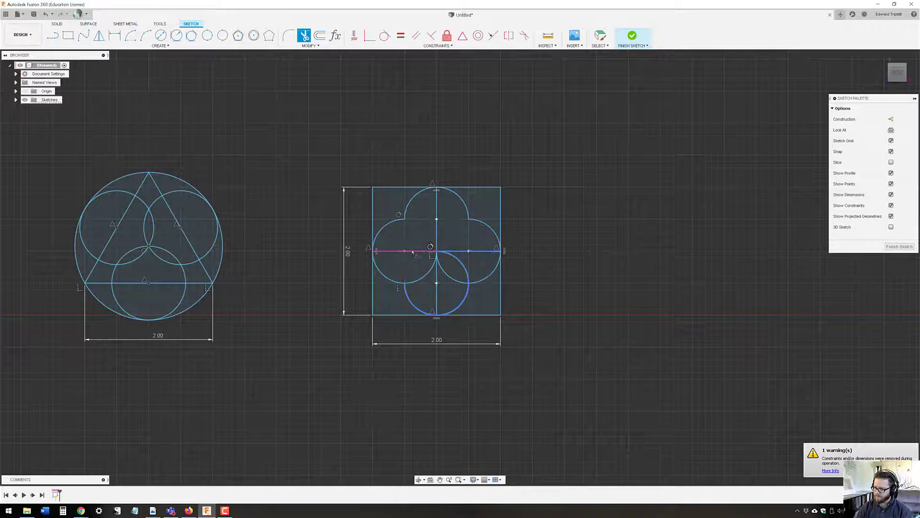
click(414, 251)
click(437, 238)
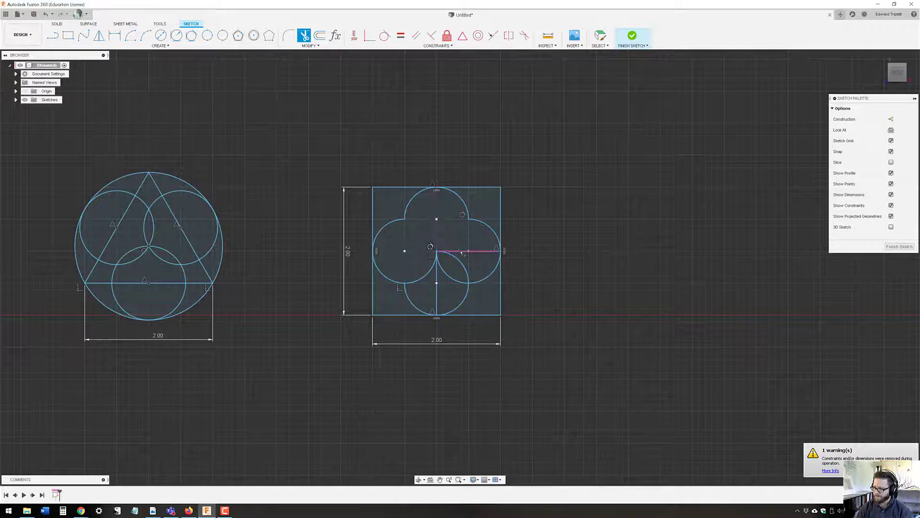
click(461, 253)
click(448, 274)
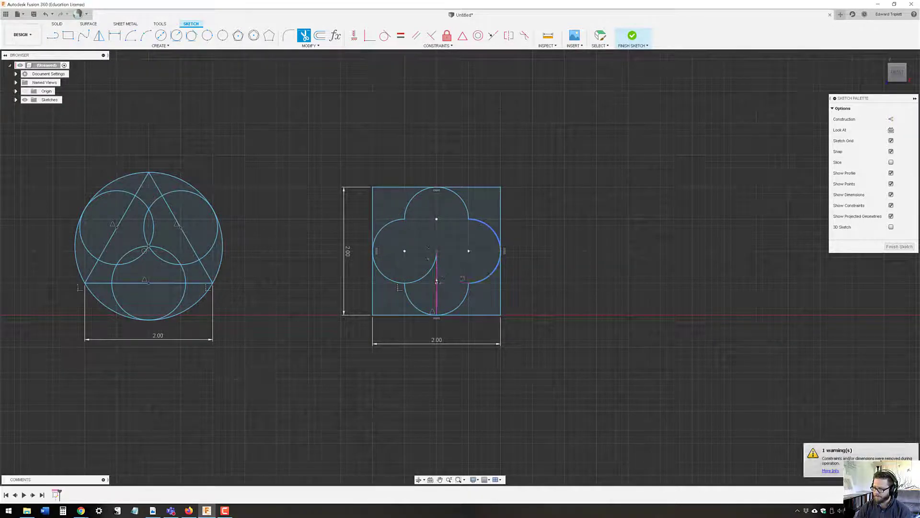
click(436, 281)
click(430, 271)
Step: Convert the square around the quatrefoil to construction lines
scroll(454, 264, down, 3)
scroll(456, 264, up, 2)
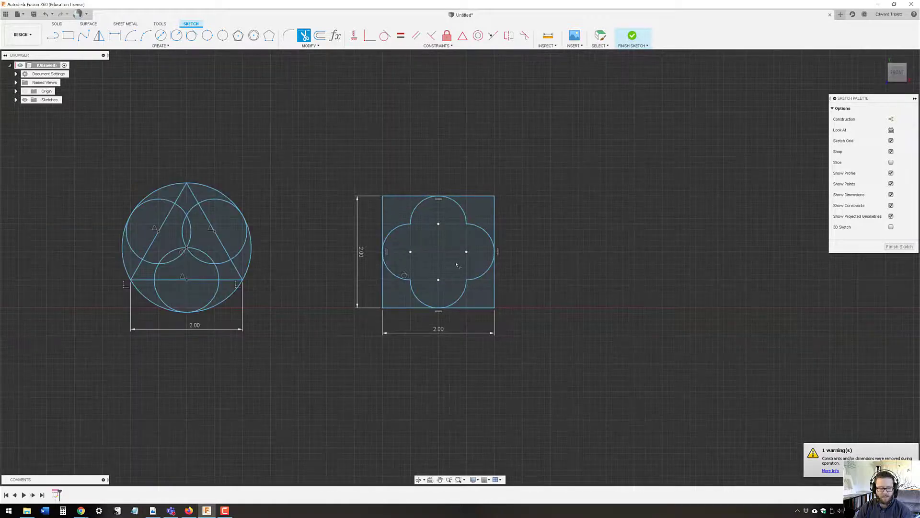
scroll(458, 265, down, 2)
mouse_move(375, 274)
middle_down()
mouse_move(406, 255)
mouse_move(506, 235)
middle_up()
scroll(506, 235, up, 5)
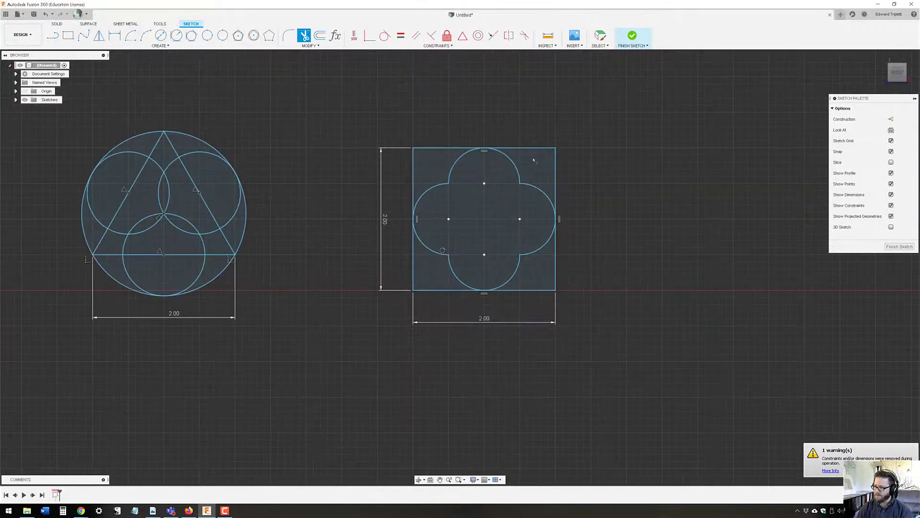
click(601, 37)
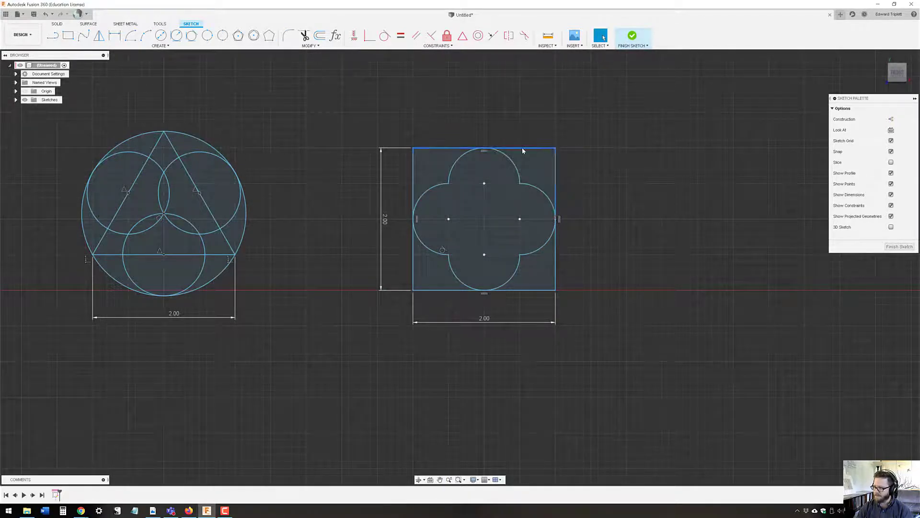
click(522, 148)
key(x)
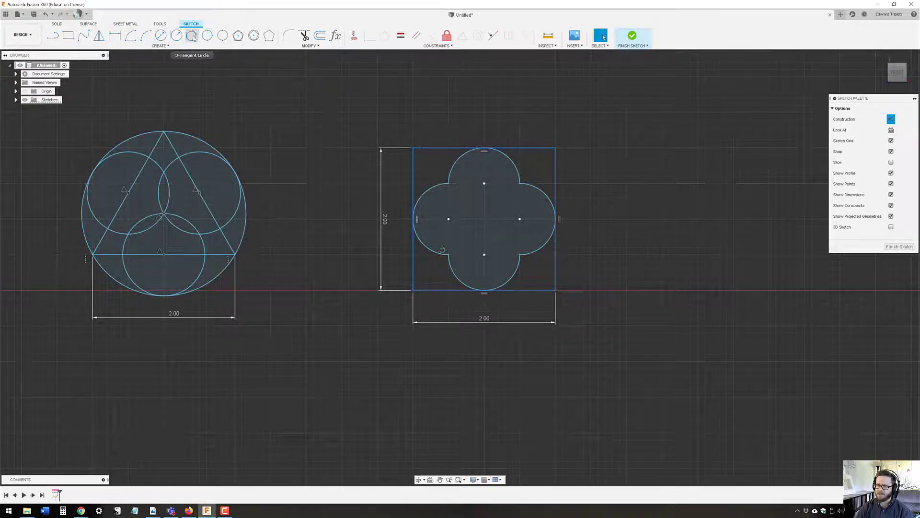
Step: Draw a center-diameter circle around the quatrefoil, from the square's center to the midpoint of its top edge
click(162, 36)
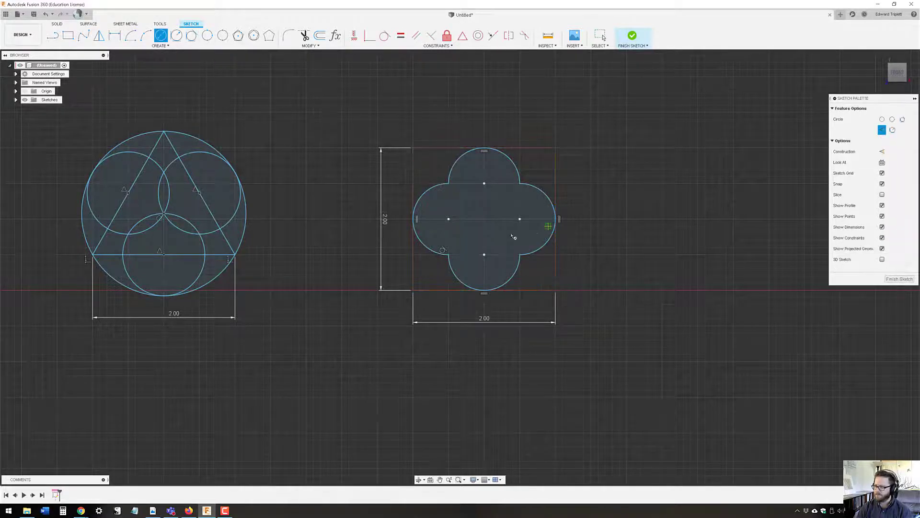
click(485, 219)
click(485, 147)
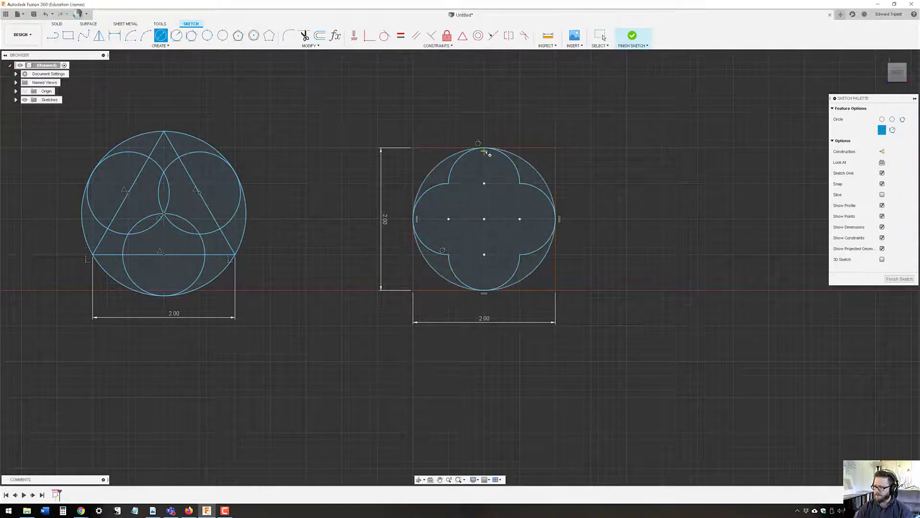
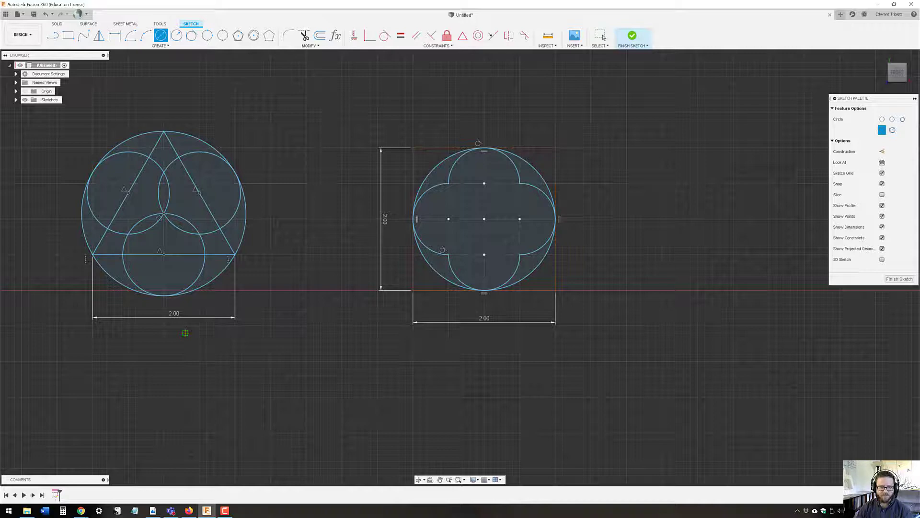
Step: Draw a circumscribed six-sided polygon centered on the horizontal axis, to the right of the quatrefoil, with a 3 m center-to-edge distance
mouse_move(688, 236)
middle_down()
mouse_move(257, 298)
mouse_move(394, 284)
middle_up()
scroll(257, 298, down, 5)
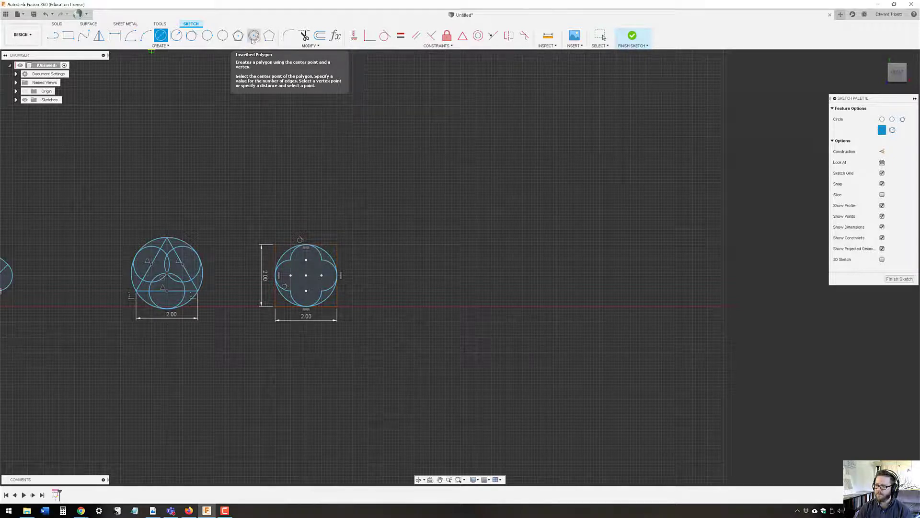
click(239, 37)
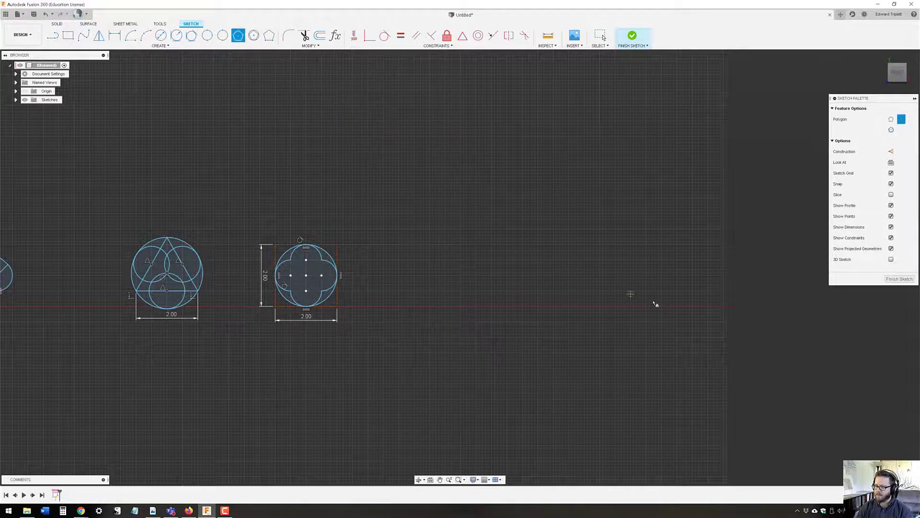
click(507, 307)
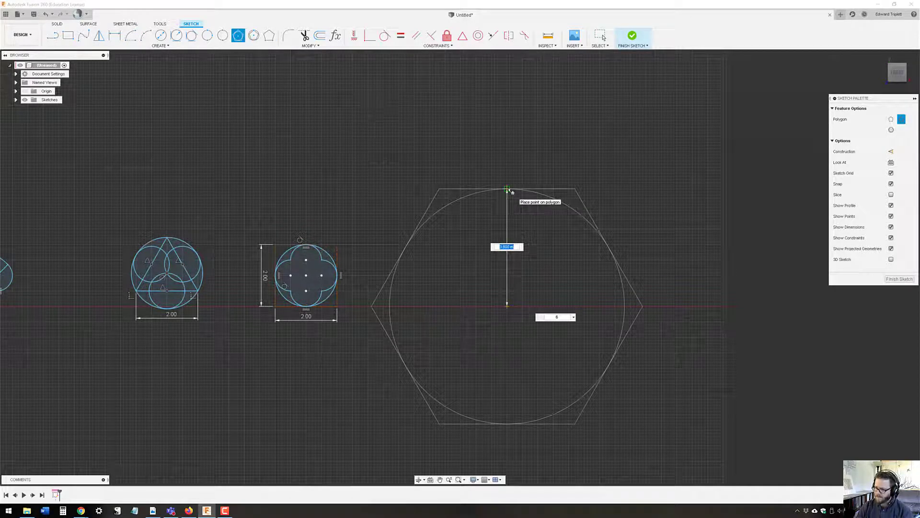
text(3)
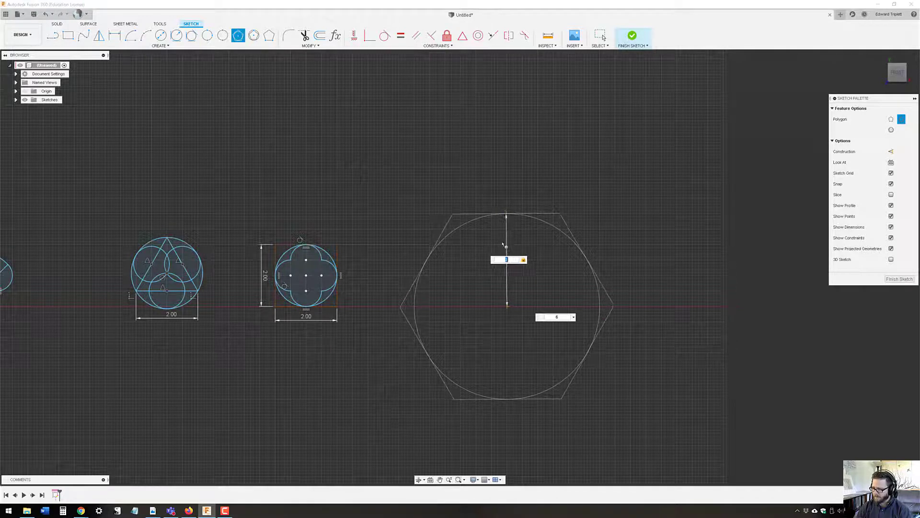
key(BackSpace)
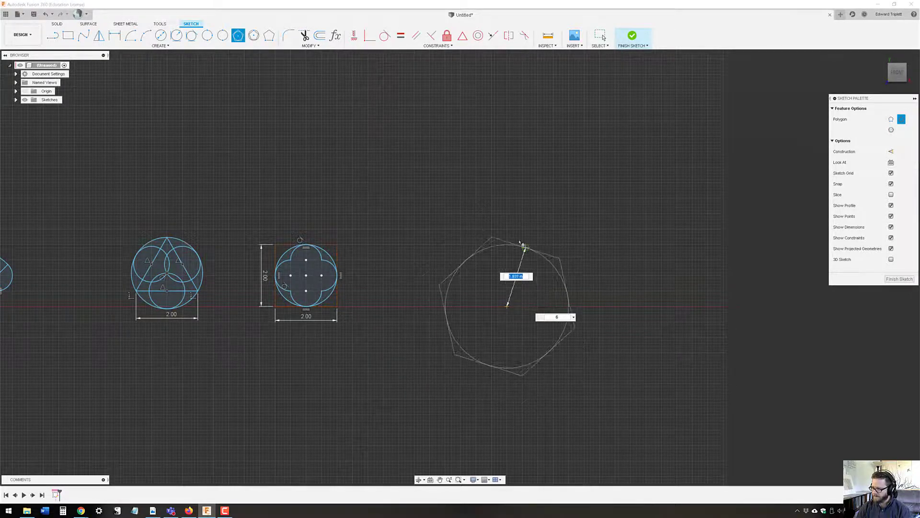
scroll(504, 266, up, 3)
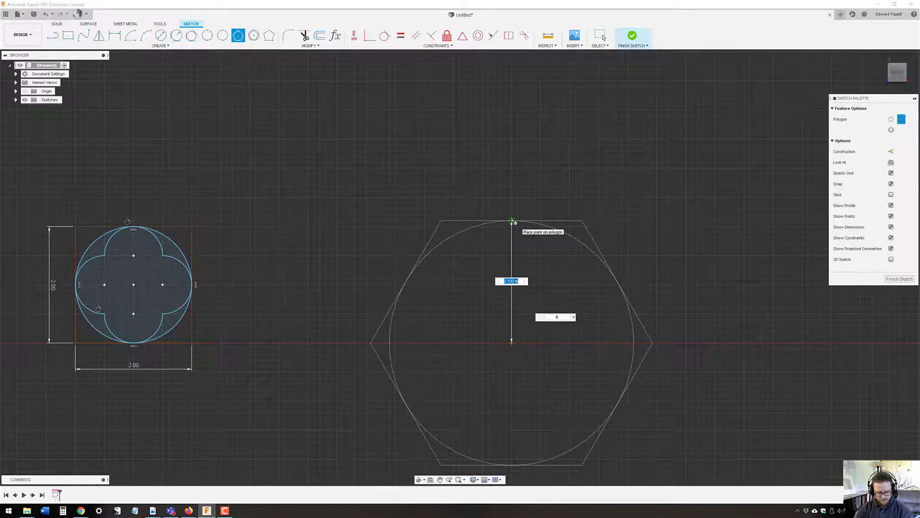
text(3)
key(Tab)
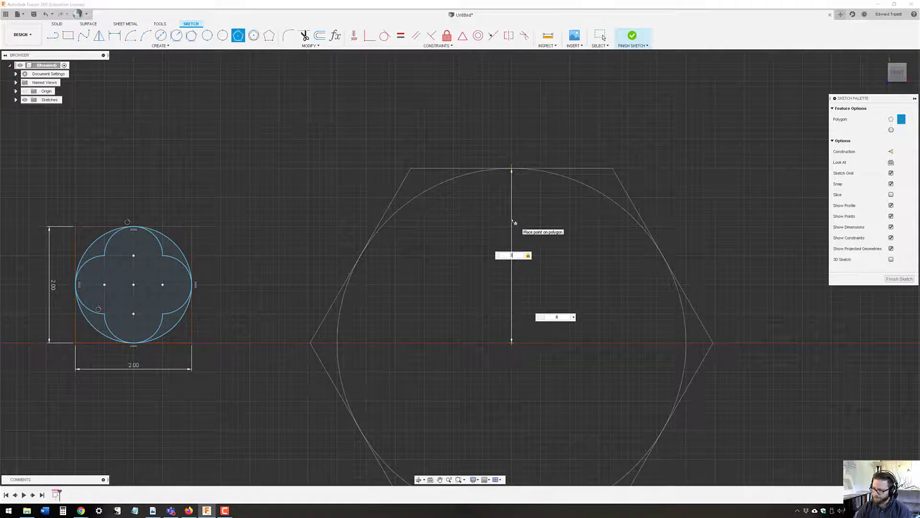
key(Return)
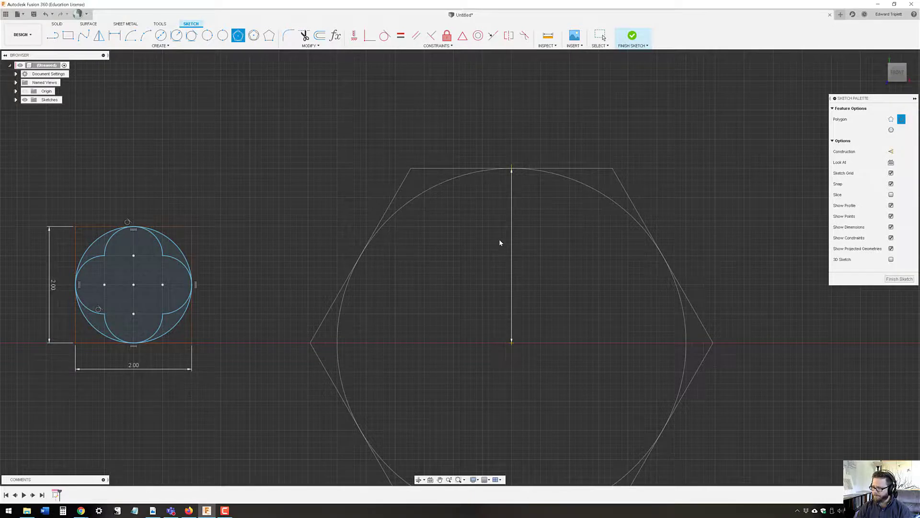
key(Escape)
Step: Try a line from the hexagon's center to its upper-right corner and delete it
scroll(499, 239, down, 5)
scroll(502, 273, up, 2)
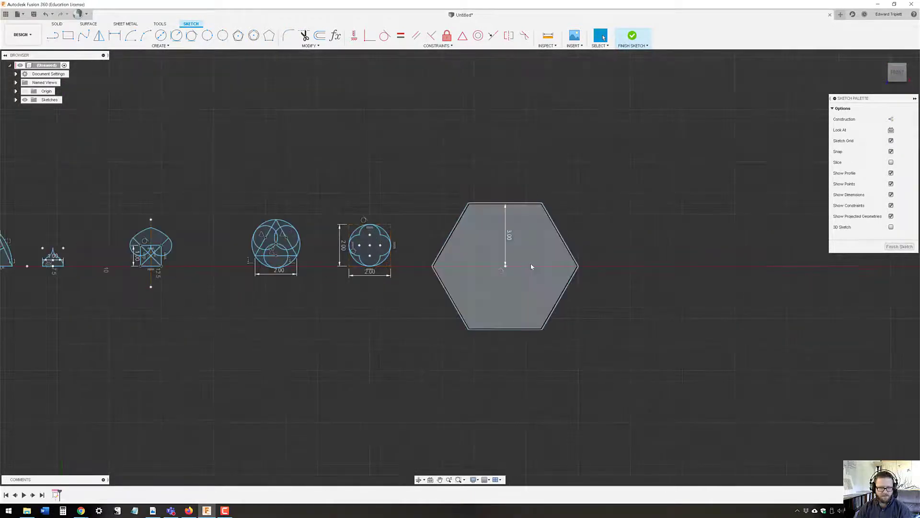
scroll(530, 266, up, 3)
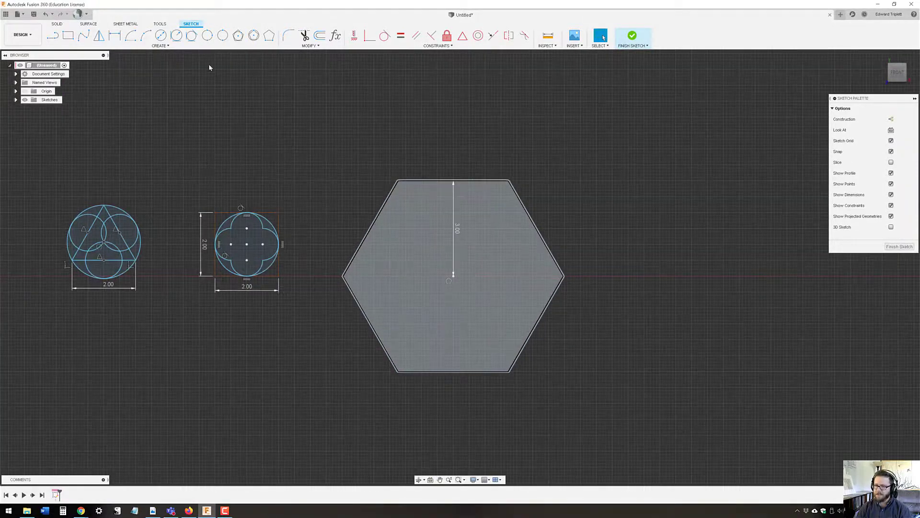
key(l)
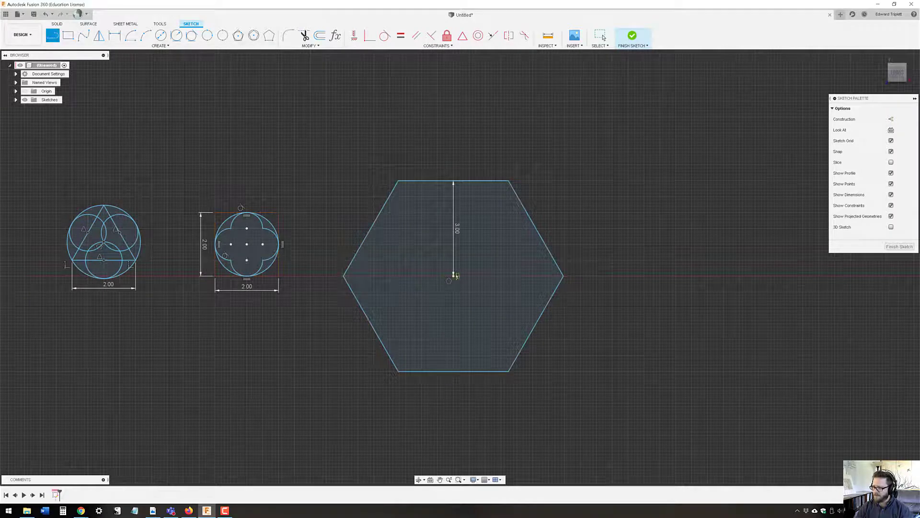
click(454, 274)
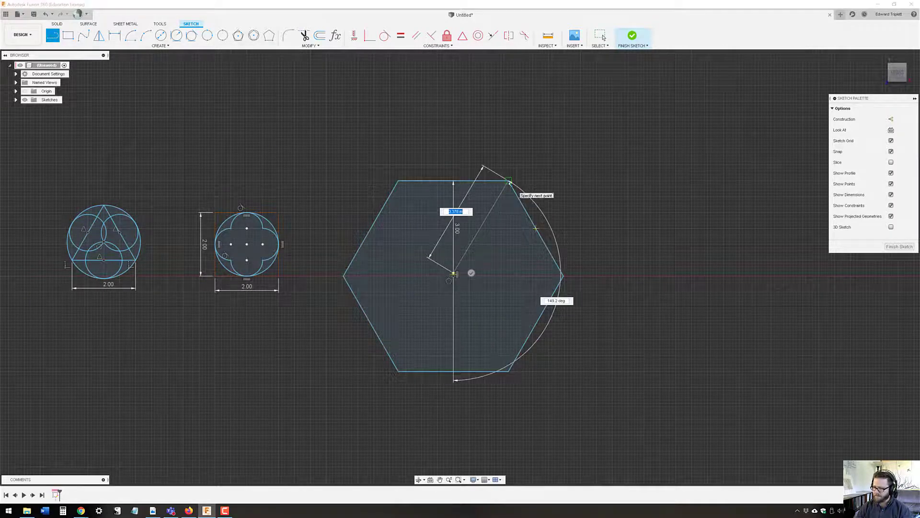
click(509, 181)
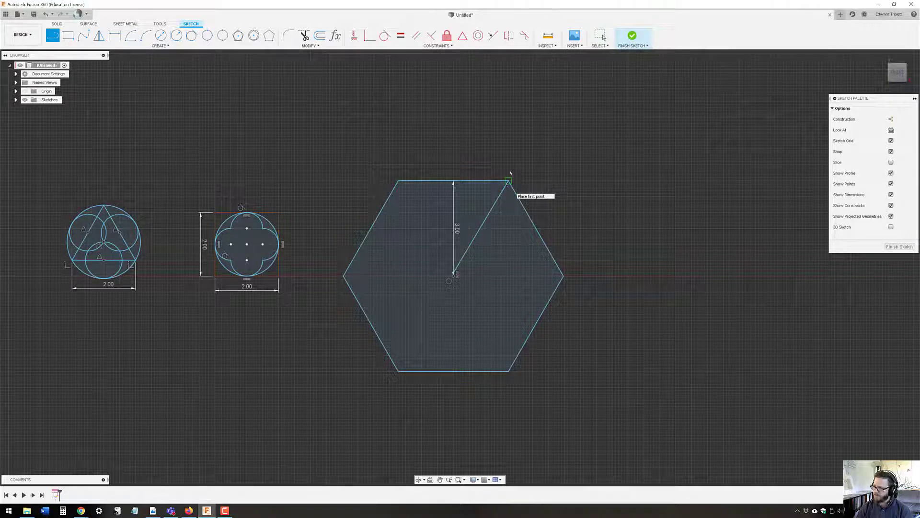
click(600, 36)
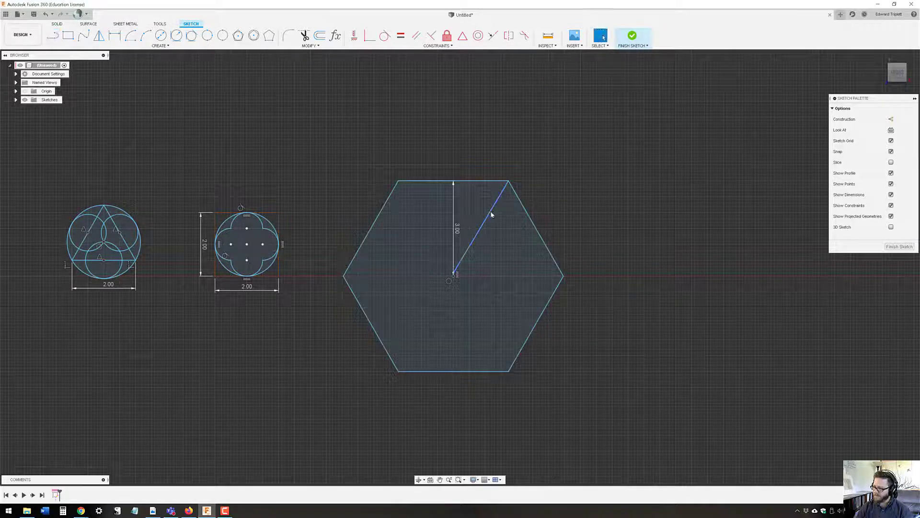
click(491, 215)
key(Delete)
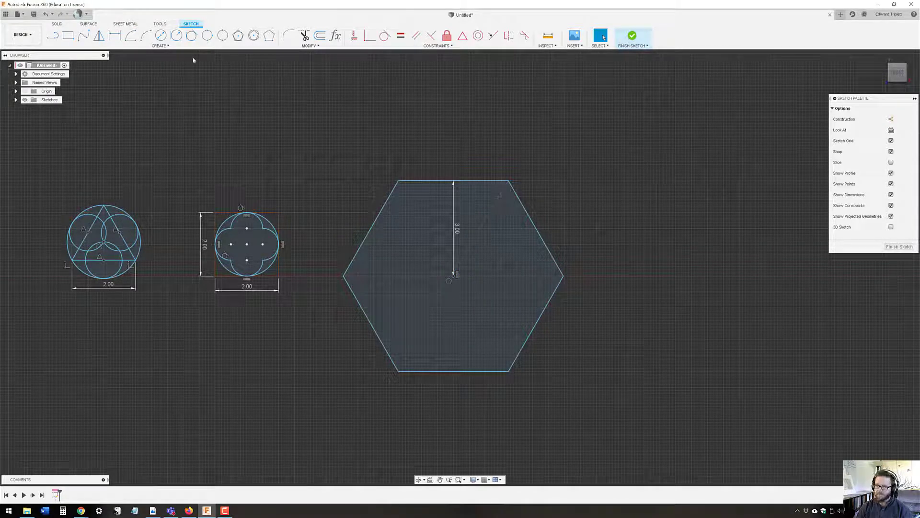
Step: Sketch a trial two-segment solid line to the right of the hexagon and undo it
click(53, 35)
click(526, 108)
click(679, 196)
drag(679, 196, 678, 269)
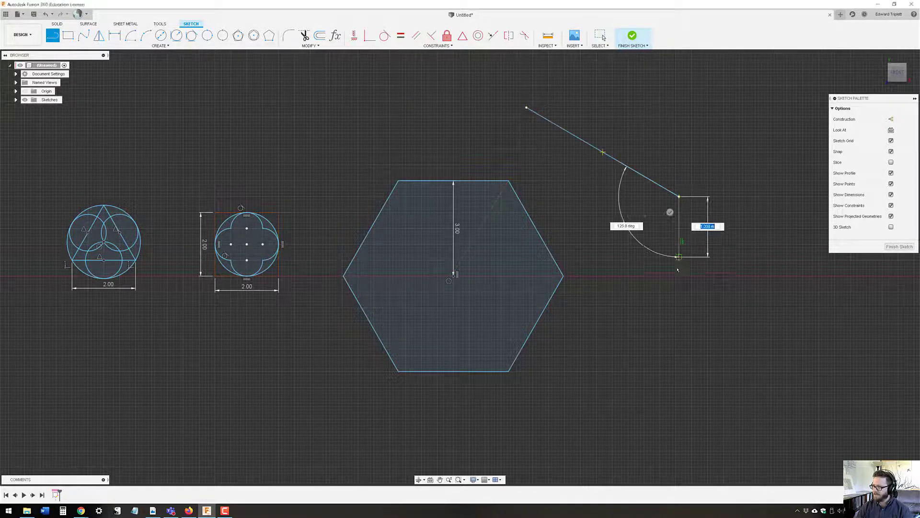
click(678, 258)
click(663, 290)
key(Escape)
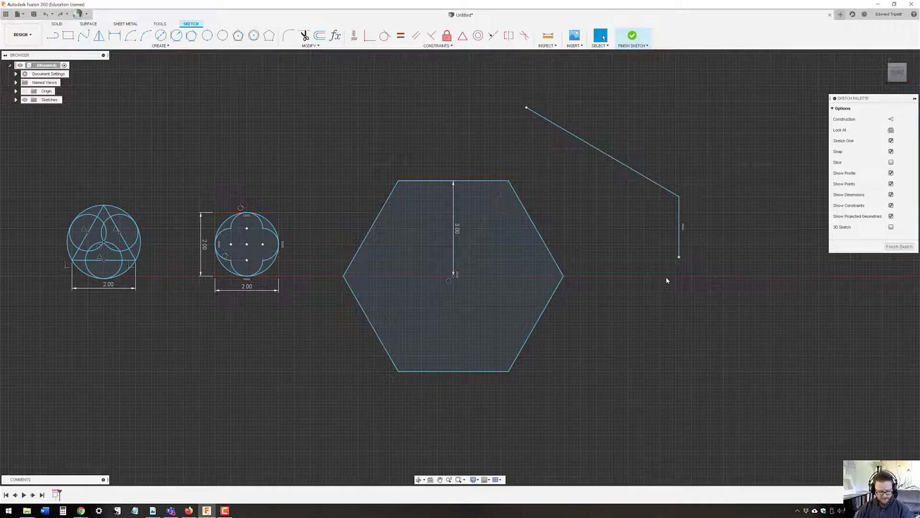
key(ctrl+z)
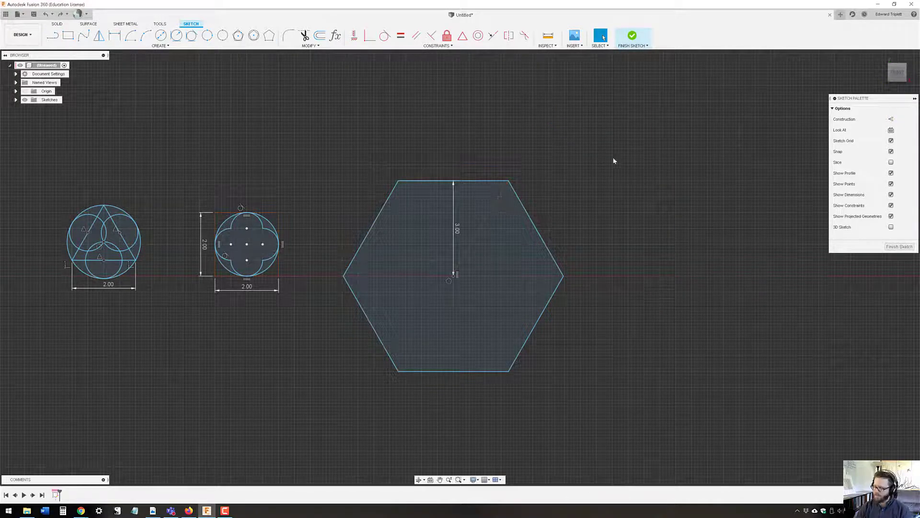
Step: Turn on construction mode for new lines, then sketch two trial construction lines to the right of the hexagon and undo them
key(x)
key(l)
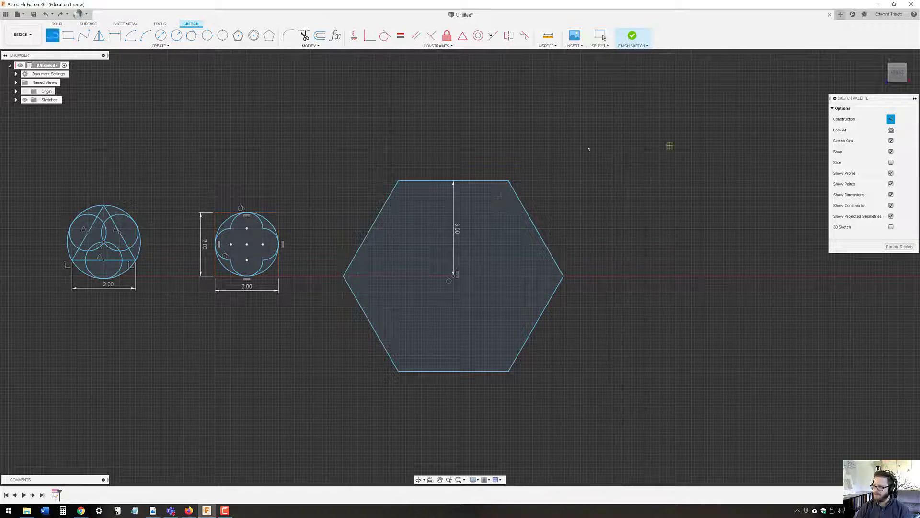
click(565, 133)
click(714, 250)
click(647, 335)
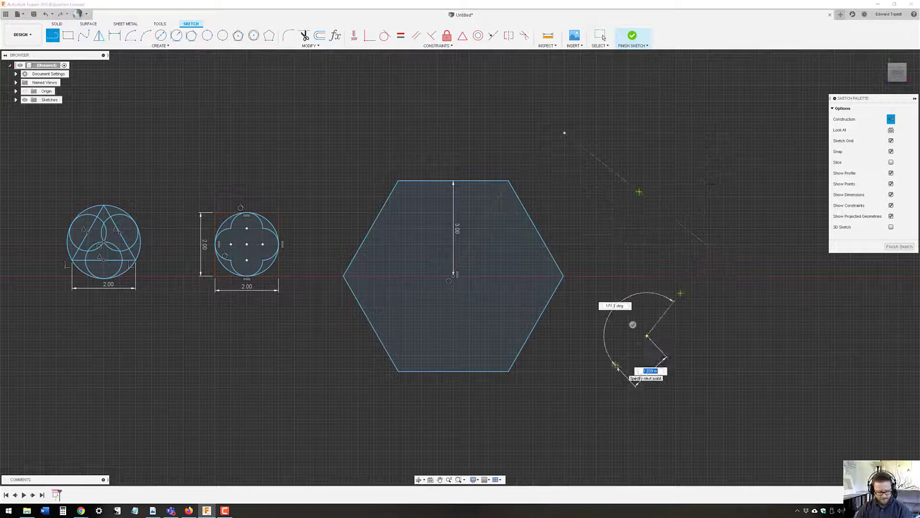
key(Escape)
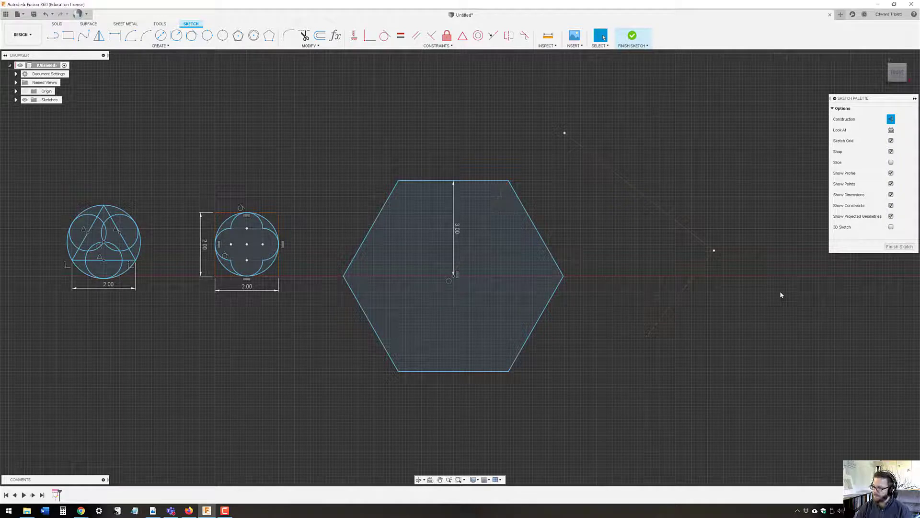
key(ctrl+z)
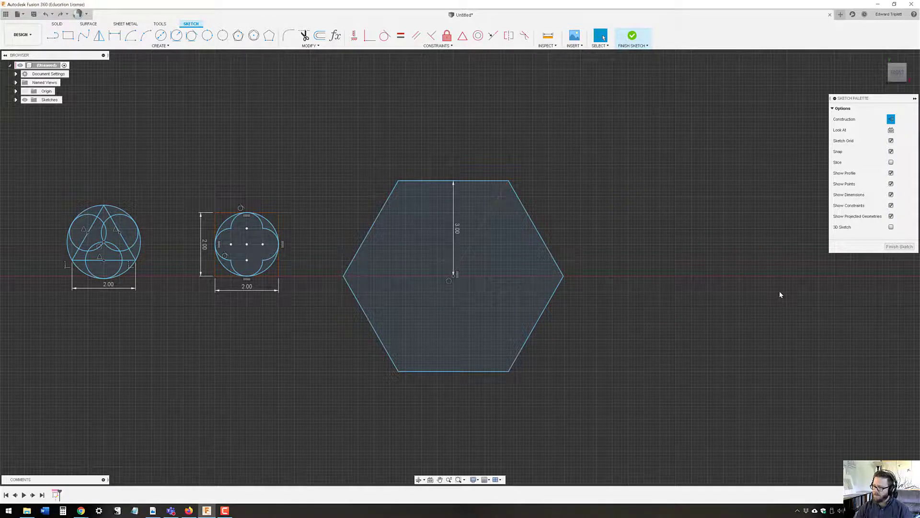
Step: Draw construction lines from the hexagon's center to the upper-right corner, upper-right edge midpoint, right corner and lower-right edge midpoint
click(53, 36)
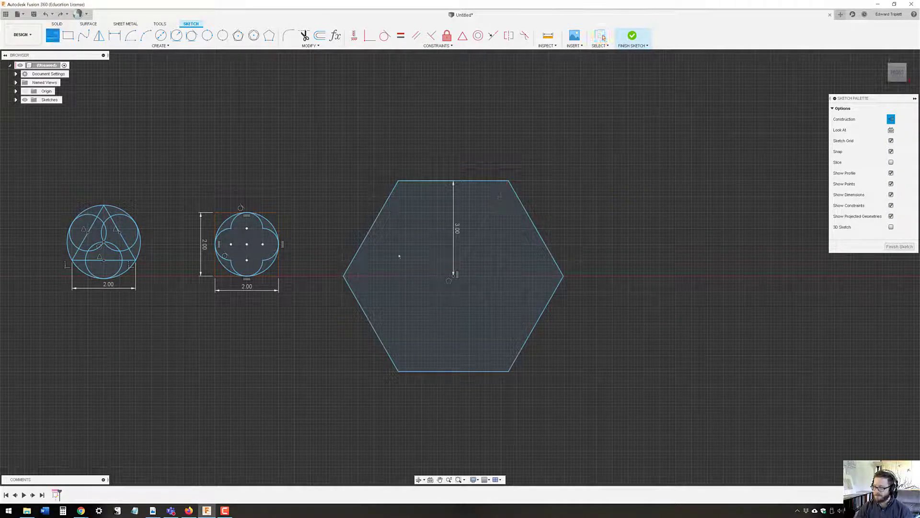
click(454, 274)
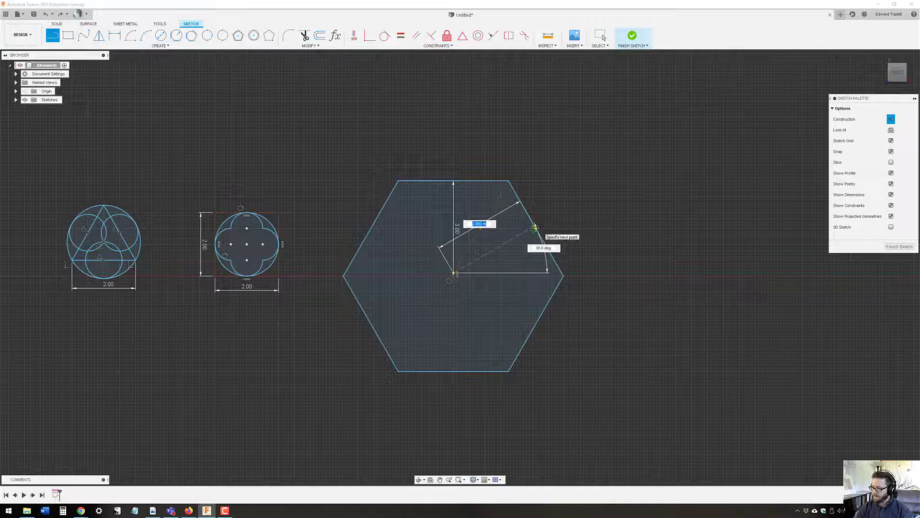
key(Escape)
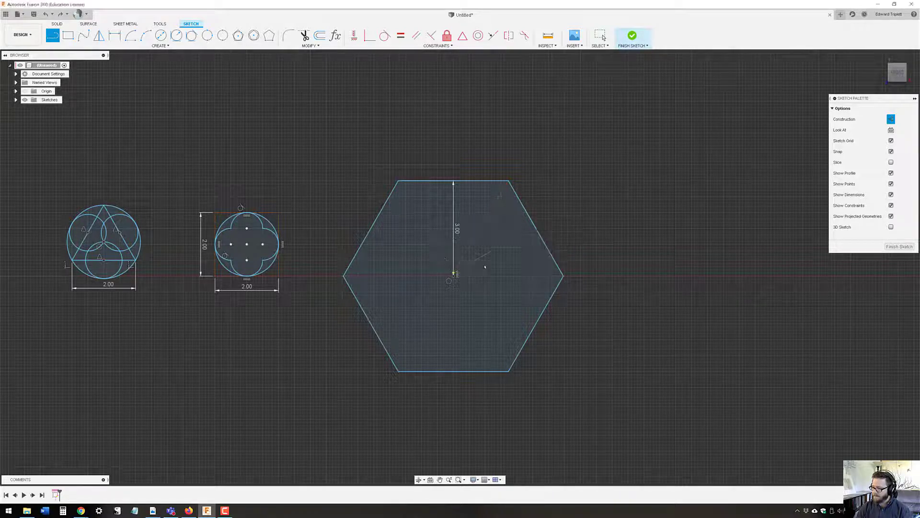
click(453, 277)
key(Escape)
click(454, 277)
click(534, 321)
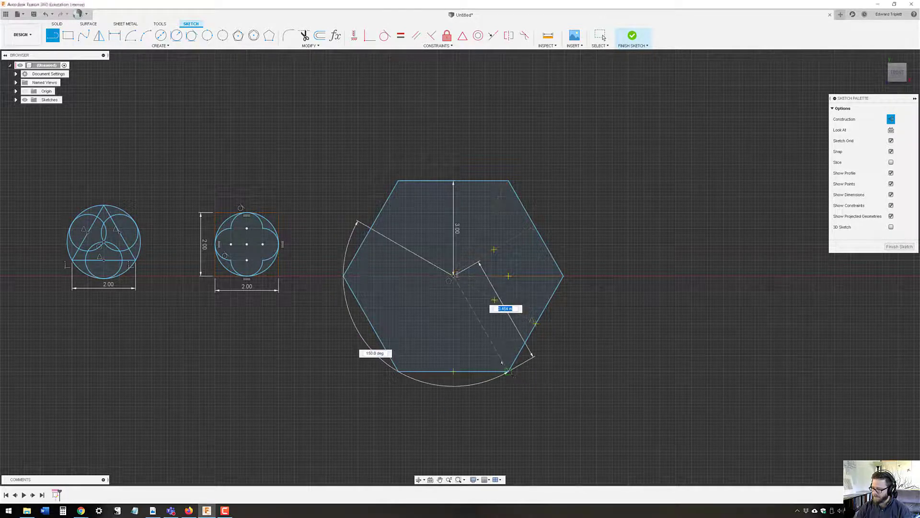
Step: Draw construction lines from the hexagon's center to the lower-right corner, the bottom edge midpoint and the lower-left corner
key(Escape)
click(453, 277)
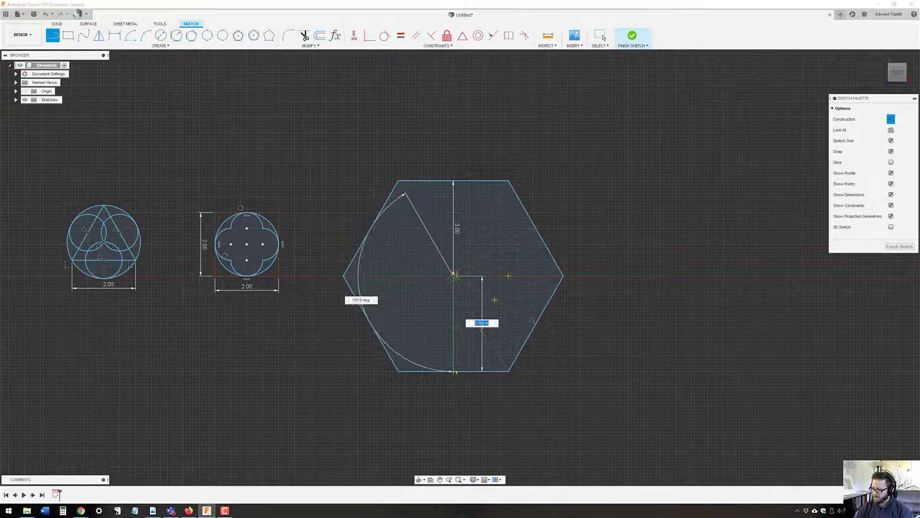
click(455, 372)
key(Escape)
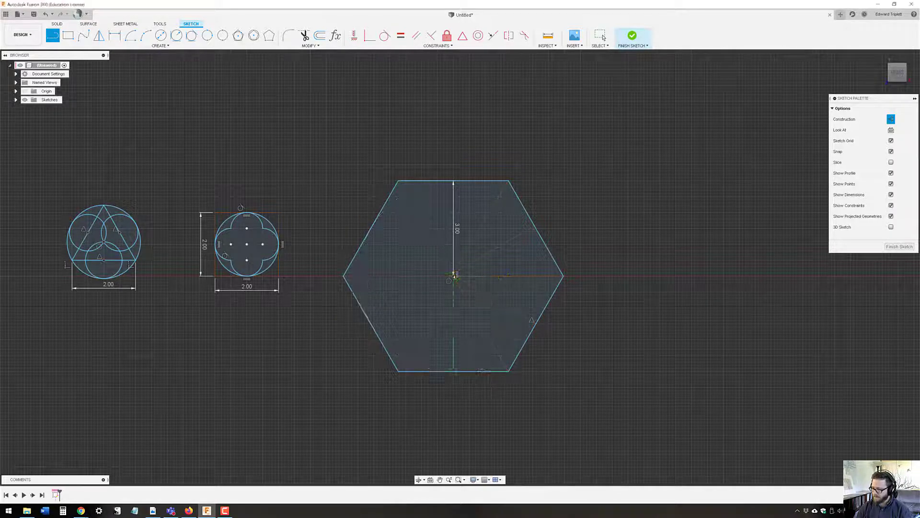
click(454, 276)
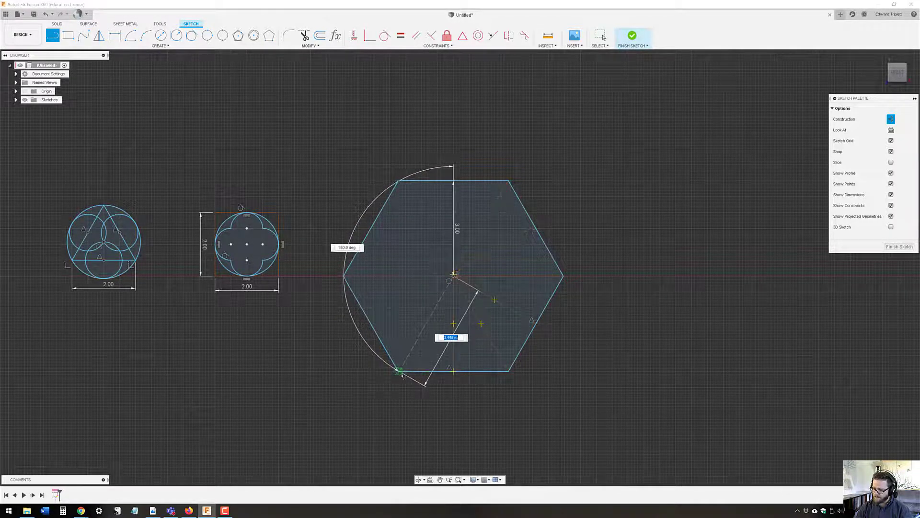
scroll(408, 369, up, 3)
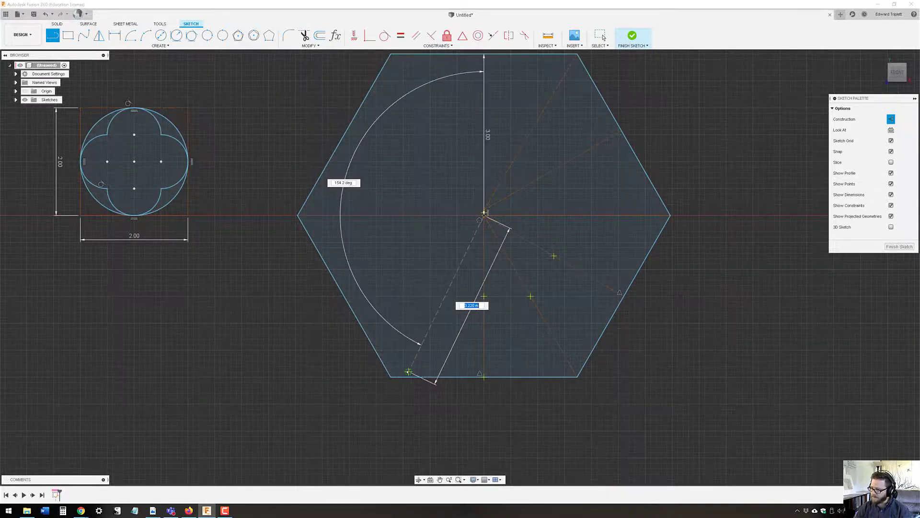
scroll(408, 372, up, 2)
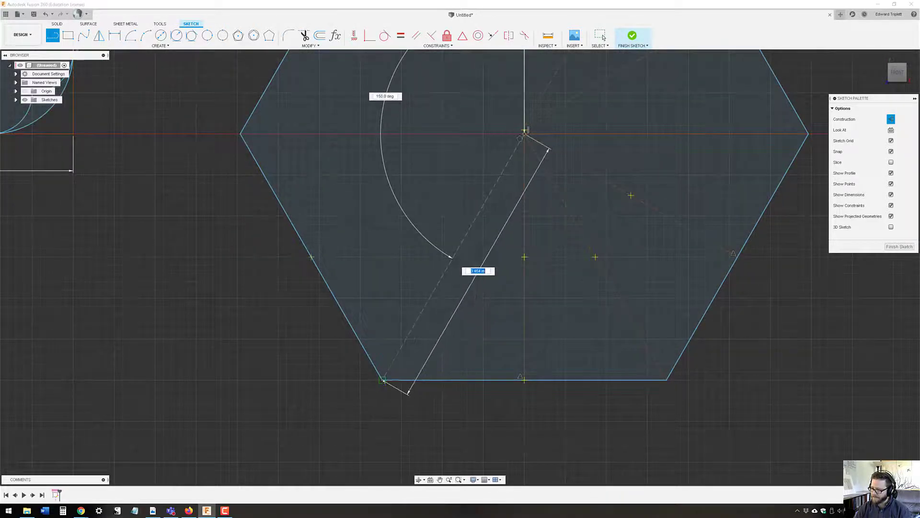
key(Escape)
Step: Draw construction lines from the hexagon's center to the lower-left edge midpoint, the left corner and the upper-left edge midpoint
middle_drag(526, 128, 504, 258)
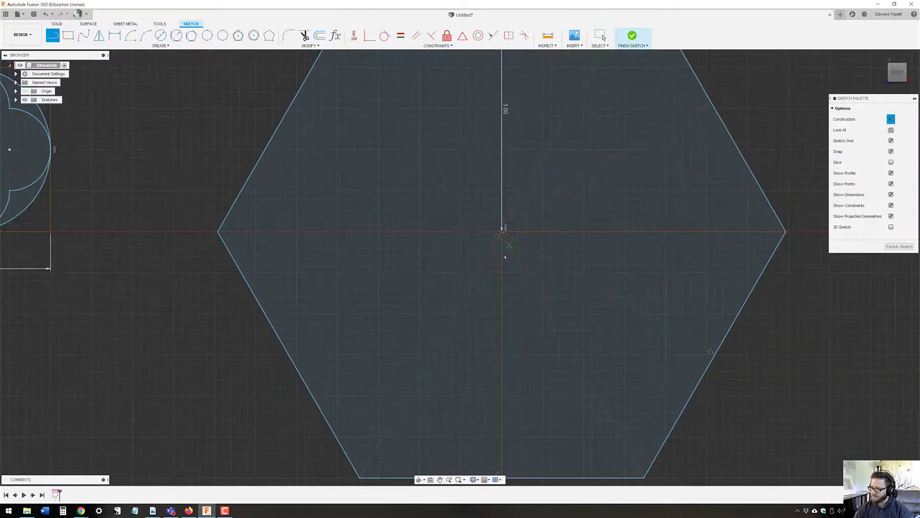
click(502, 232)
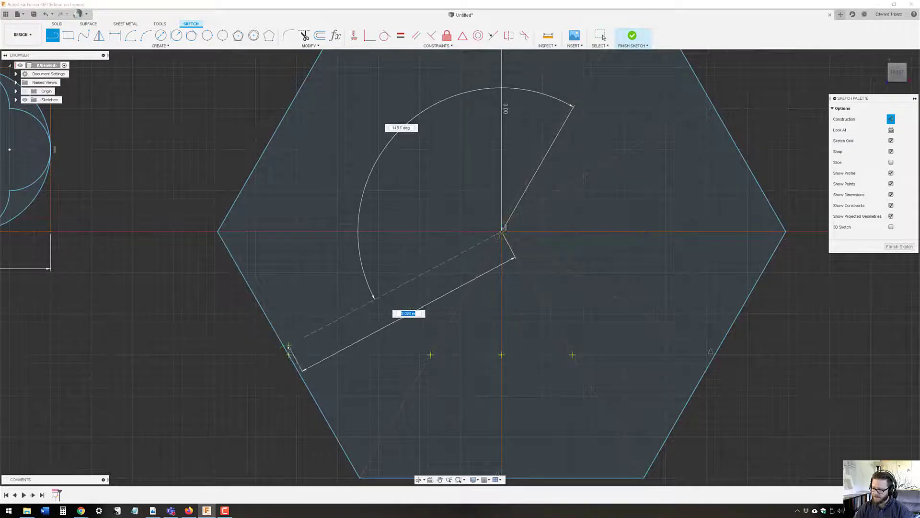
click(289, 354)
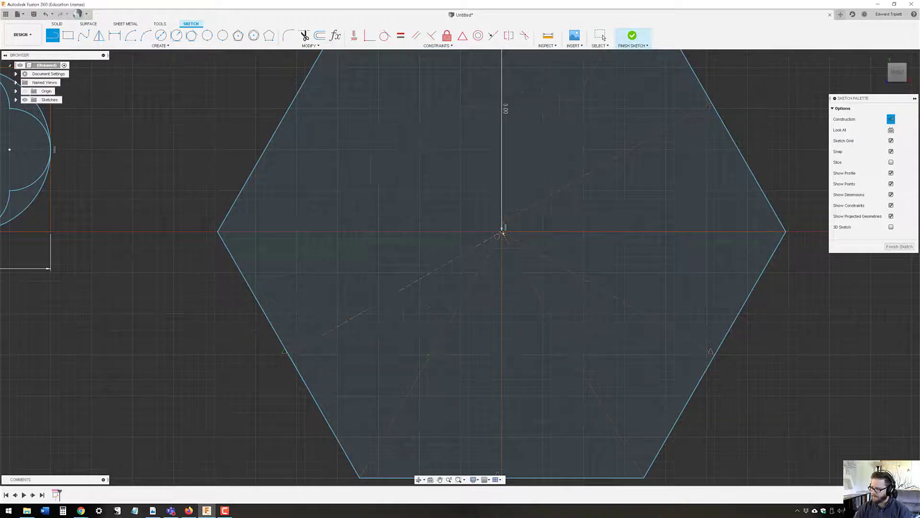
click(502, 231)
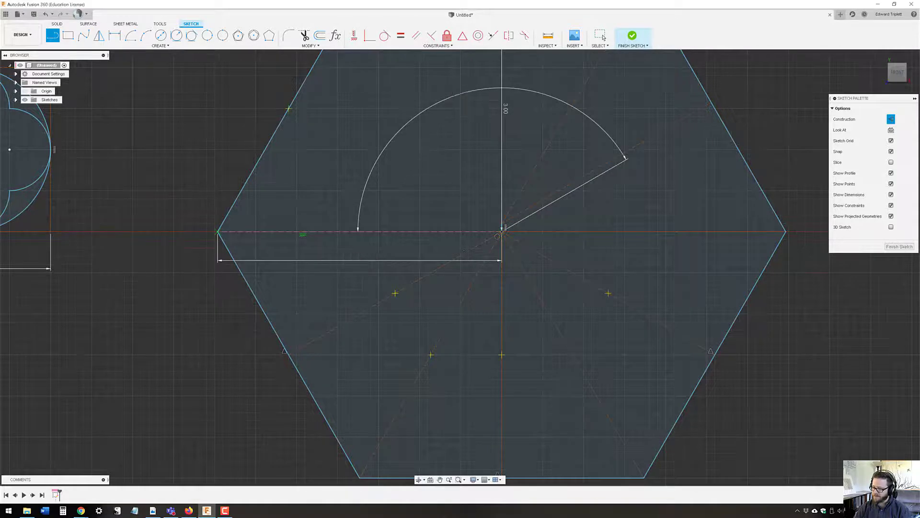
middle_drag(464, 250, 436, 359)
click(474, 341)
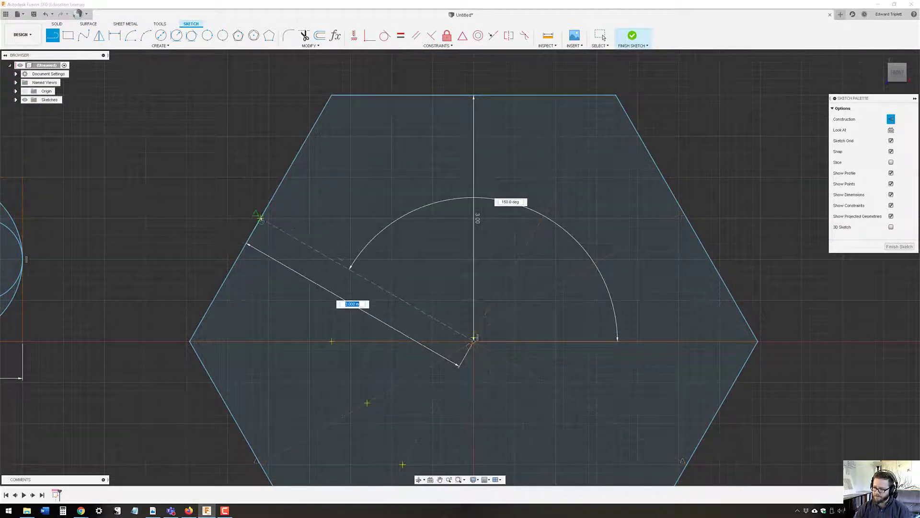
key(Escape)
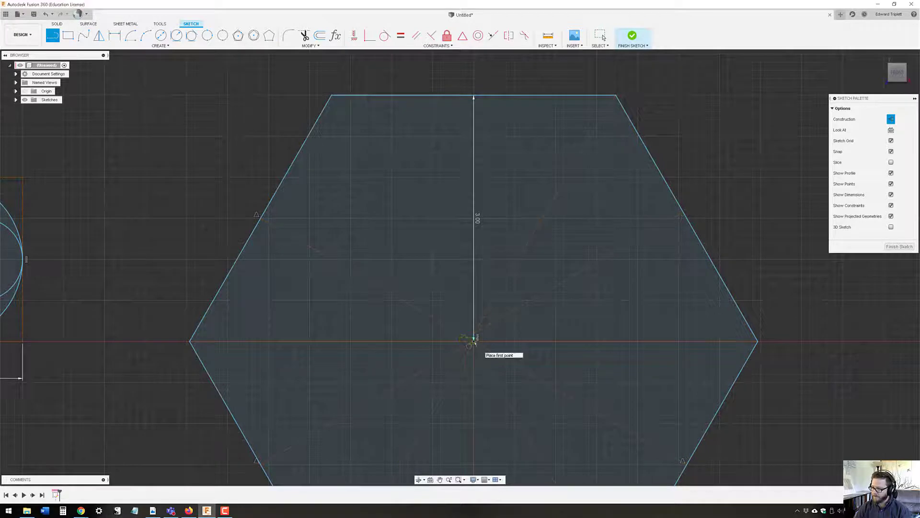
Step: Draw construction lines from the hexagon's center to the upper-left corner and the top edge midpoint
click(475, 341)
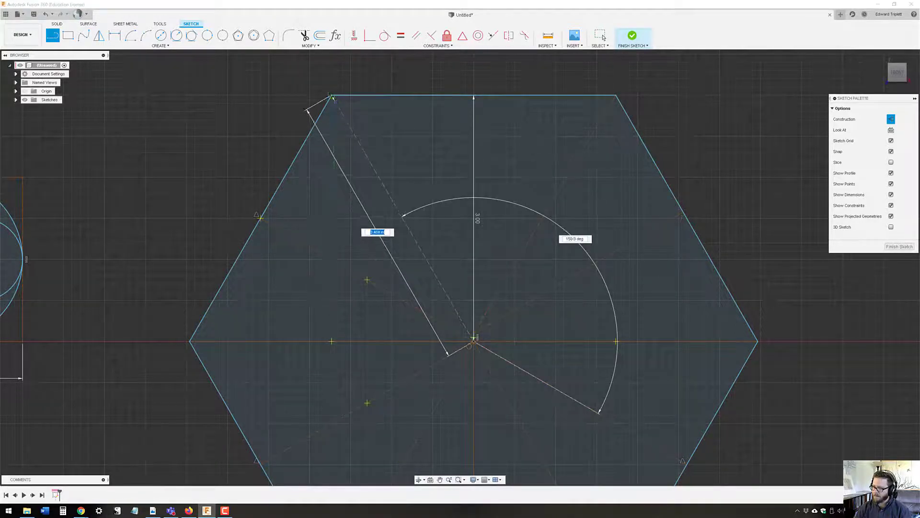
key(Escape)
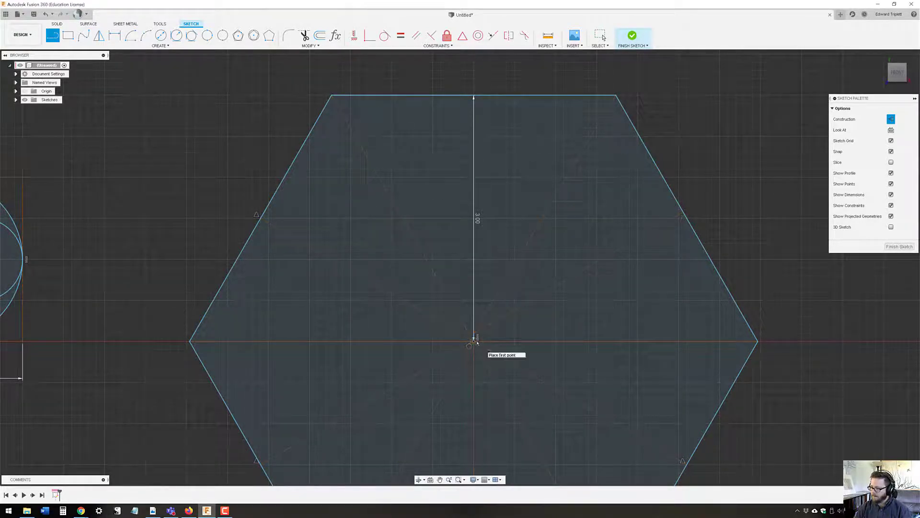
click(474, 341)
click(474, 97)
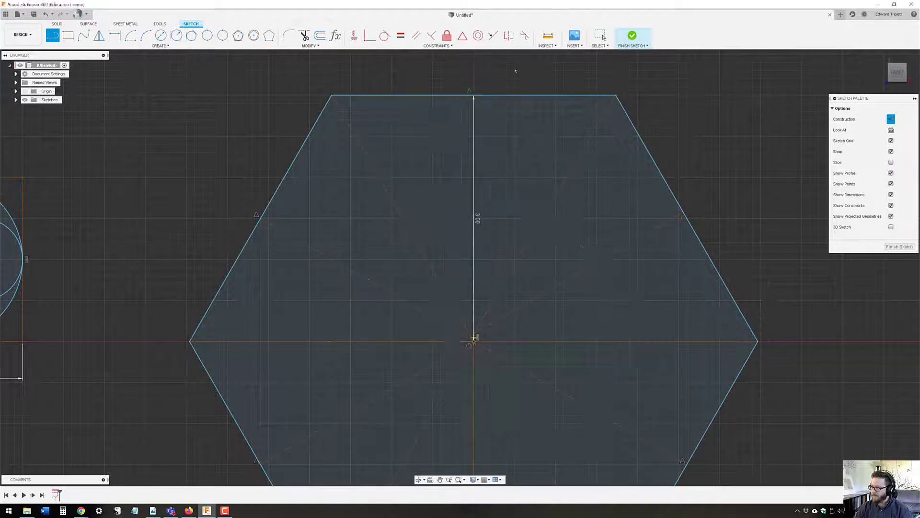
key(Escape)
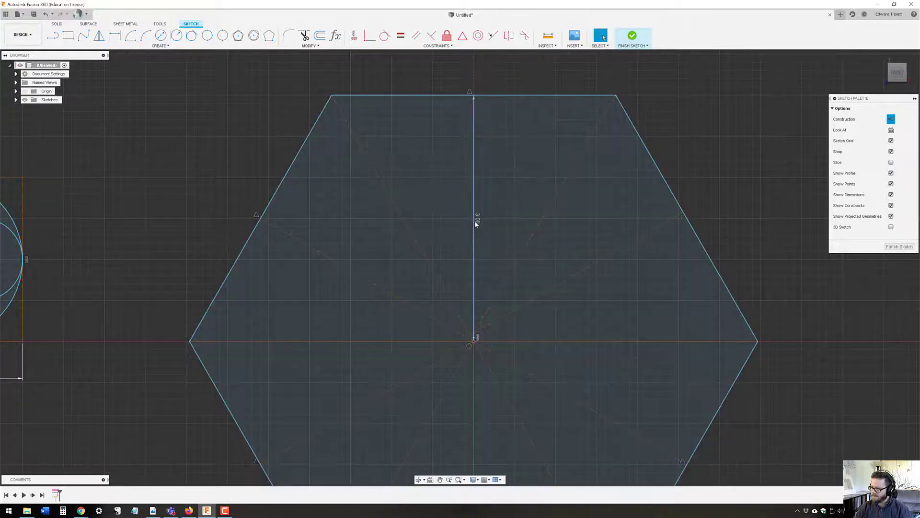
Step: Delete the hexagon's 3 m dimension and the construction lines running to its upper-right corner and upper-right edge midpoint
click(477, 223)
key(Delete)
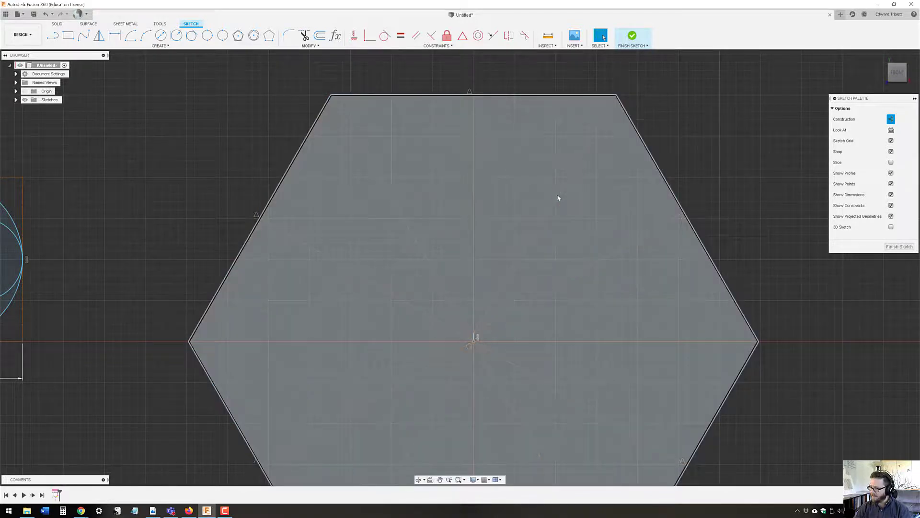
click(557, 194)
click(557, 194)
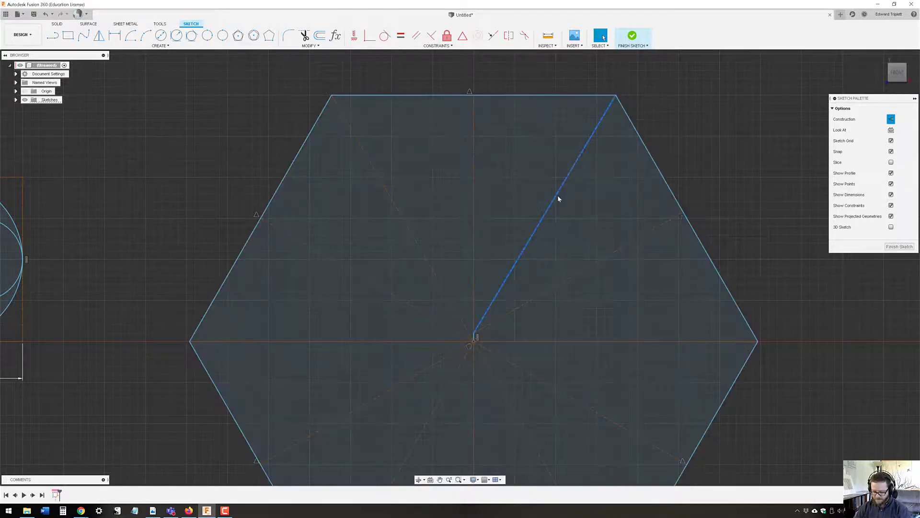
key(Delete)
click(580, 272)
key(Delete)
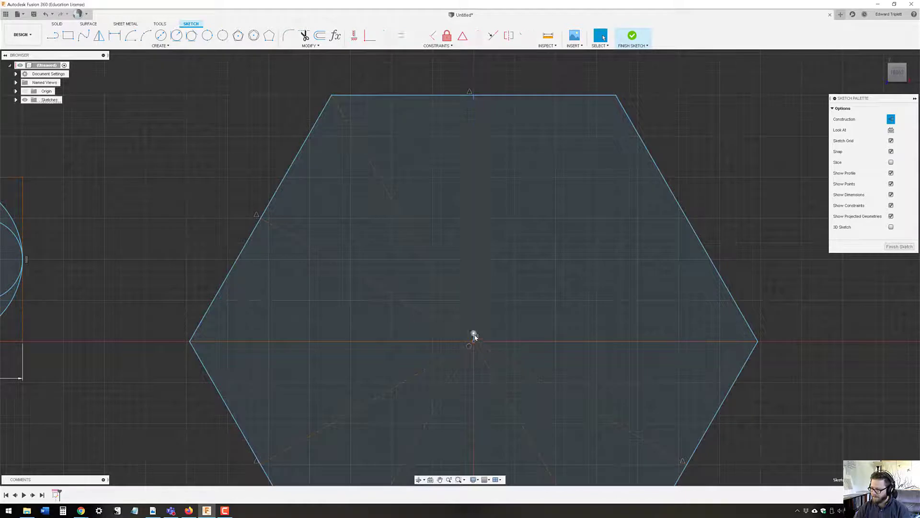
Step: Delete the vertical construction line to the top edge and the short stray vertical segment just above the hexagon's center
click(474, 336)
scroll(473, 339, up, 8)
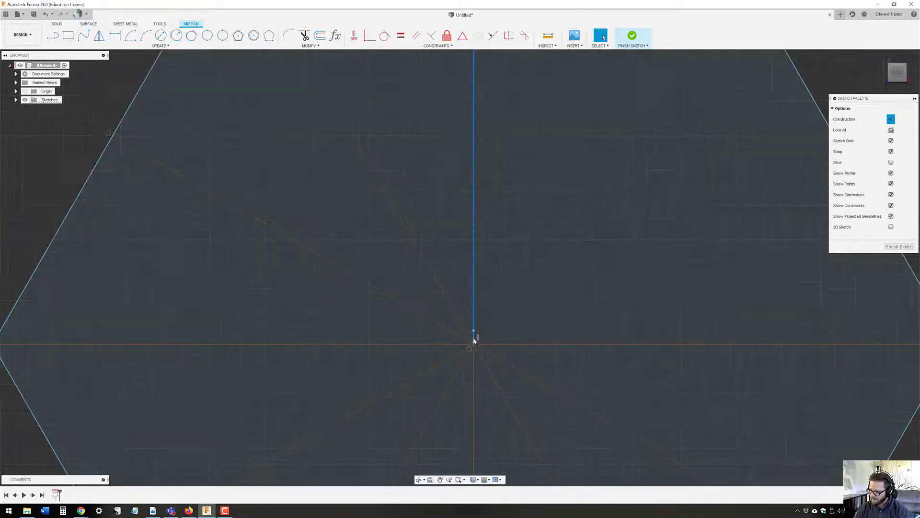
click(473, 330)
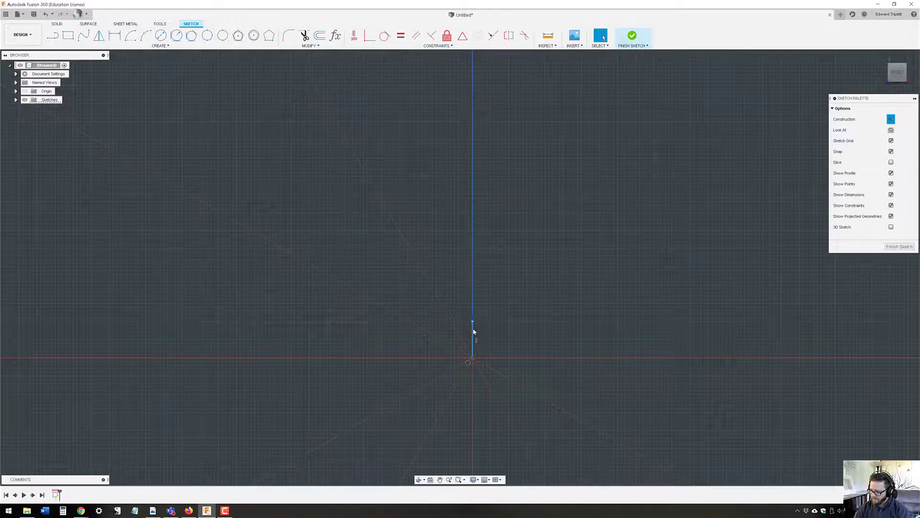
key(Delete)
click(473, 337)
click(473, 337)
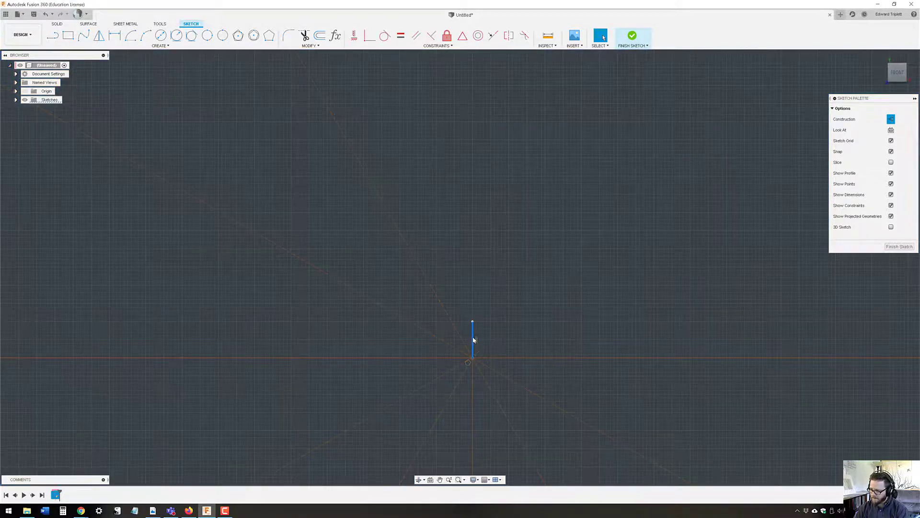
key(Delete)
scroll(472, 336, down, 6)
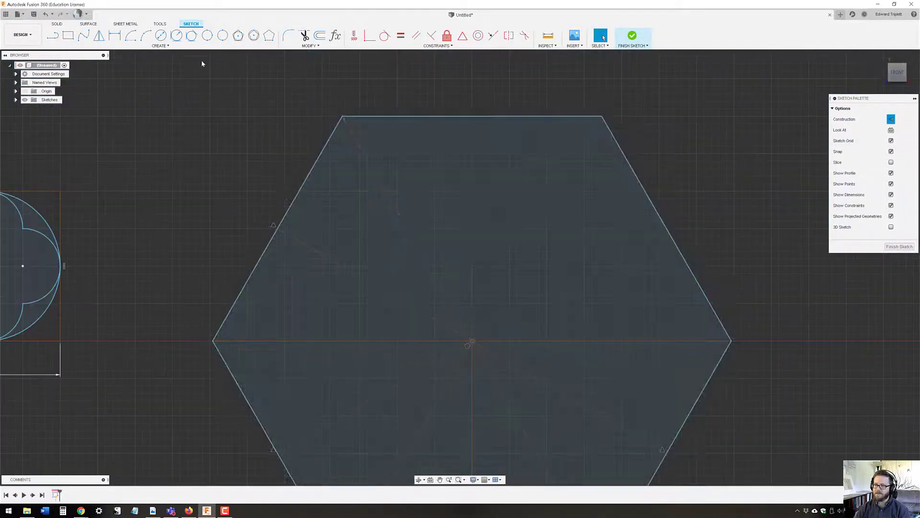
Step: Draw construction lines from the large hexagon's centre to its top edge's midpoint and to its upper-right corner
click(53, 36)
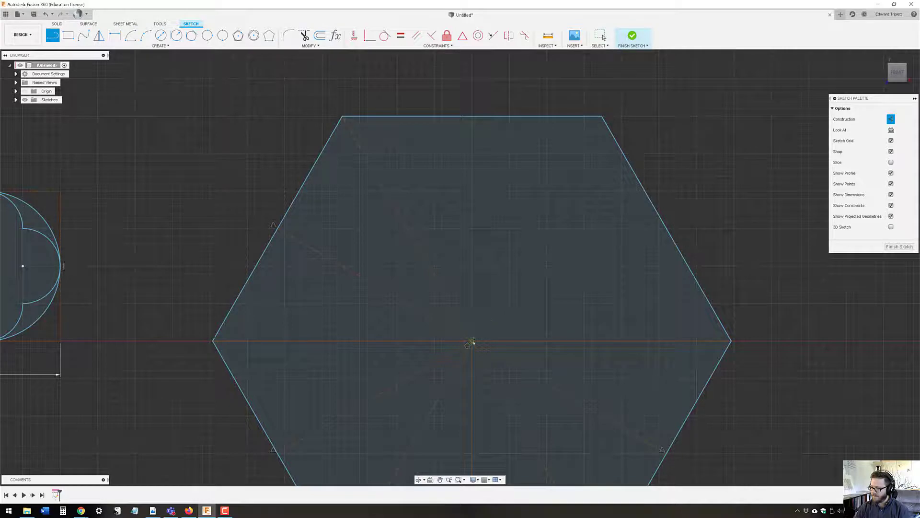
click(473, 341)
click(473, 116)
key(Escape)
click(472, 340)
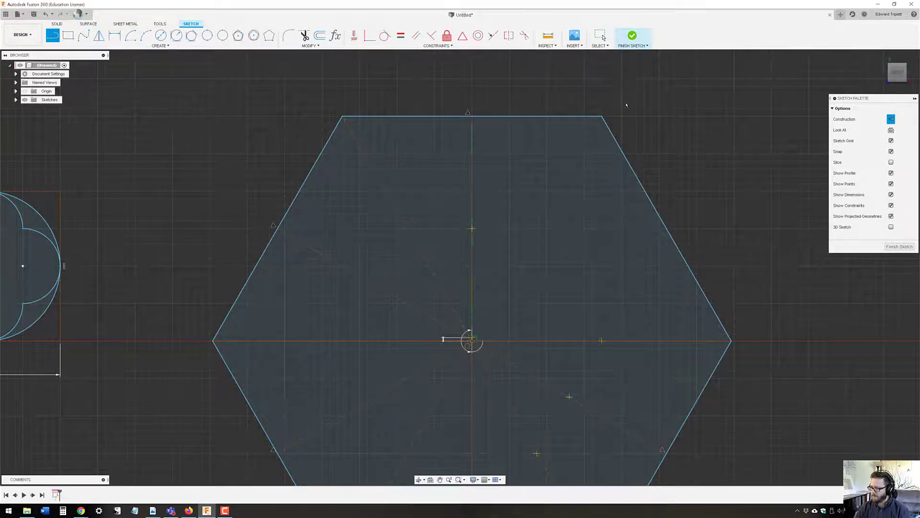
click(602, 116)
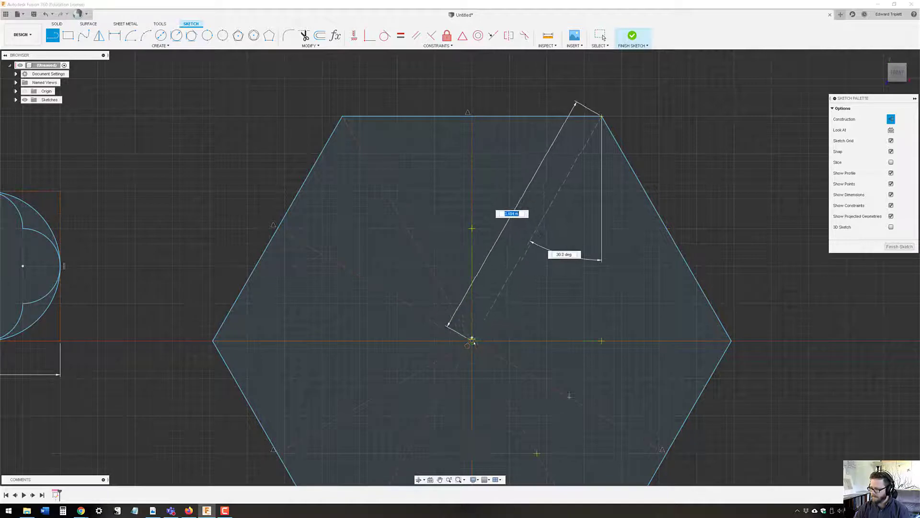
click(473, 340)
Step: Draw a construction line from the hexagon's centre to the midpoint of its upper-right edge
scroll(467, 336, up, 8)
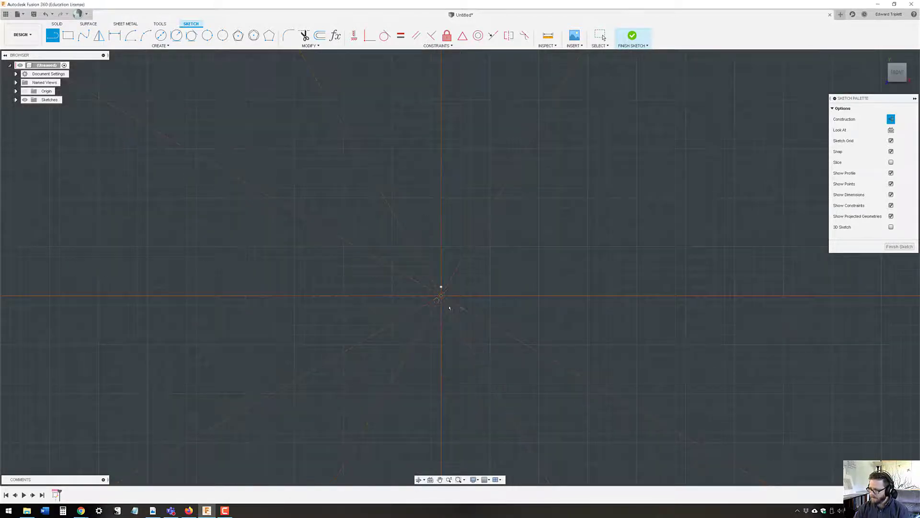
scroll(430, 282, down, 6)
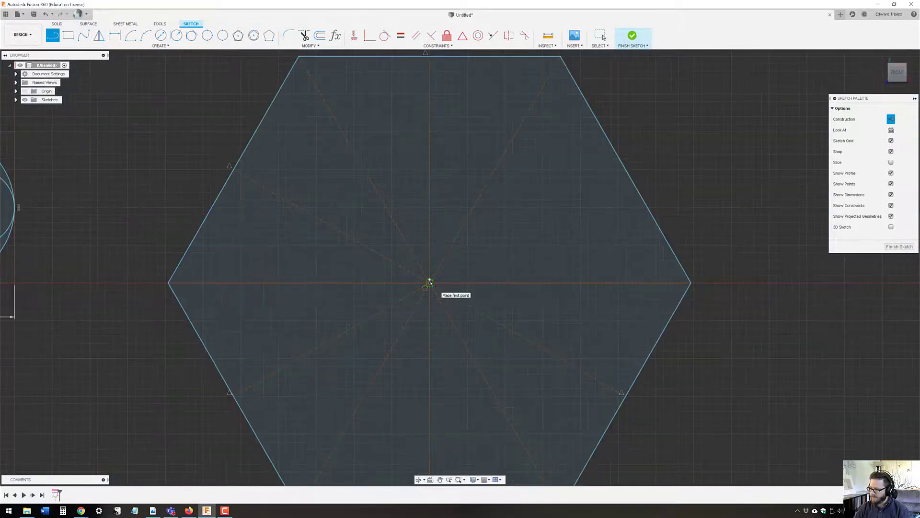
scroll(431, 282, up, 5)
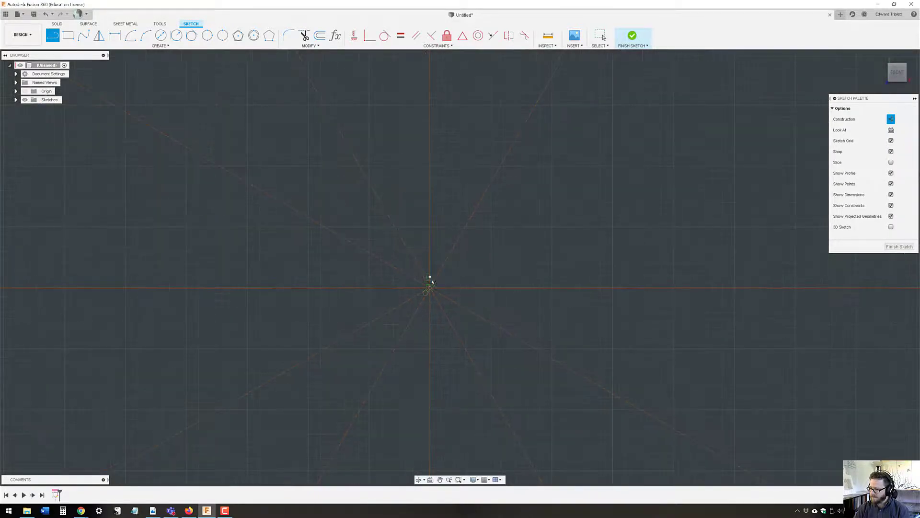
scroll(431, 290, down, 2)
scroll(431, 290, down, 3)
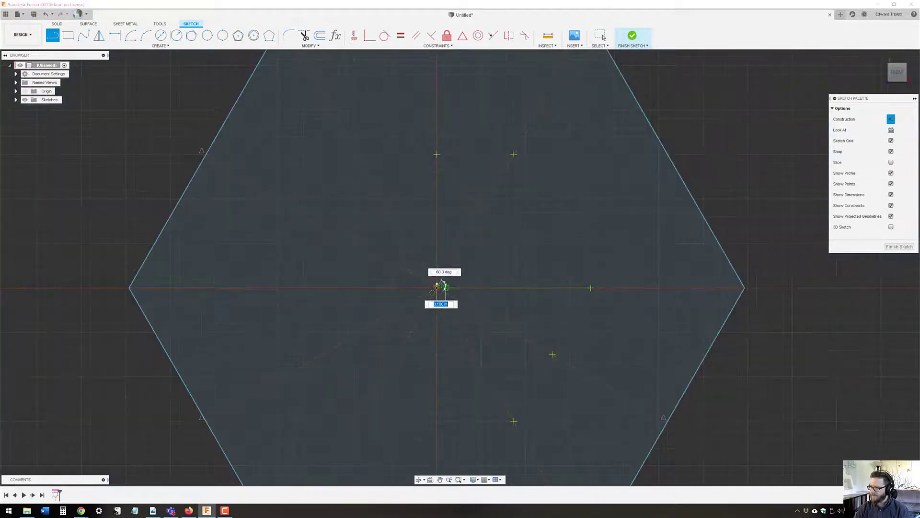
click(438, 287)
click(630, 180)
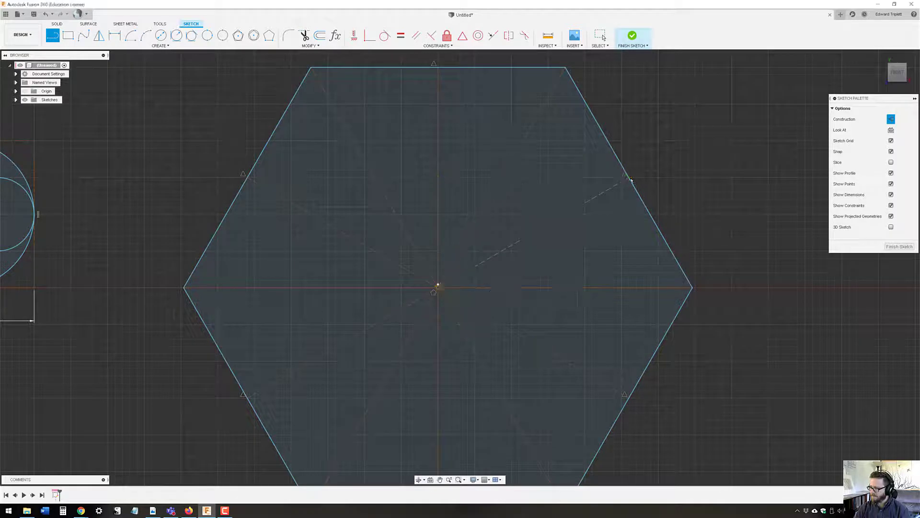
Step: Delete the misaligned vertical construction line that ends just above the hexagon's centre
click(600, 35)
scroll(436, 268, up, 5)
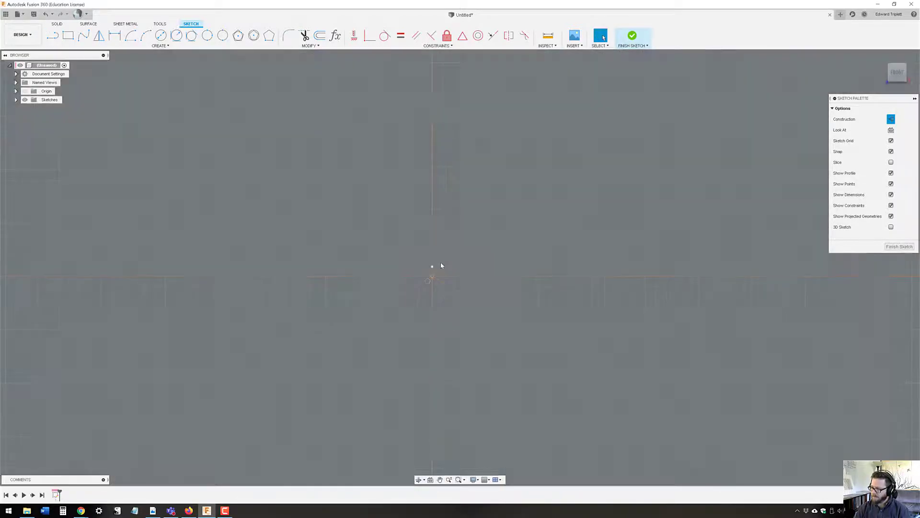
click(435, 269)
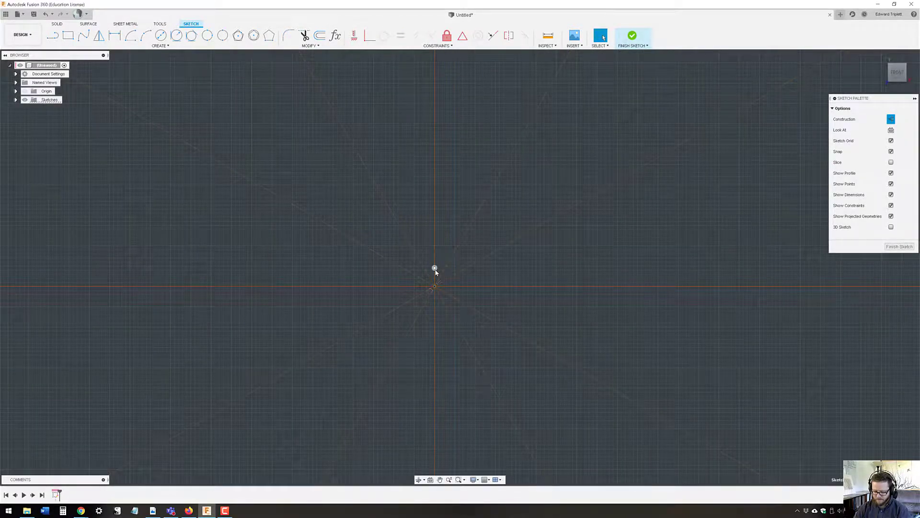
key(Escape)
click(436, 278)
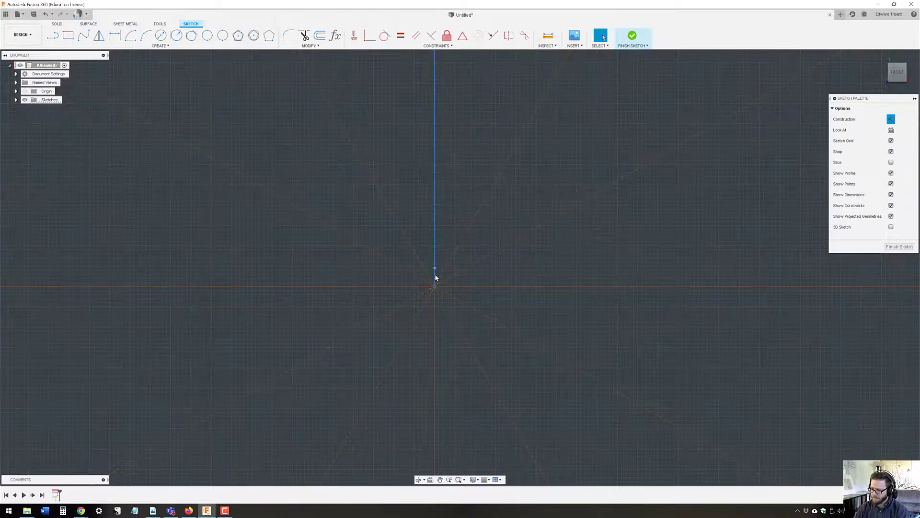
key(Escape)
click(436, 275)
key(Delete)
scroll(435, 275, down, 5)
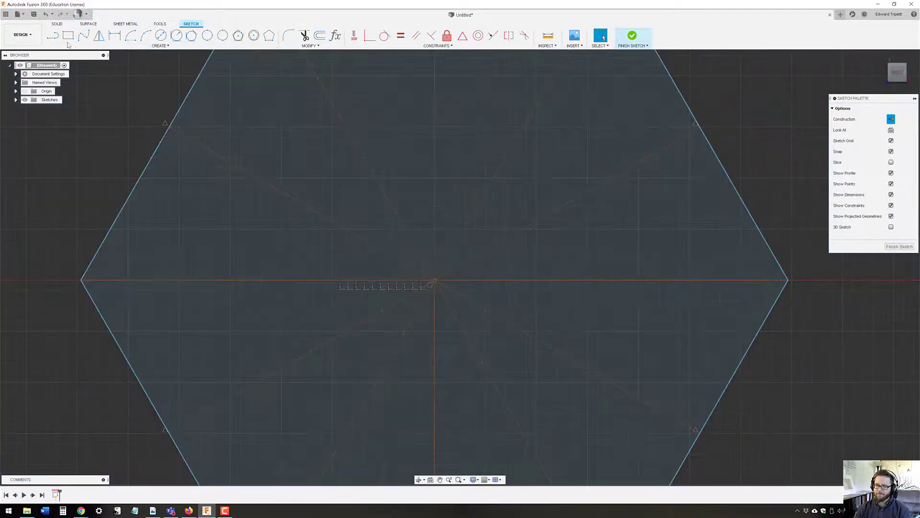
Step: Redraw the vertical construction line from the hexagon's exact centre to the midpoint of its top edge
key(l)
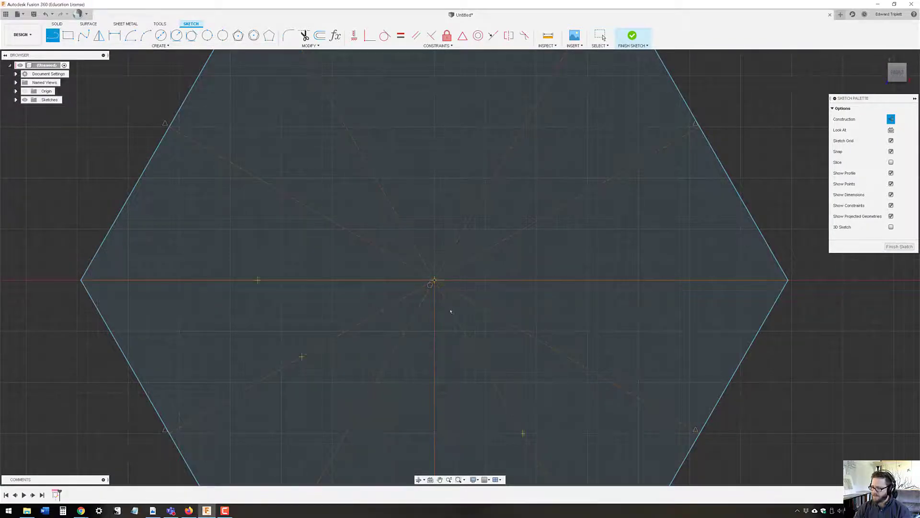
click(434, 280)
scroll(433, 336, down, 4)
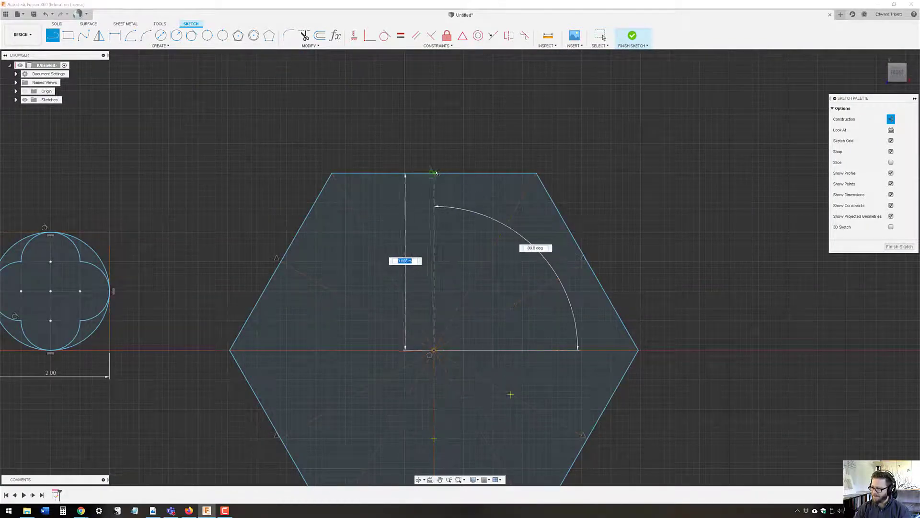
key(Escape)
Step: Sketch a small 2-tangent construction circle between the hexagon's right horizontal line and the line to its upper-right edge midpoint
scroll(534, 336, down, 3)
middle_drag(527, 338, 546, 240)
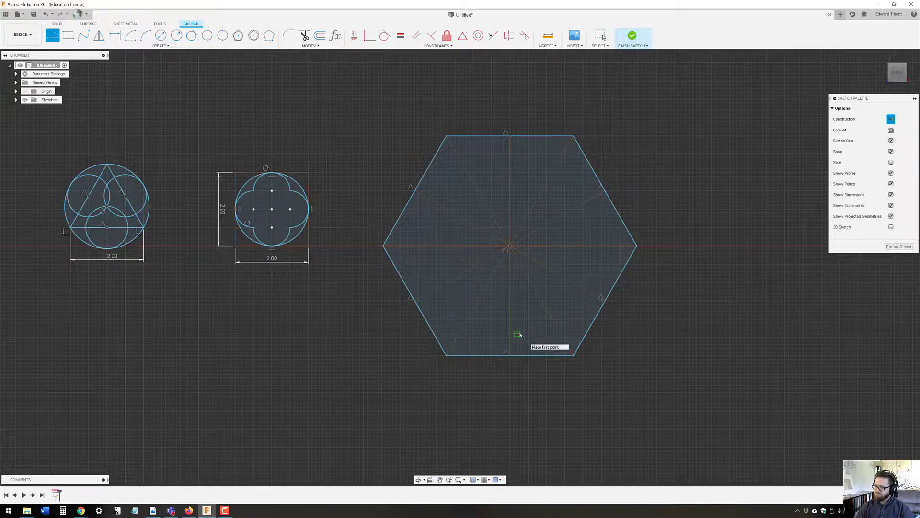
scroll(518, 334, up, 1)
scroll(513, 130, up, 2)
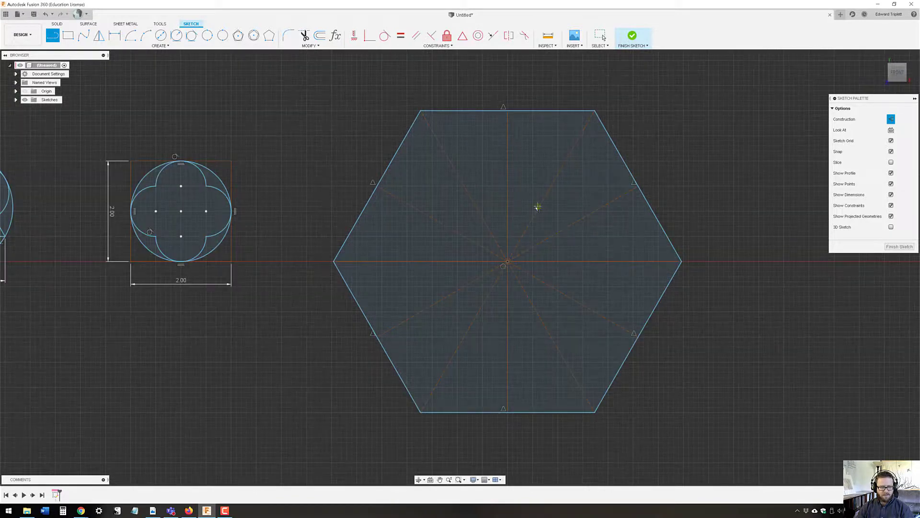
scroll(537, 207, up, 1)
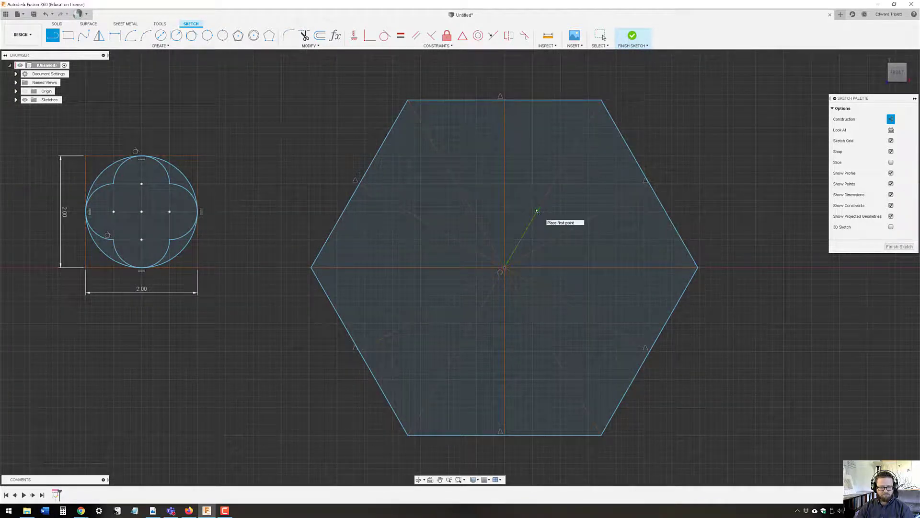
middle_drag(566, 226, 475, 221)
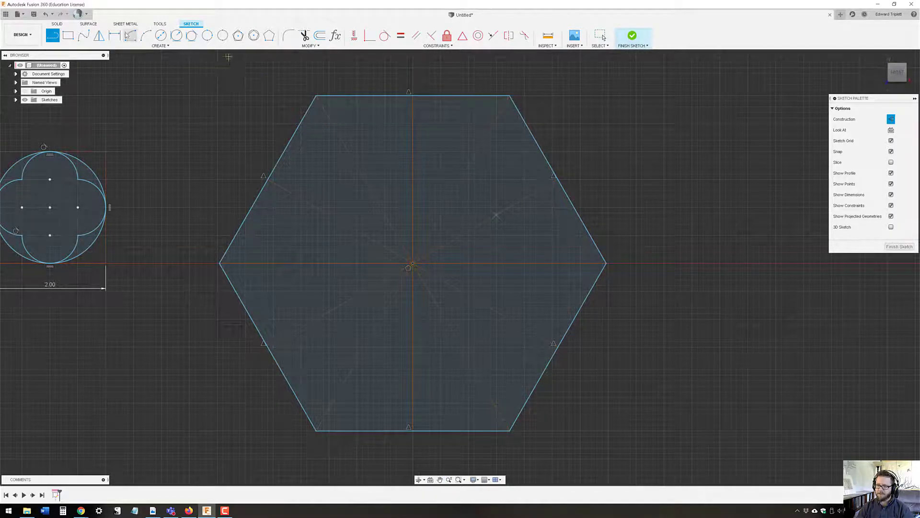
click(176, 36)
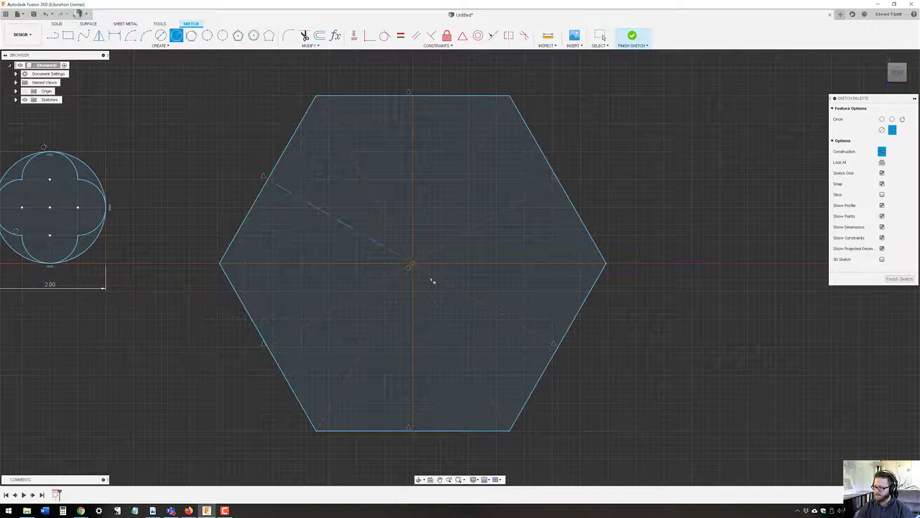
click(509, 265)
click(518, 205)
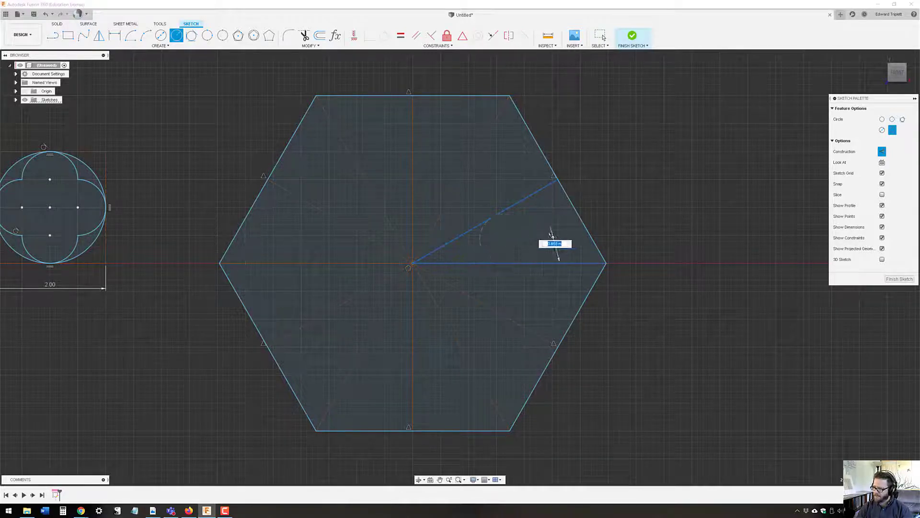
click(517, 245)
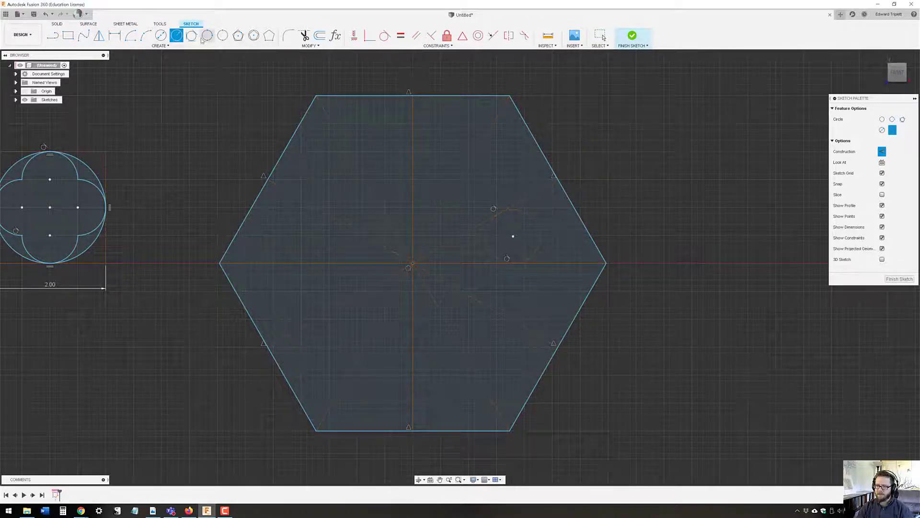
Step: Draw a construction circle about 3.46 in in diameter, centred on the hexagon and passing through the midpoint of its upper-left corner line
click(164, 36)
click(412, 264)
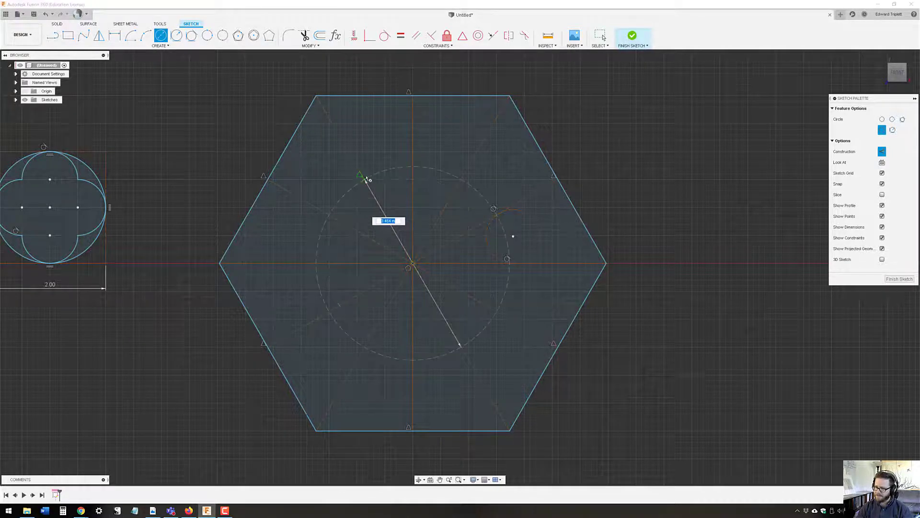
click(365, 181)
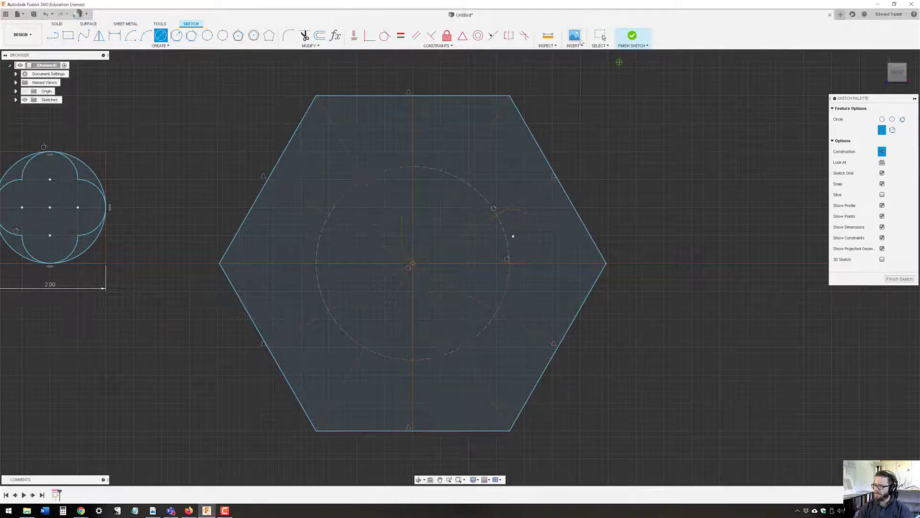
Step: Try to move the small tangent circle's centre onto the large construction circle, and undo the move
click(601, 36)
click(533, 220)
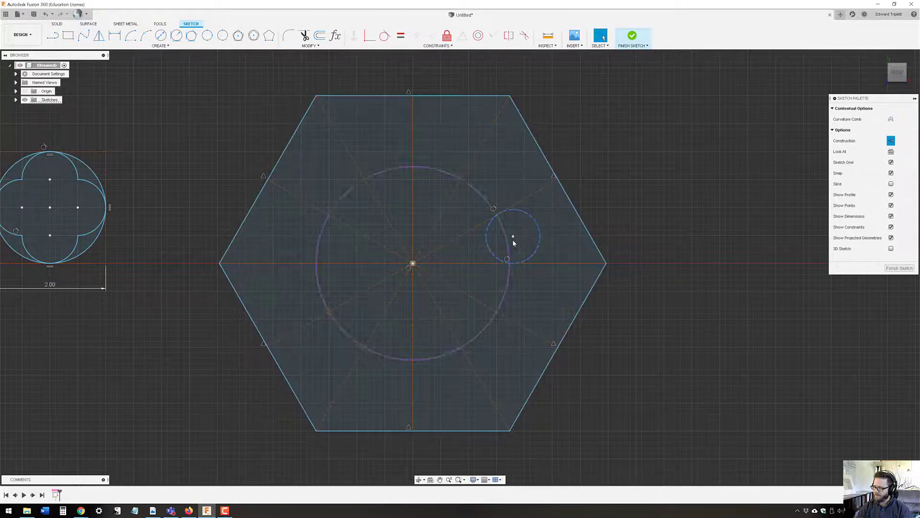
drag(513, 237, 508, 240)
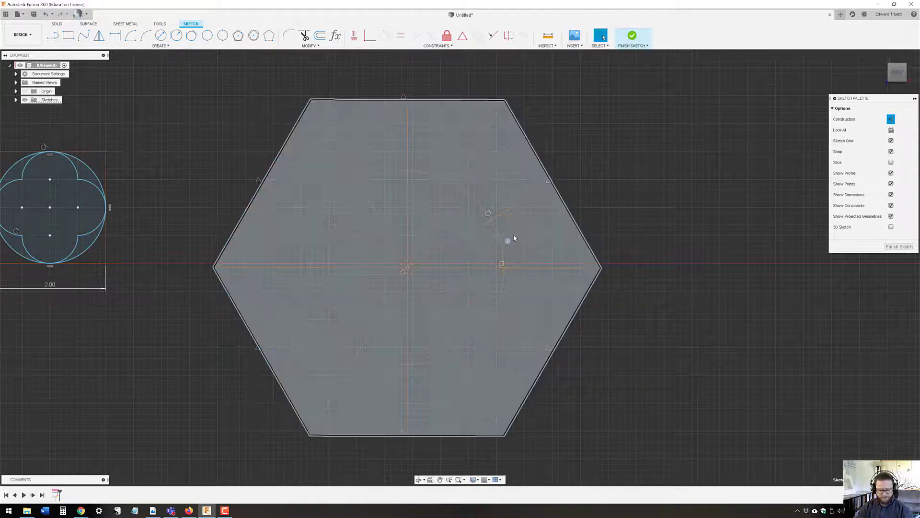
key(ctrl+z)
Step: Replace the small tangent circle with a larger 2-tangent construction circle touching the same two lines
click(529, 219)
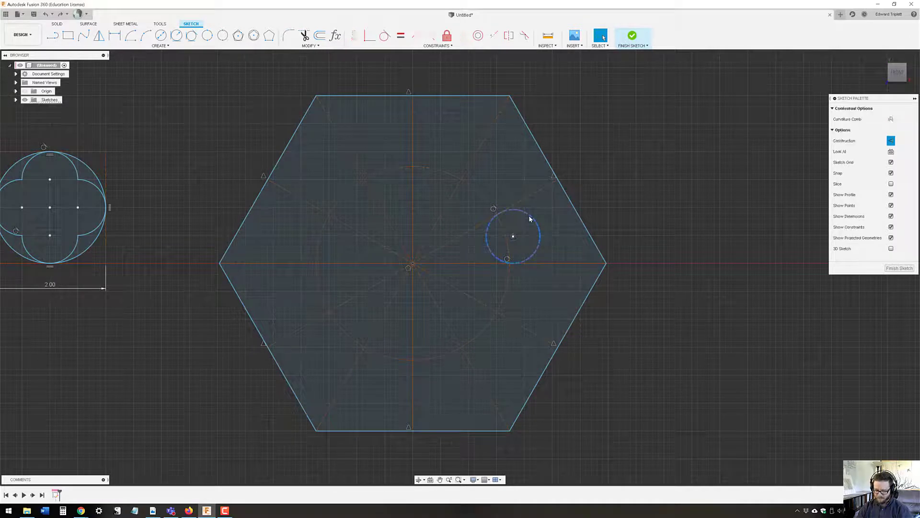
key(Delete)
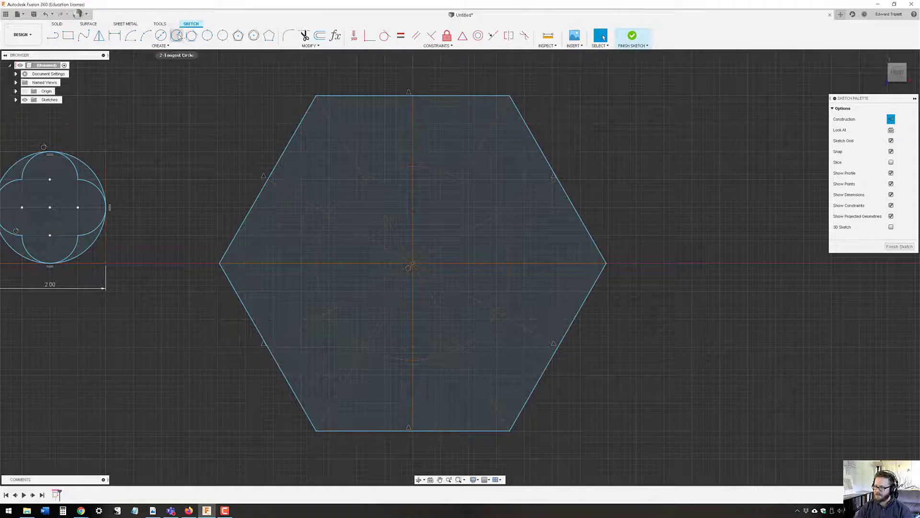
click(177, 36)
click(478, 226)
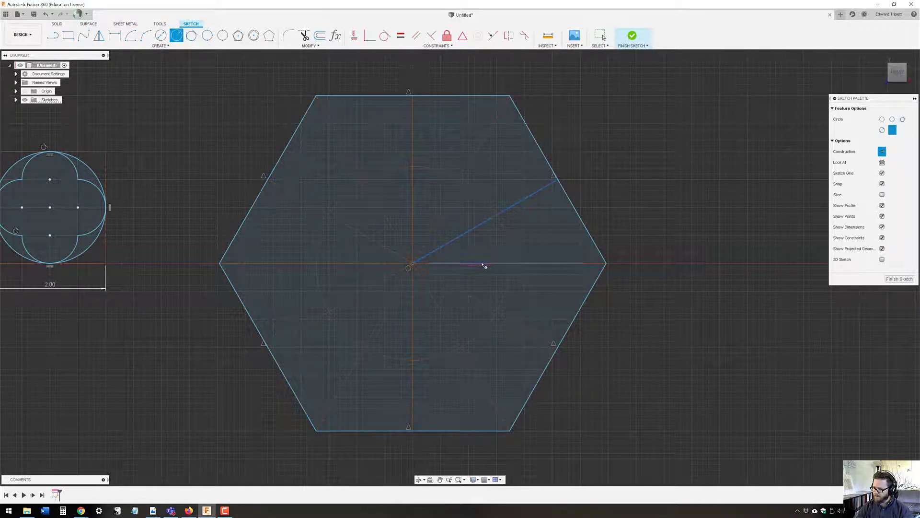
click(482, 263)
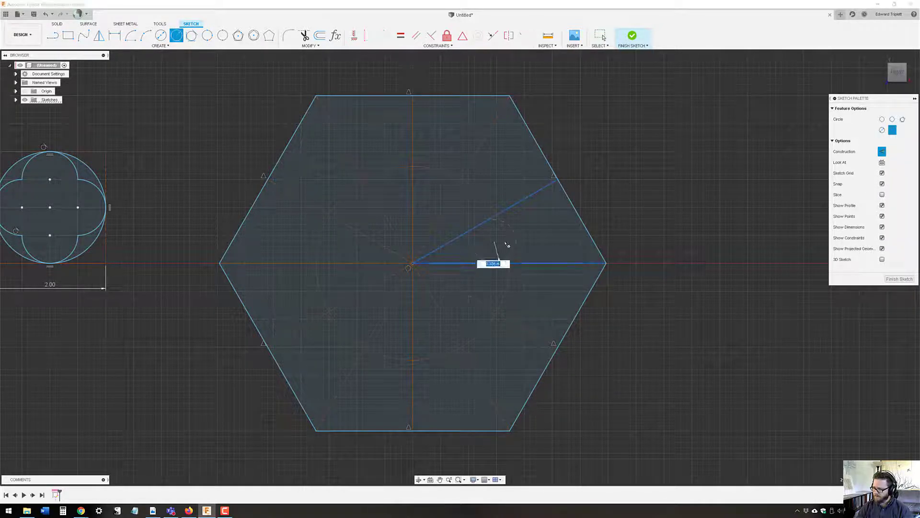
scroll(506, 239, up, 2)
click(529, 232)
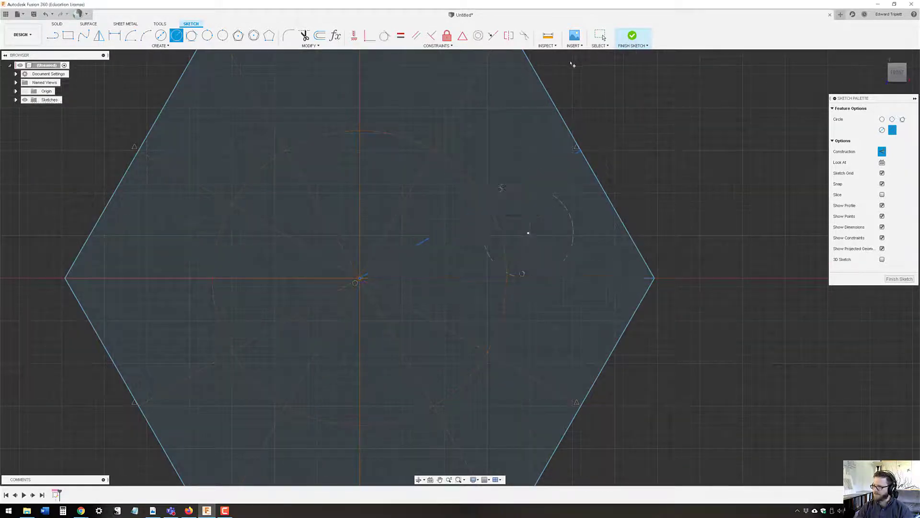
Step: Constrain the tangent circle's centre point to be coincident with the large construction circle
click(600, 35)
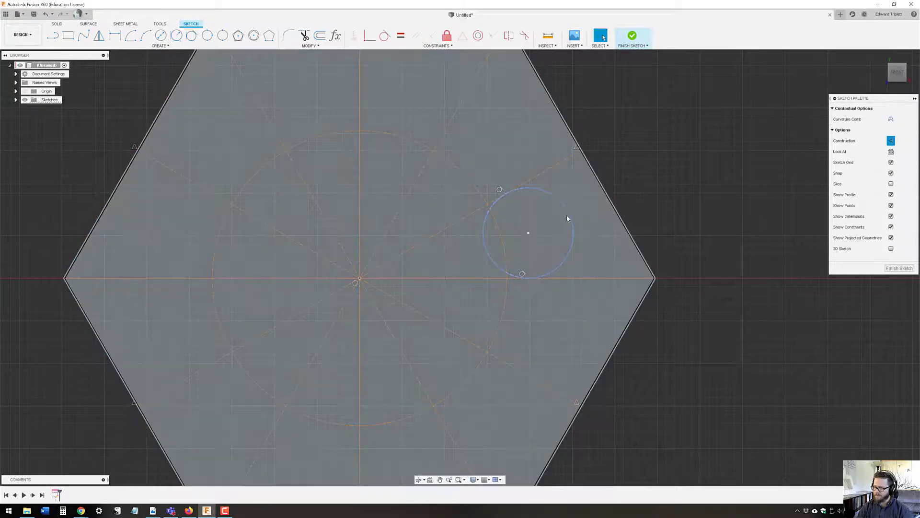
click(528, 234)
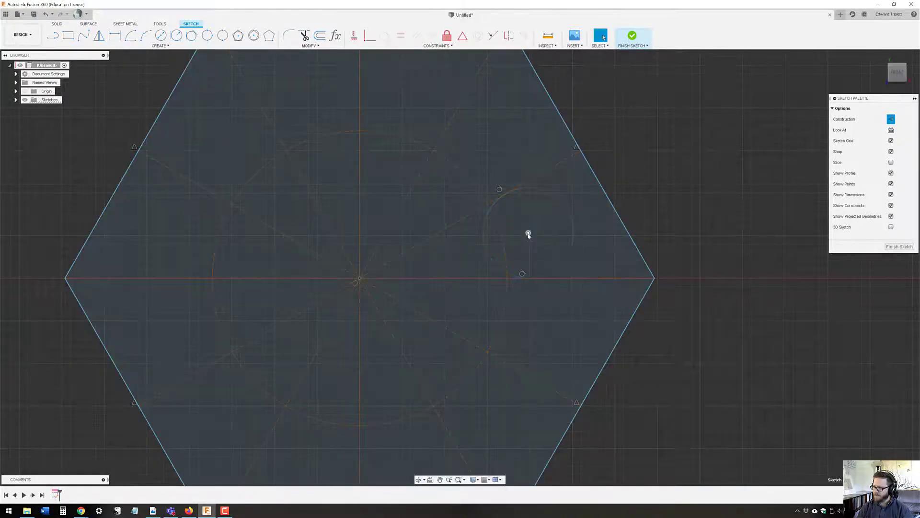
click(370, 35)
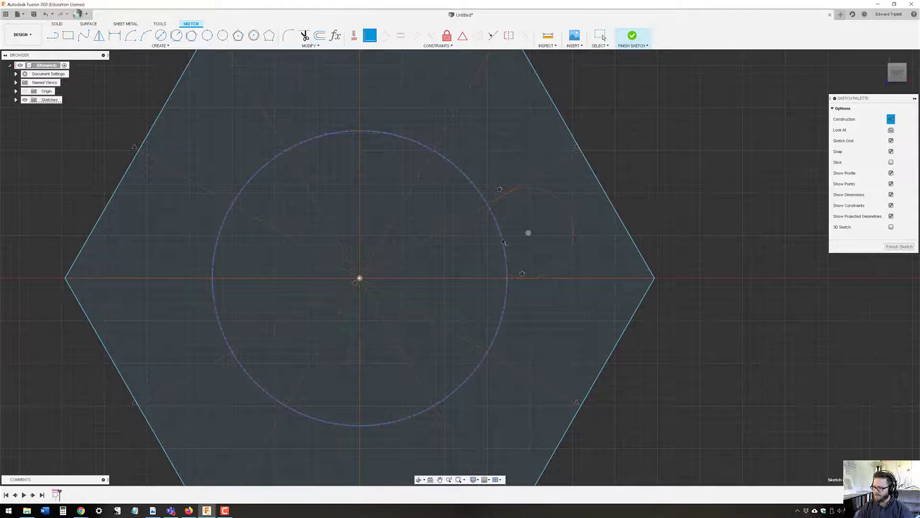
click(503, 243)
scroll(446, 333, down, 3)
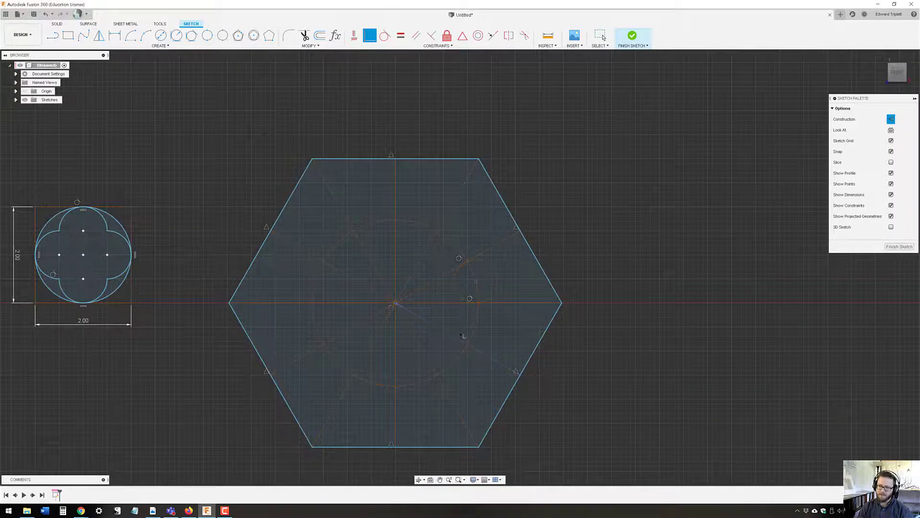
scroll(452, 347, up, 3)
mouse_move(451, 347)
middle_down()
mouse_move(540, 334)
mouse_move(525, 348)
middle_up()
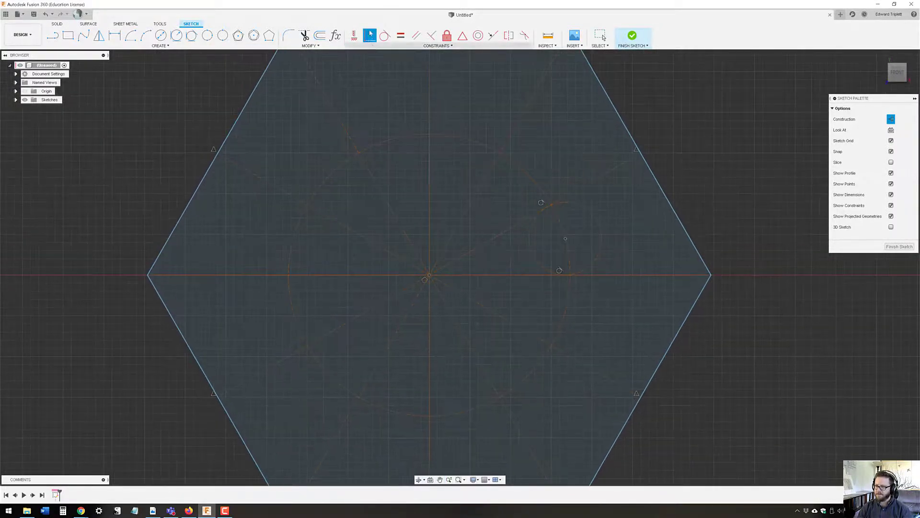
Step: Convert the small circle tangent to the two radial lines from construction to regular sketch geometry
mouse_move(552, 261)
middle_down()
mouse_move(479, 286)
mouse_move(483, 270)
middle_up()
scroll(483, 270, down, 3)
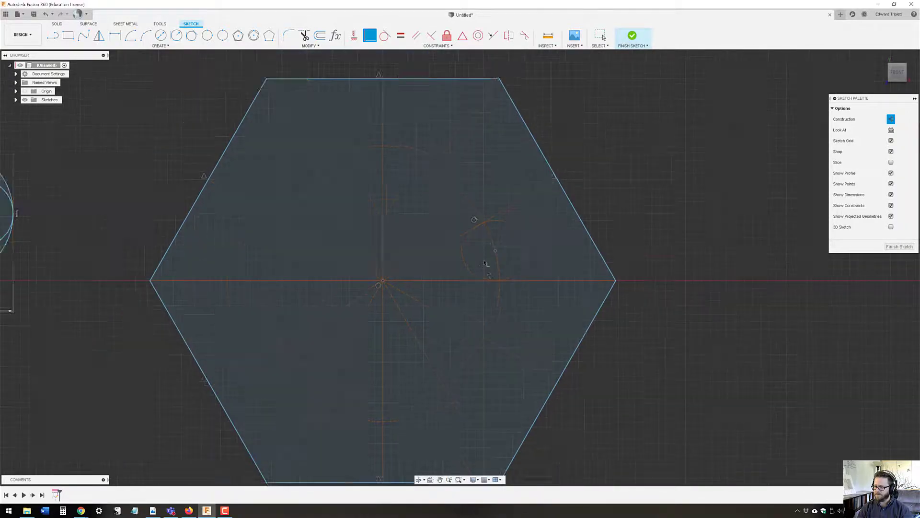
scroll(485, 271, up, 1)
key(Escape)
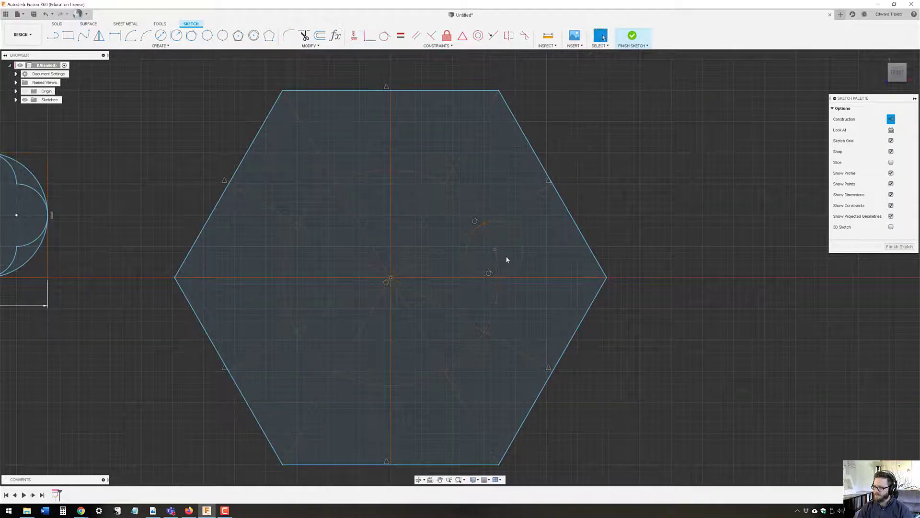
click(516, 233)
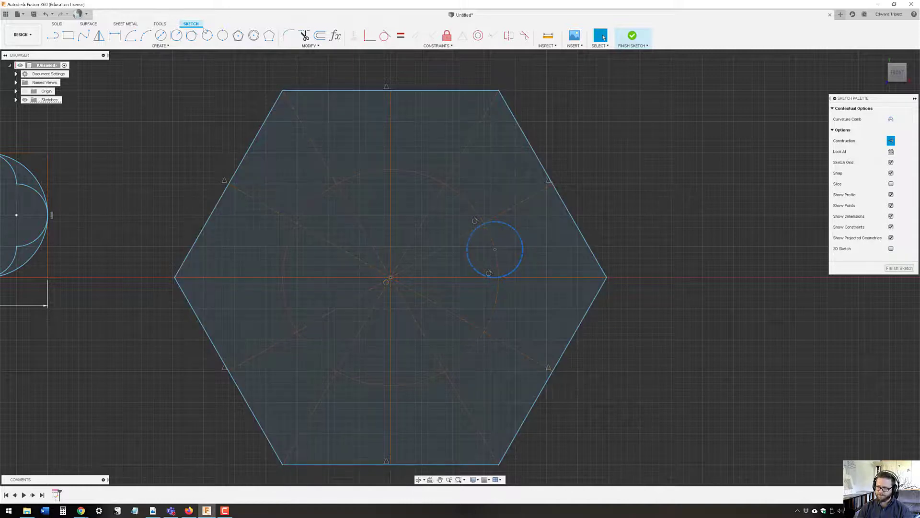
click(162, 47)
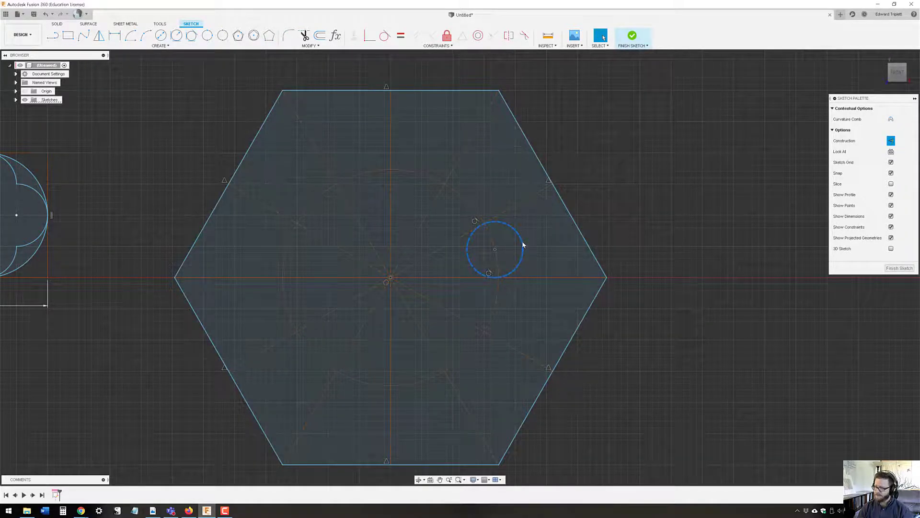
key(Escape)
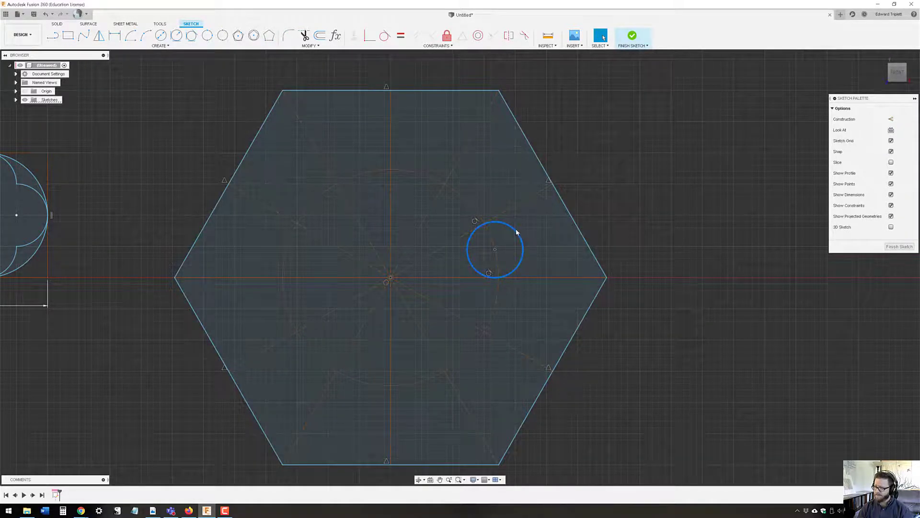
Step: Create a full circular pattern of the small tangent circle around the hexagon's centre point with a quantity of 12
click(153, 46)
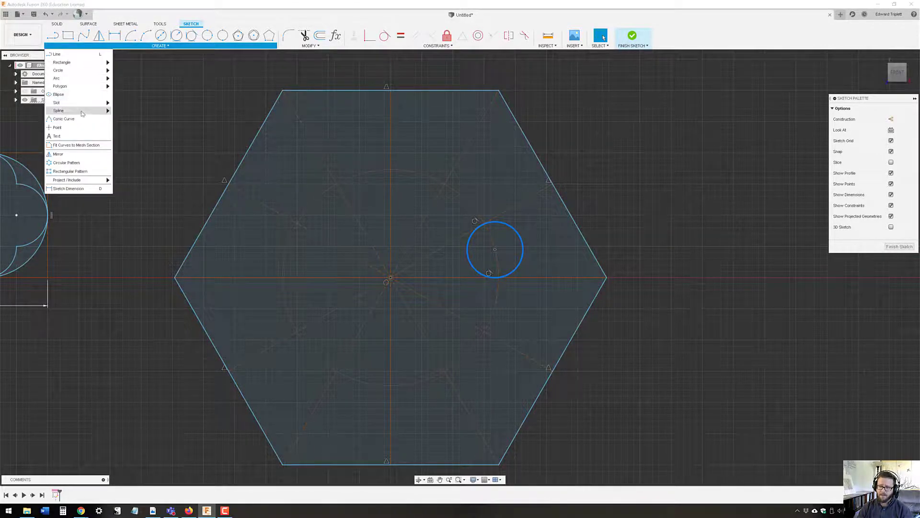
mouse_move(82, 114)
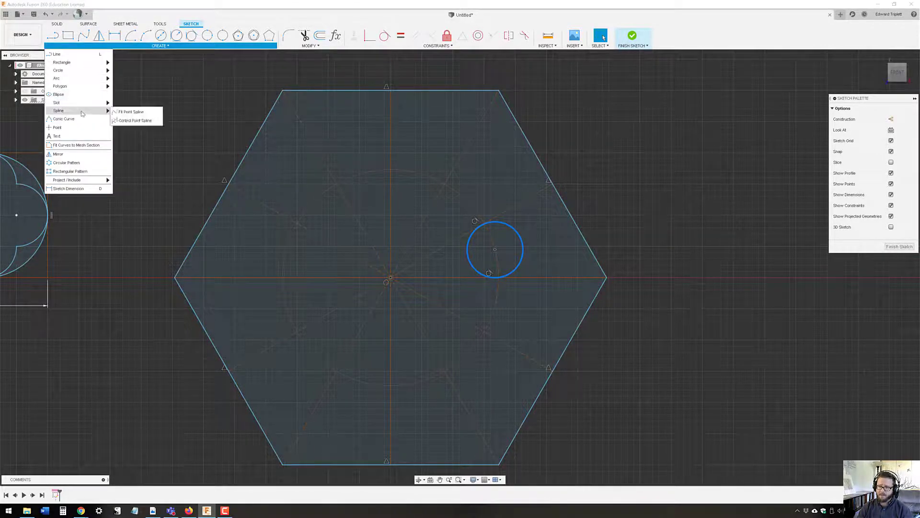
click(67, 163)
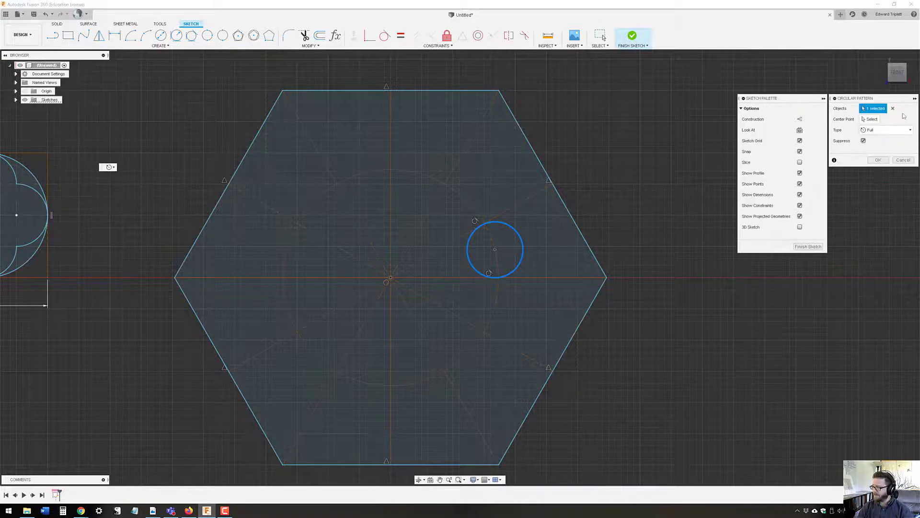
click(870, 119)
click(390, 279)
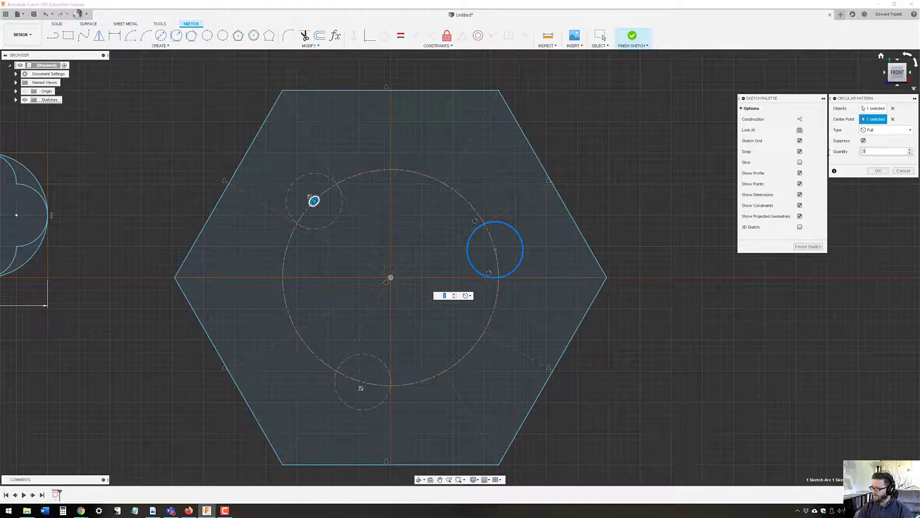
drag(881, 152, 840, 155)
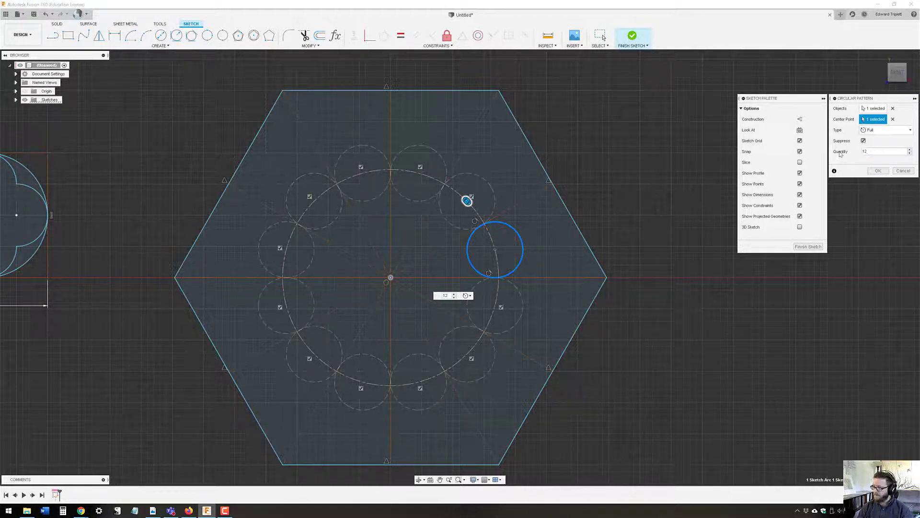
click(881, 171)
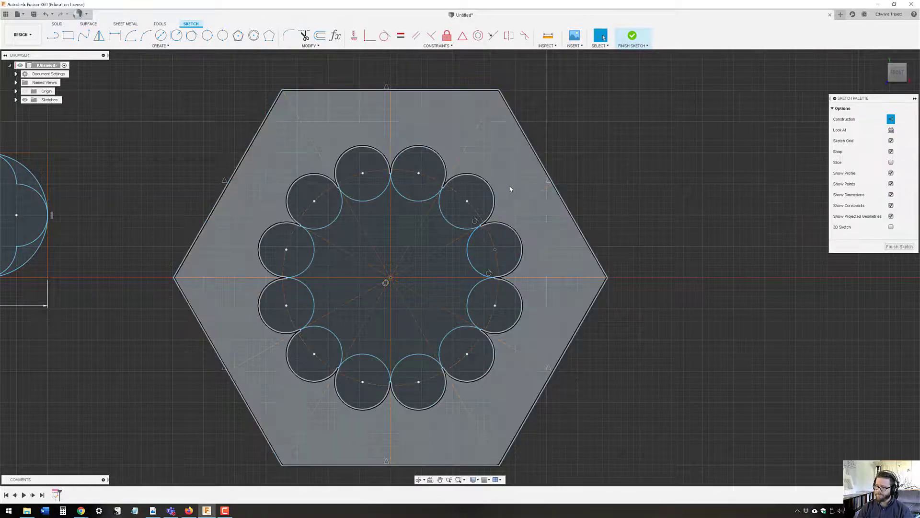
Step: Examine the ring of patterned circles inside the hexagon, its tangent contact points and the enclosed profile
scroll(508, 192, down, 5)
scroll(456, 240, up, 5)
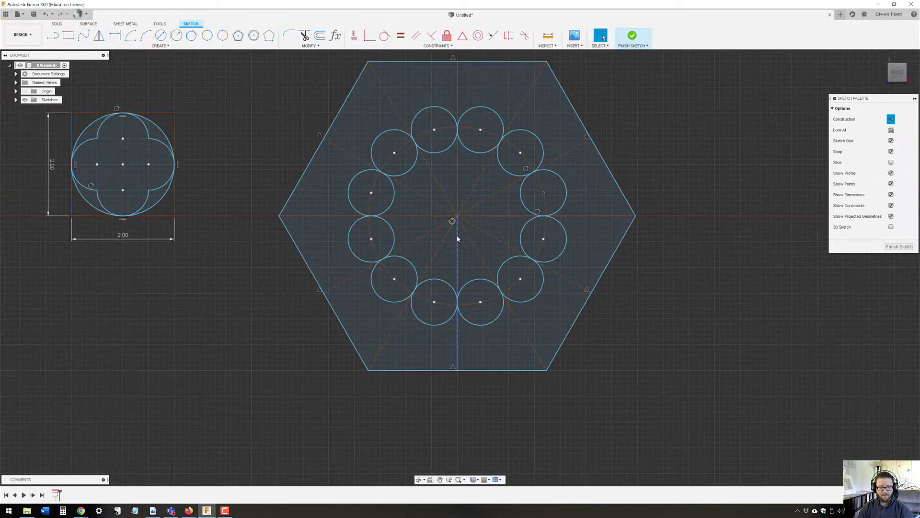
scroll(534, 173, up, 3)
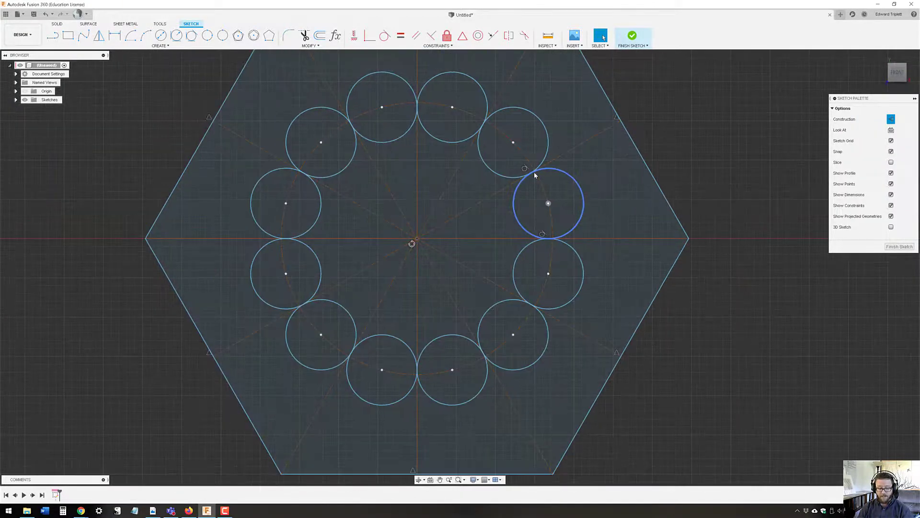
scroll(527, 180, down, 2)
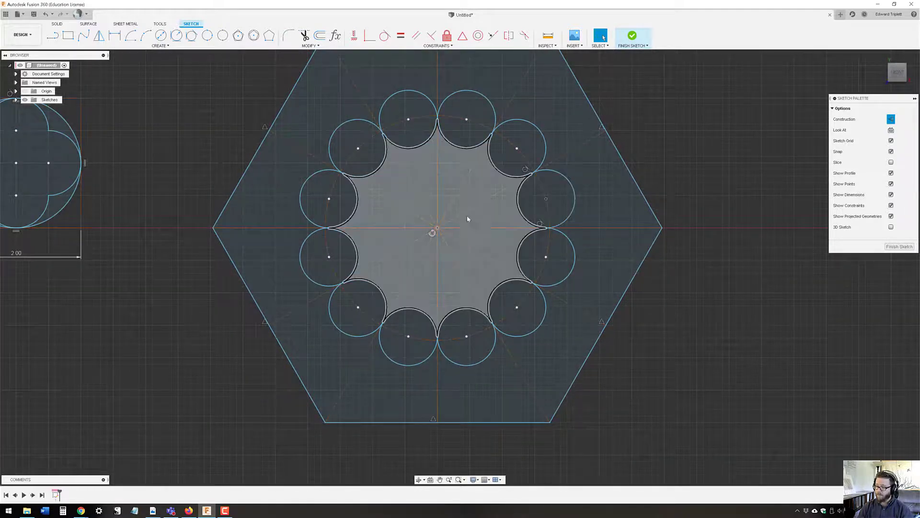
scroll(505, 215, up, 3)
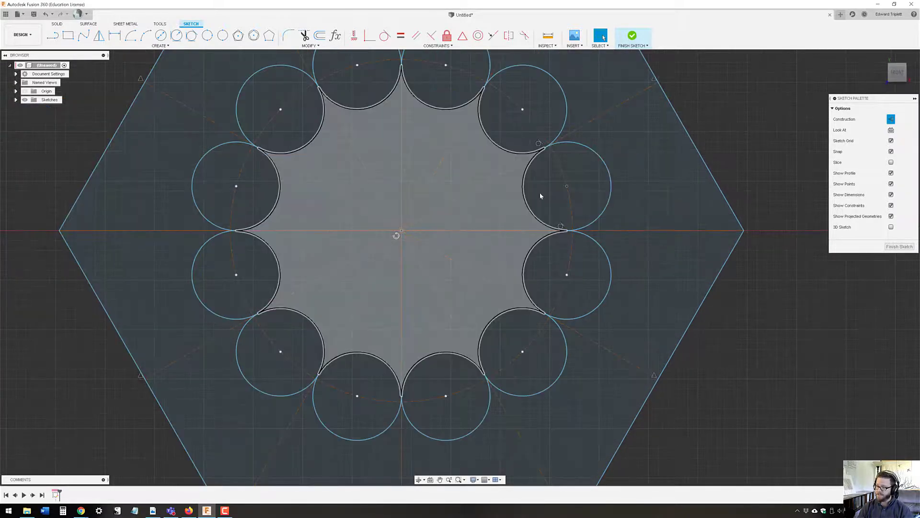
scroll(506, 266, down, 4)
scroll(503, 264, up, 1)
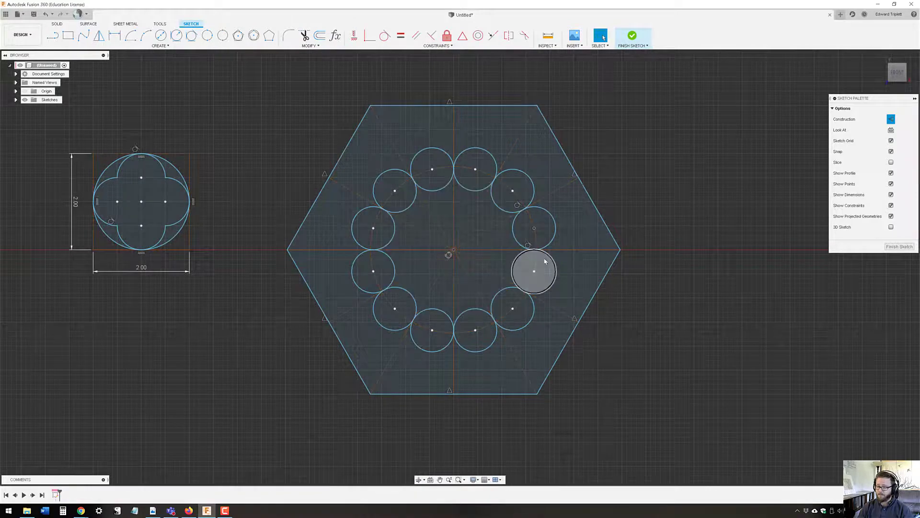
scroll(542, 262, up, 1)
scroll(541, 261, down, 2)
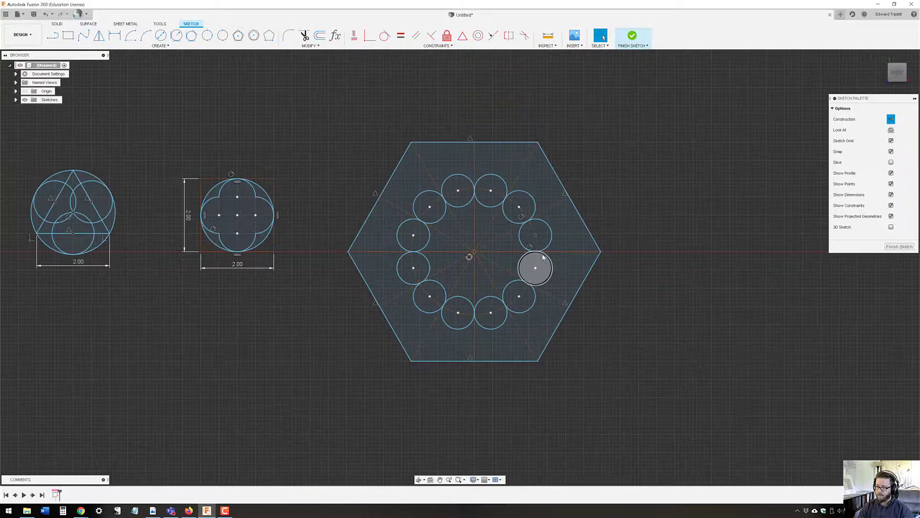
scroll(532, 264, up, 1)
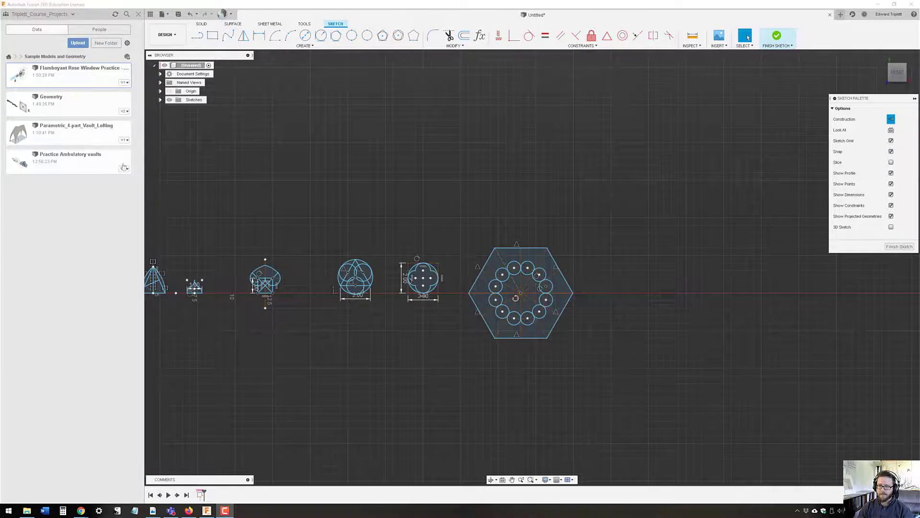
Step: Open the Geometry design from the Sample Models and Geometry folder and examine its rose window canvas and the twin-circle sketch beside it
click(70, 102)
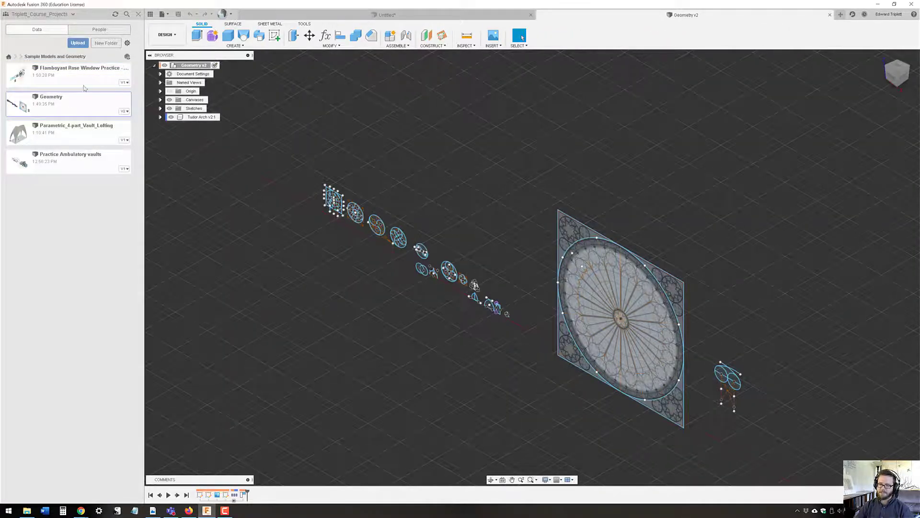
click(139, 14)
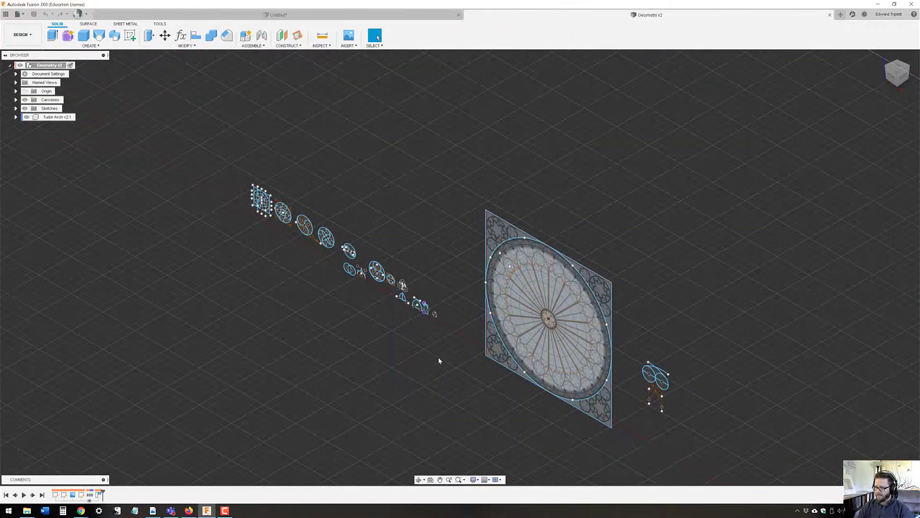
mouse_move(438, 358)
middle_down()
mouse_move(397, 339)
mouse_move(384, 345)
mouse_move(410, 334)
middle_up()
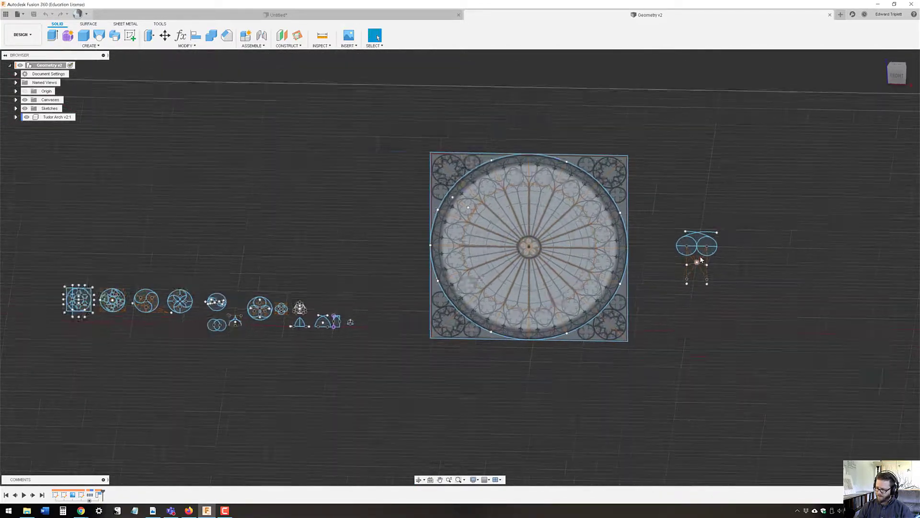
scroll(701, 254, up, 5)
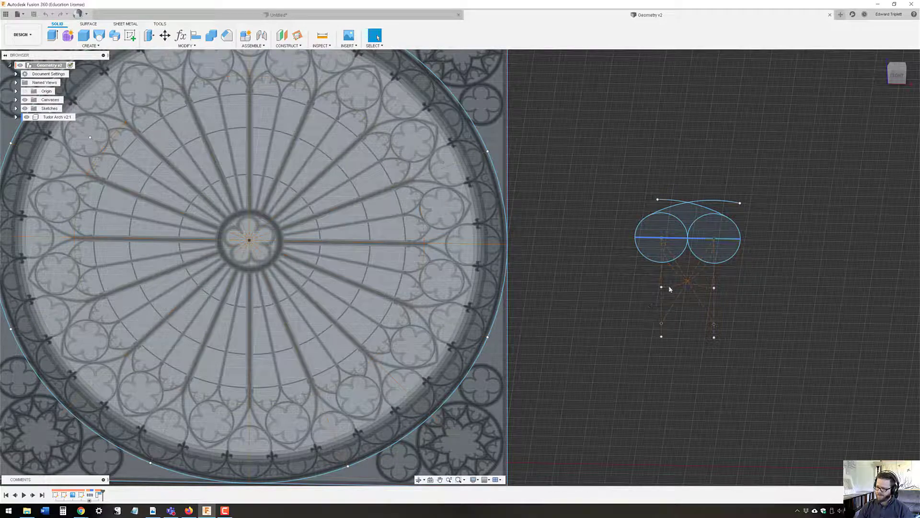
scroll(678, 287, down, 2)
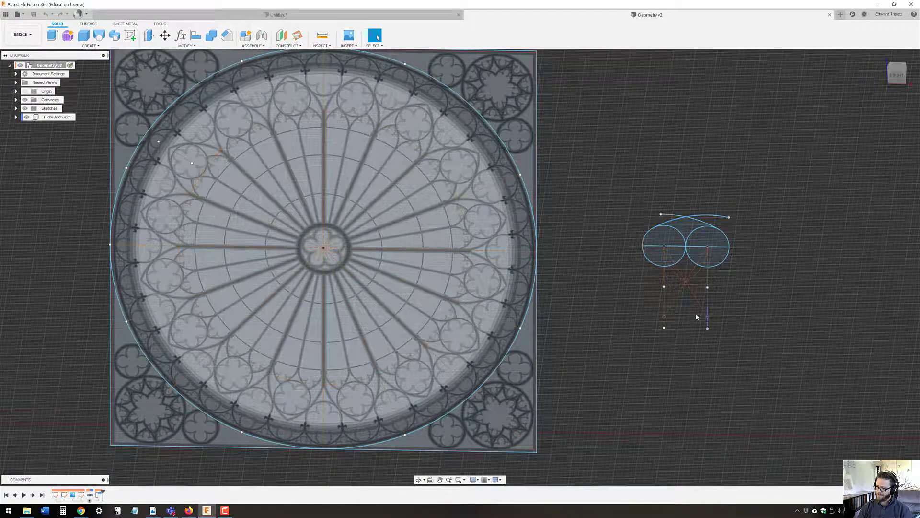
middle_drag(665, 238, 628, 261)
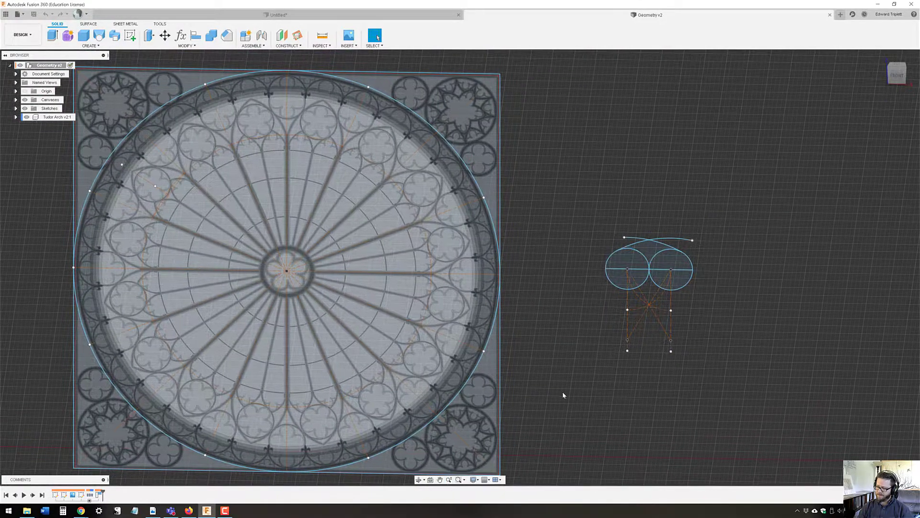
Step: Examine the row of circular tracery sketches, including the swirl patterns, the overlapping circles and the small ogee arch
middle_drag(555, 396, 782, 297)
scroll(783, 296, down, 3)
middle_drag(461, 367, 721, 351)
scroll(153, 291, up, 1)
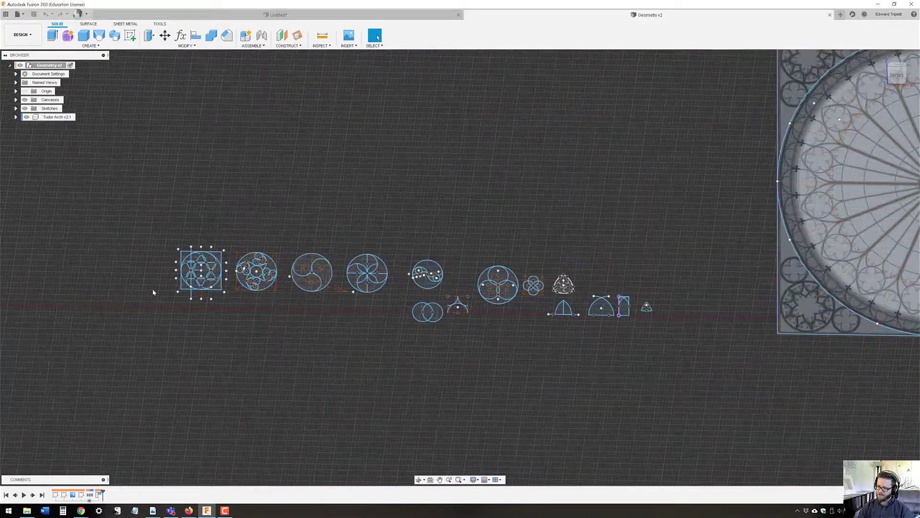
scroll(153, 292, up, 3)
middle_drag(660, 287, 426, 286)
scroll(424, 285, up, 3)
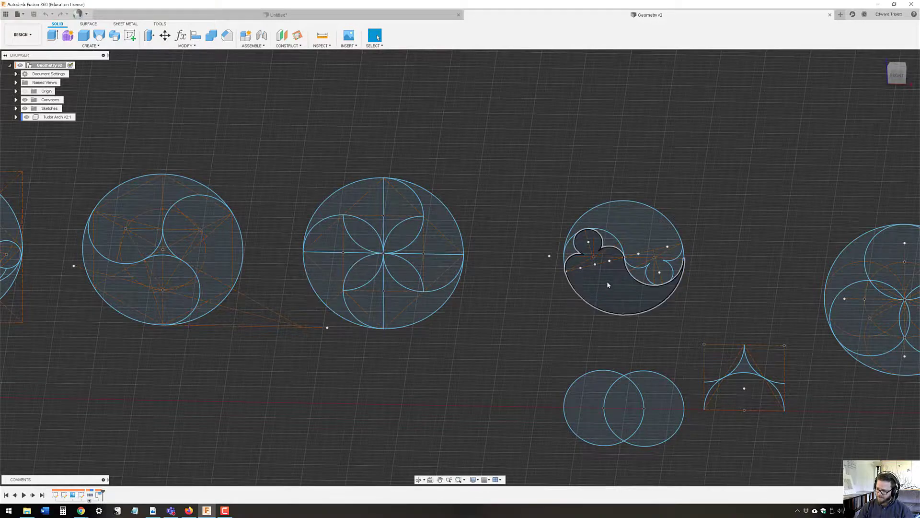
scroll(607, 281, up, 4)
mouse_move(724, 340)
middle_down()
mouse_move(517, 267)
mouse_move(281, 238)
middle_up()
scroll(467, 264, down, 3)
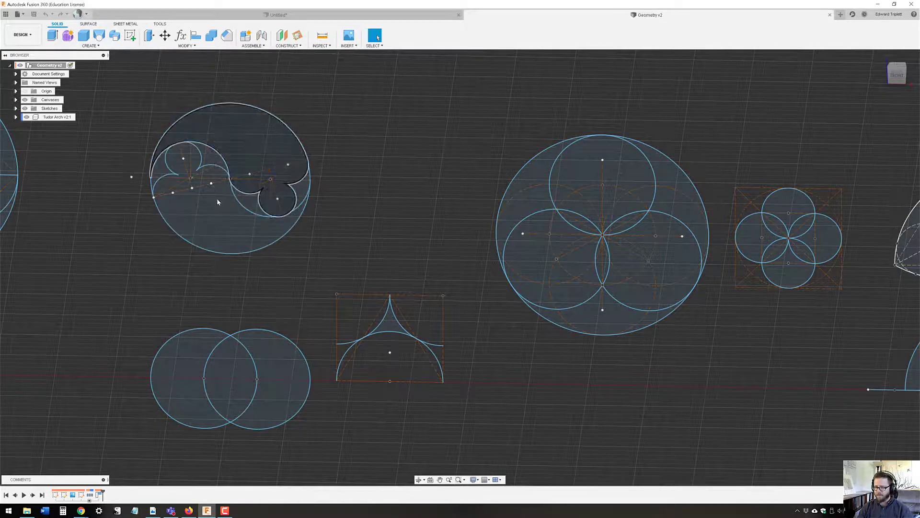
click(308, 385)
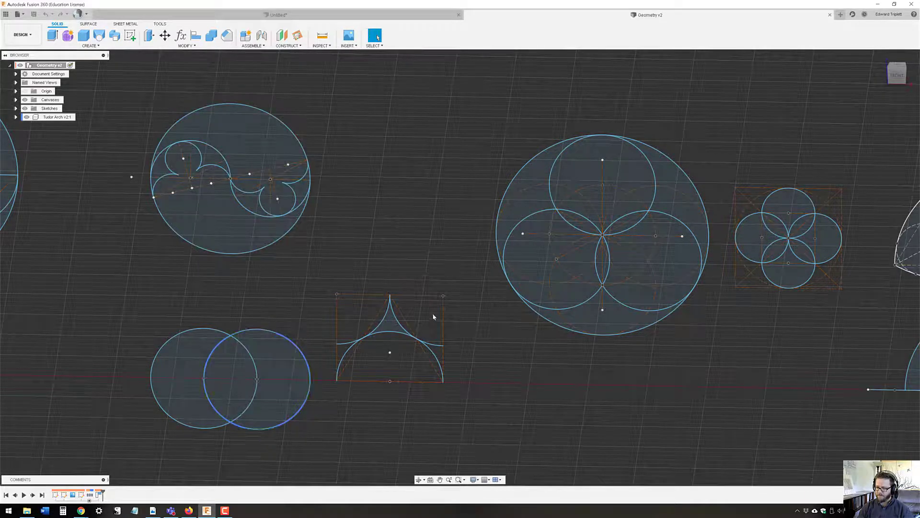
click(432, 345)
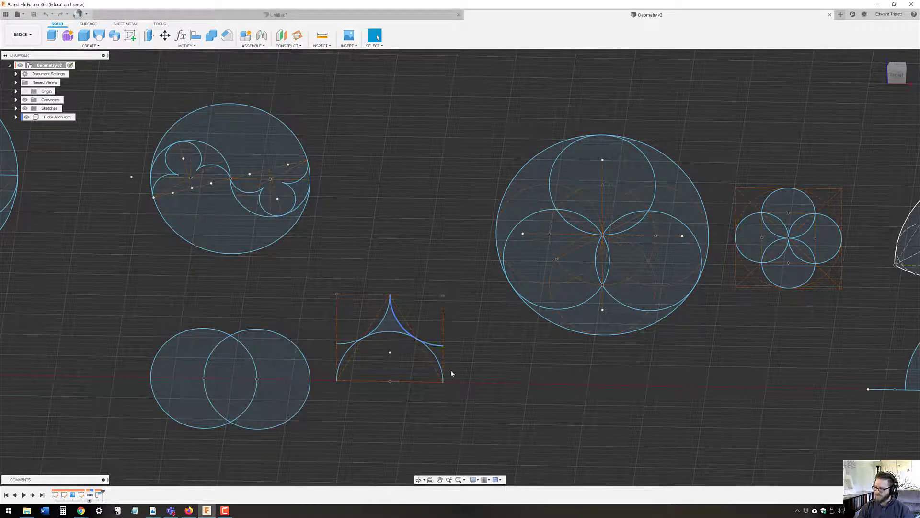
Step: Examine the quatrefoil, the curved triangle with inscribed circles and the pointed arch sketches in the reference design
middle_drag(861, 257, 668, 264)
scroll(663, 263, down, 2)
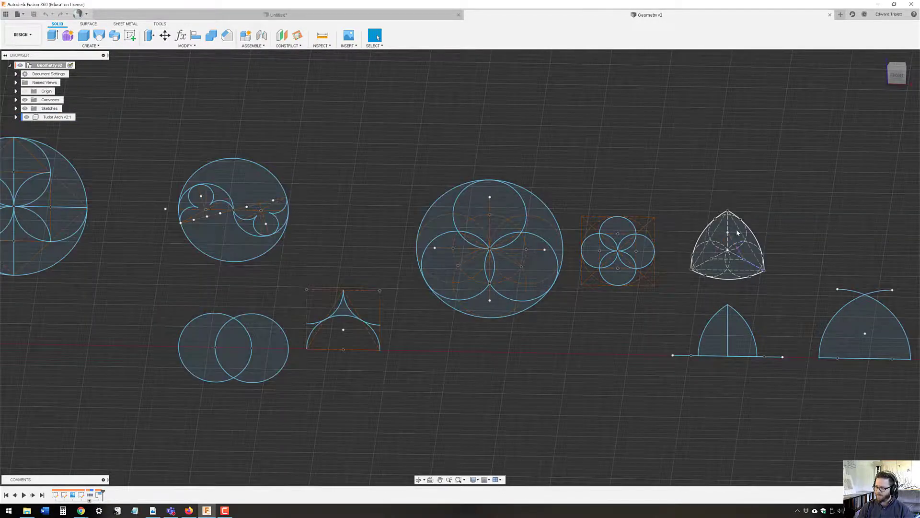
scroll(734, 247, up, 3)
middle_drag(769, 281, 653, 277)
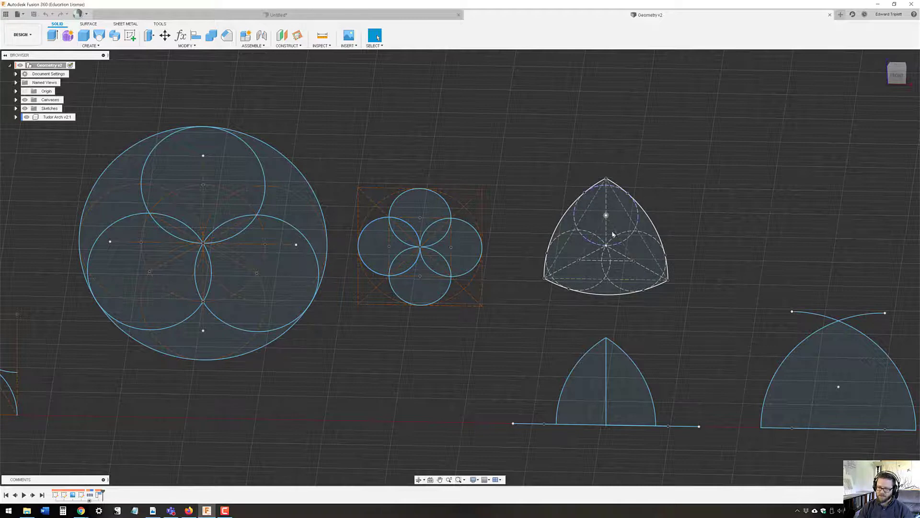
mouse_move(807, 349)
middle_down()
mouse_move(733, 326)
mouse_move(621, 321)
middle_up()
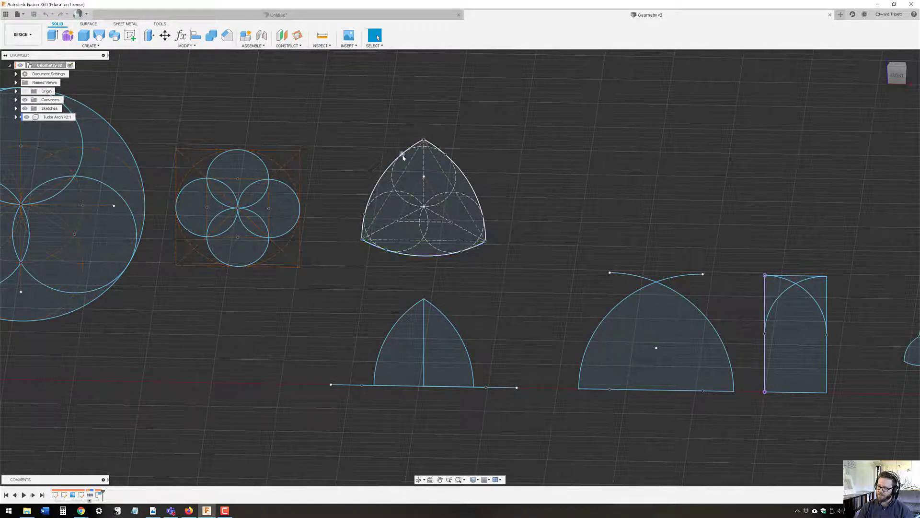
scroll(559, 316, down, 4)
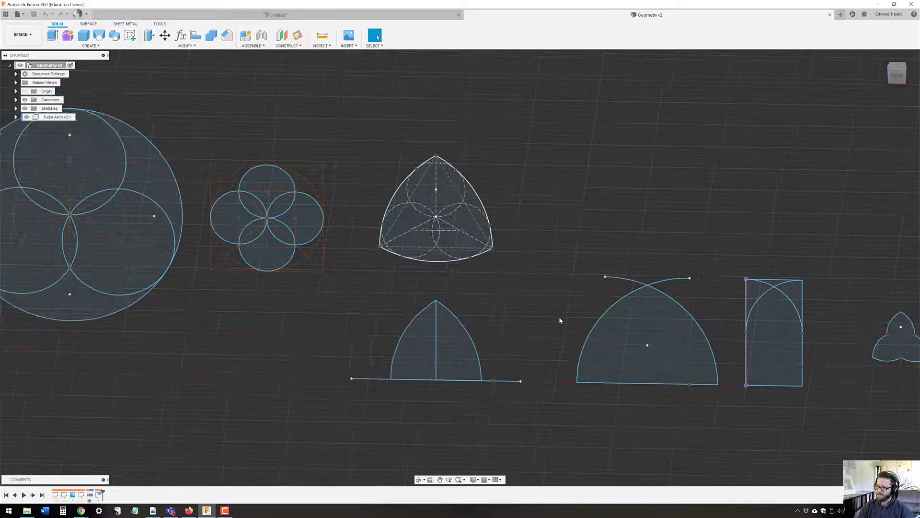
scroll(558, 310, up, 4)
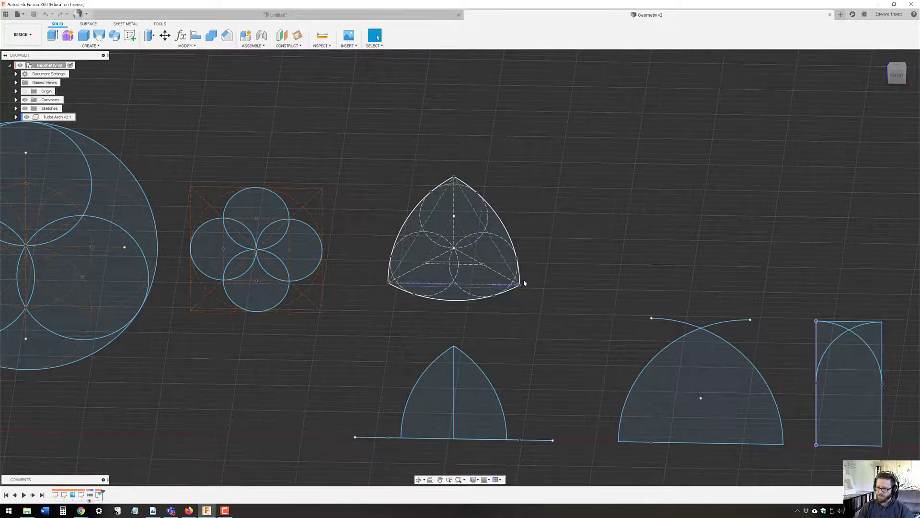
scroll(473, 291, down, 5)
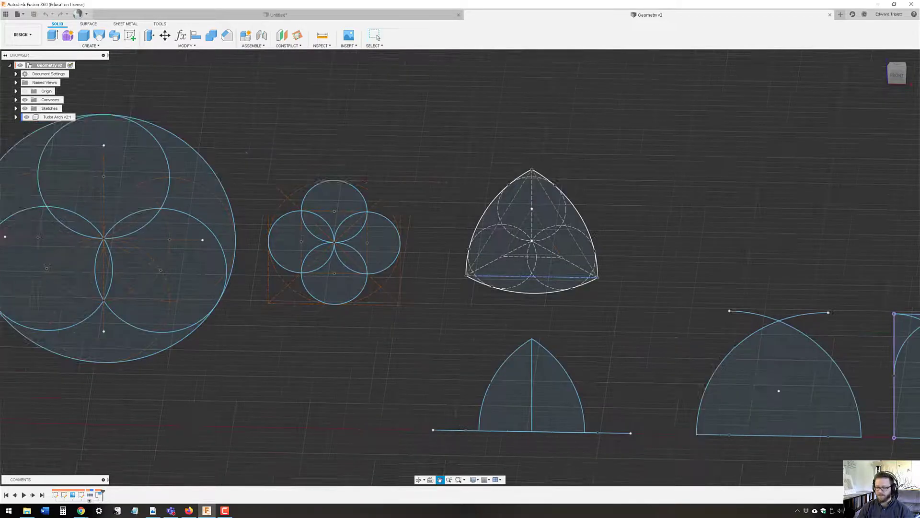
Step: Examine the six-pointed star sketch inside its square and the four-armed swirl of small circles beside it
middle_drag(367, 387, 585, 352)
mouse_move(206, 341)
middle_down()
mouse_move(593, 353)
mouse_move(528, 363)
middle_up()
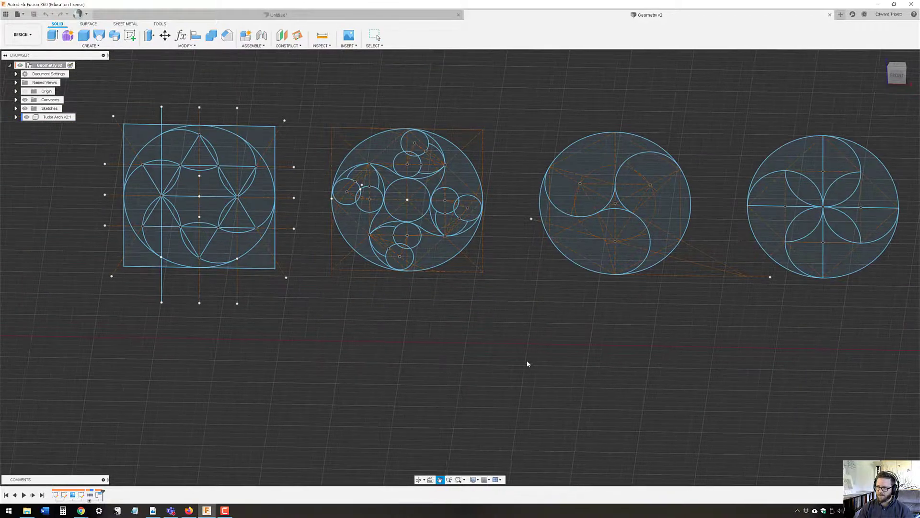
middle_drag(263, 339, 278, 357)
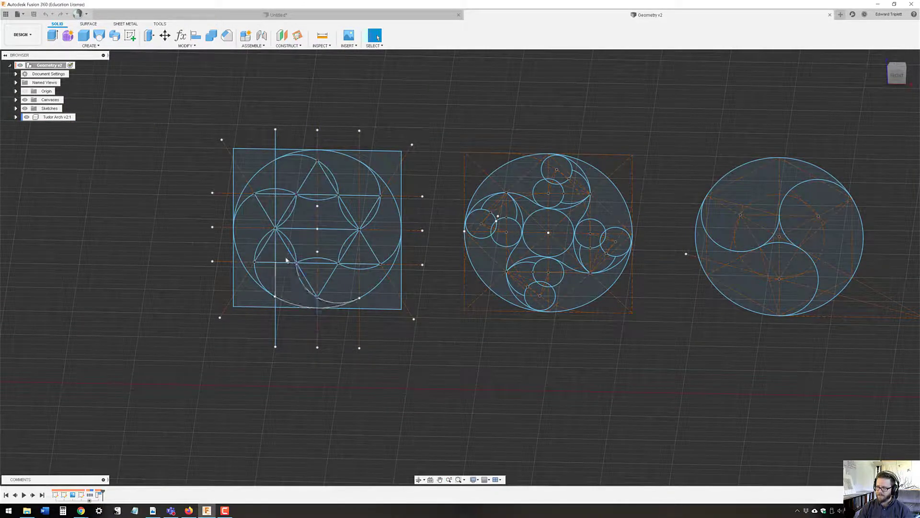
scroll(323, 268, up, 2)
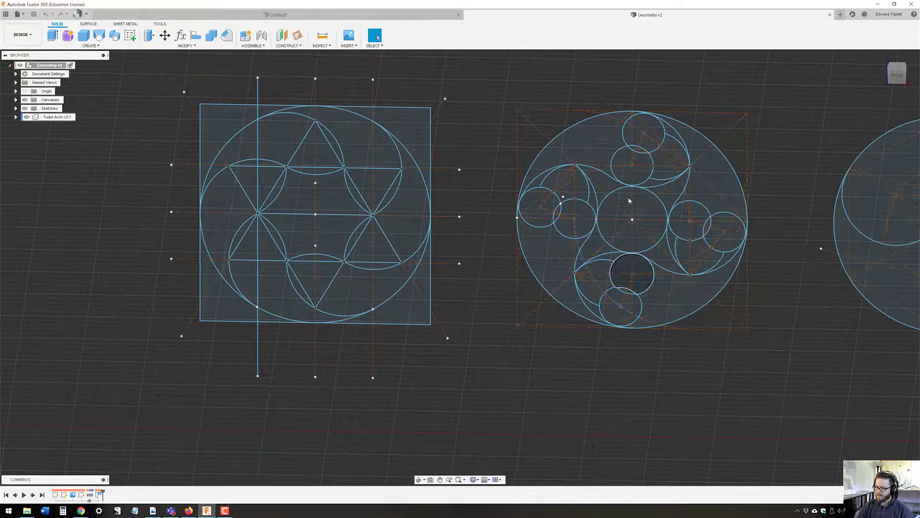
middle_drag(655, 275, 579, 284)
Step: Examine the rose window canvas, including its outer ring of foiled circles, the pointed arches between spokes and the central foil
scroll(569, 313, down, 10)
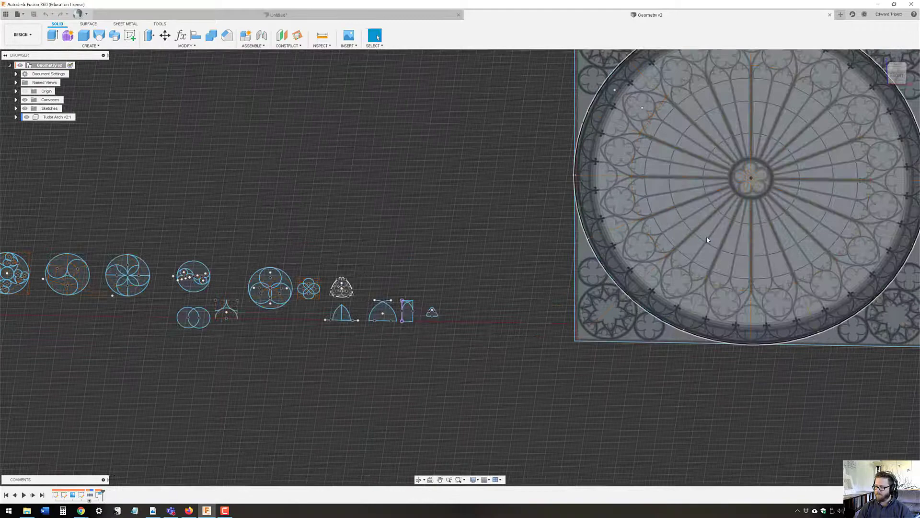
middle_drag(762, 155, 489, 263)
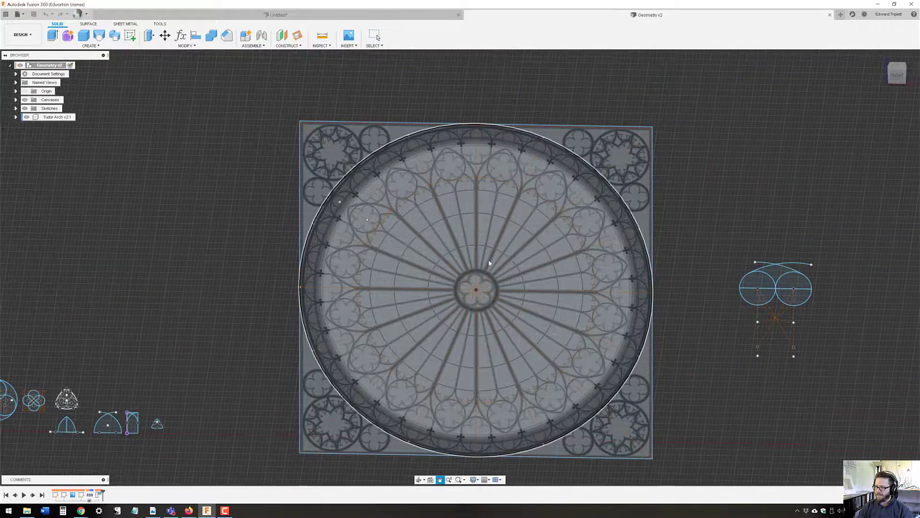
scroll(505, 160, up, 8)
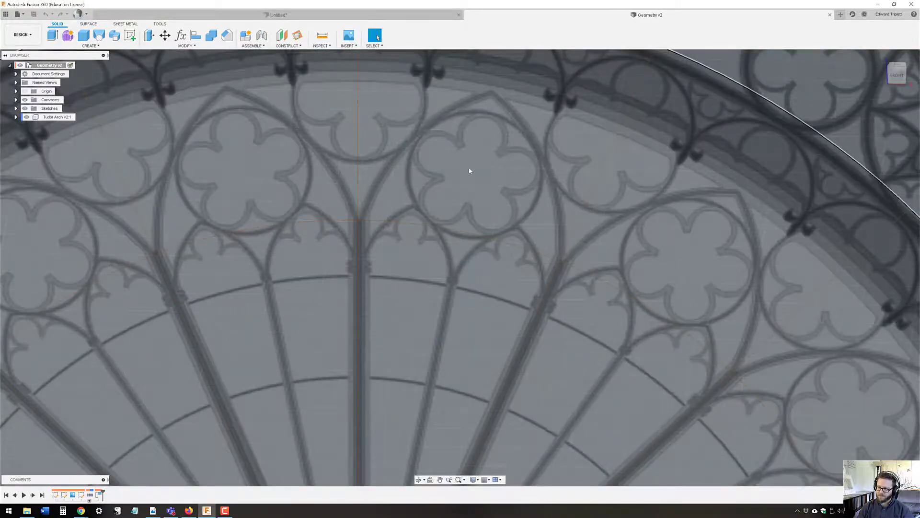
scroll(449, 299, down, 5)
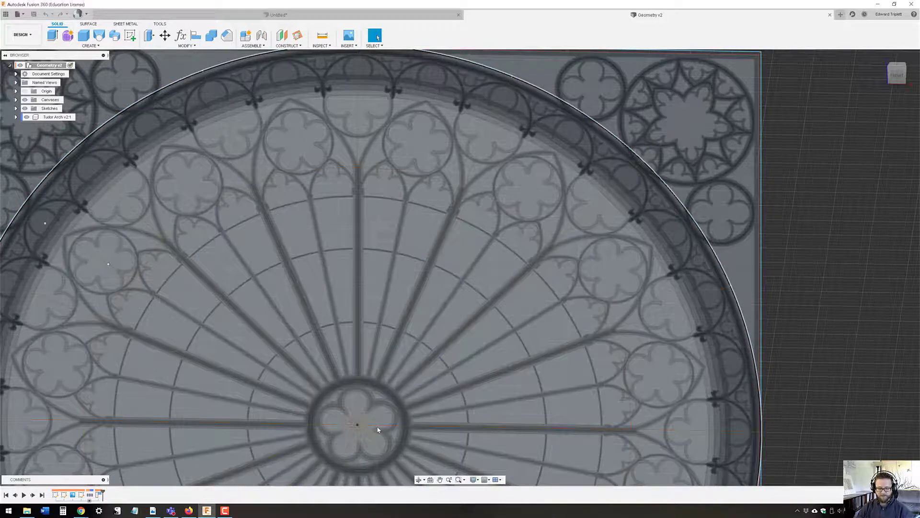
scroll(374, 390, down, 3)
middle_drag(424, 354, 449, 240)
middle_drag(496, 300, 656, 158)
middle_drag(558, 211, 495, 275)
Step: Review the full row of circular tracery and arch sketches, from the star in its square to the small trefoil
middle_drag(274, 304, 844, 251)
scroll(329, 327, up, 4)
middle_drag(281, 339, 269, 312)
scroll(636, 290, down, 3)
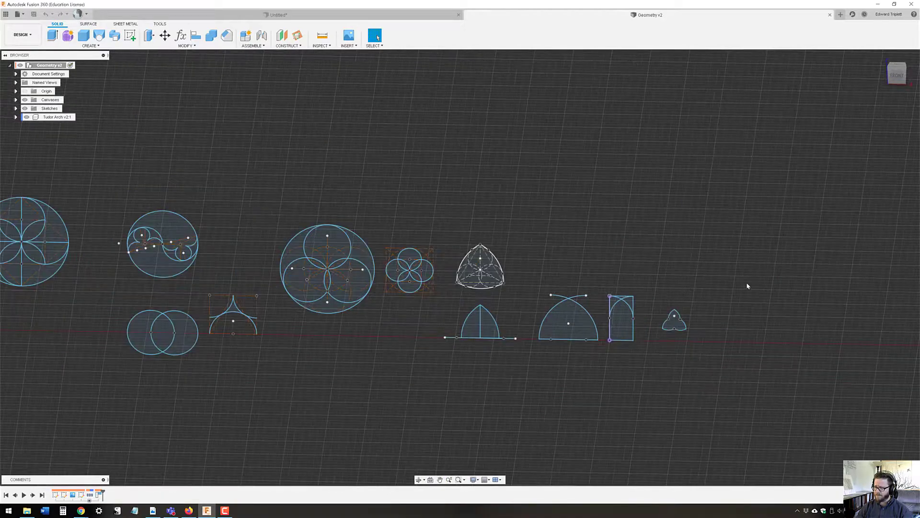
mouse_move(746, 286)
middle_down()
mouse_move(665, 291)
mouse_move(739, 287)
middle_up()
scroll(771, 269, down, 5)
scroll(405, 290, up, 2)
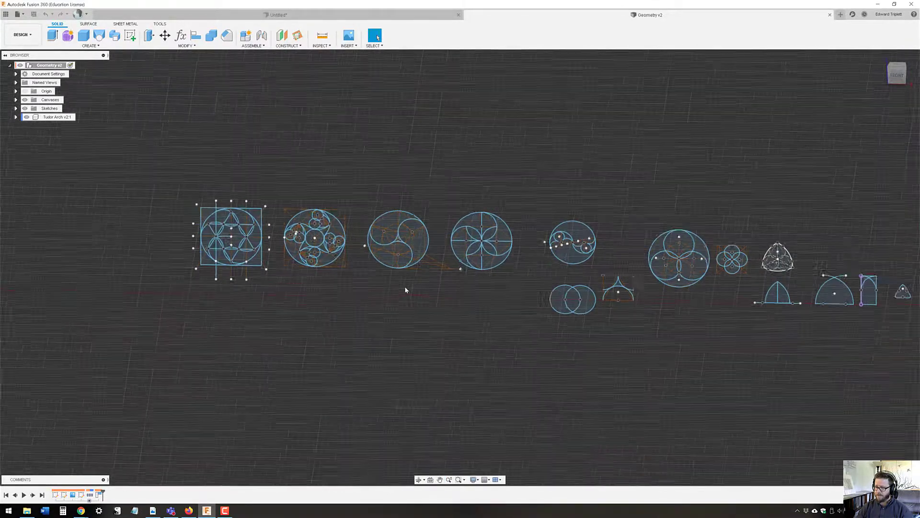
Step: Take a closer look at the curved arcs around the six-pointed star and at the neighbouring swirl designs
scroll(398, 254, up, 5)
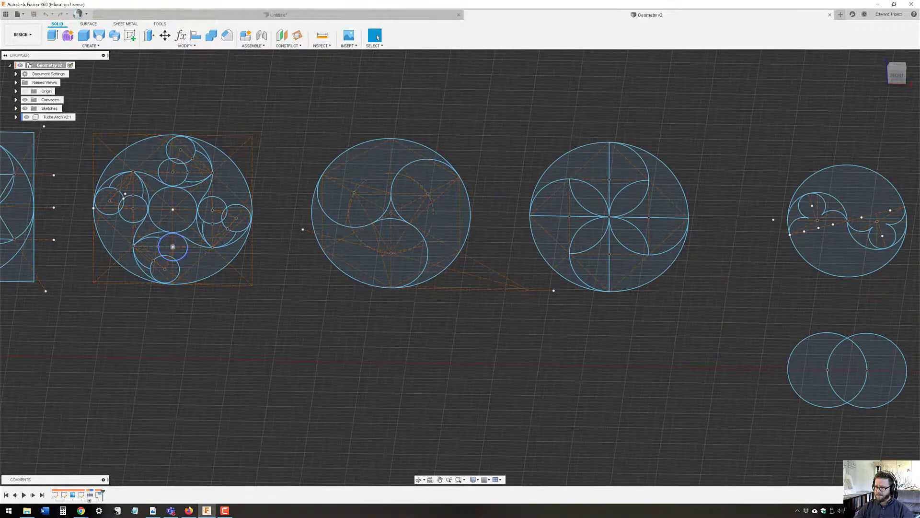
middle_drag(173, 247, 637, 272)
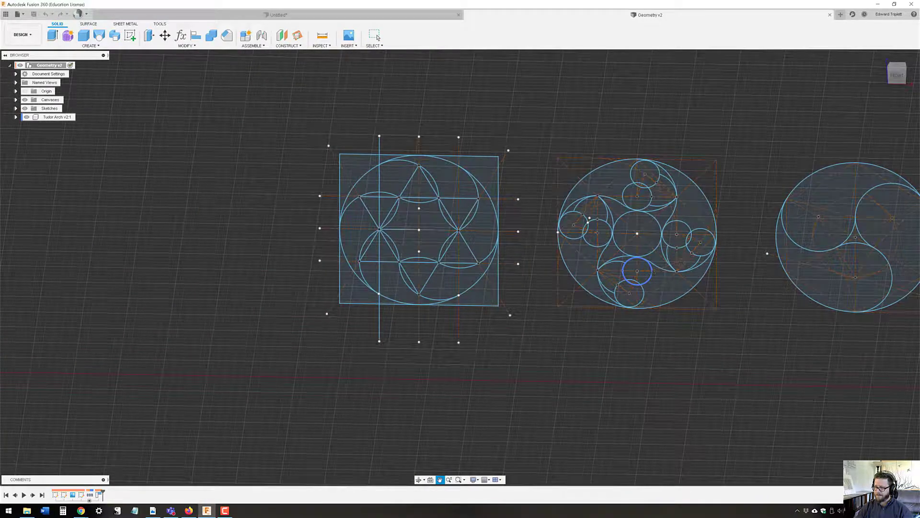
scroll(427, 273, up, 4)
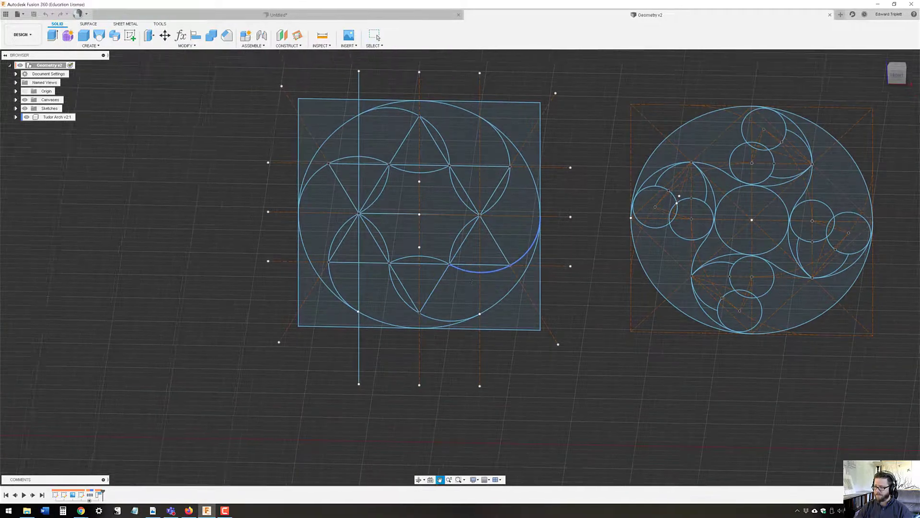
mouse_move(452, 289)
shift+middle_down()
mouse_move(451, 250)
mouse_move(449, 264)
shift+middle_up()
scroll(448, 264, down, 7)
mouse_move(722, 261)
shift+middle_down()
mouse_move(728, 275)
mouse_move(577, 269)
shift+middle_up()
scroll(578, 268, down, 3)
middle_drag(853, 267, 648, 275)
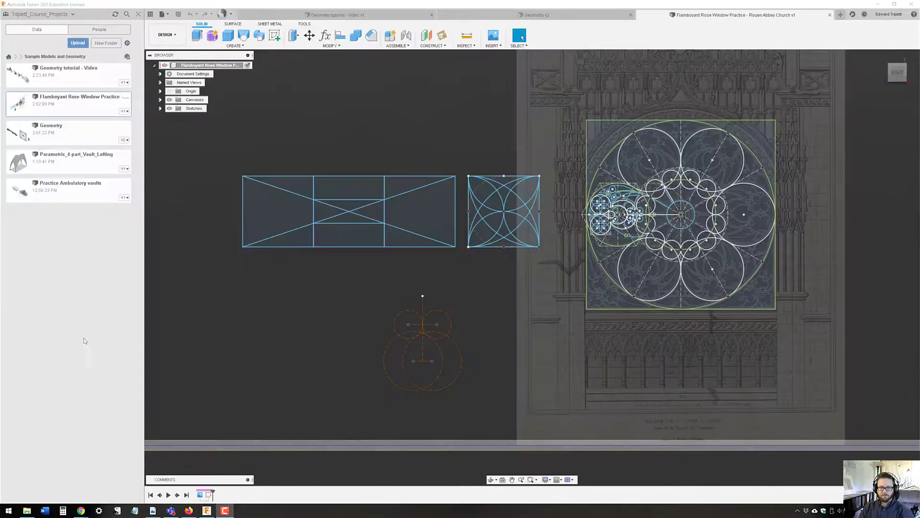
Step: In the Flamboyant Rose Window Practice design, examine the construction sketch of two small tangent circles above two larger overlapping circles
middle_drag(786, 353, 519, 372)
middle_drag(331, 318, 576, 276)
middle_drag(418, 337, 527, 318)
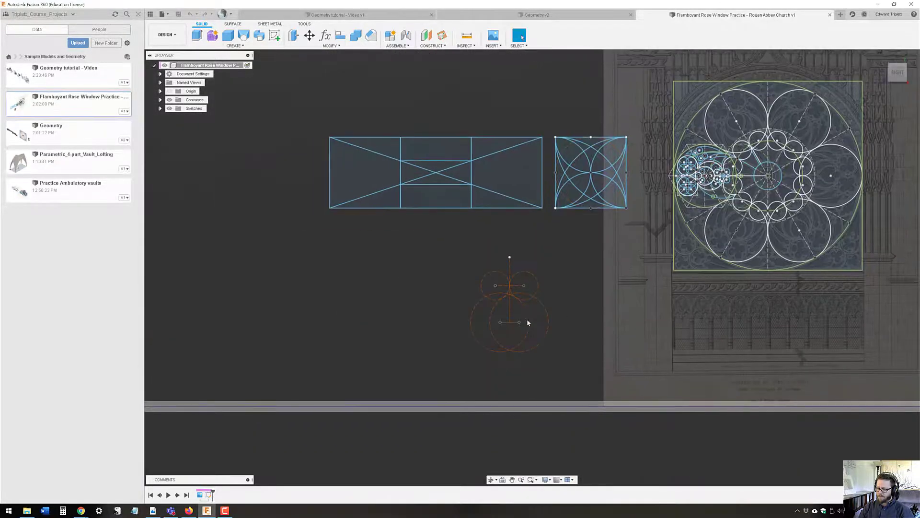
scroll(507, 324, up, 8)
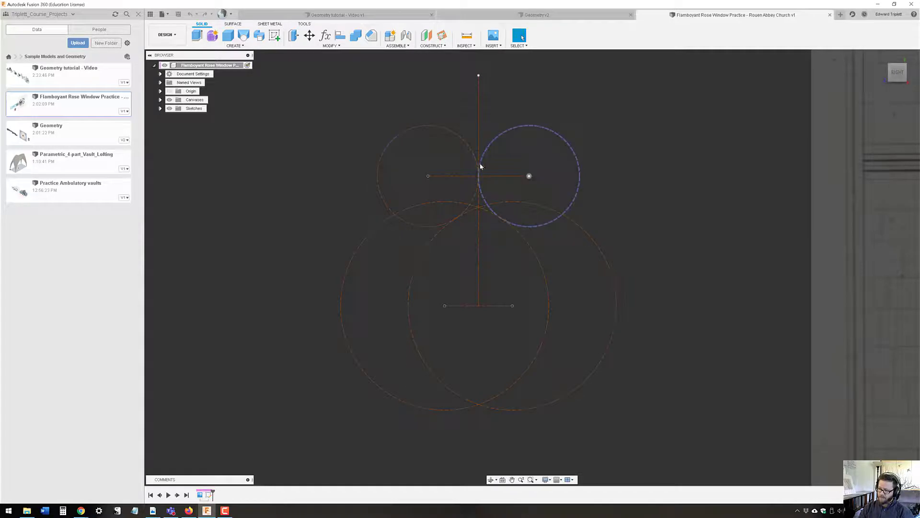
middle_drag(535, 348, 441, 358)
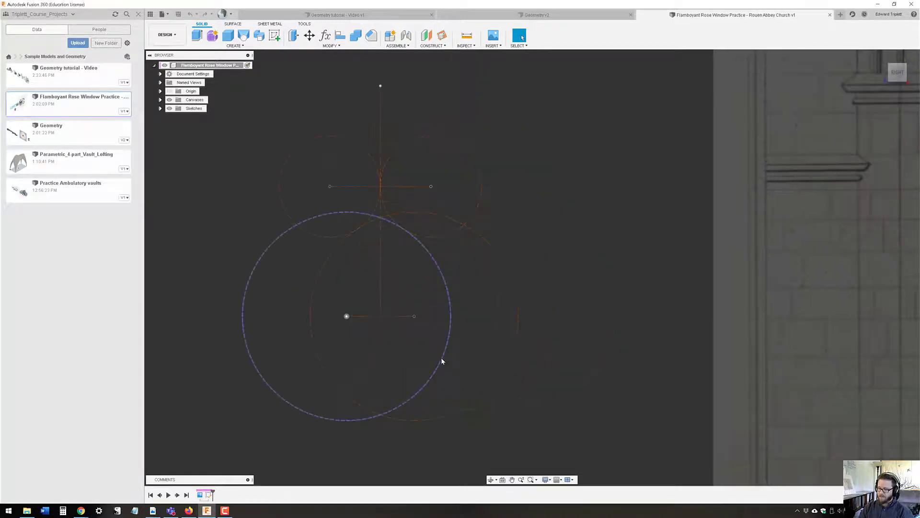
middle_drag(517, 325, 562, 314)
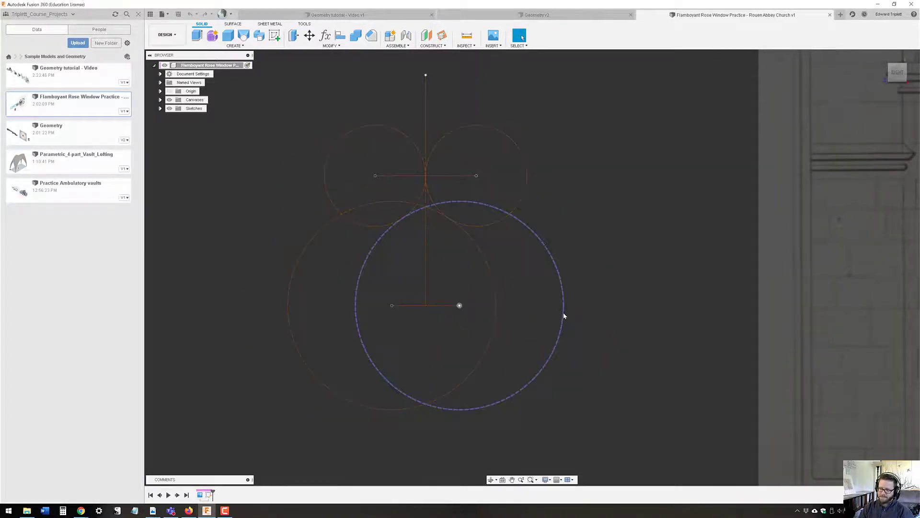
Step: Reshape the constrained four-circle figure by resizing one of its large lower circles and one of its small upper circles freehand
mouse_move(565, 314)
mouse_down()
mouse_move(594, 314)
mouse_move(549, 324)
mouse_move(565, 325)
mouse_move(550, 327)
mouse_move(560, 341)
mouse_move(533, 322)
mouse_move(553, 333)
mouse_up()
mouse_move(547, 171)
mouse_down()
mouse_move(549, 160)
mouse_move(560, 164)
mouse_move(536, 171)
mouse_move(567, 175)
mouse_move(539, 179)
mouse_move(544, 189)
mouse_up()
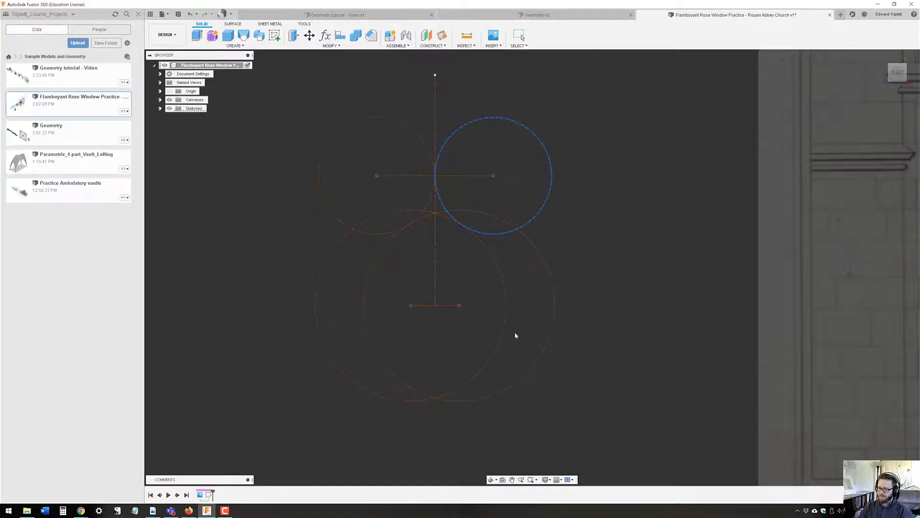
mouse_move(576, 335)
middle_down()
mouse_move(648, 330)
mouse_move(651, 312)
mouse_move(602, 323)
middle_up()
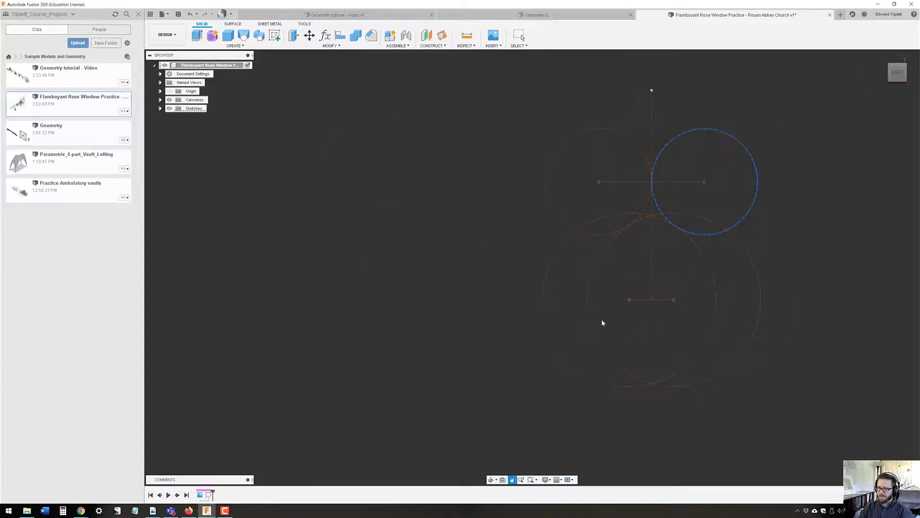
key(Escape)
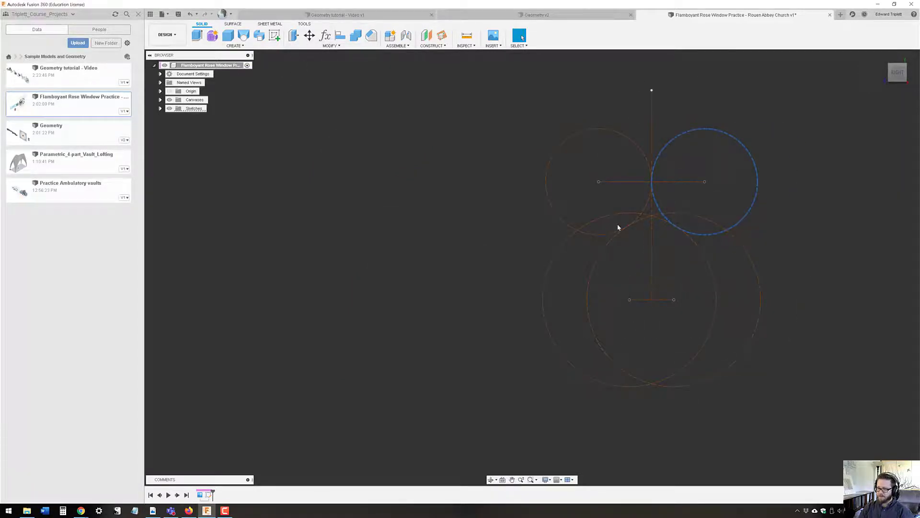
Step: Open the four-circle sketch for editing and examine the midpoint, tangent and equal constraints on its centre lines and circles
right_click(209, 494)
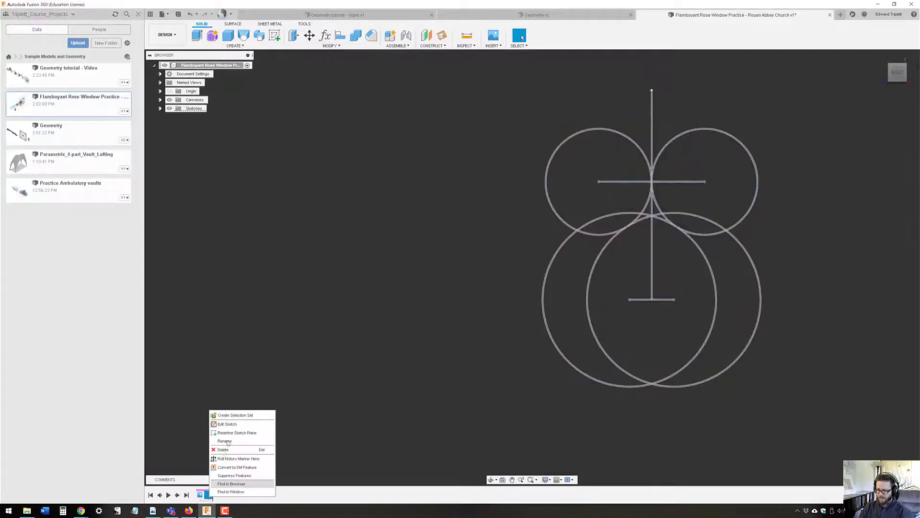
click(233, 423)
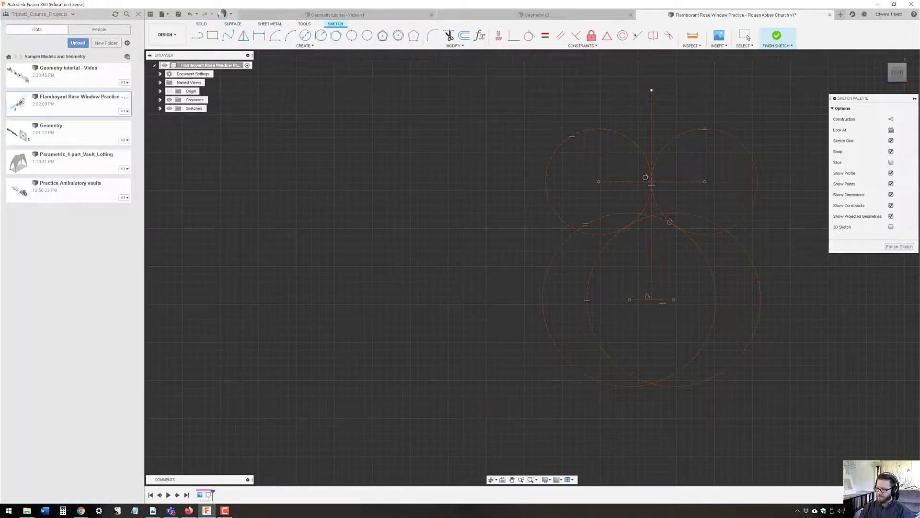
scroll(526, 311, up, 5)
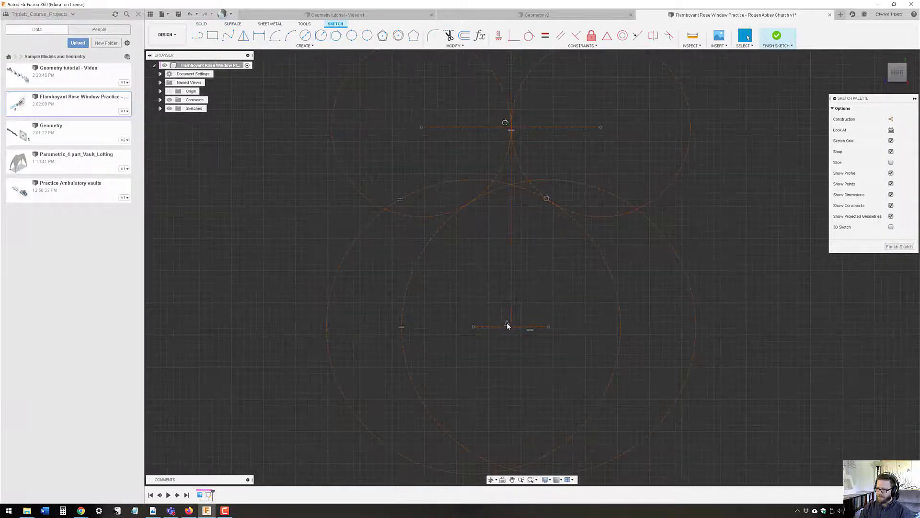
click(507, 325)
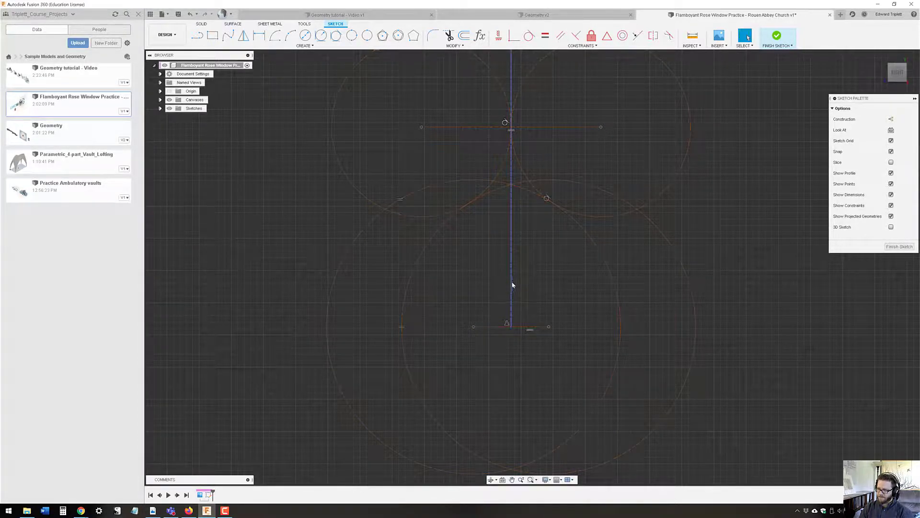
middle_drag(512, 287, 456, 339)
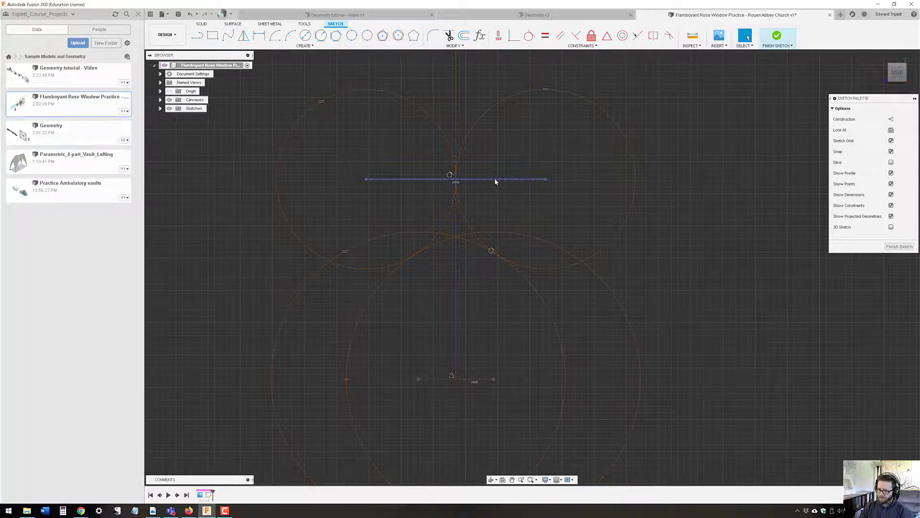
scroll(494, 180, down, 1)
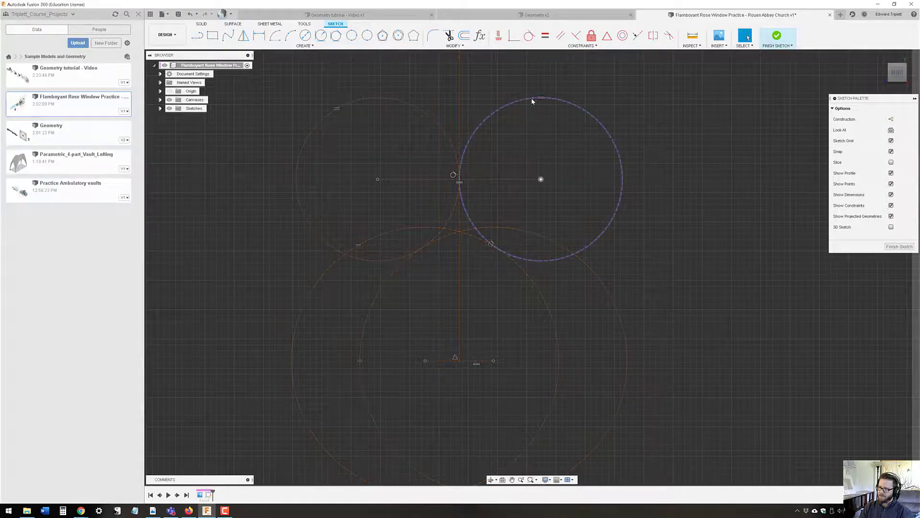
Step: Draw a larger circle and a smaller circle side by side in the empty area beside the four-circle figure
scroll(403, 328, down, 1)
mouse_move(404, 328)
middle_down()
mouse_move(571, 288)
mouse_move(584, 289)
mouse_move(580, 330)
middle_up()
scroll(585, 289, down, 4)
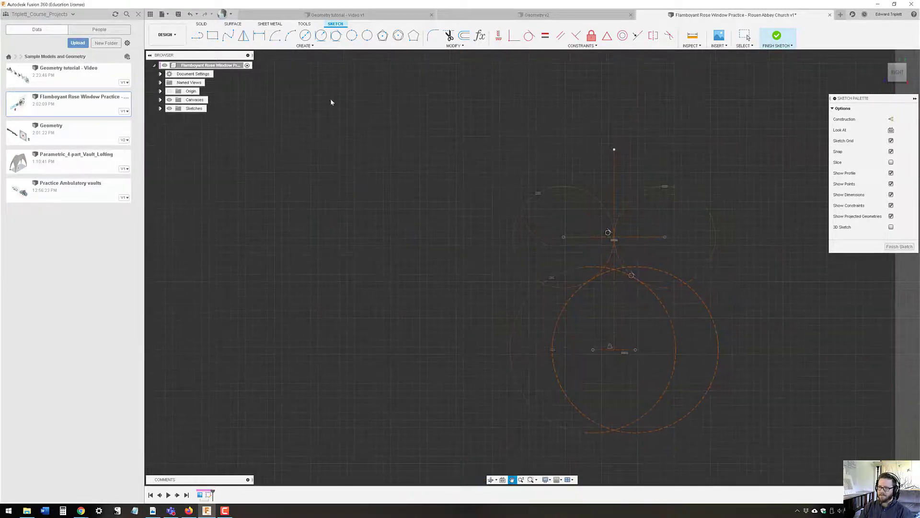
click(305, 35)
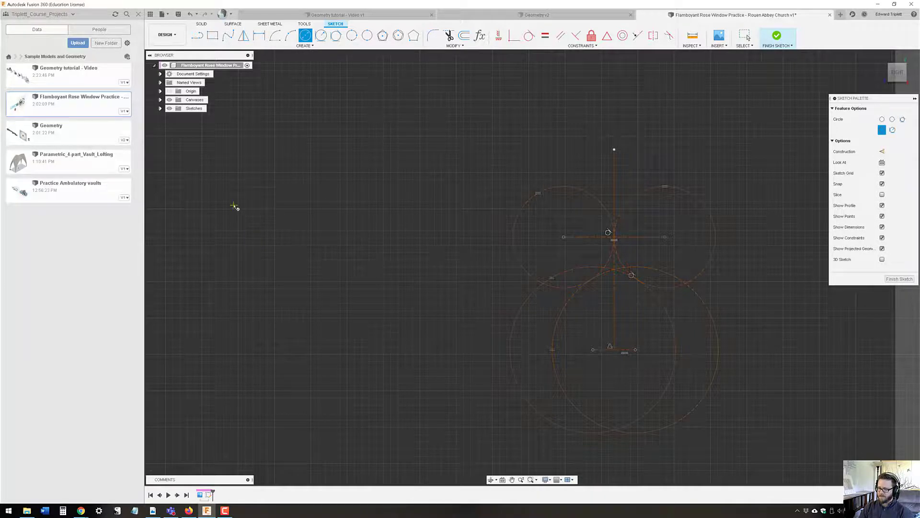
click(235, 205)
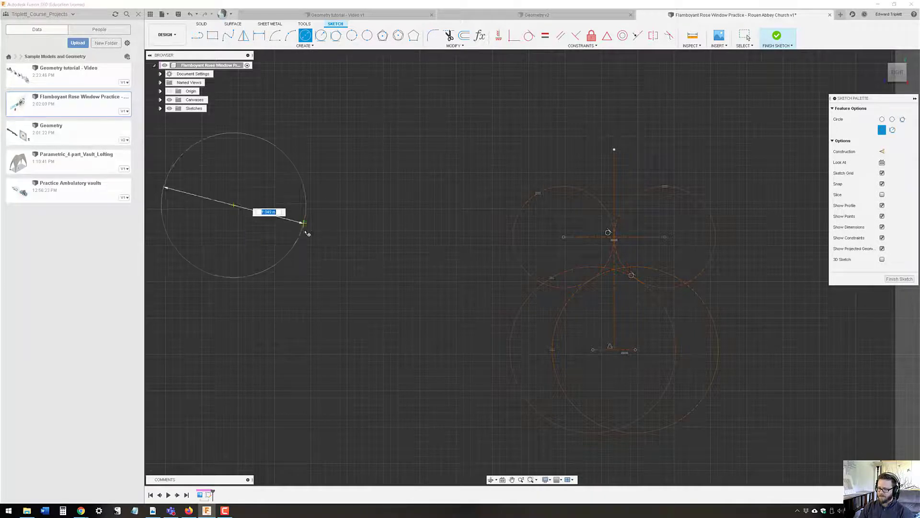
key(Return)
click(317, 203)
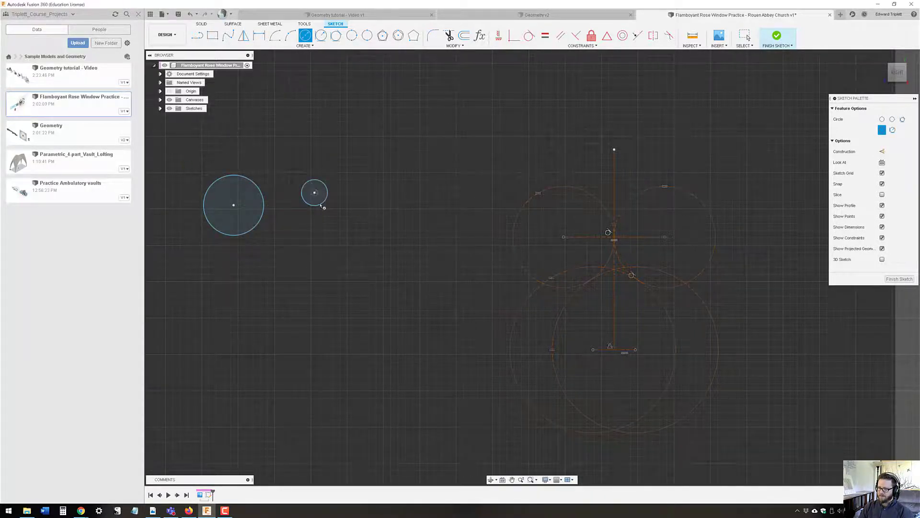
Step: Apply an Equal constraint between the two new circles
click(745, 36)
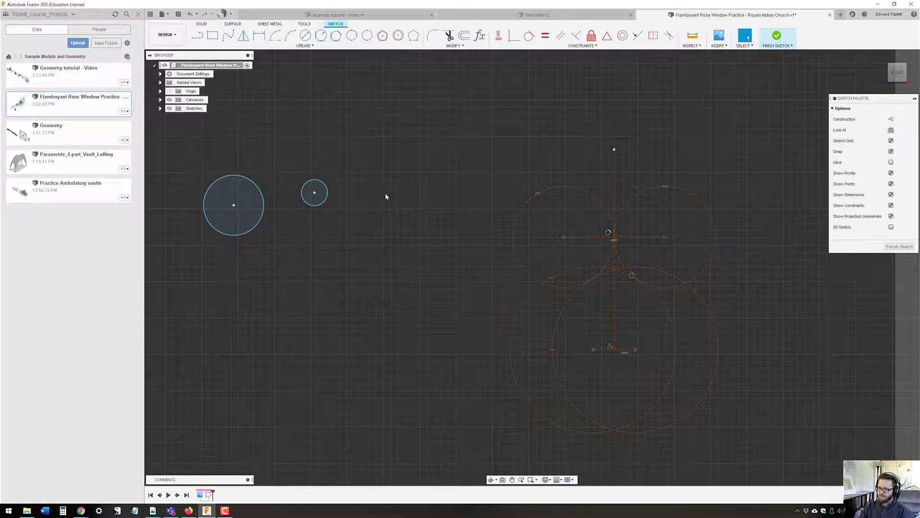
click(314, 193)
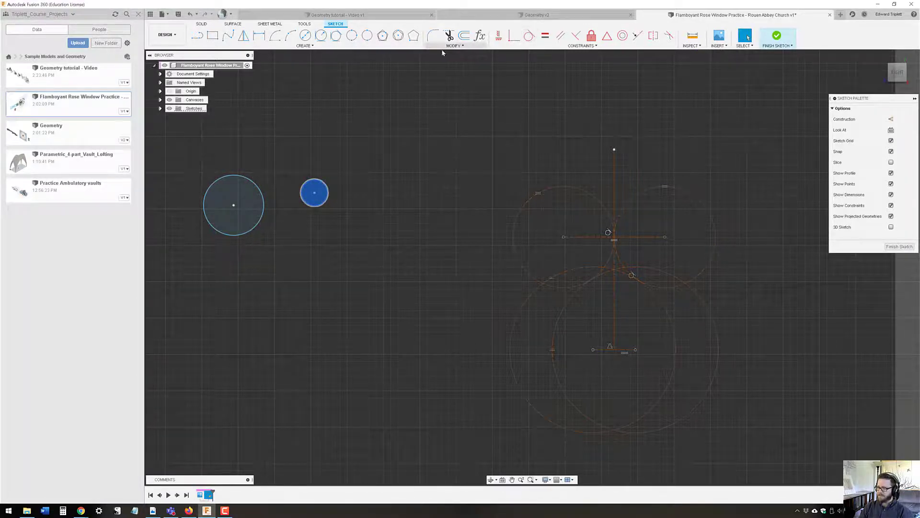
click(545, 37)
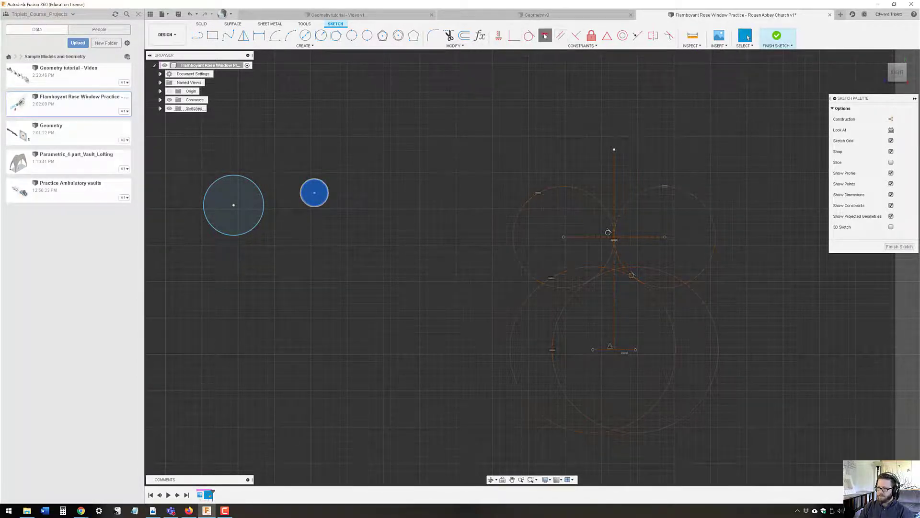
click(245, 179)
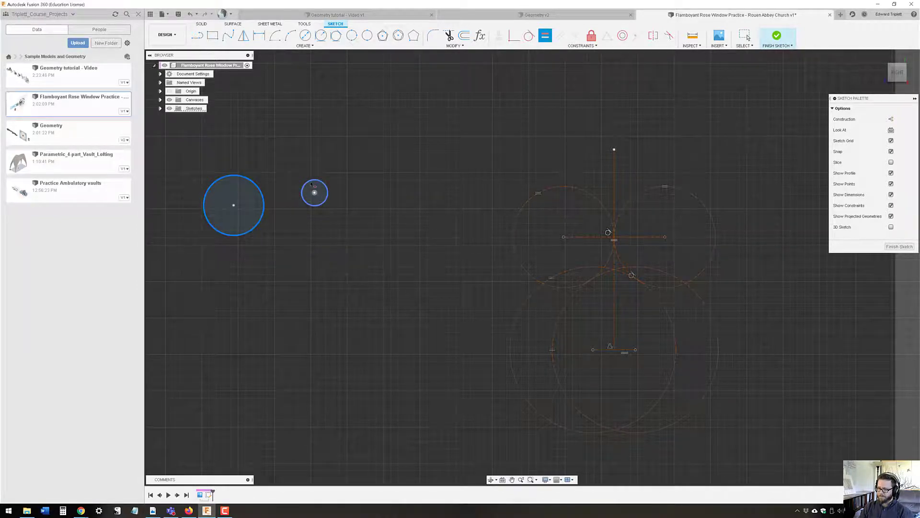
click(311, 185)
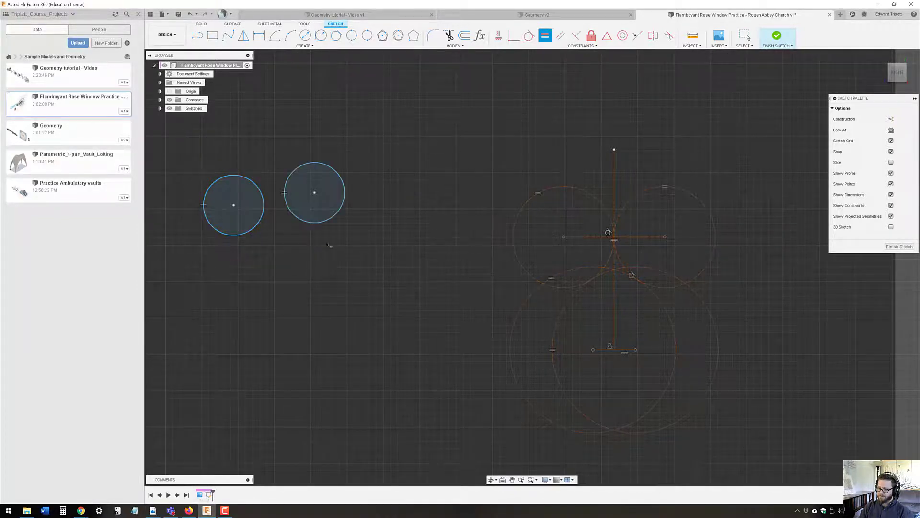
Step: Draw a horizontal line from the left circle's centre to a free point just below the right circle's centre
click(197, 36)
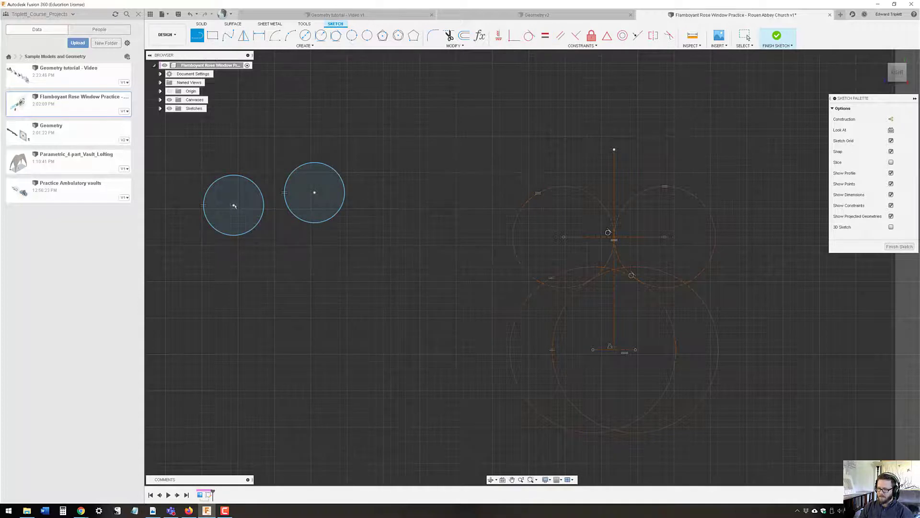
click(234, 206)
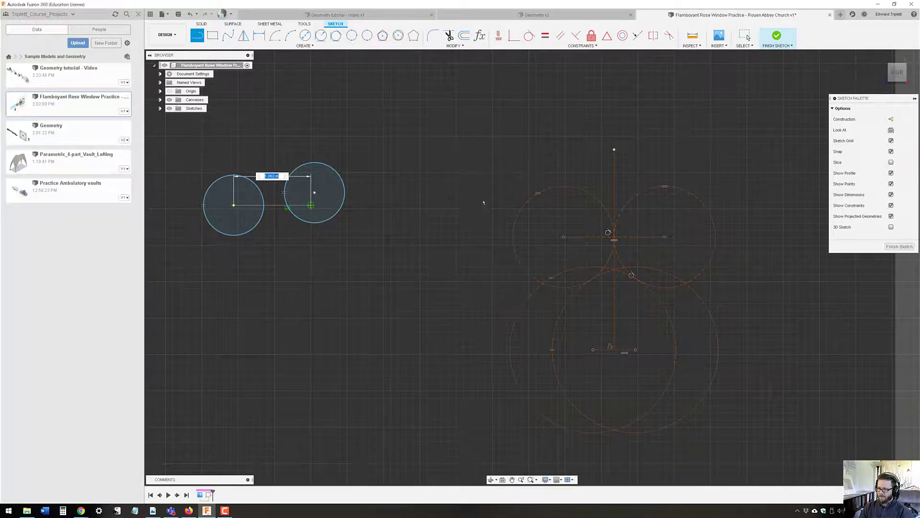
click(311, 206)
key(Escape)
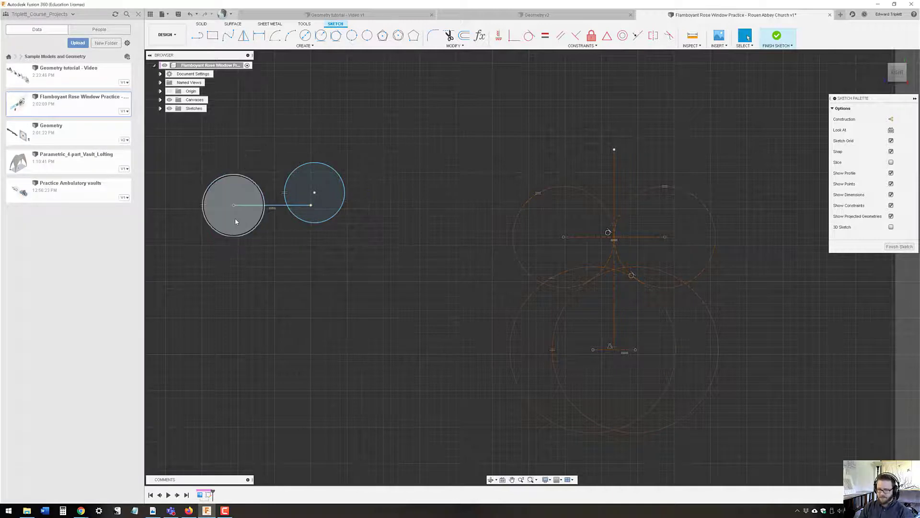
Step: Move the right circle so its centre snaps onto the free end of the horizontal line
scroll(269, 211, up, 2)
scroll(269, 211, up, 1)
mouse_move(269, 211)
middle_down()
mouse_move(358, 227)
mouse_move(336, 215)
middle_up()
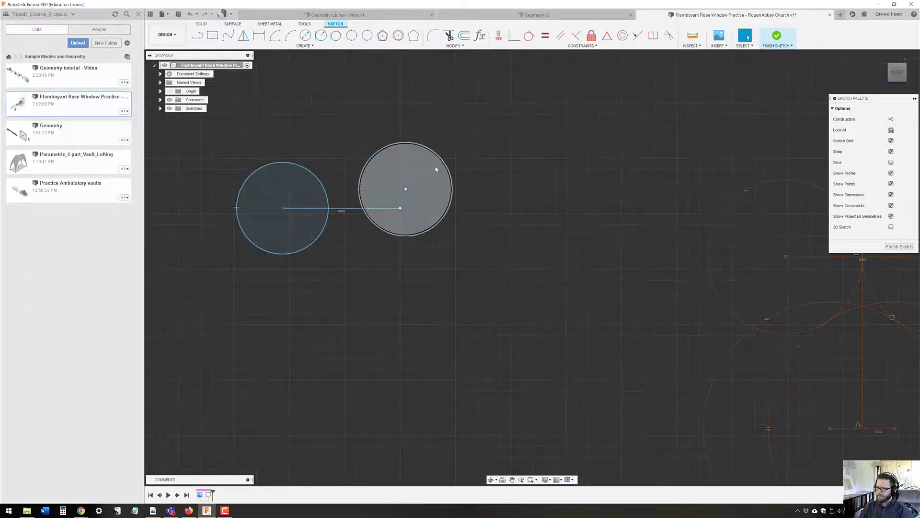
drag(405, 190, 401, 211)
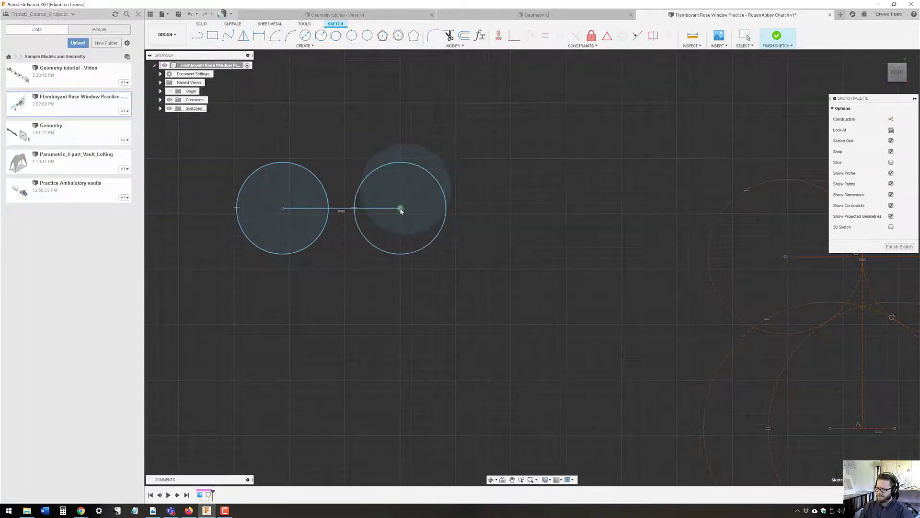
Step: Move the two joined circles up and down freehand by their centre line, and undo the move
click(342, 210)
drag(341, 207, 342, 172)
drag(345, 228, 343, 206)
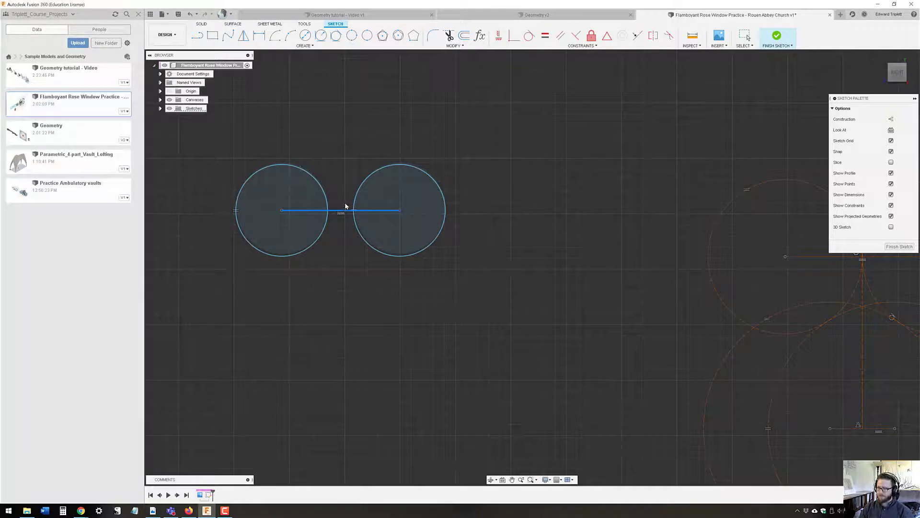
key(ctrl+z)
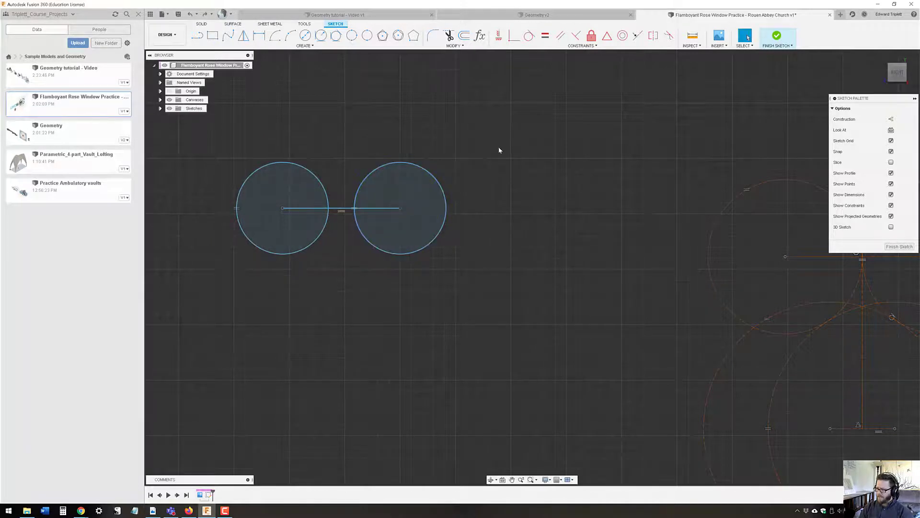
Step: Apply a Tangent constraint between the two equal circles joined by the centre line
click(361, 186)
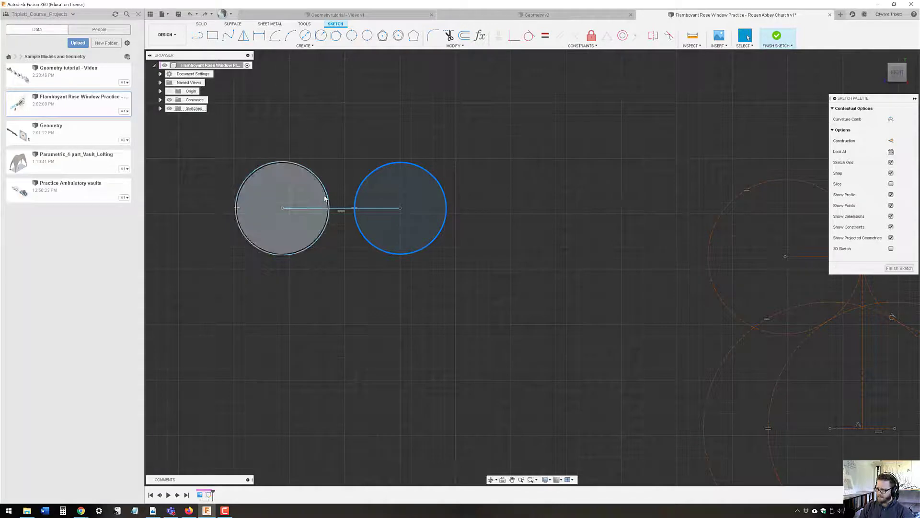
click(529, 37)
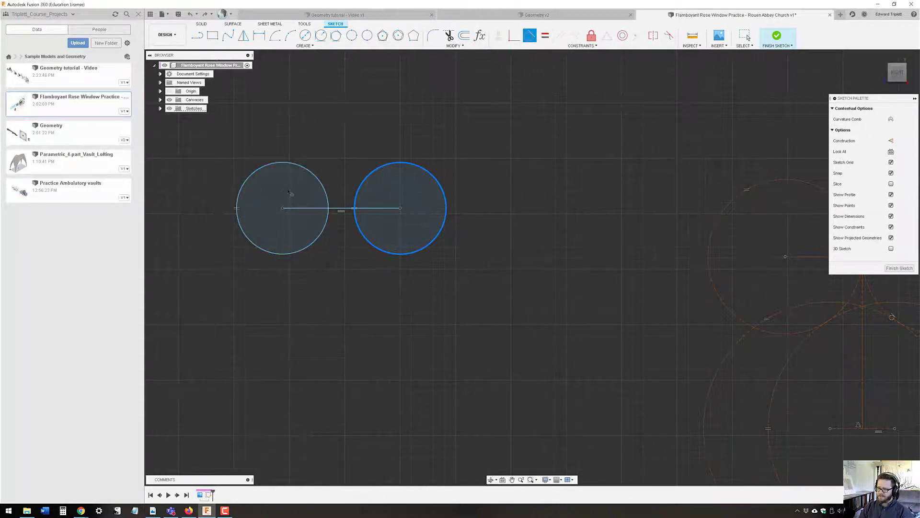
click(320, 184)
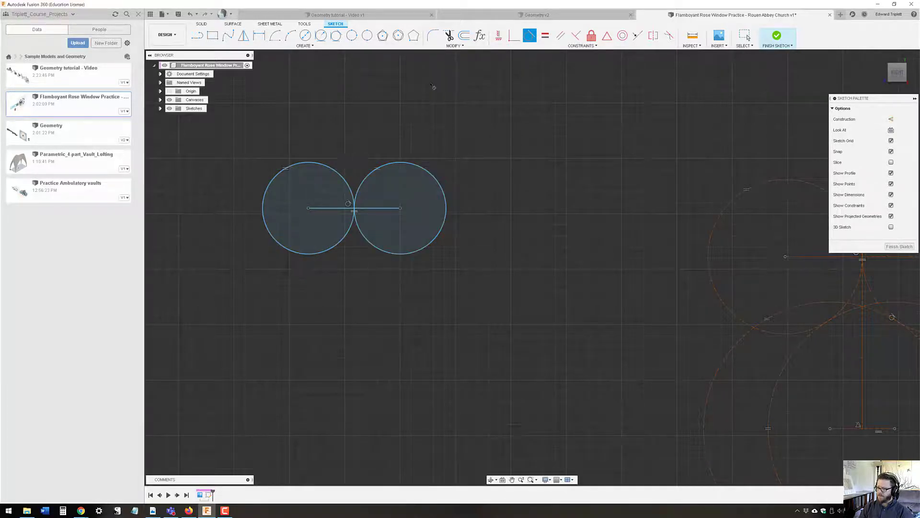
Step: Draw a vertical line through the circles' tangent point, from above them to well below, and try to apply a Horizontal/Vertical constraint to it
key(l)
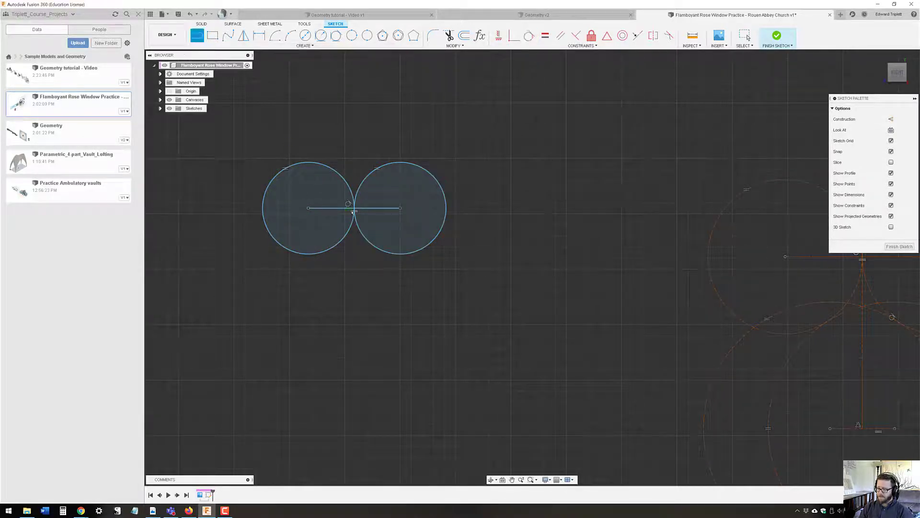
click(354, 122)
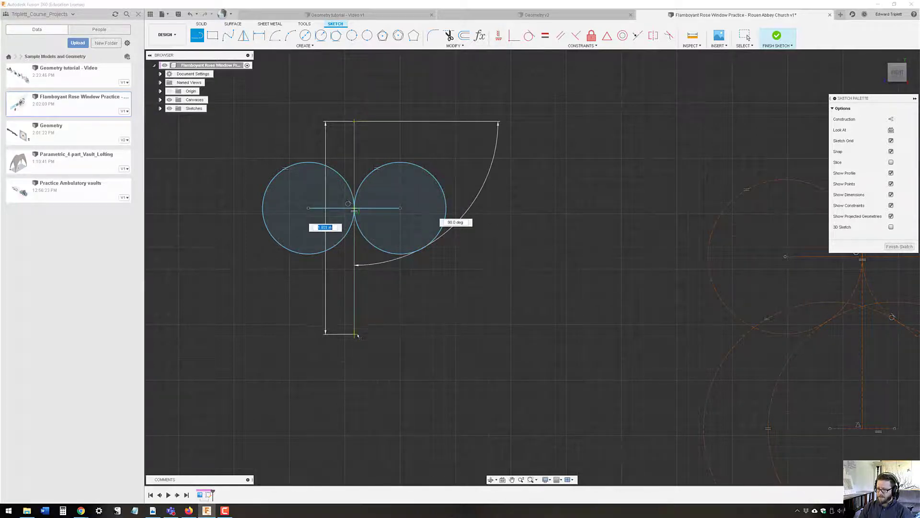
click(354, 336)
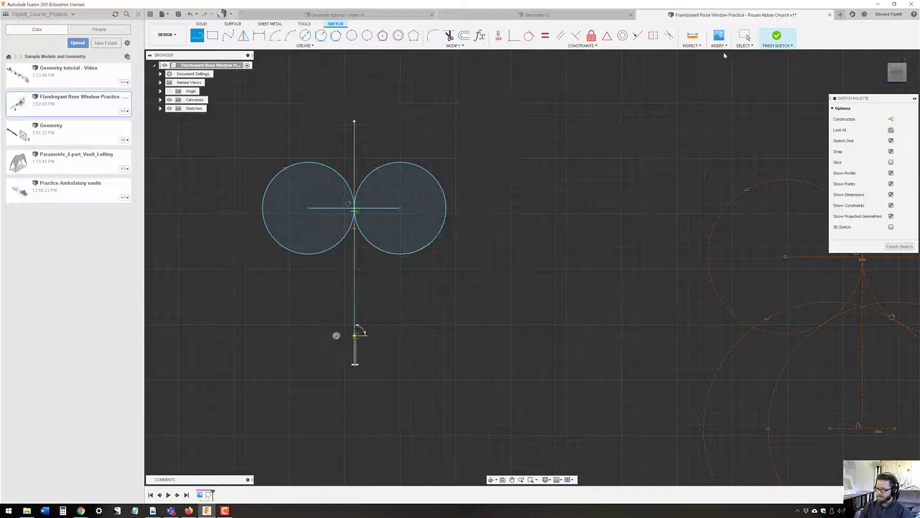
key(Escape)
click(355, 289)
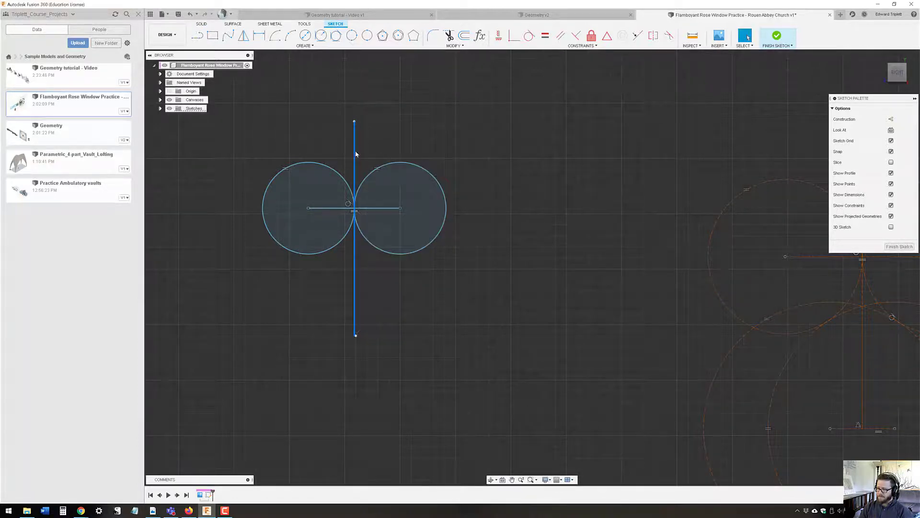
click(499, 35)
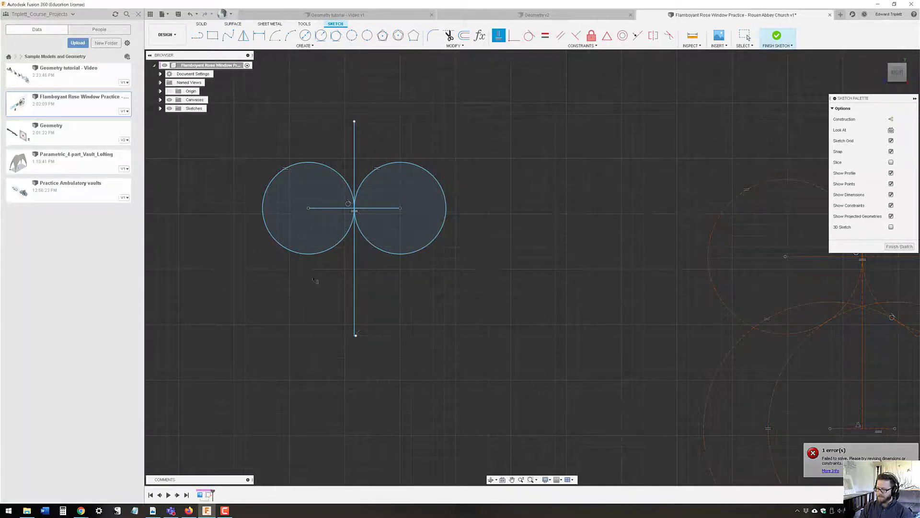
Step: Draw two large circles below the tangent pair, one on each side of the vertical line
middle_drag(490, 337, 392, 338)
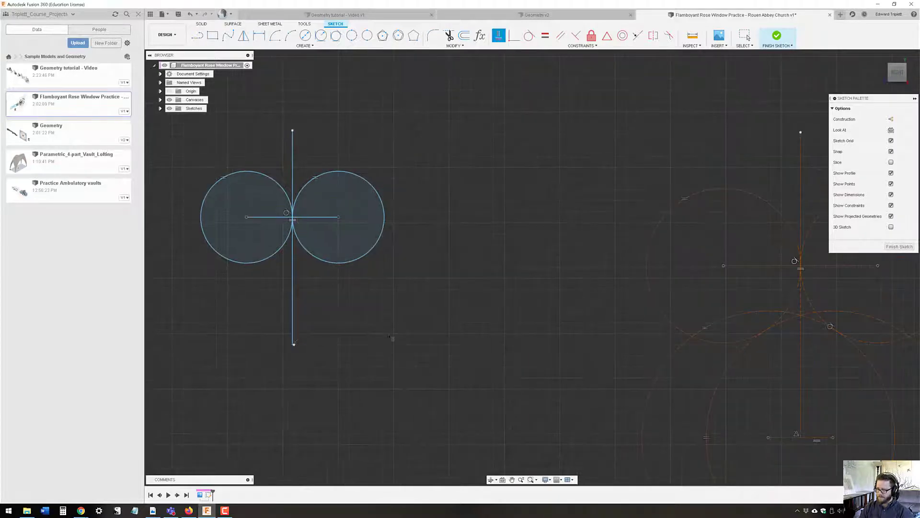
scroll(375, 336, down, 1)
scroll(375, 336, up, 1)
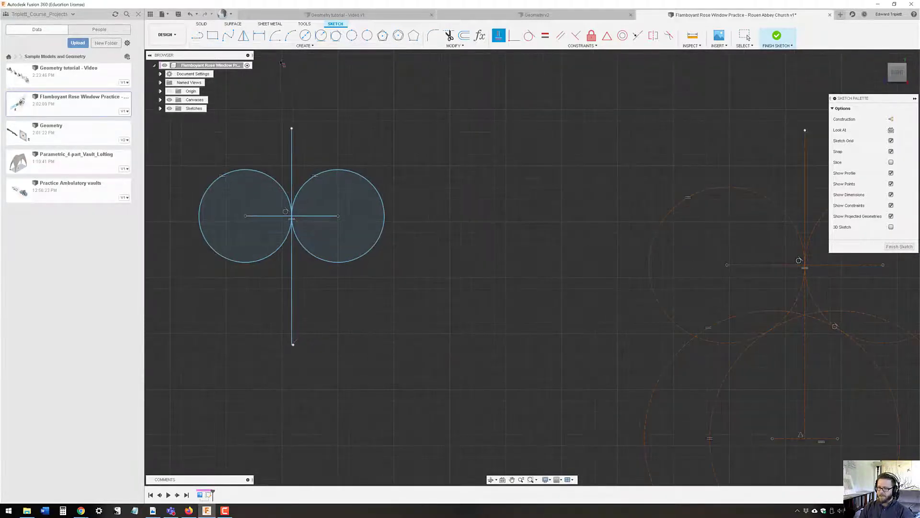
click(306, 35)
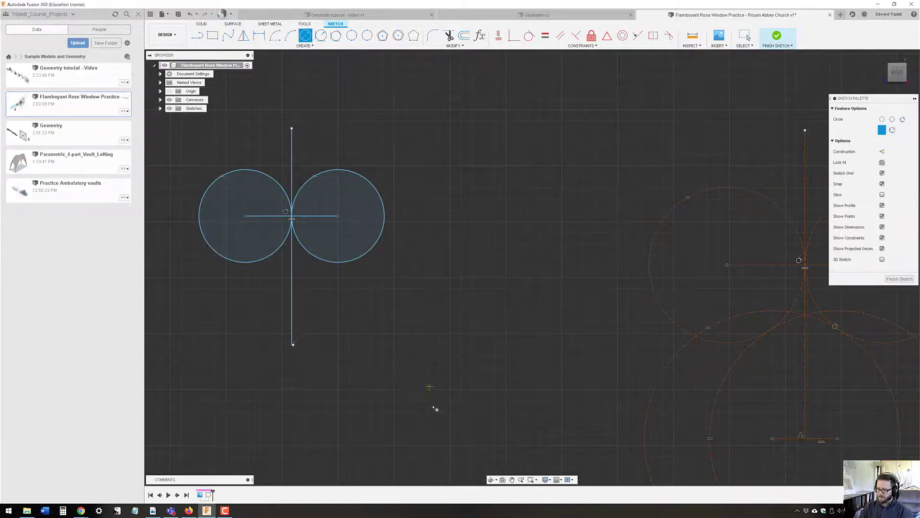
click(405, 389)
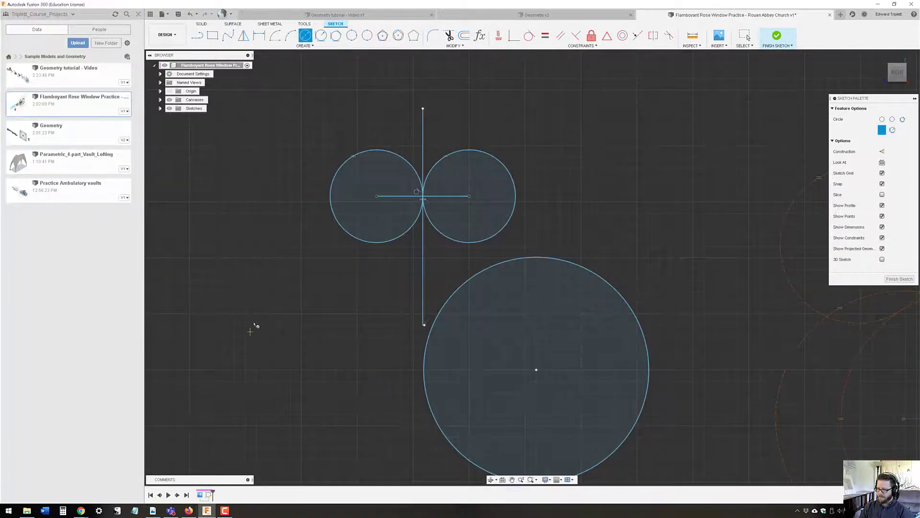
click(253, 298)
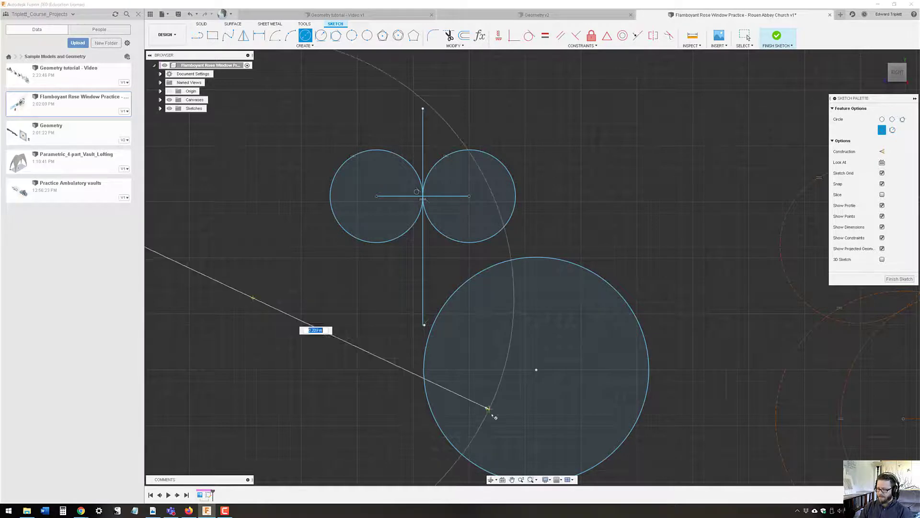
click(357, 347)
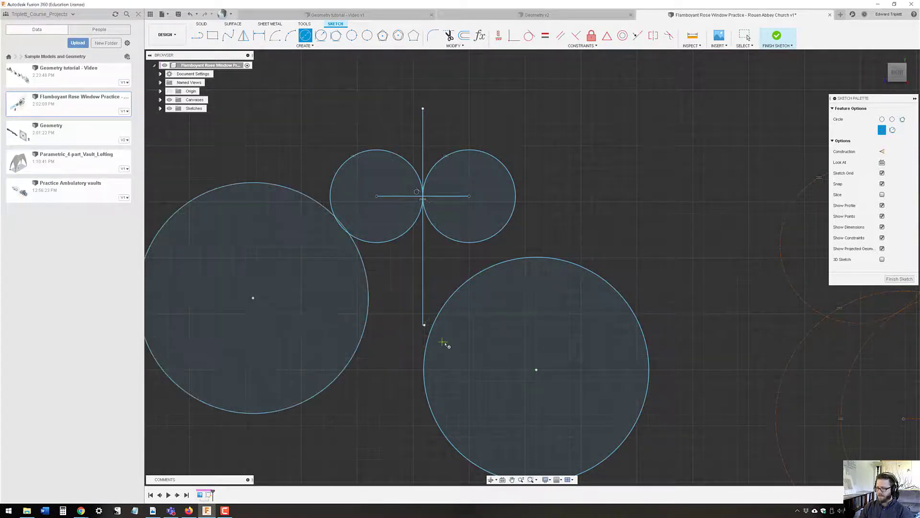
Step: Apply an Equal constraint between the two large lower circles
mouse_move(555, 372)
middle_down()
mouse_move(455, 322)
mouse_move(520, 324)
middle_up()
scroll(452, 322, down, 3)
scroll(520, 324, up, 1)
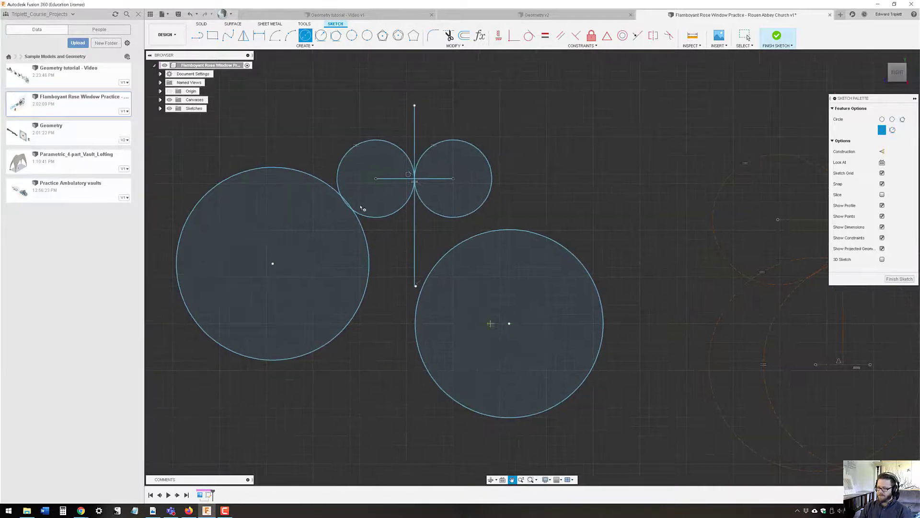
click(745, 35)
click(303, 173)
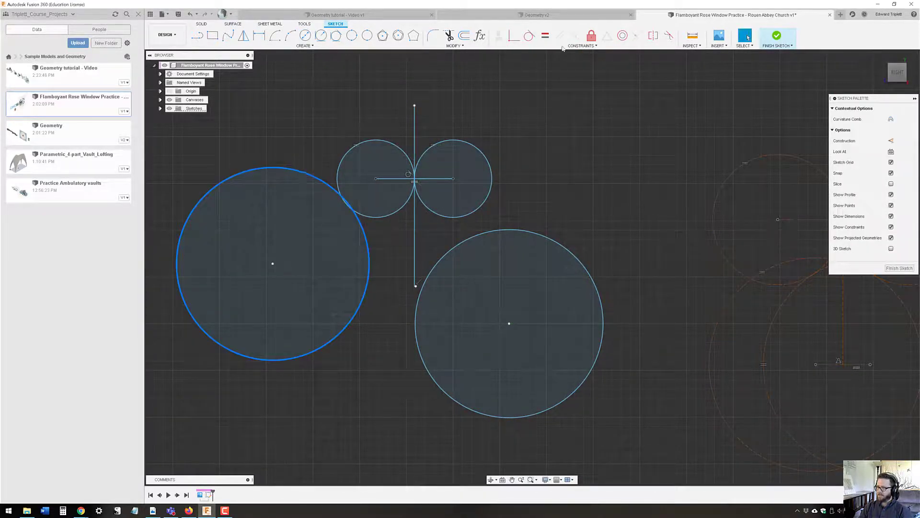
click(514, 231)
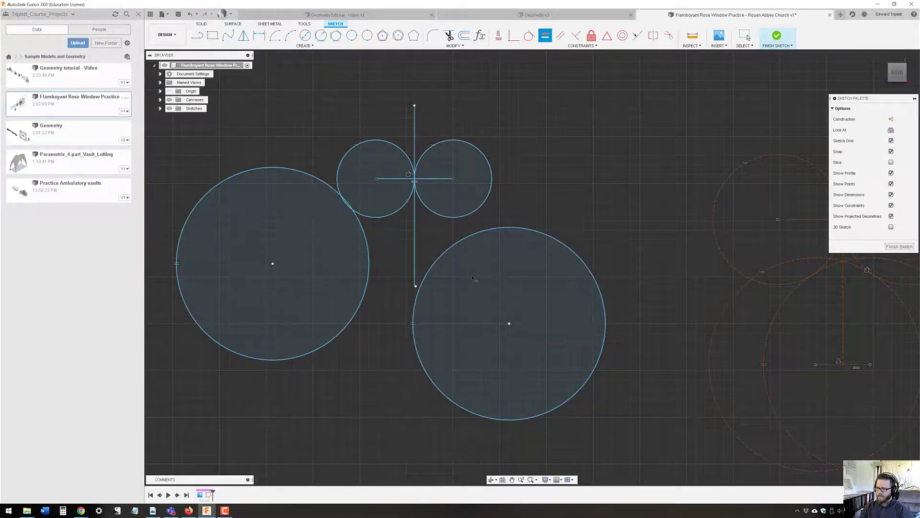
Step: Draw a short horizontal line crossing the lower end of the vertical line
click(198, 36)
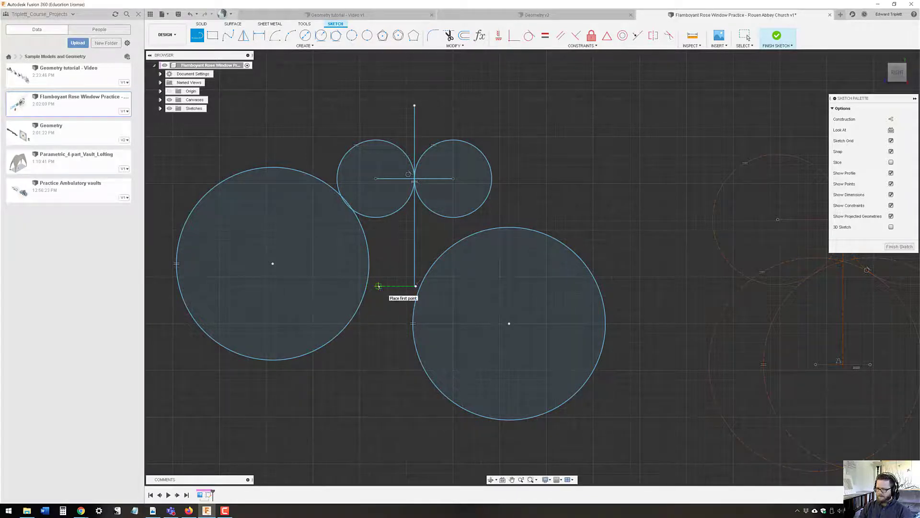
click(378, 286)
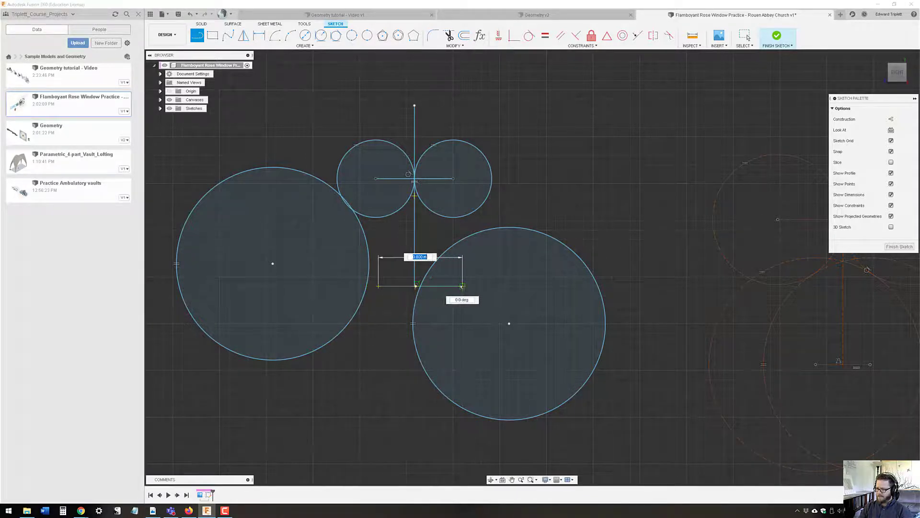
click(463, 286)
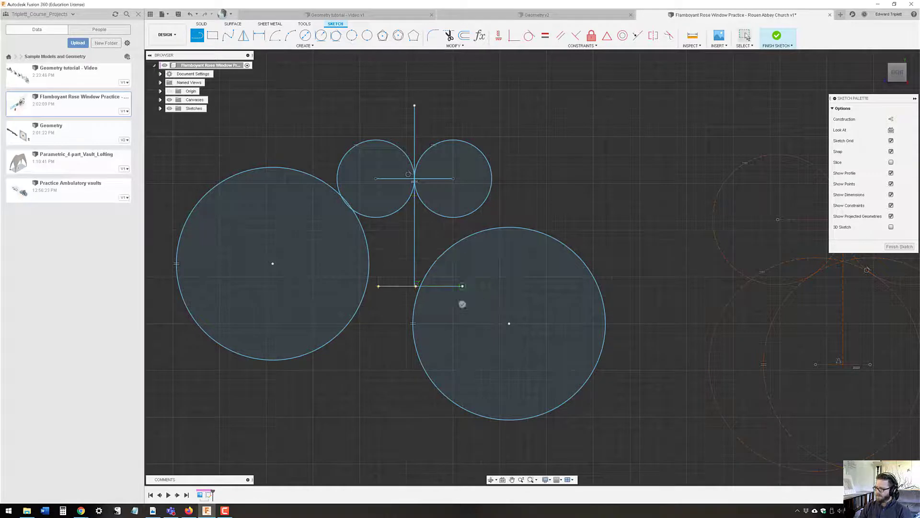
click(745, 36)
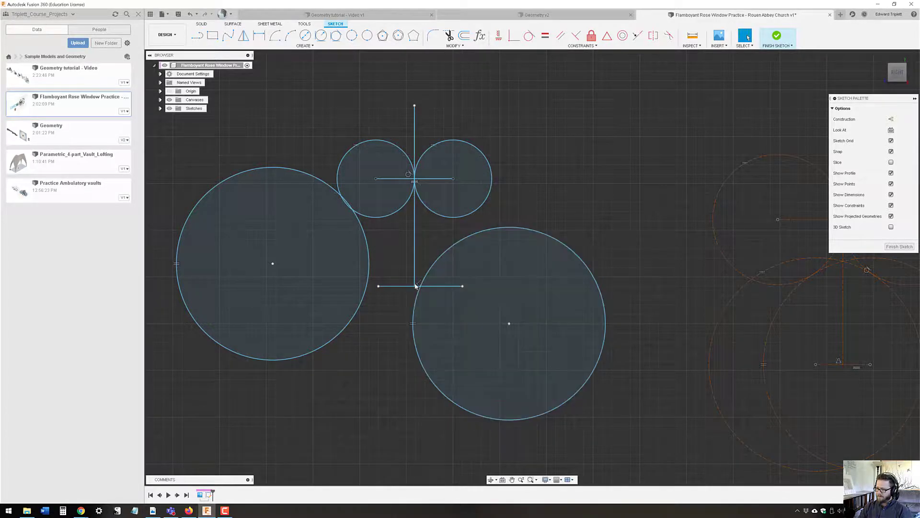
Step: Delete the short horizontal line at the lower end of the vertical line
scroll(412, 290, up, 5)
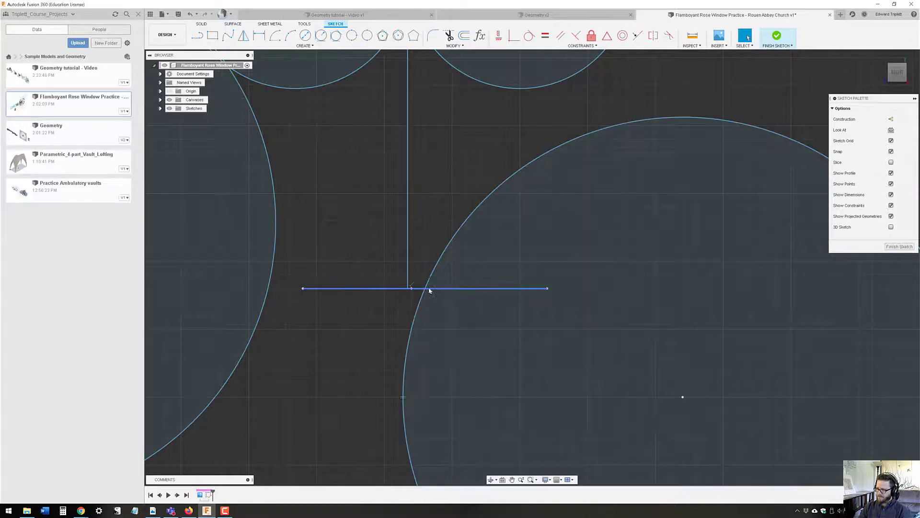
click(431, 288)
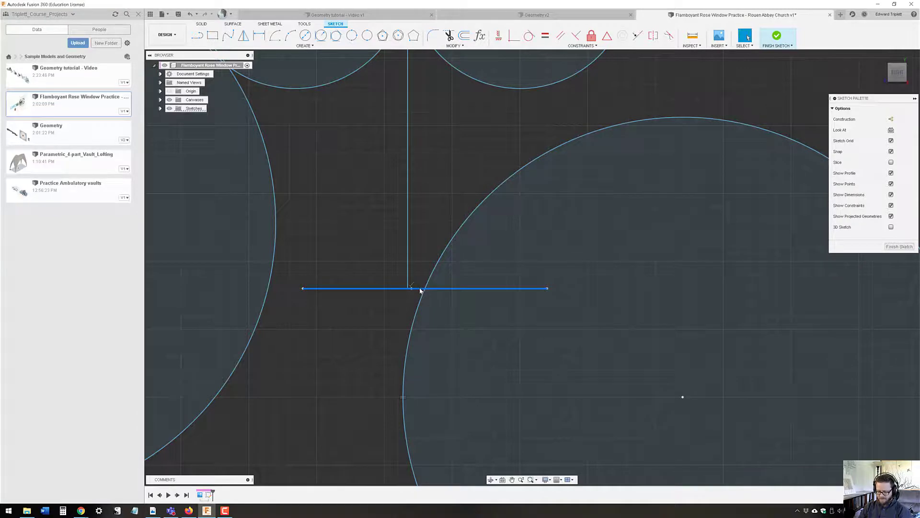
key(Delete)
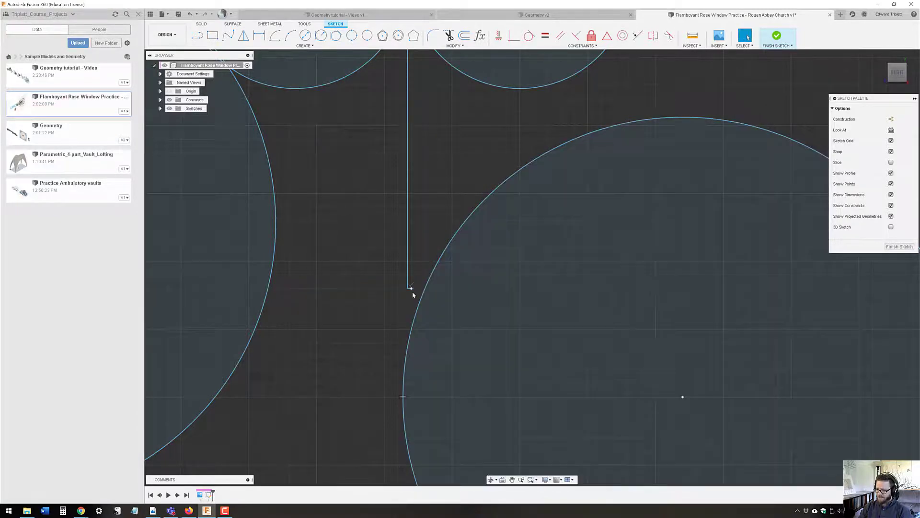
Step: Draw a short horizontal line leftwards from the lower endpoint of the vertical line, and select it
scroll(410, 290, up, 3)
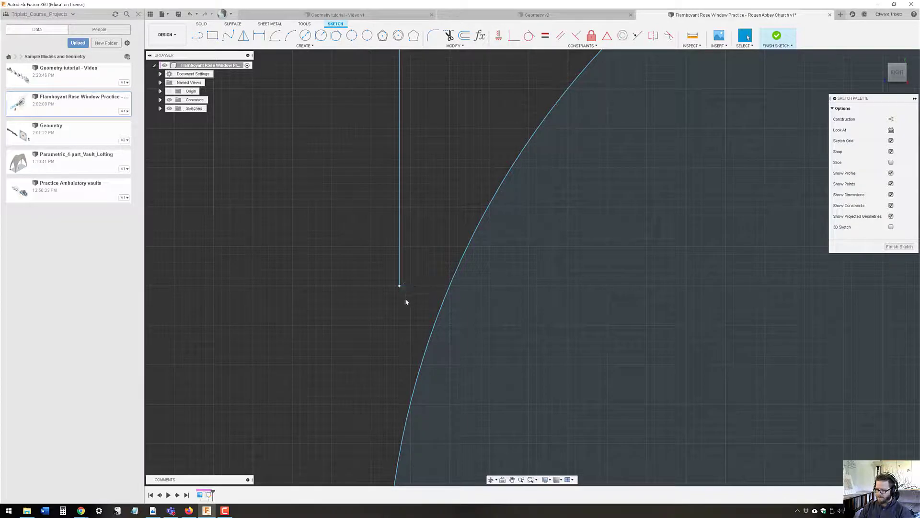
scroll(407, 290, down, 3)
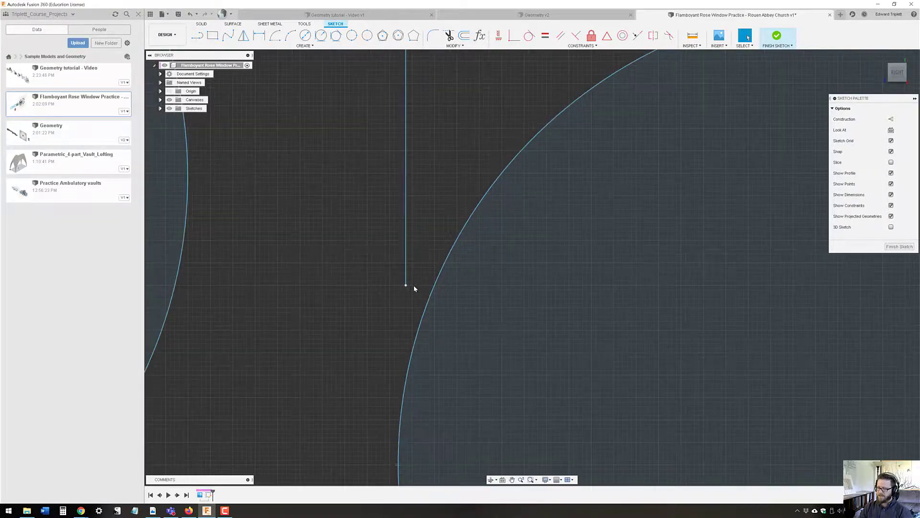
click(197, 35)
drag(408, 286, 311, 286)
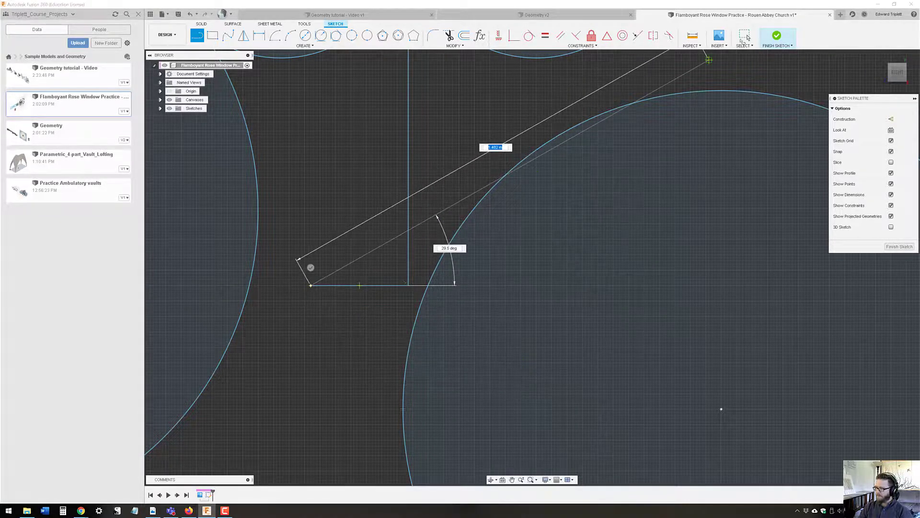
click(742, 39)
click(358, 285)
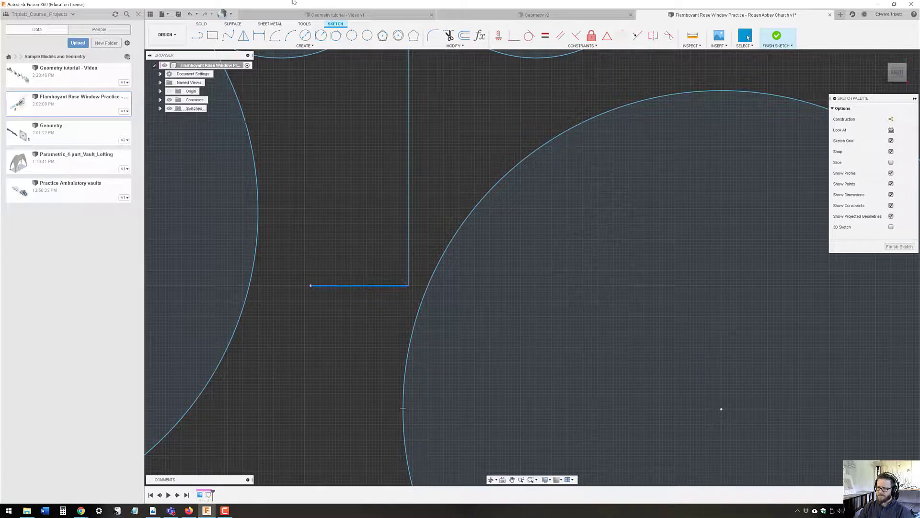
Step: Mirror the short horizontal line at the lower end across the vertical line
click(243, 35)
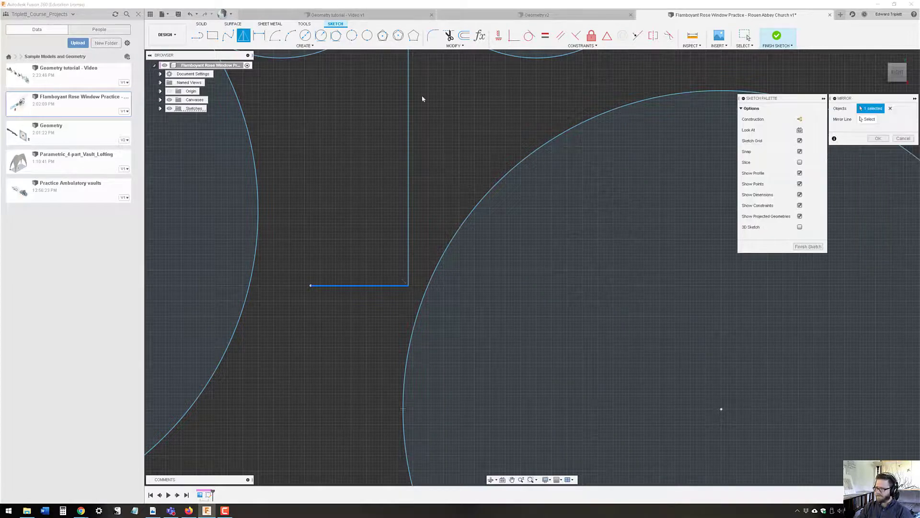
click(868, 120)
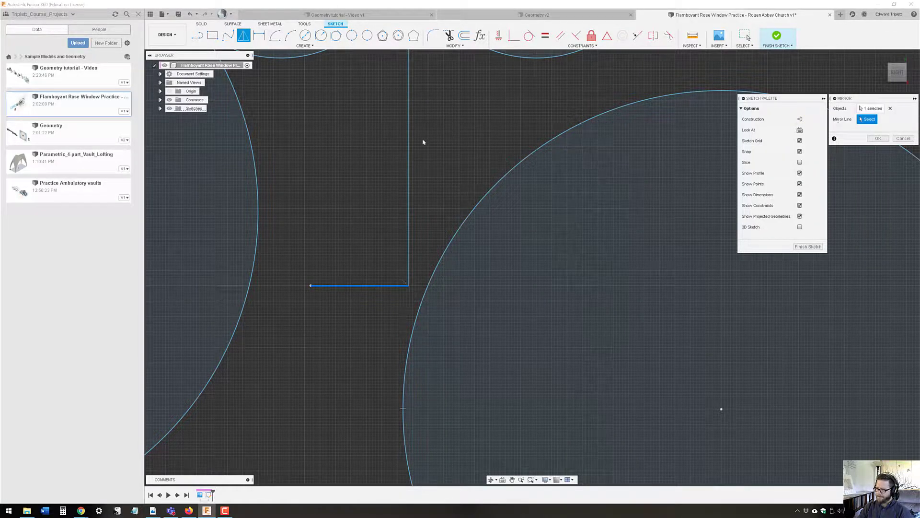
click(408, 145)
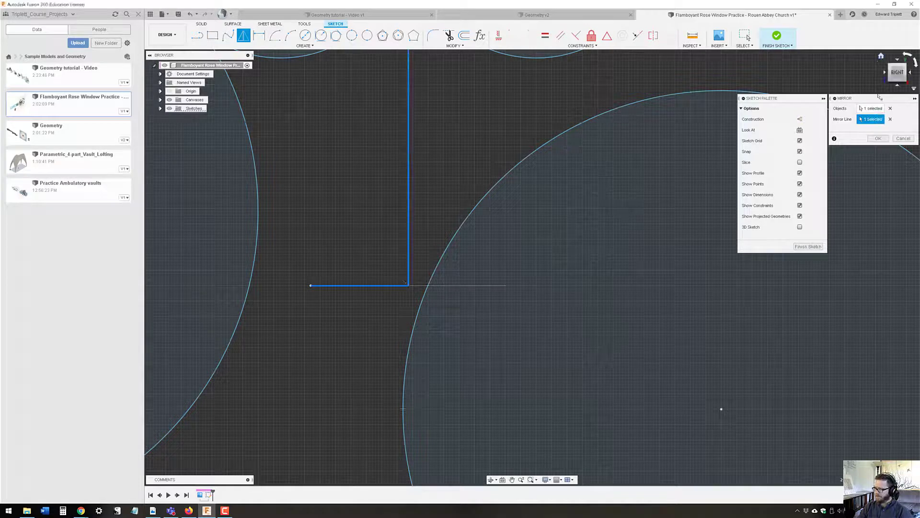
click(877, 138)
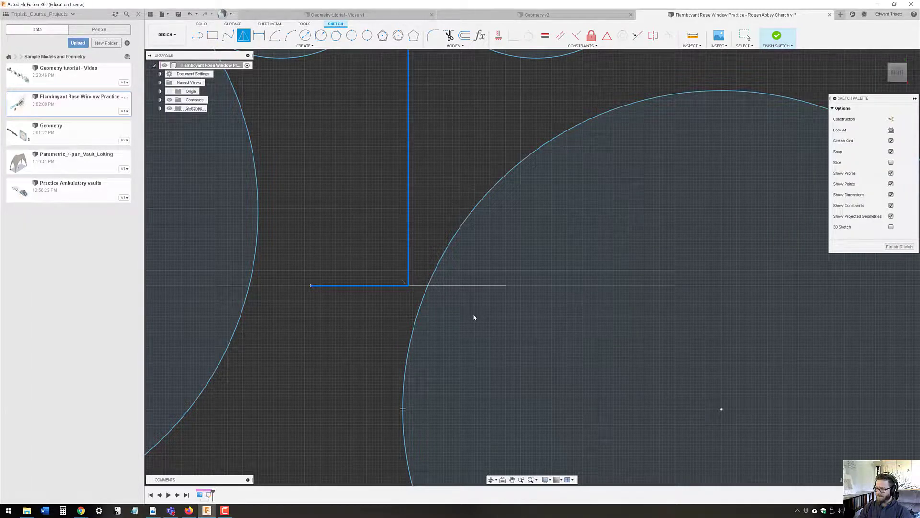
Step: Move the centres of the two large circles onto the outer endpoints of the mirrored horizontal lines, one on each side
scroll(474, 317, down, 3)
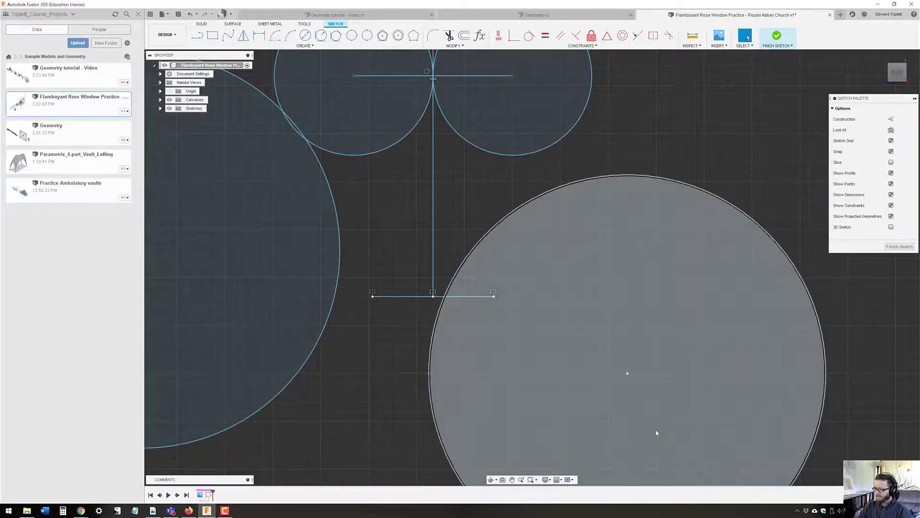
drag(626, 373, 495, 297)
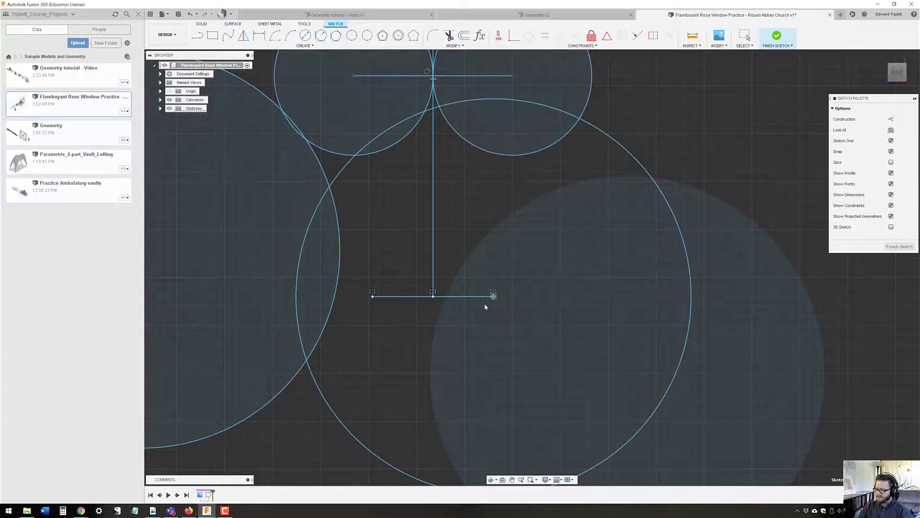
scroll(459, 307, down, 4)
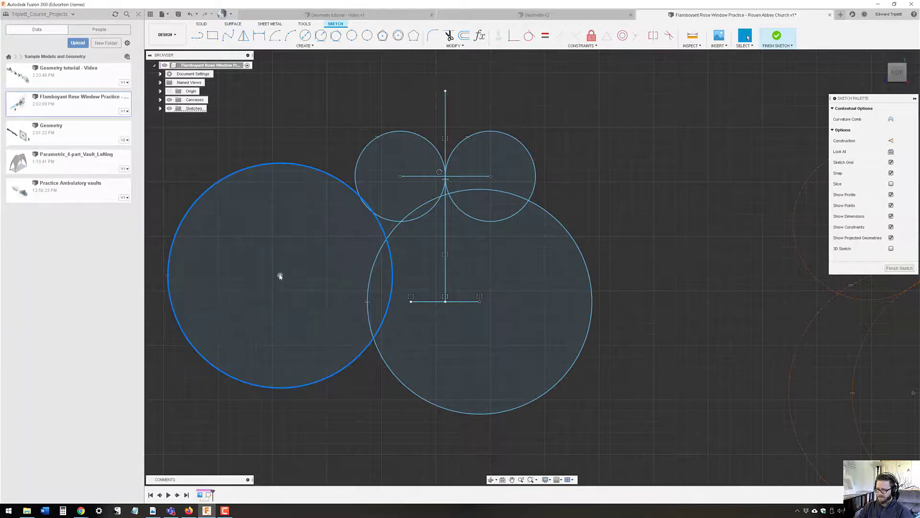
drag(280, 275, 410, 303)
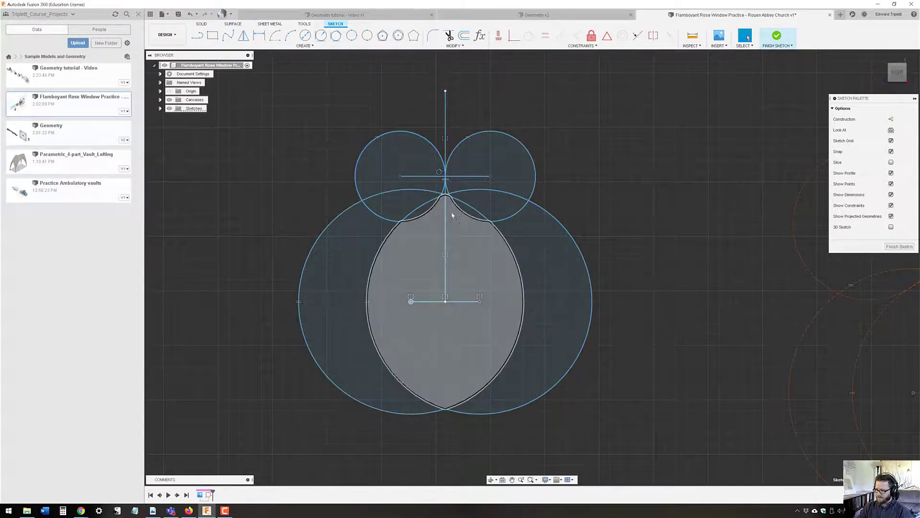
Step: Apply a Tangent constraint between the left large circle and the left small circle above it
scroll(472, 216, up, 2)
scroll(396, 196, up, 1)
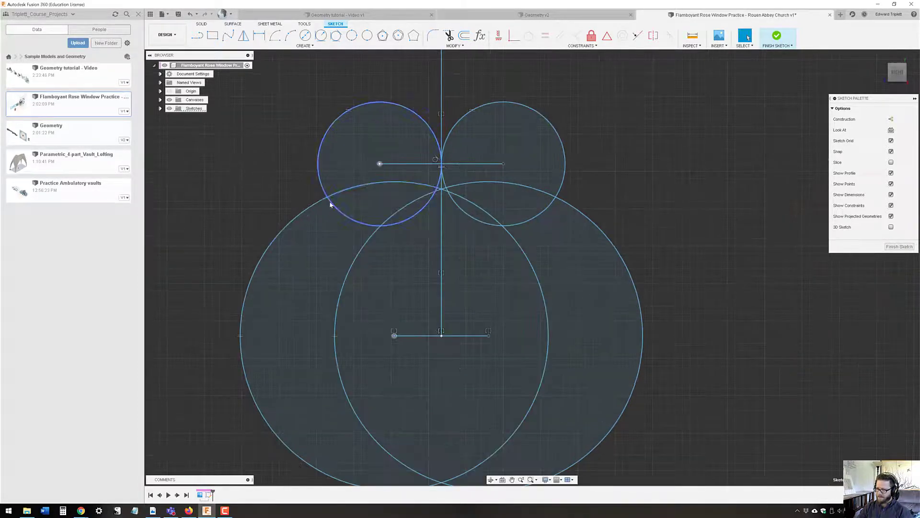
click(318, 203)
click(529, 35)
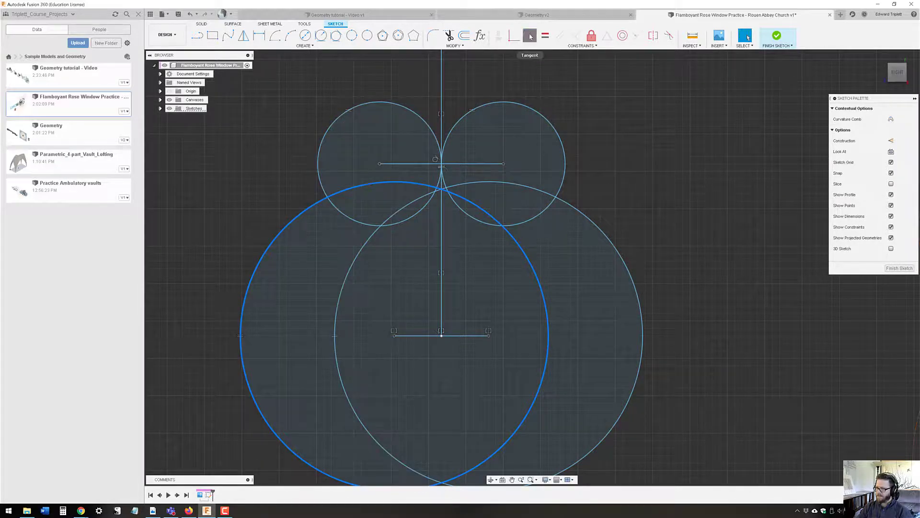
click(357, 225)
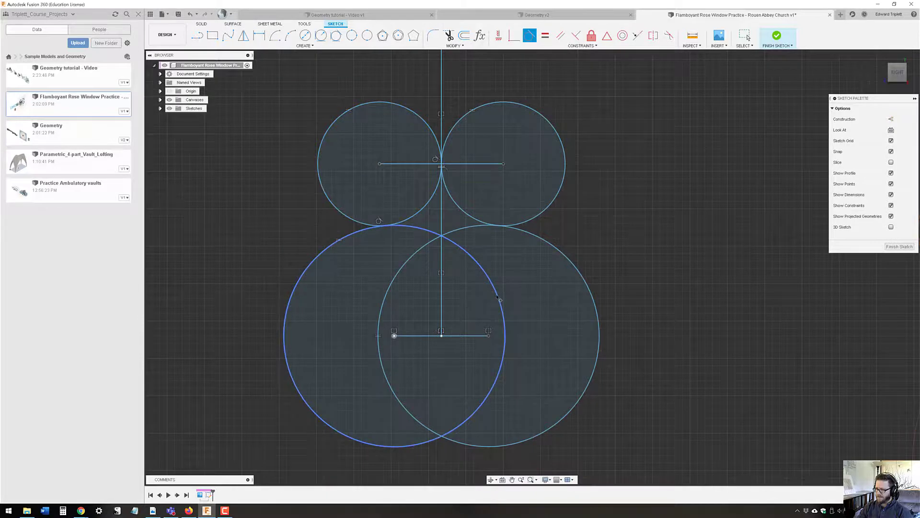
Step: Test the figure's constraints by moving the centre and edge of the right large circle
scroll(498, 303, up, 2)
scroll(498, 303, down, 5)
scroll(497, 302, down, 2)
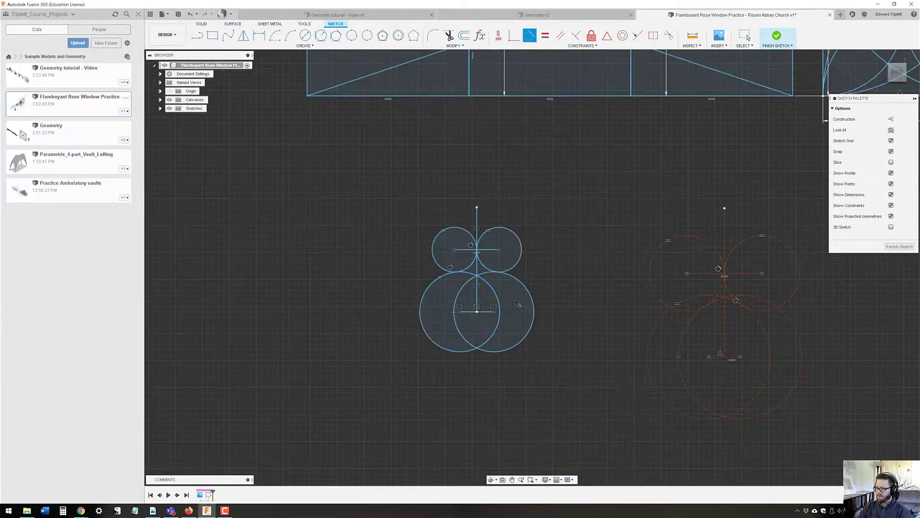
scroll(518, 303, up, 3)
mouse_move(550, 302)
middle_down()
mouse_move(474, 300)
mouse_move(472, 288)
middle_up()
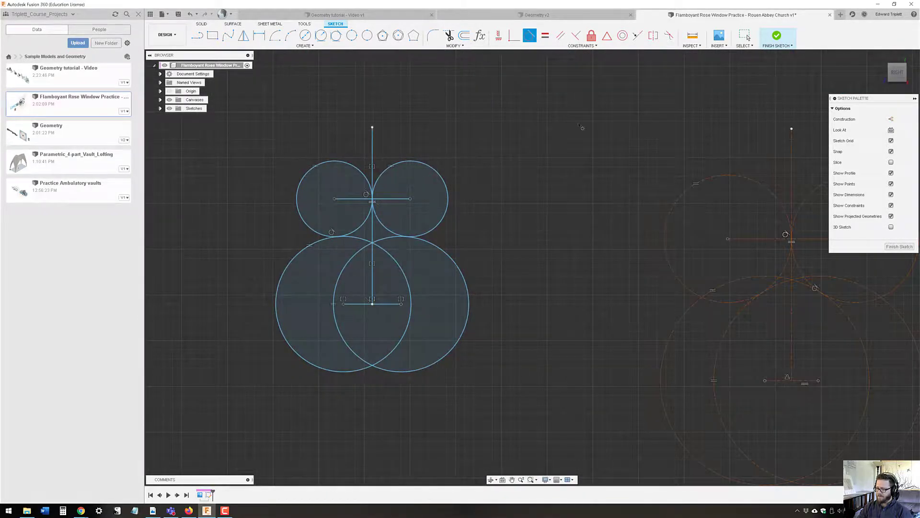
middle_drag(412, 278, 544, 269)
scroll(535, 296, up, 1)
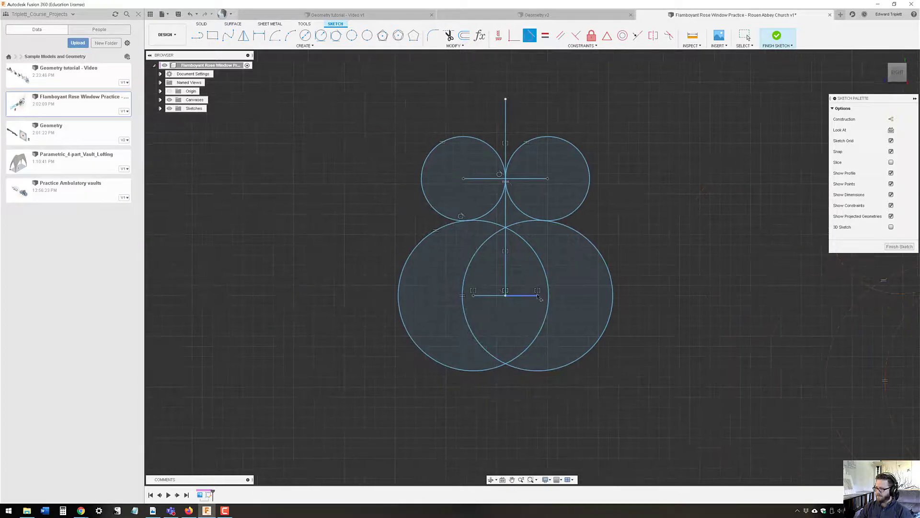
click(748, 38)
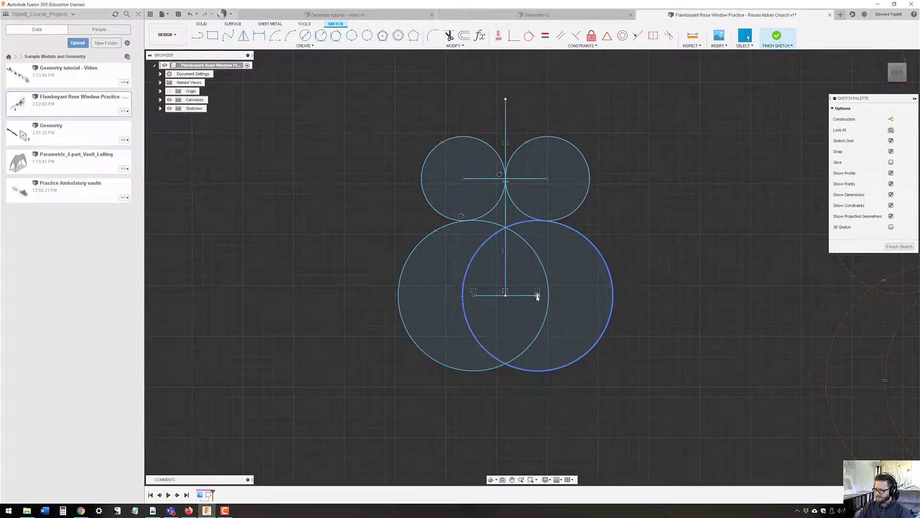
mouse_move(545, 296)
mouse_down()
mouse_move(556, 297)
mouse_move(534, 300)
mouse_move(556, 295)
mouse_move(563, 281)
mouse_up()
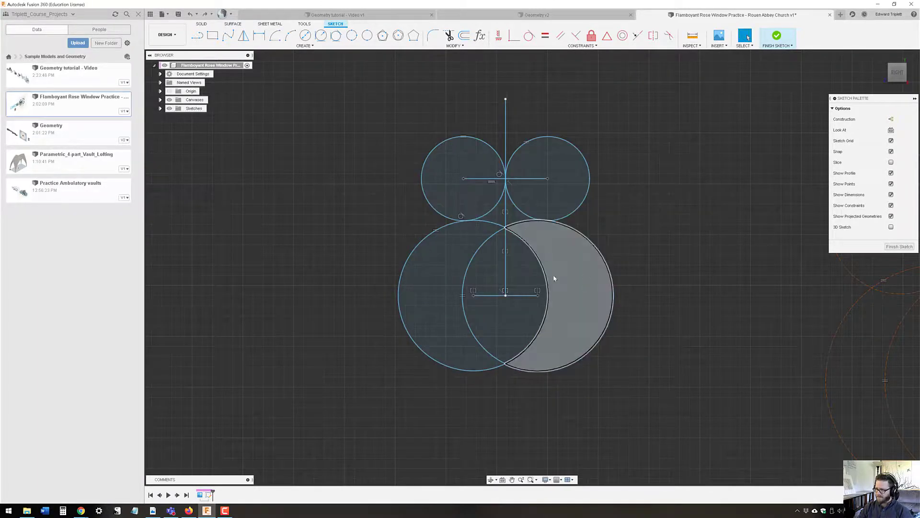
mouse_move(609, 254)
mouse_down()
mouse_move(628, 255)
mouse_move(602, 258)
mouse_move(616, 257)
mouse_up()
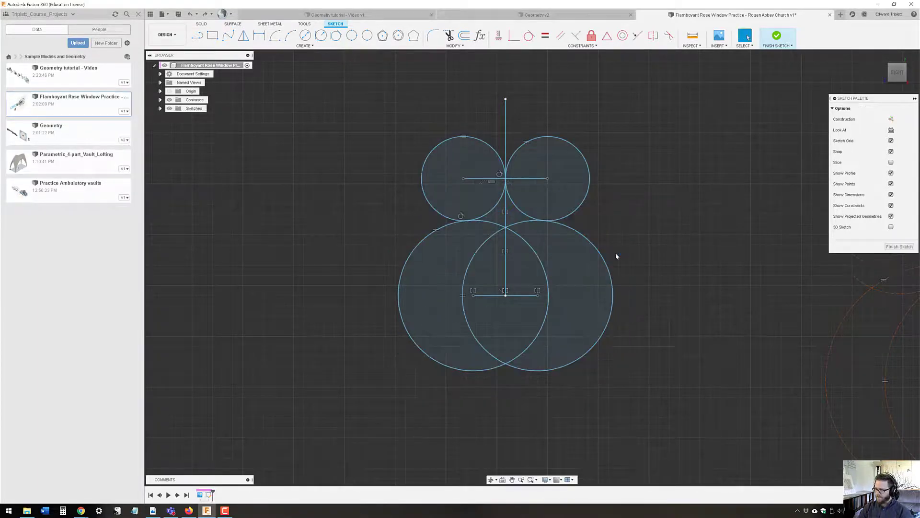
Step: Apply a Tangent constraint between the right small circle and the right large circle
click(582, 205)
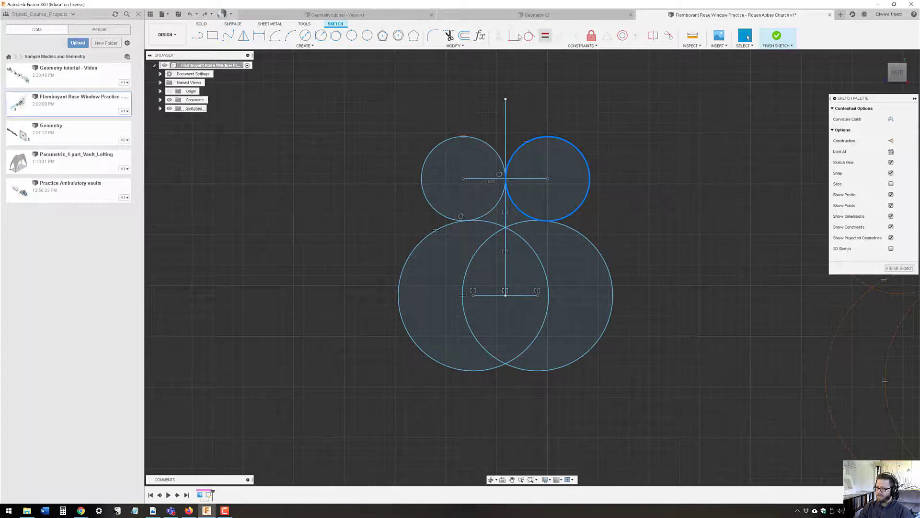
click(529, 35)
click(582, 235)
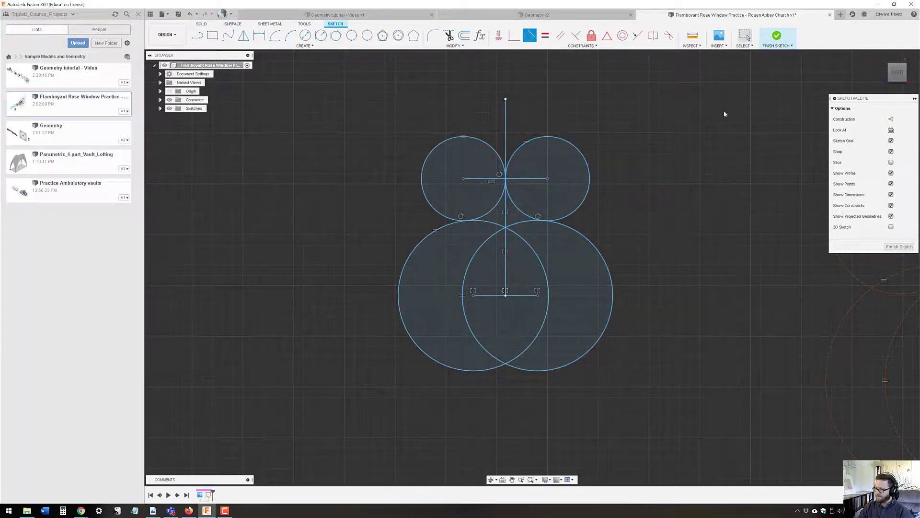
key(Escape)
Step: Enlarge the right large circle slightly by its edge to resize the linked circles, and clear the selection
mouse_move(604, 256)
mouse_down()
mouse_move(624, 255)
mouse_move(581, 263)
mouse_move(617, 270)
mouse_move(611, 265)
mouse_up()
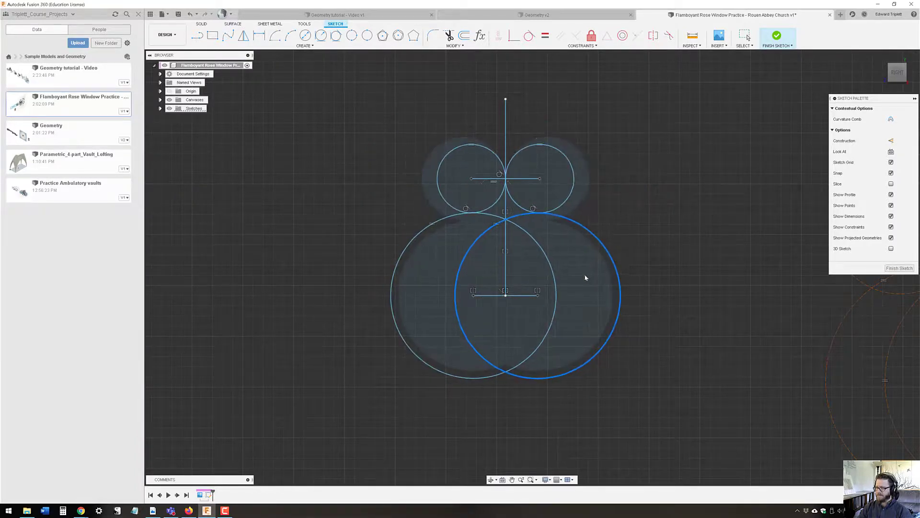
scroll(542, 272, down, 5)
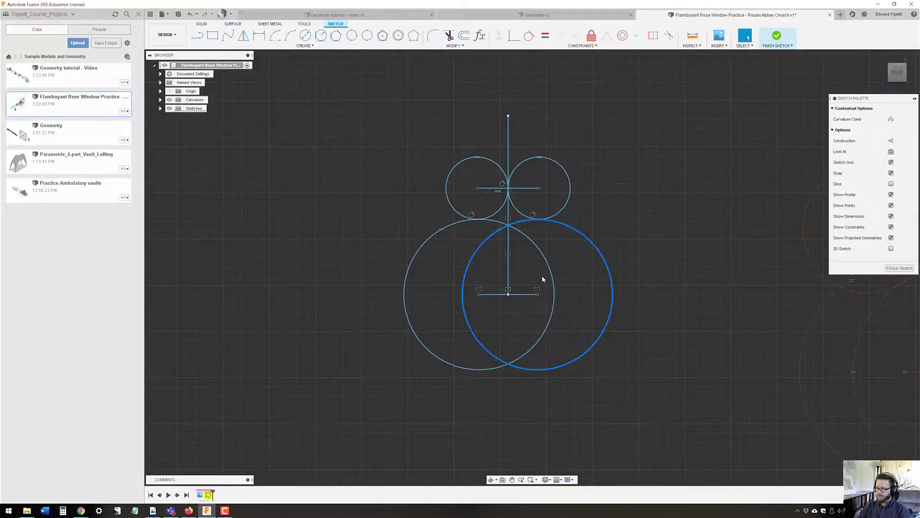
scroll(541, 271, up, 4)
scroll(540, 272, up, 1)
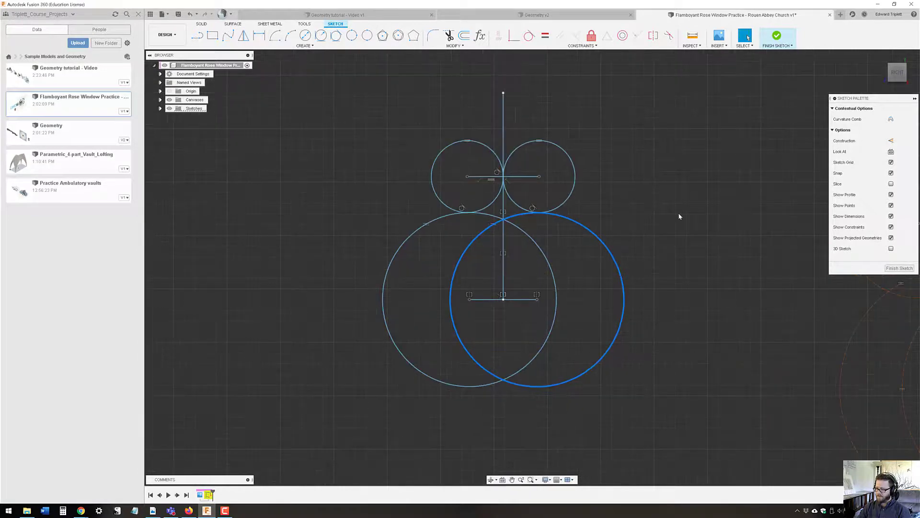
click(677, 213)
Step: Finish the sketch and look over the rectangle and square practice figures above the tracery
scroll(628, 242, down, 5)
middle_drag(597, 260, 535, 268)
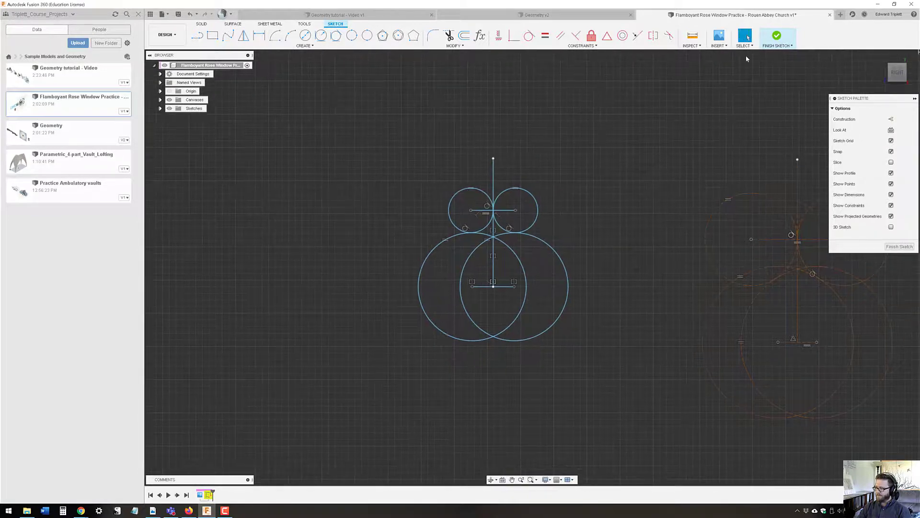
click(777, 37)
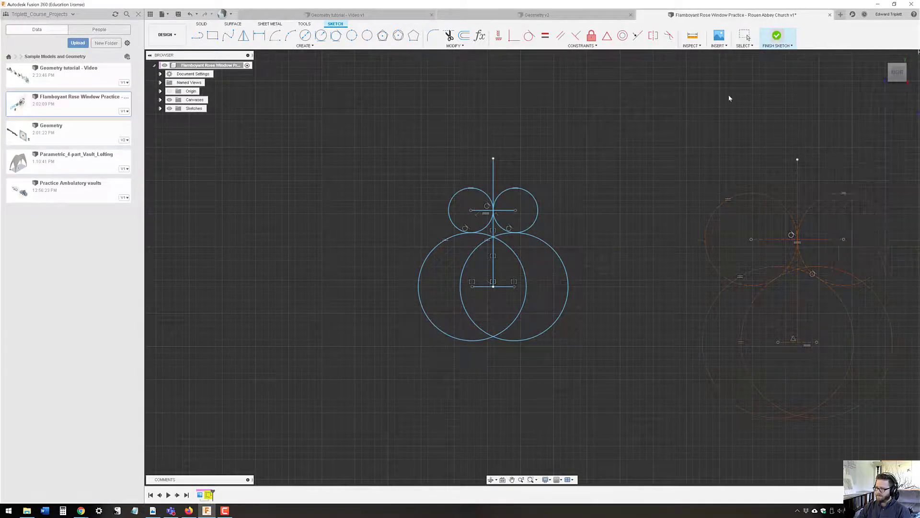
scroll(583, 236, down, 6)
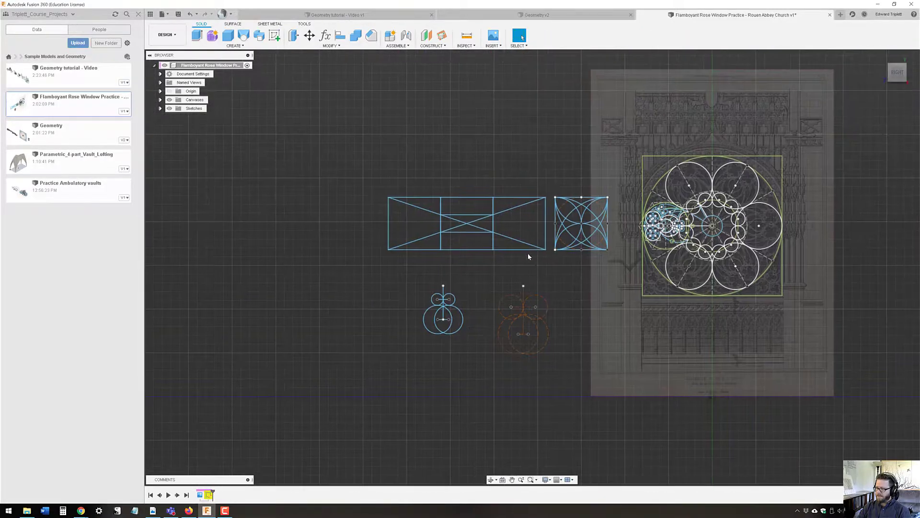
scroll(527, 253, up, 5)
scroll(608, 274, down, 2)
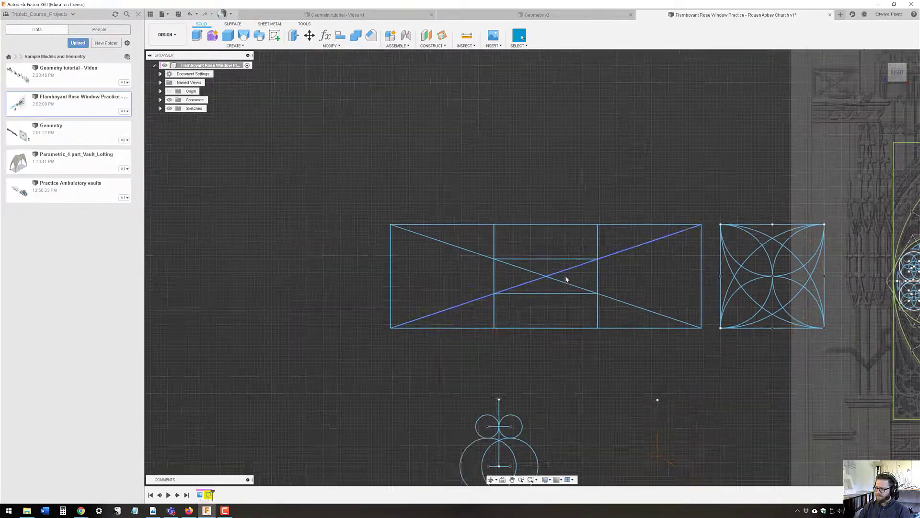
scroll(567, 279, up, 2)
middle_drag(774, 232, 718, 294)
middle_drag(504, 318, 504, 313)
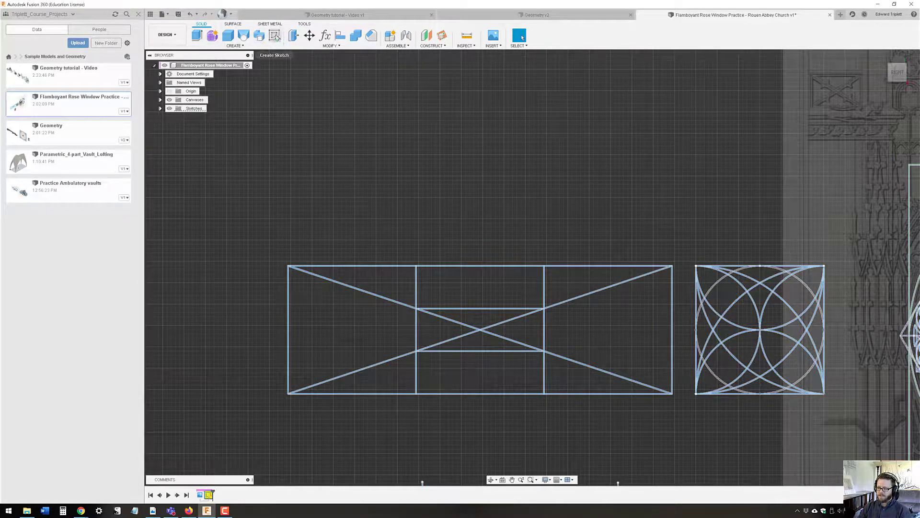
Step: Reopen the sketch for editing and draw a rectangle about 4.2 m wide and 3.9 m high above the subdivided practice rectangle
right_click(209, 497)
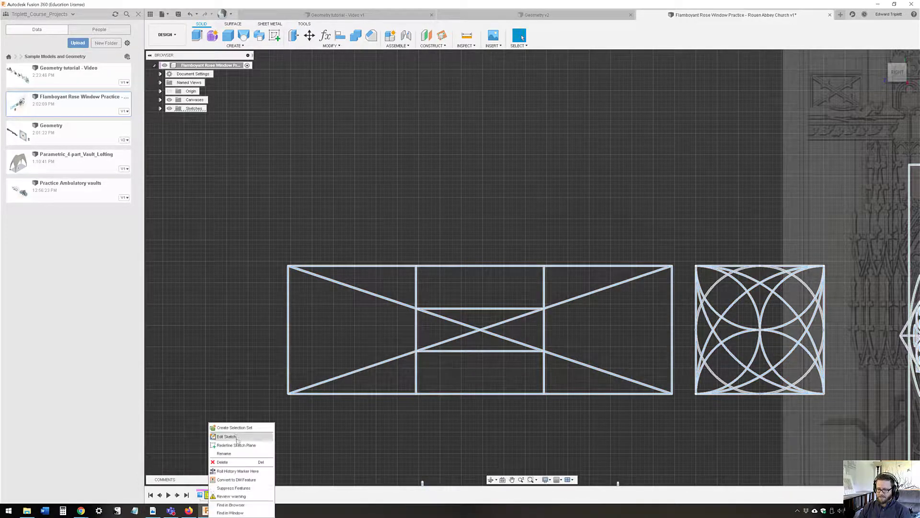
click(237, 439)
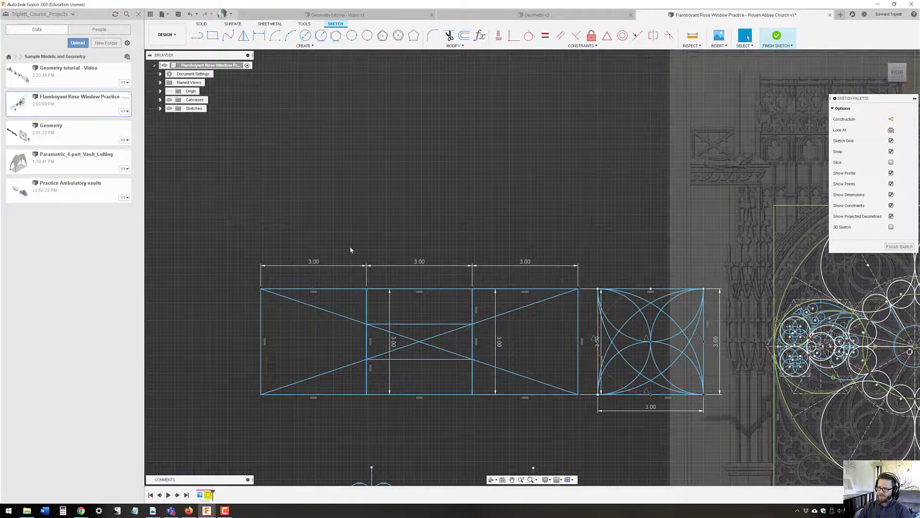
click(212, 36)
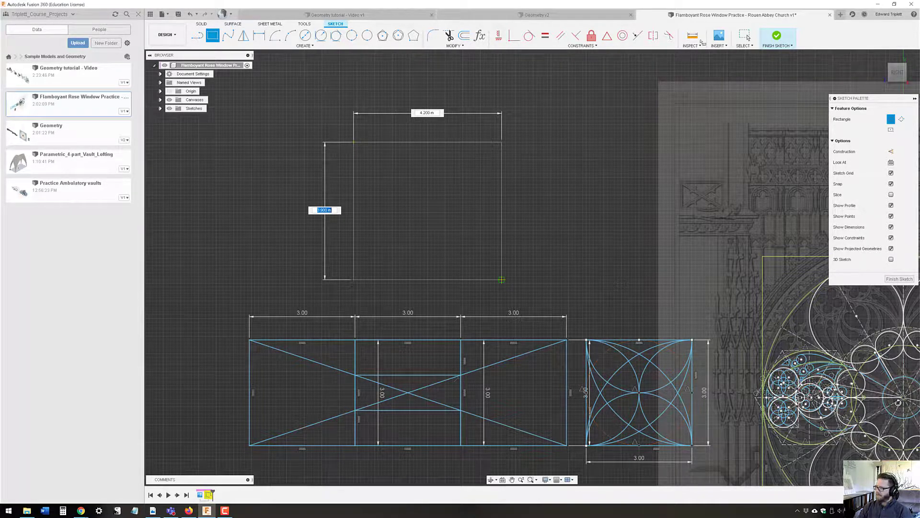
key(Return)
key(Escape)
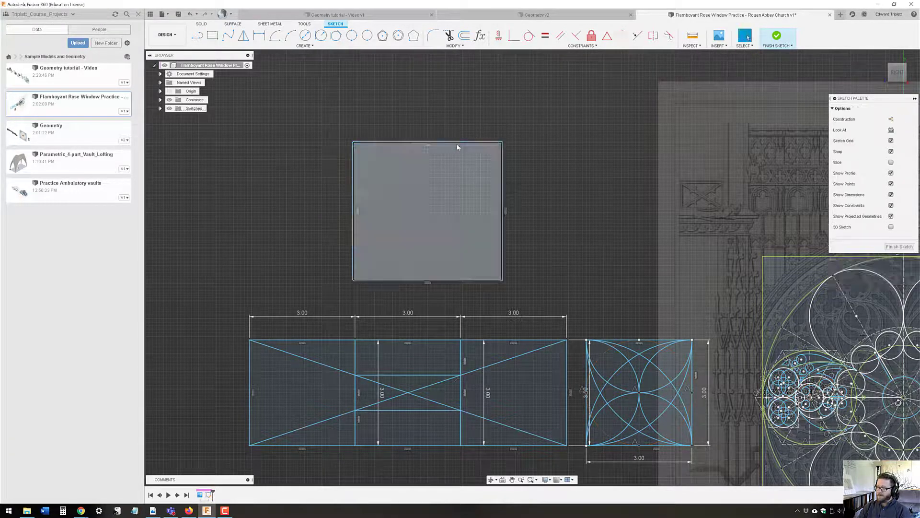
Step: Apply an Equal constraint between the upper and left edges of the new rectangle to make it a square
click(453, 143)
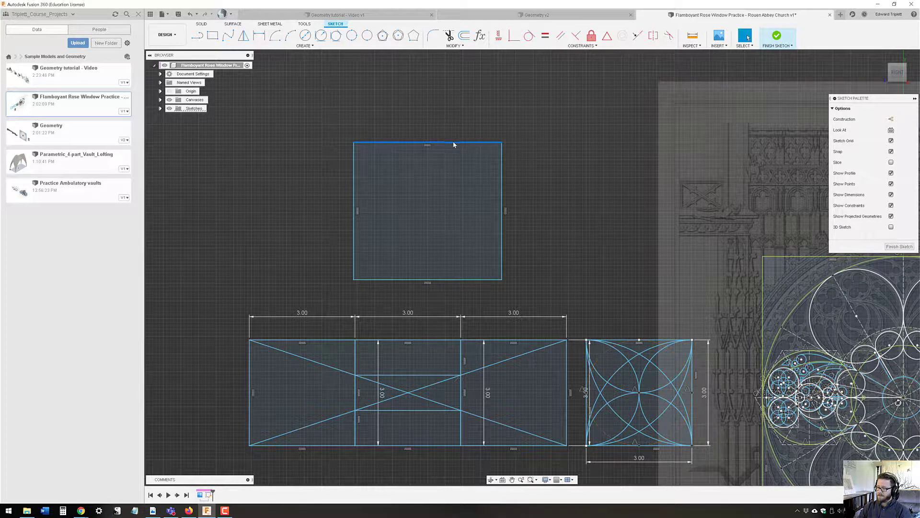
click(545, 36)
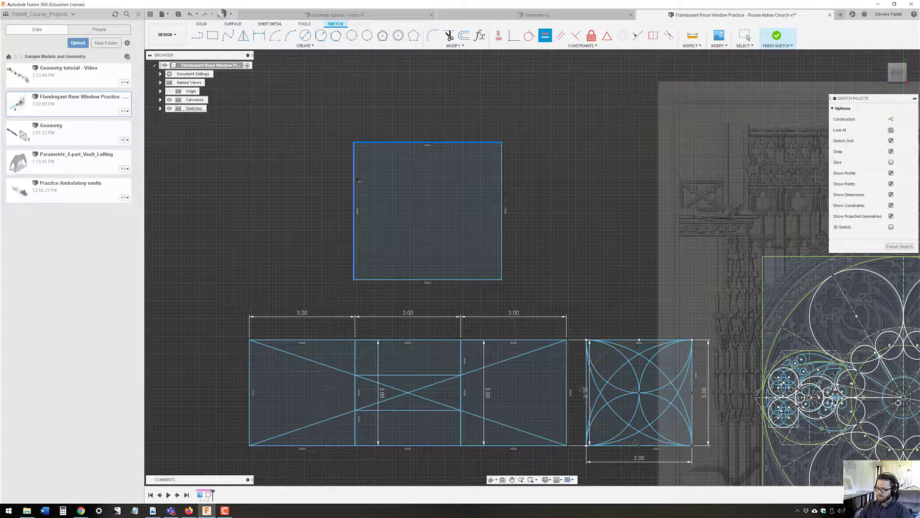
click(357, 181)
middle_drag(400, 217, 473, 208)
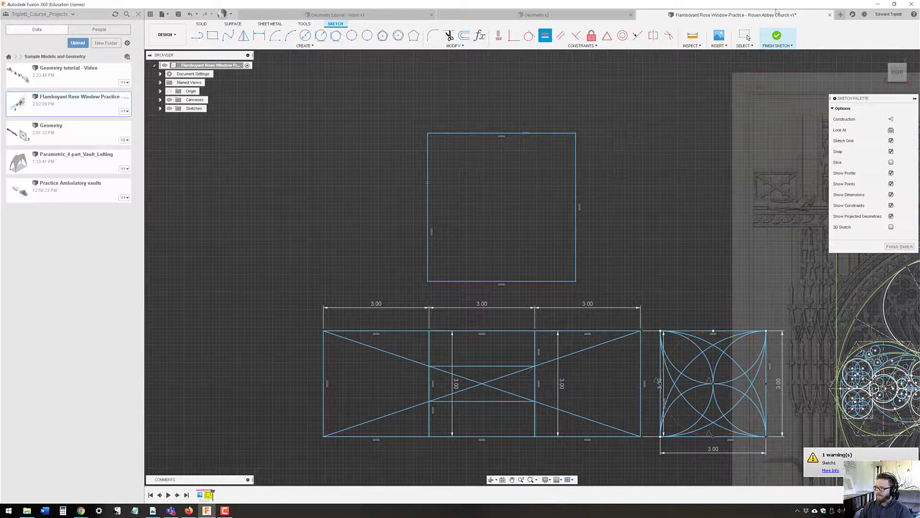
click(745, 37)
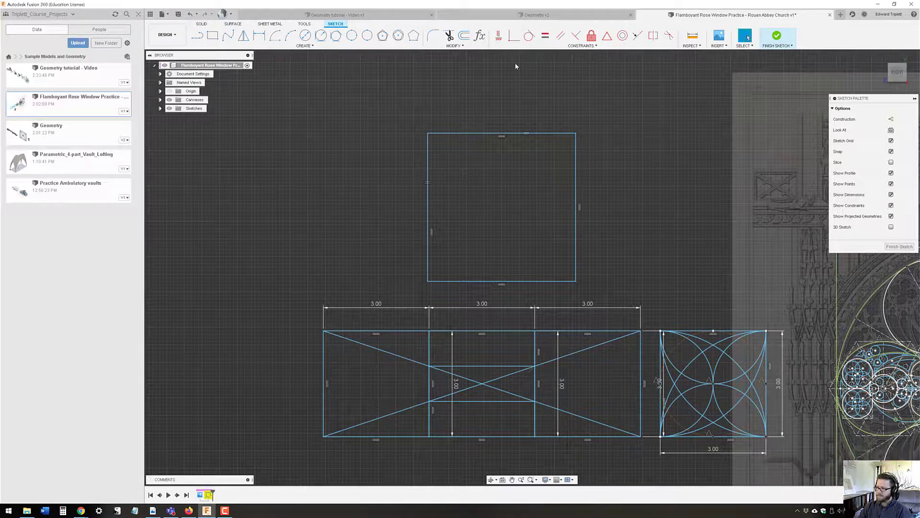
click(212, 35)
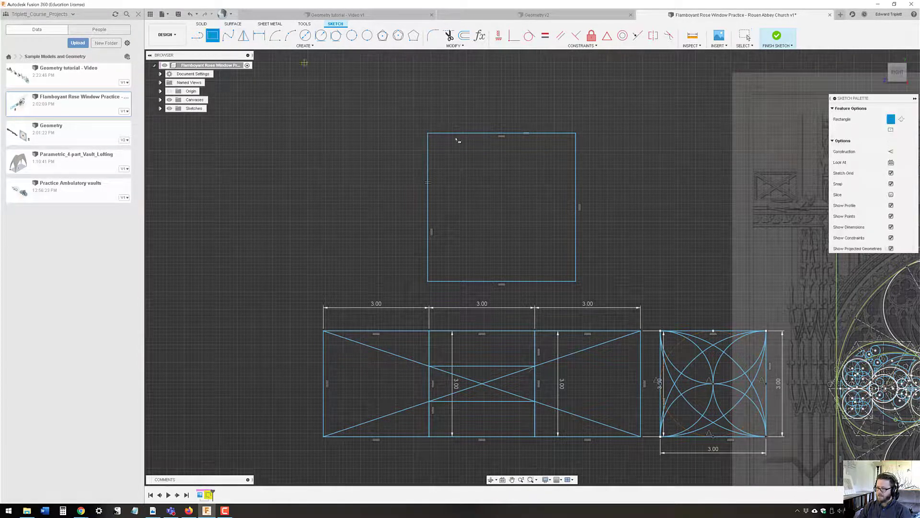
click(429, 134)
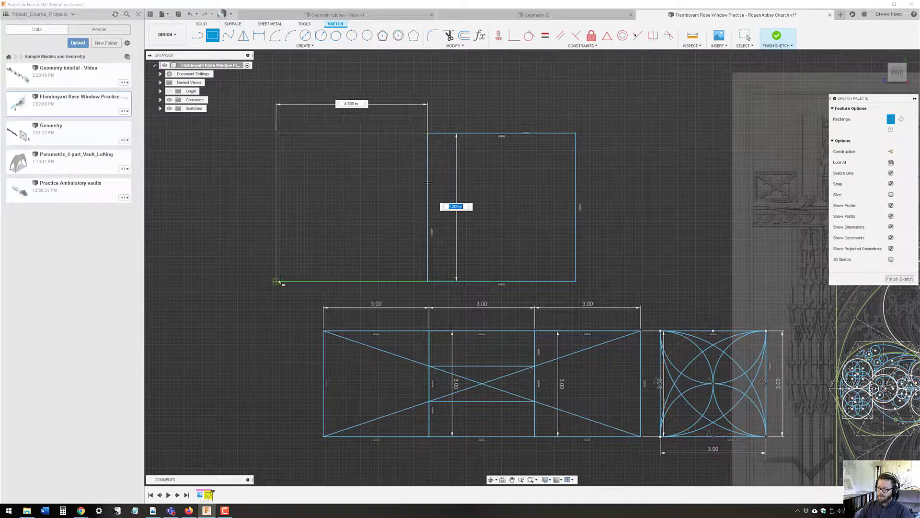
key(Escape)
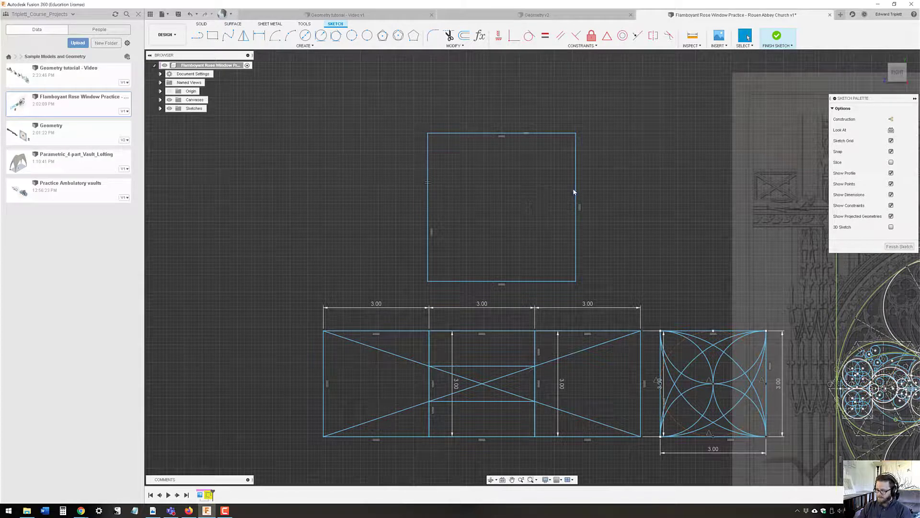
Step: Copy the whole square and try to paste the duplicate with a point-to-point move
double_click(544, 134)
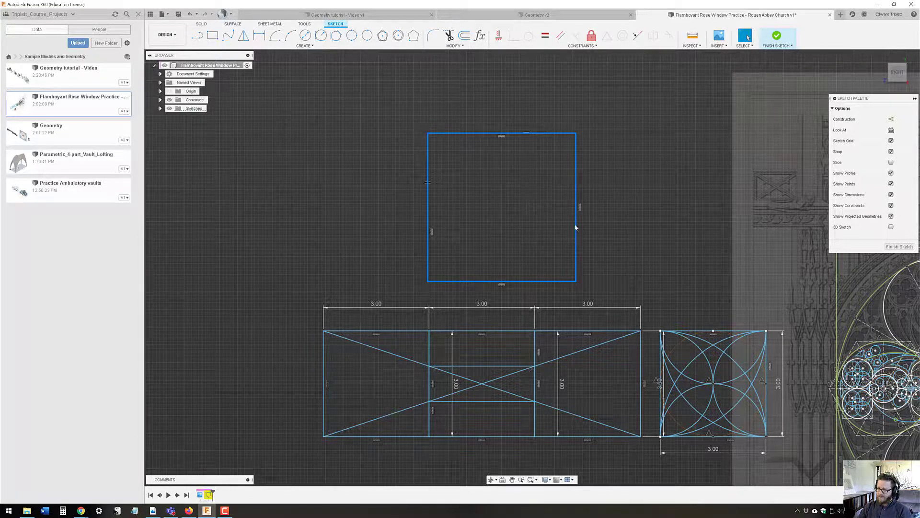
right_click(510, 137)
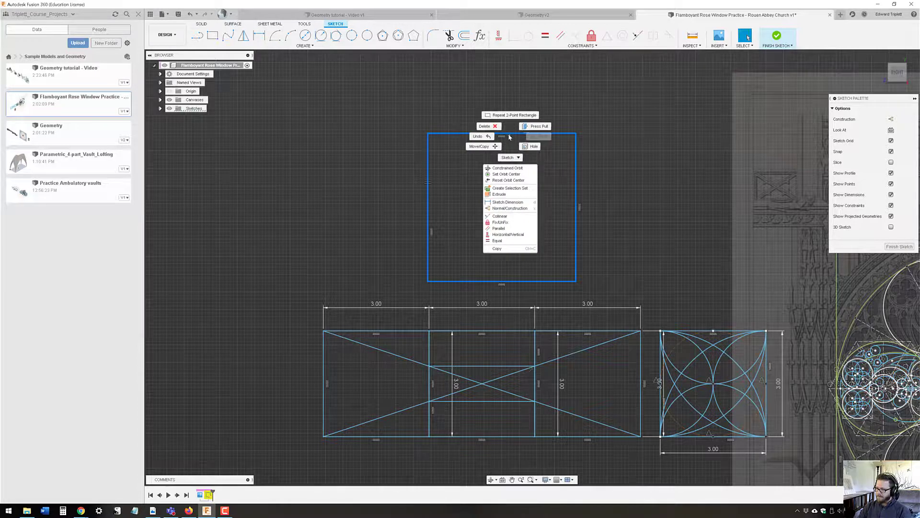
click(509, 248)
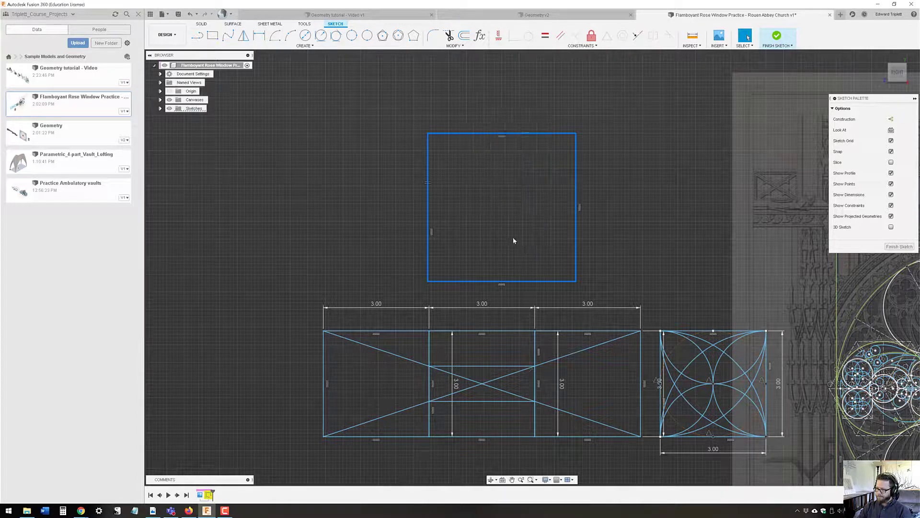
right_click(513, 214)
click(515, 328)
scroll(540, 216, up, 2)
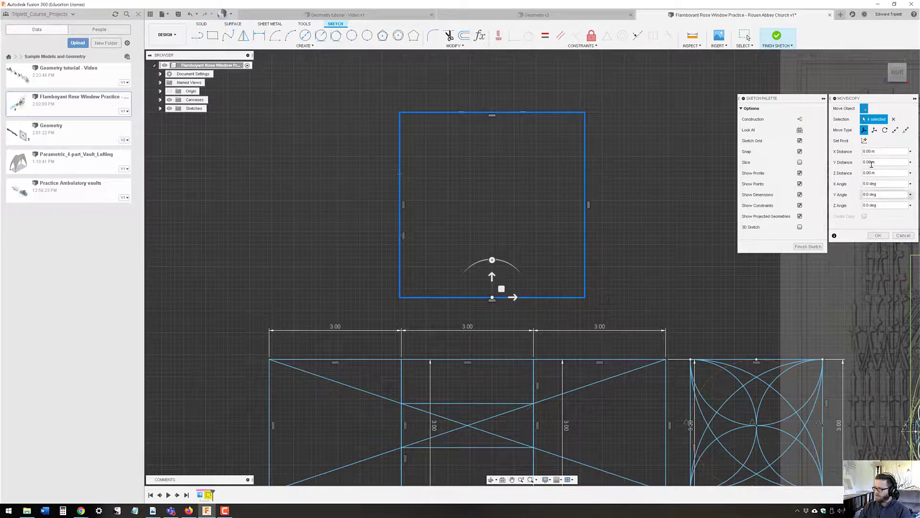
click(895, 129)
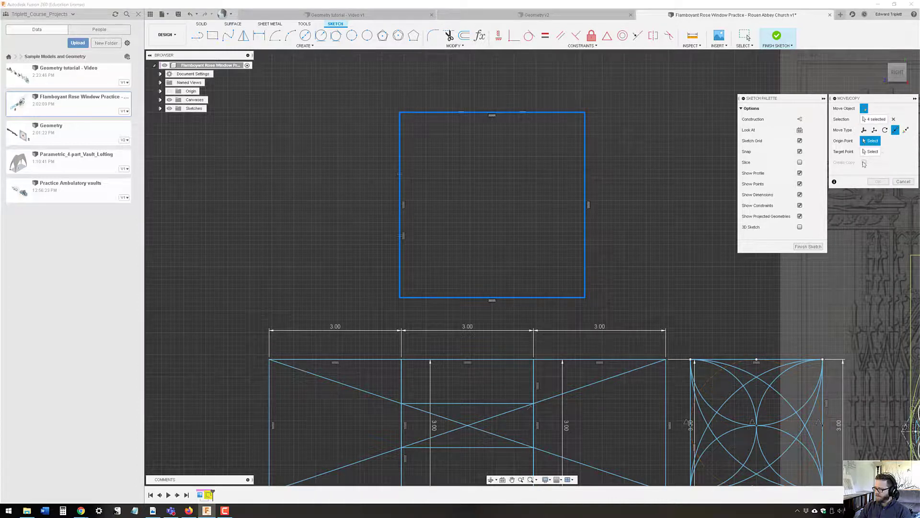
click(872, 152)
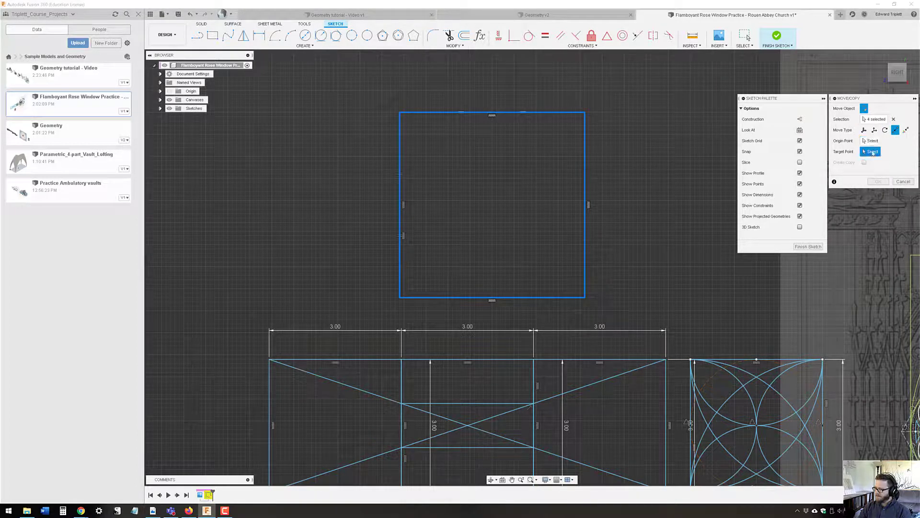
click(903, 182)
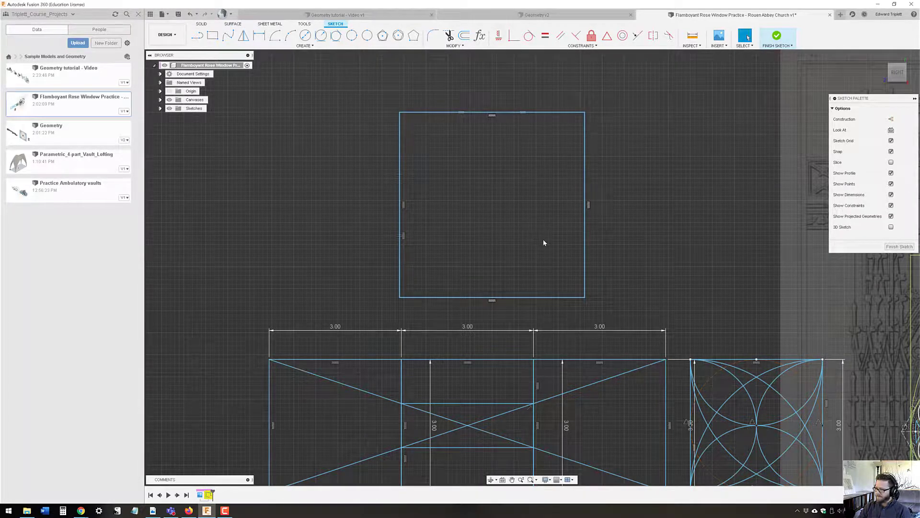
Step: Try to paste the copied square again using the Translate move type
key(ctrl+v)
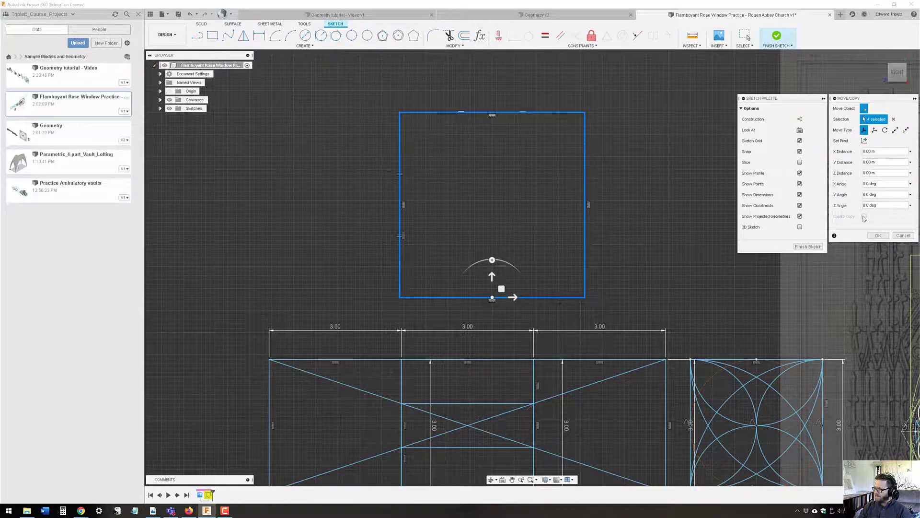
click(875, 130)
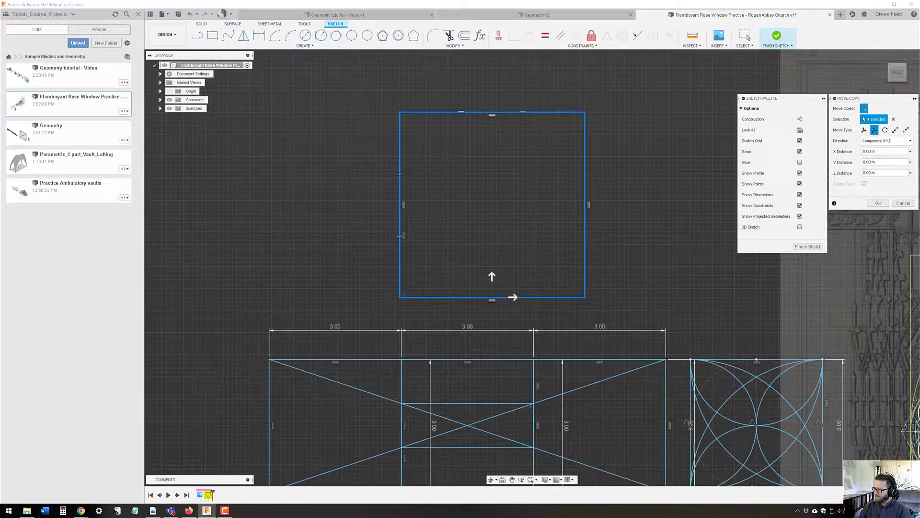
click(904, 203)
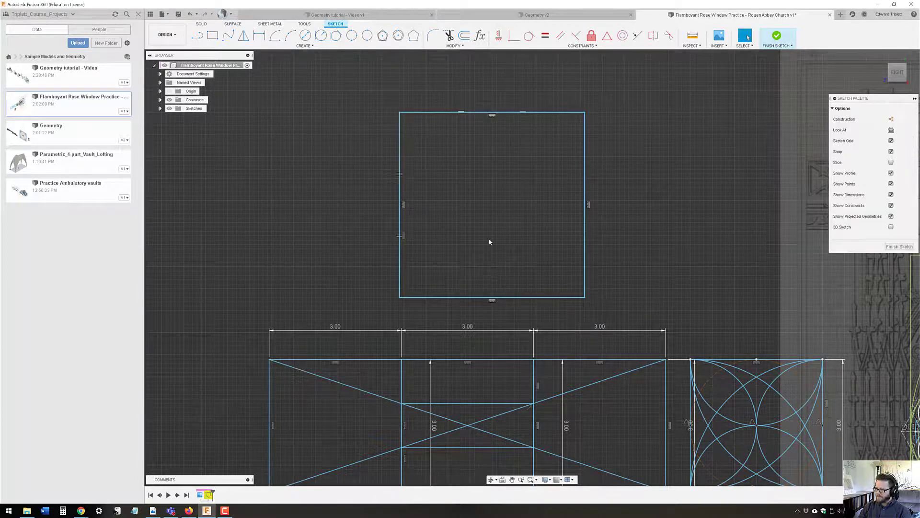
Step: Duplicate the square with Move/Copy, Create Copy enabled, point to point from its lower-right corner to its lower-left corner
double_click(586, 213)
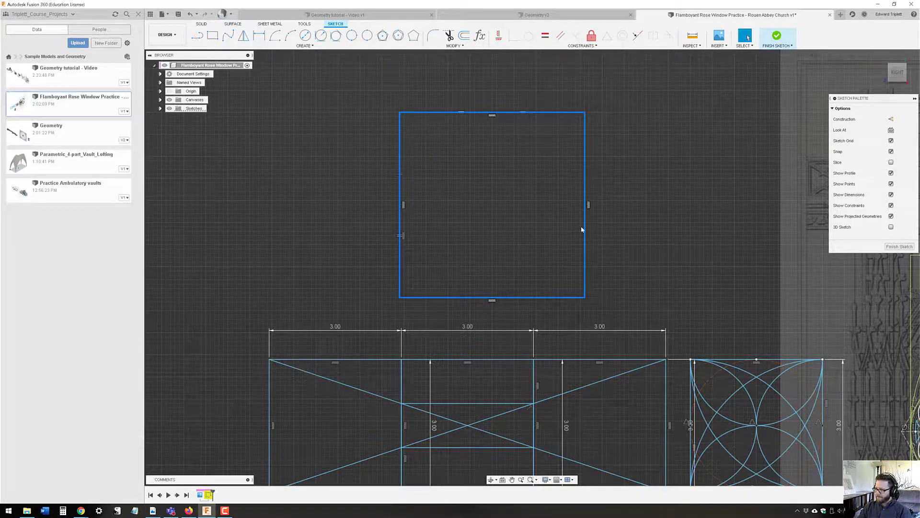
right_click(584, 229)
click(568, 238)
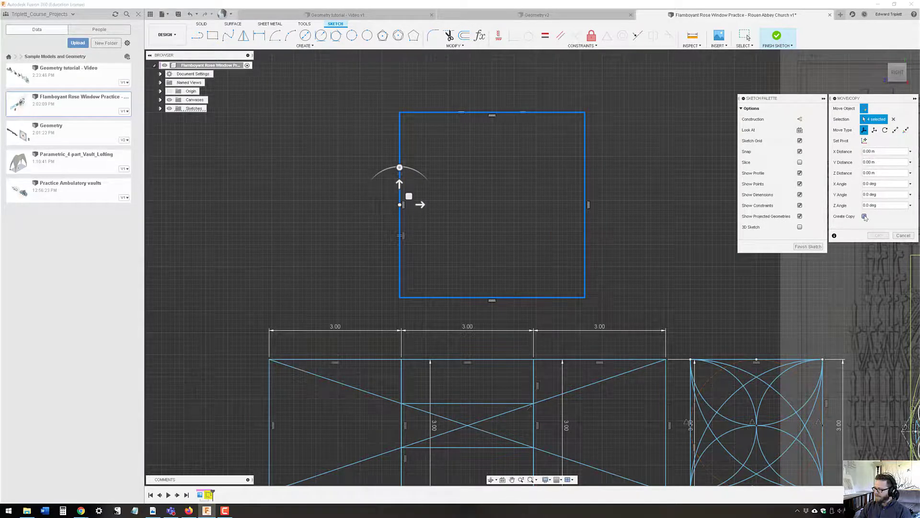
click(864, 217)
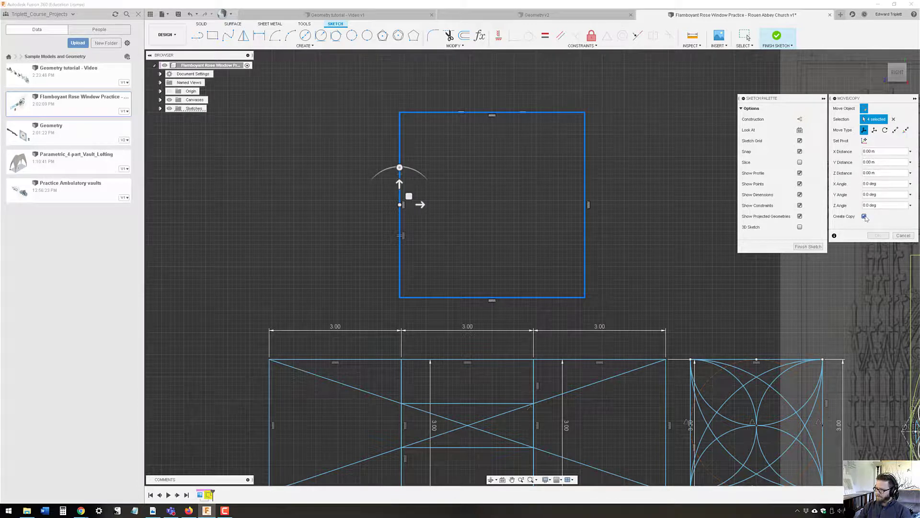
click(896, 130)
click(584, 298)
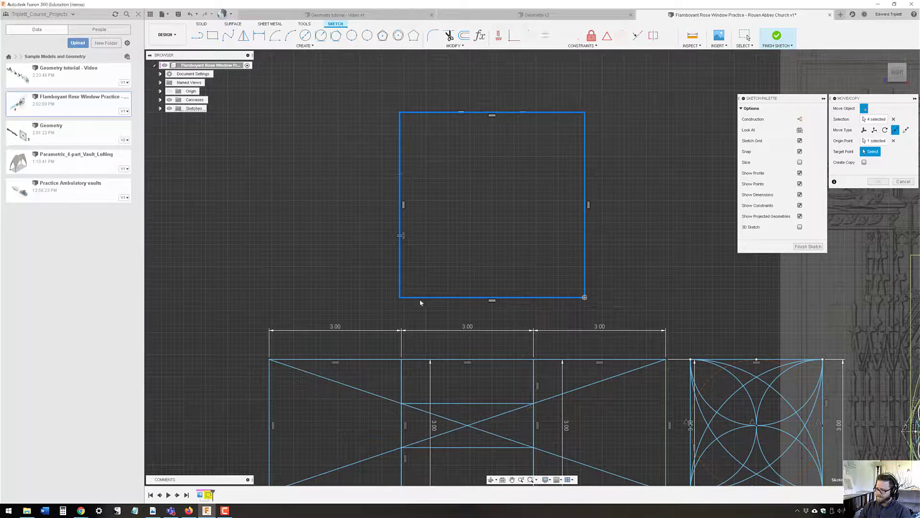
click(399, 298)
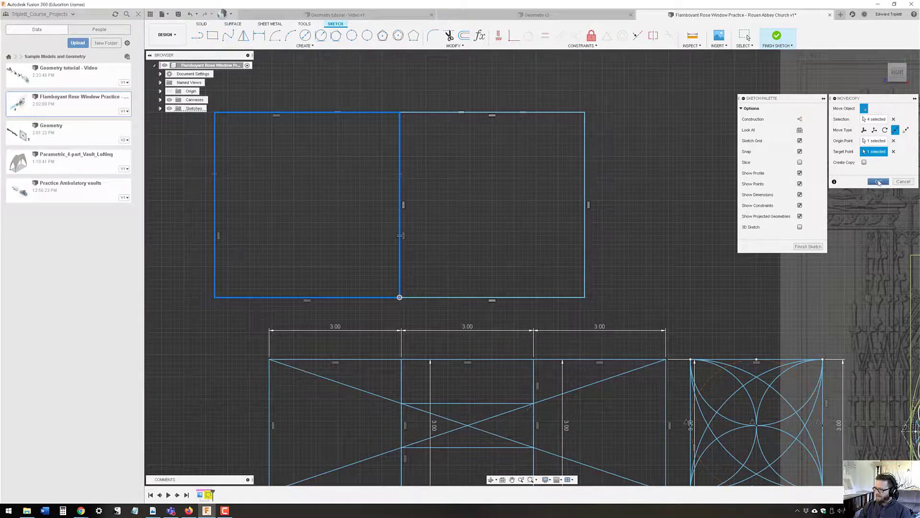
click(878, 181)
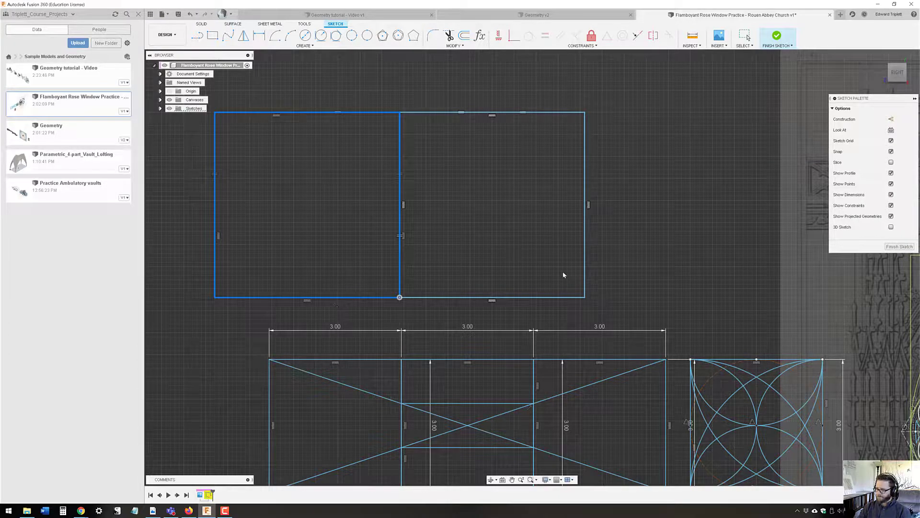
Step: Copy and paste the original square, placing the duplicate point to point from its lower-left corner to its lower-right corner, and clear the selection
mouse_move(230, 222)
middle_down()
mouse_move(371, 241)
mouse_move(454, 241)
mouse_move(291, 241)
middle_up()
click(600, 134)
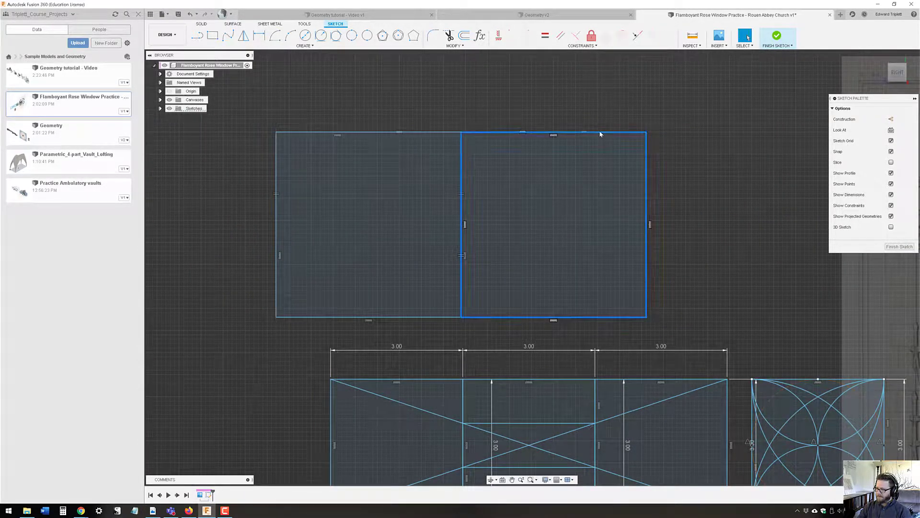
right_click(600, 134)
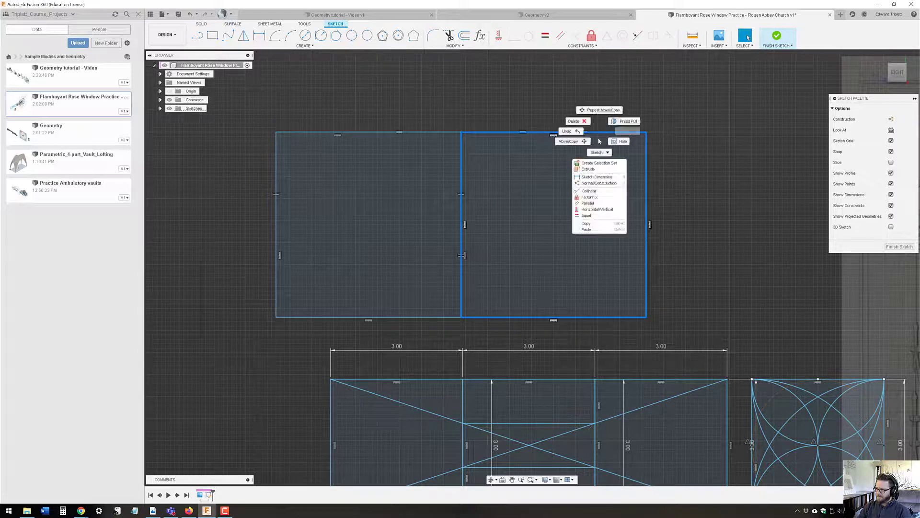
click(601, 224)
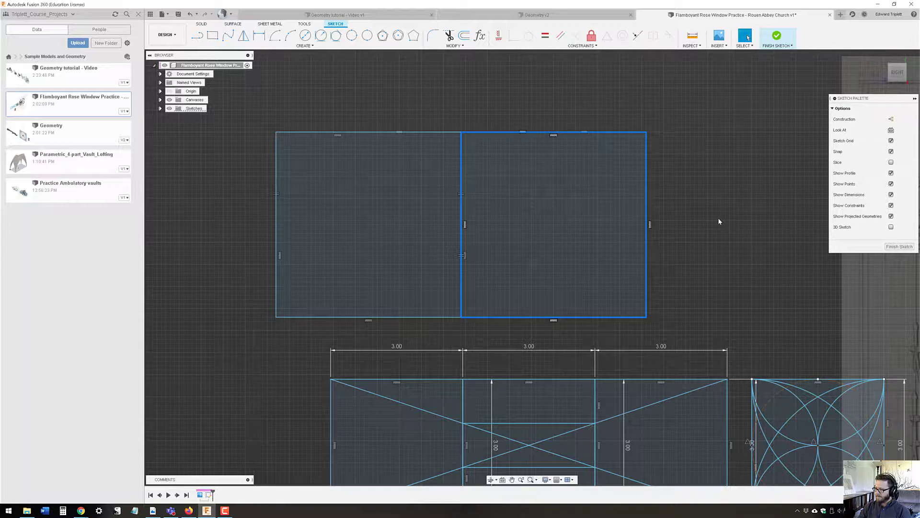
right_click(580, 211)
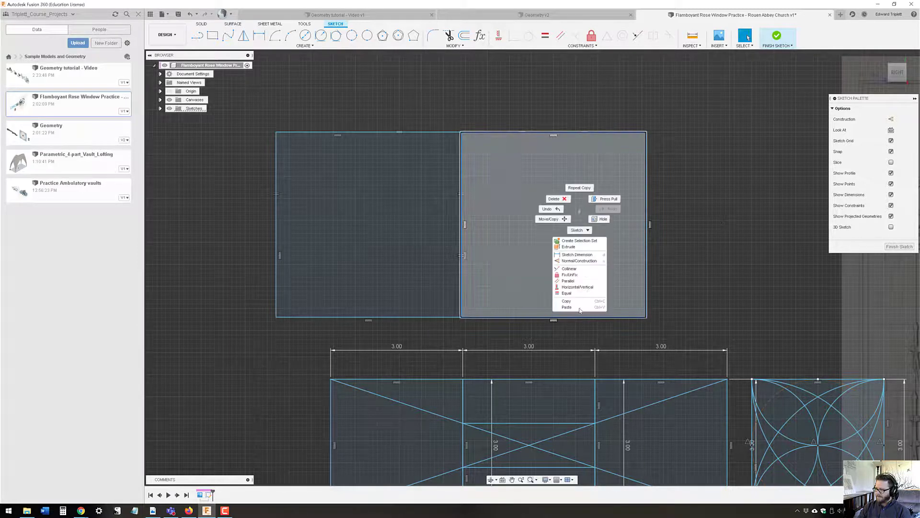
click(570, 307)
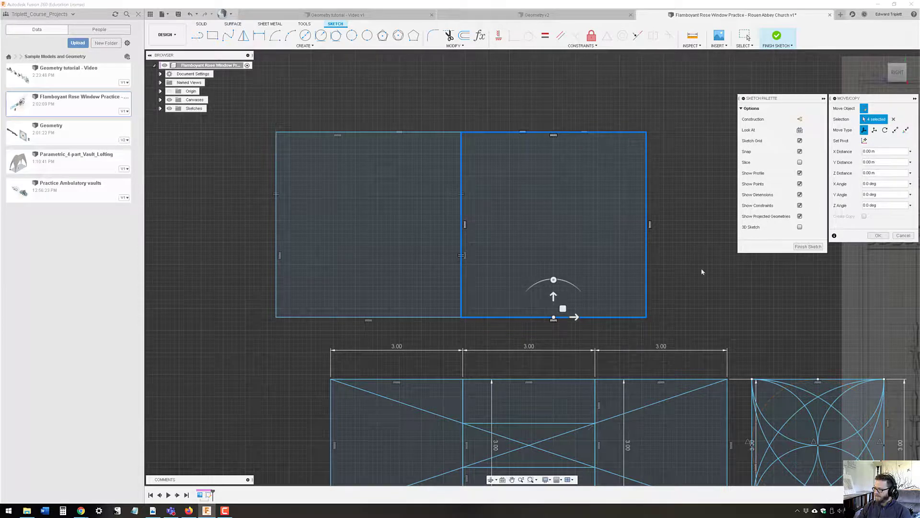
click(895, 130)
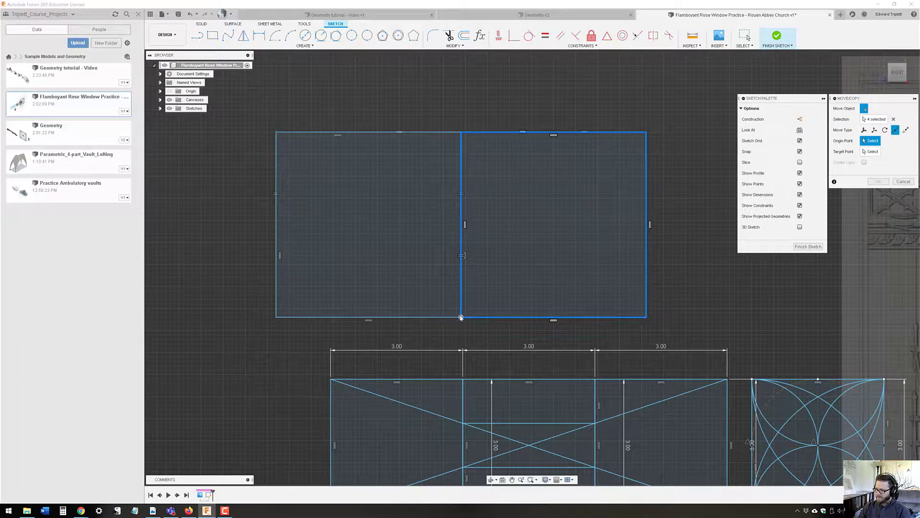
click(461, 316)
click(645, 317)
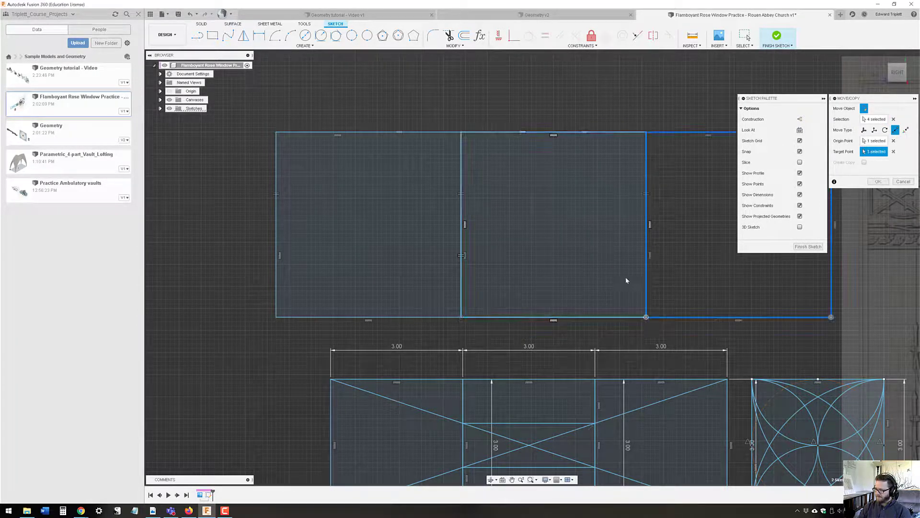
mouse_move(627, 280)
middle_down()
mouse_move(379, 281)
mouse_move(533, 285)
middle_up()
scroll(532, 290, down, 1)
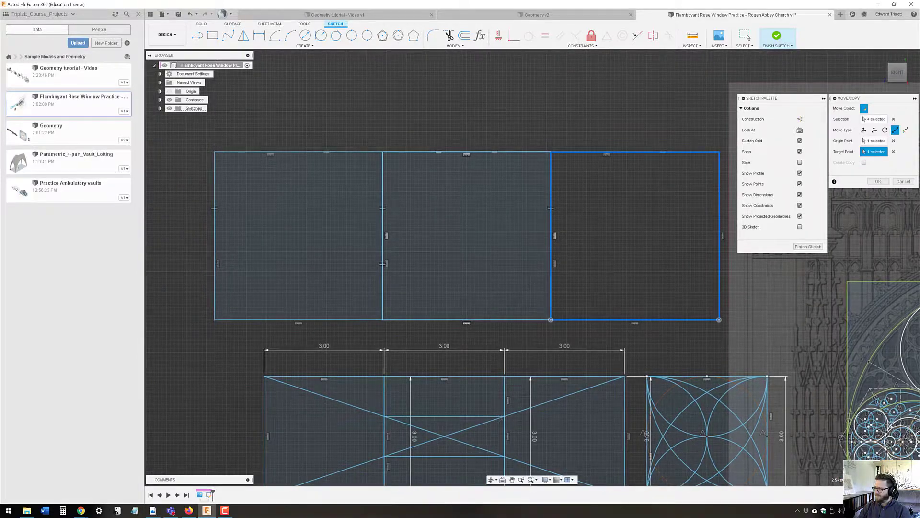
click(878, 182)
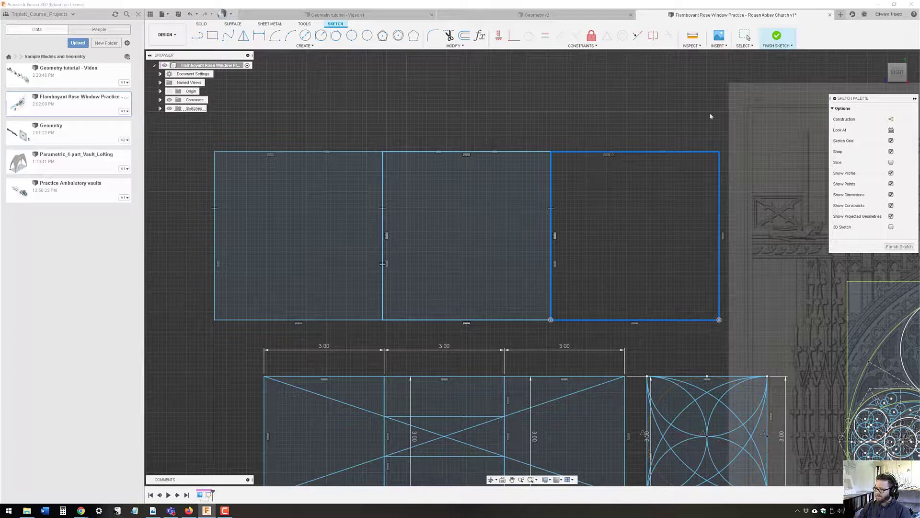
click(745, 37)
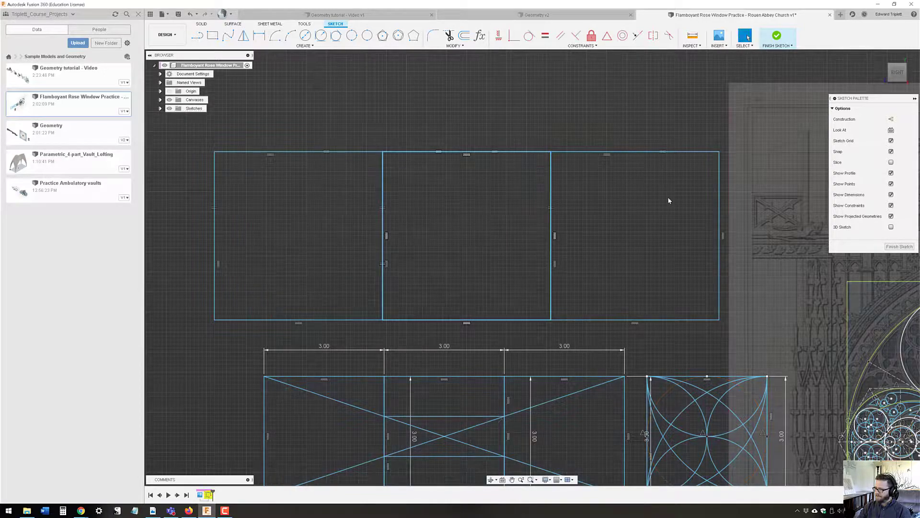
Step: Draw two diagonal lines joining the opposite outer corners of the upper three-square row
double_click(645, 153)
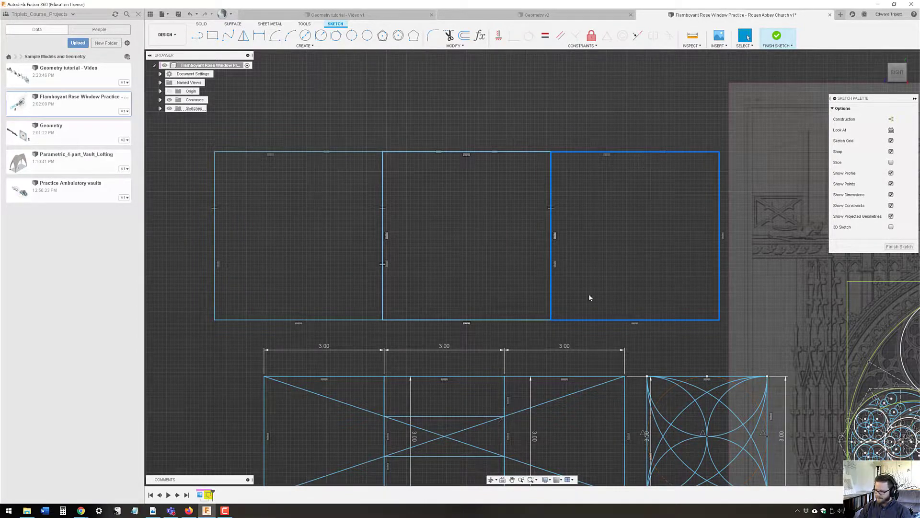
scroll(593, 300, down, 2)
scroll(633, 365, up, 3)
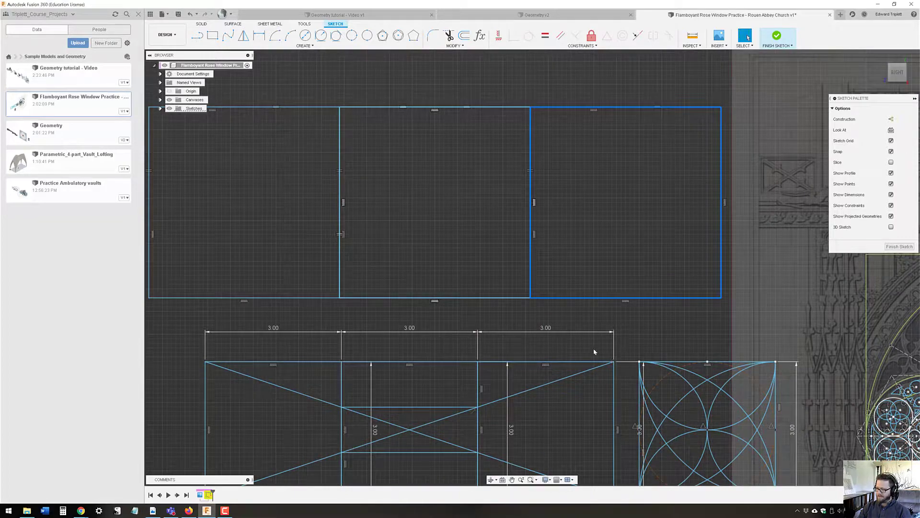
scroll(593, 351, down, 5)
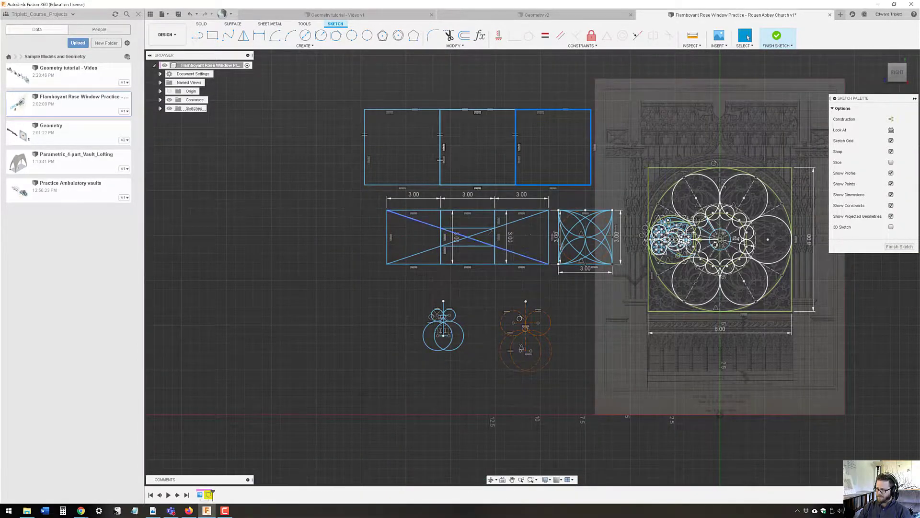
middle_drag(528, 160, 576, 293)
scroll(575, 293, up, 5)
middle_drag(626, 305, 675, 296)
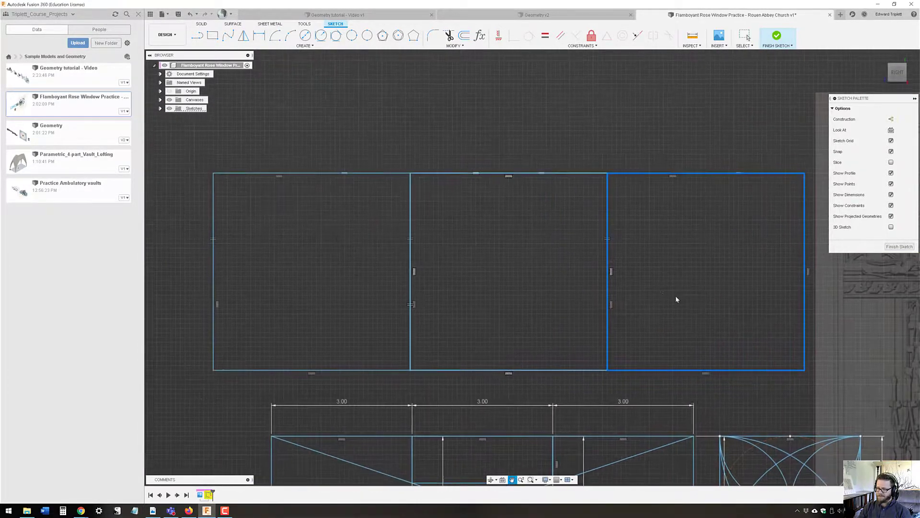
click(197, 35)
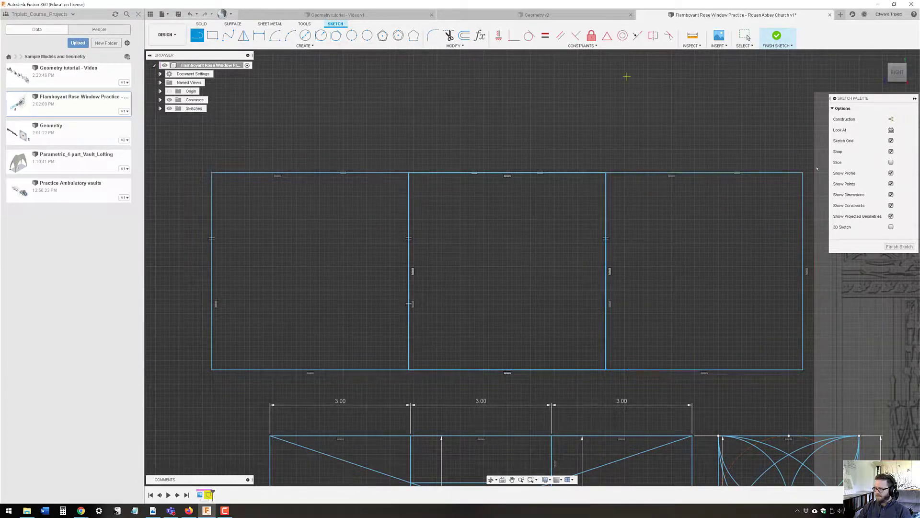
click(802, 173)
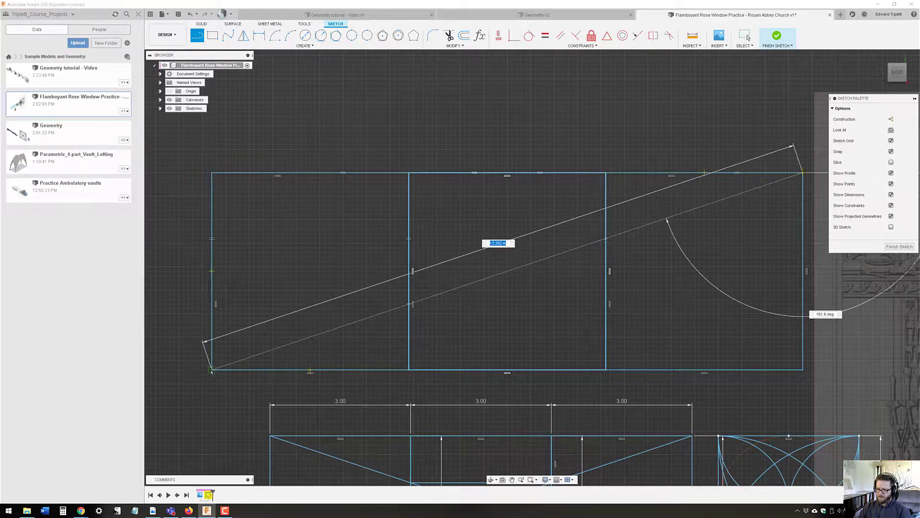
double_click(212, 369)
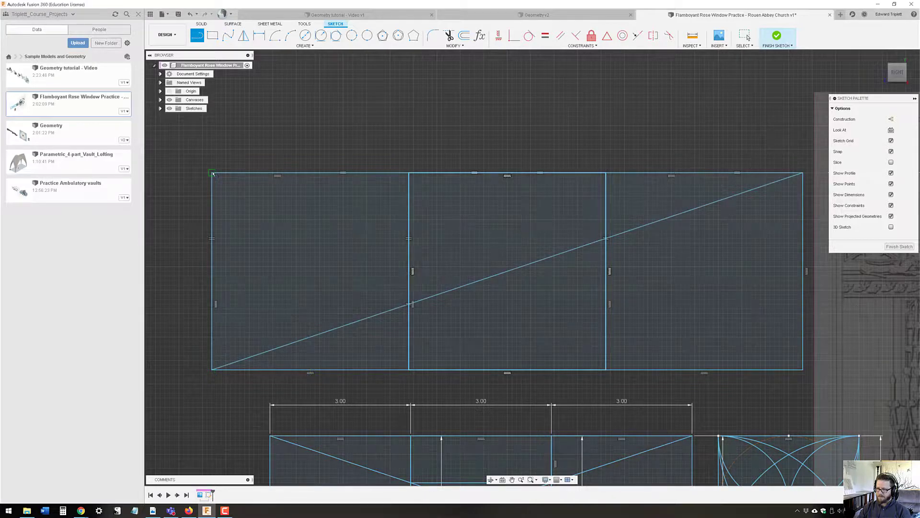
click(212, 173)
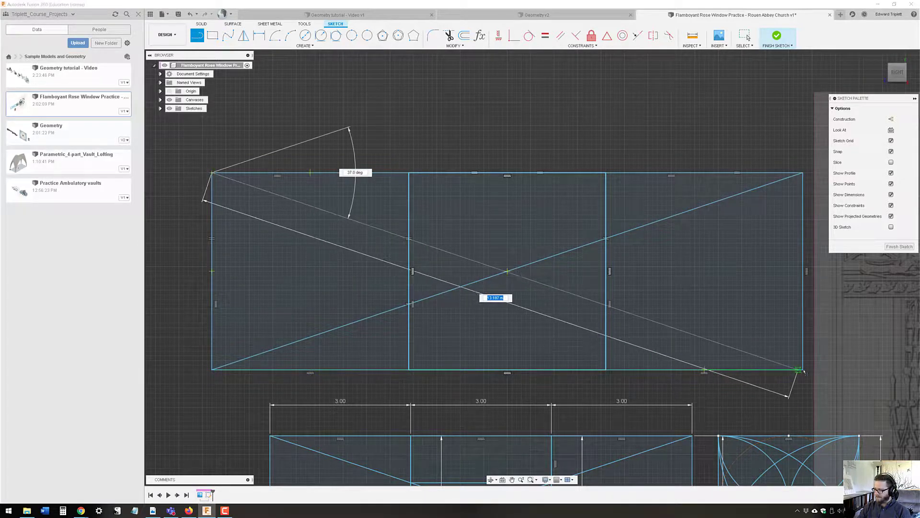
double_click(796, 369)
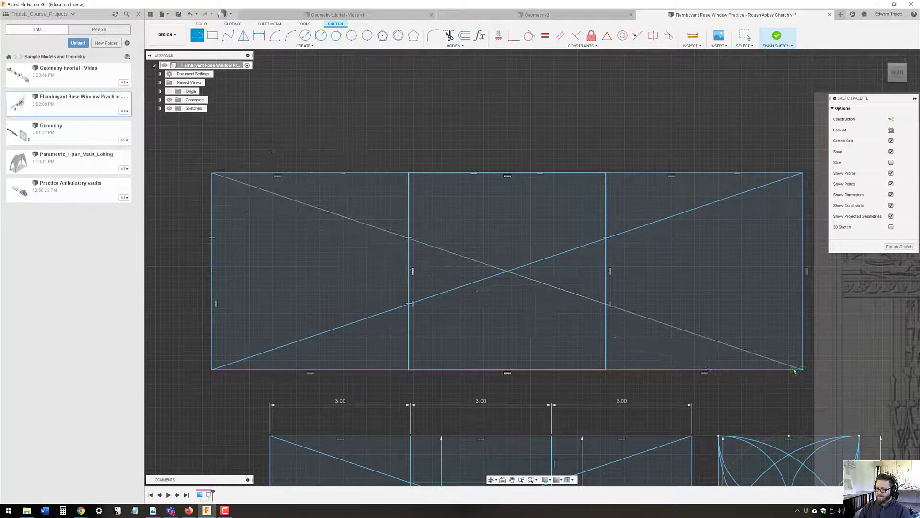
Step: Draw two horizontal lines across the middle square, connecting the points where the diagonals cross its vertical sides
click(409, 239)
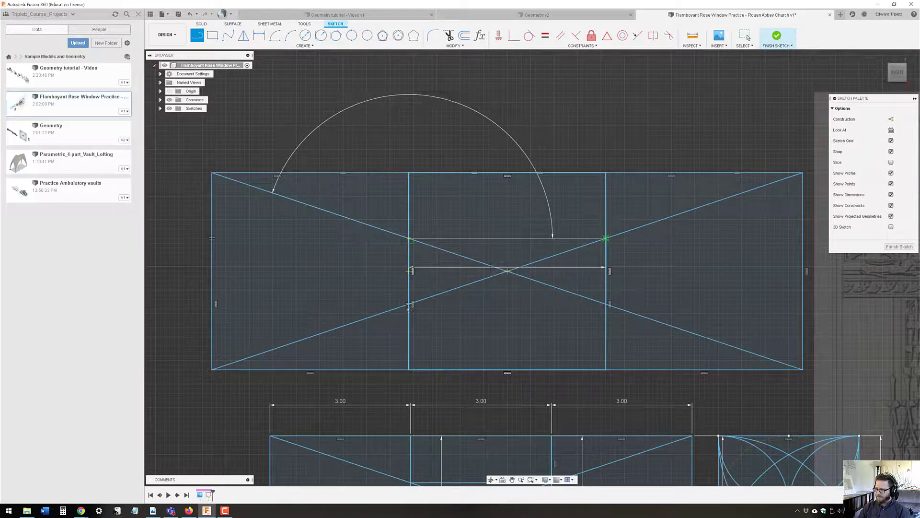
click(411, 303)
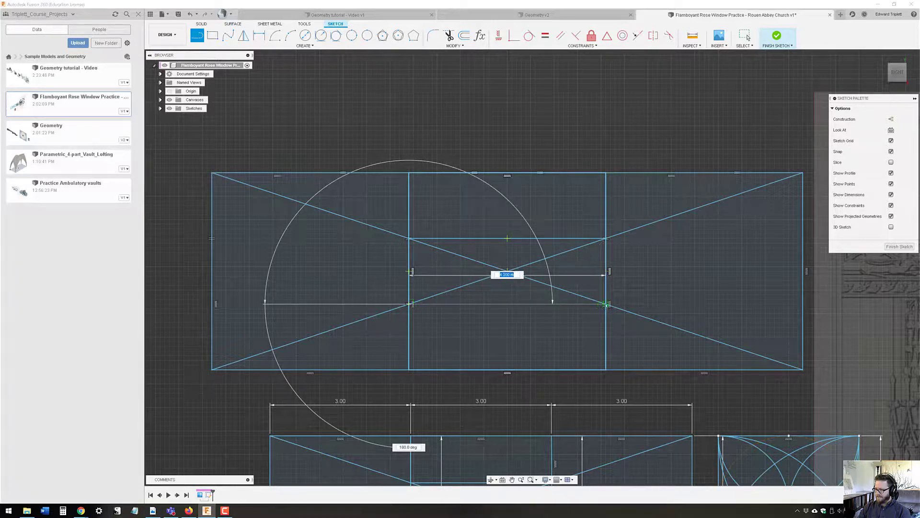
click(747, 37)
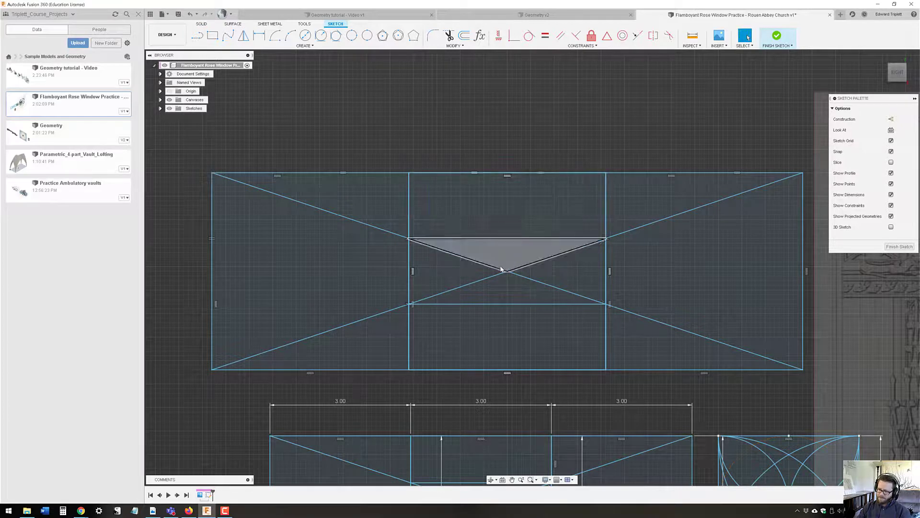
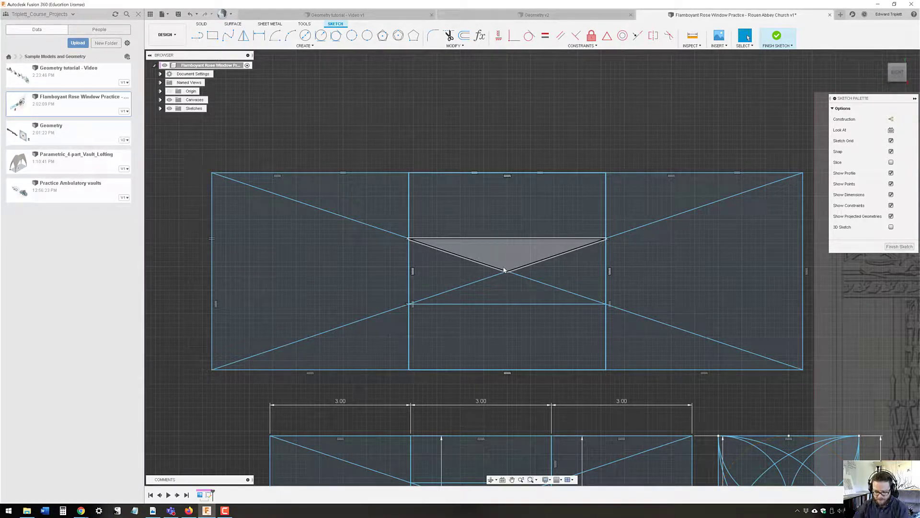
Step: Draw a center diameter circle about 4.6 m in diameter in the empty area above the row of squares
scroll(504, 269, down, 4)
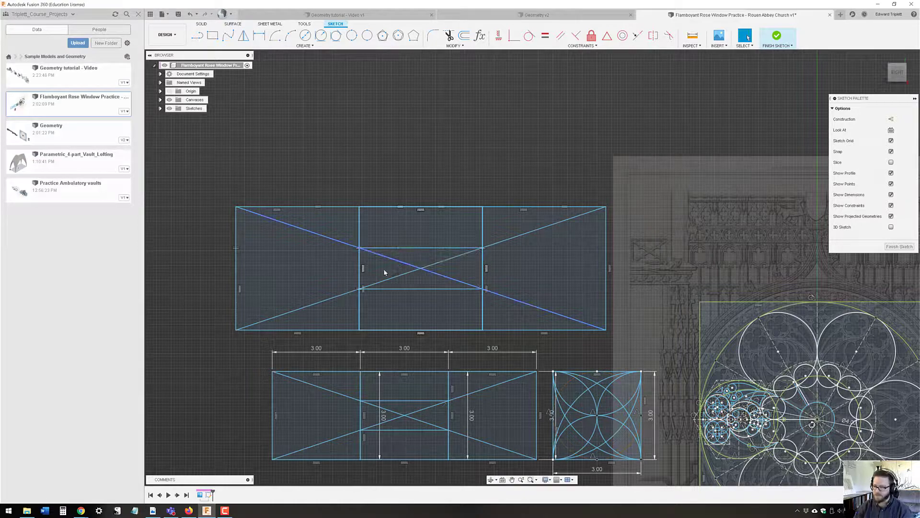
scroll(429, 228, up, 5)
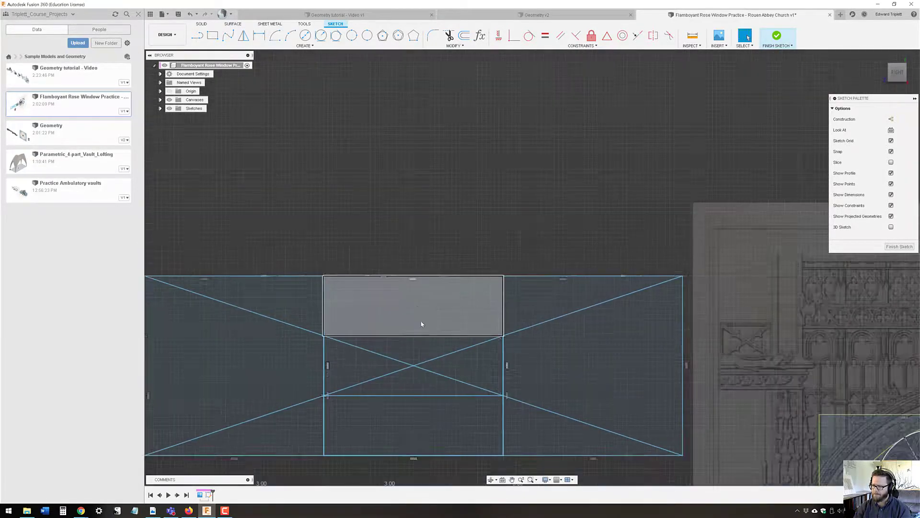
scroll(422, 324, down, 5)
mouse_move(421, 324)
middle_down()
mouse_move(433, 148)
mouse_move(414, 355)
middle_up()
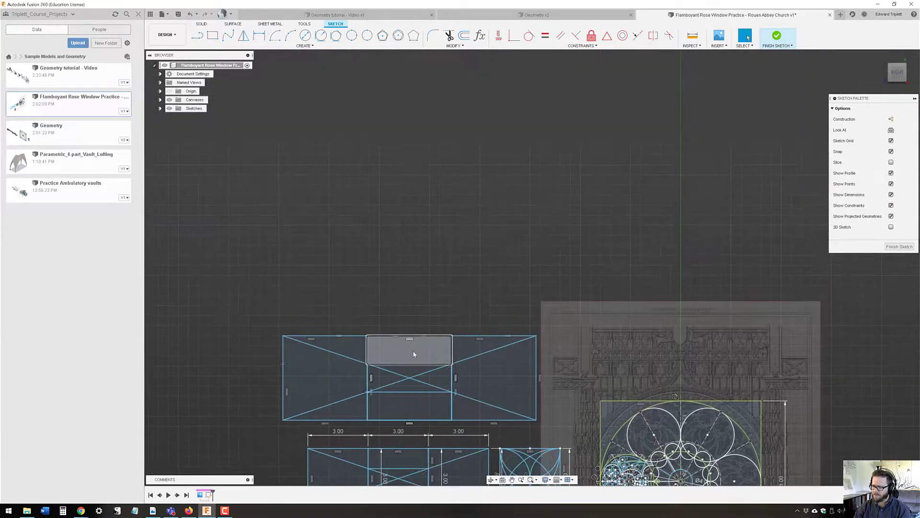
scroll(414, 353, up, 3)
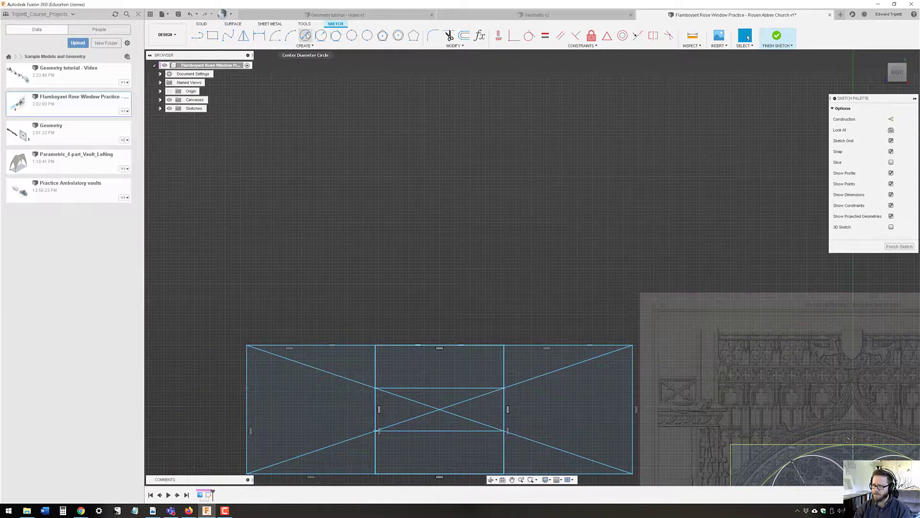
click(306, 35)
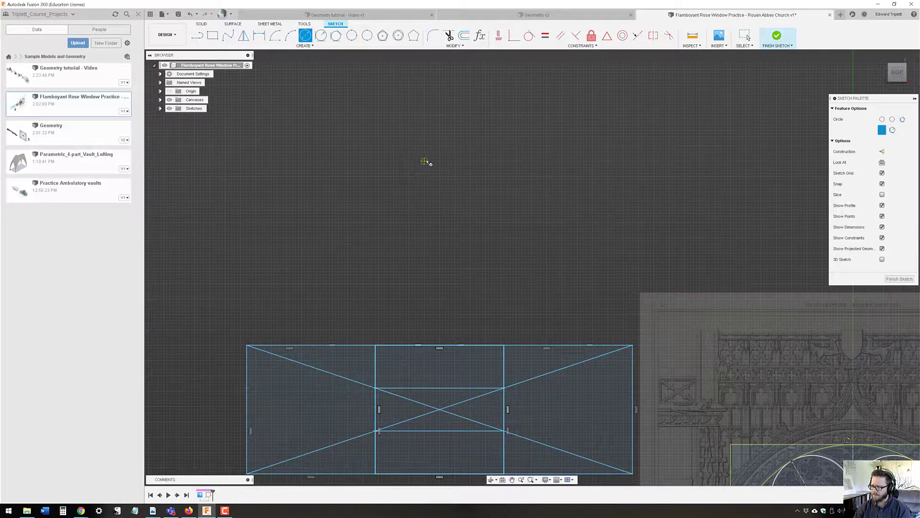
click(425, 161)
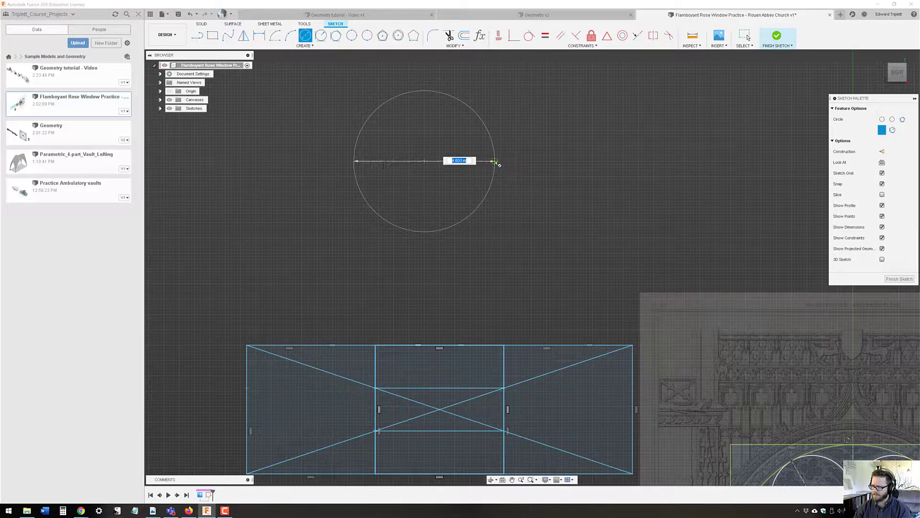
click(495, 161)
middle_drag(464, 245, 456, 358)
scroll(434, 297, up, 2)
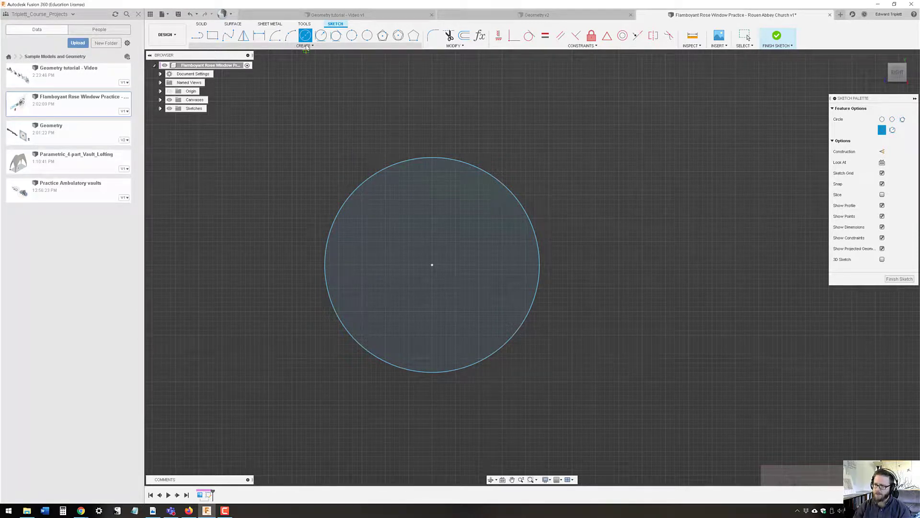
Step: Draw a short center point arc of 2.3 m radius, centered on the circle's rightmost point and crossing the circle at its upper right
click(276, 35)
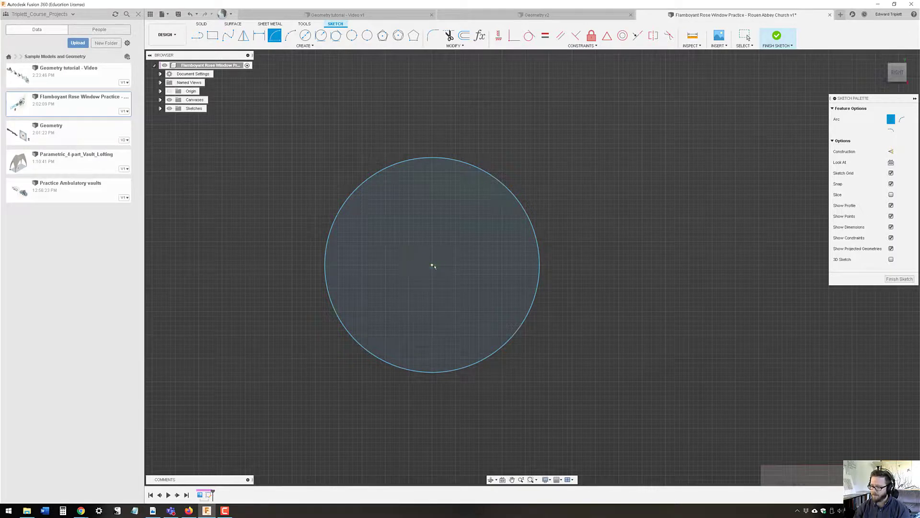
click(539, 265)
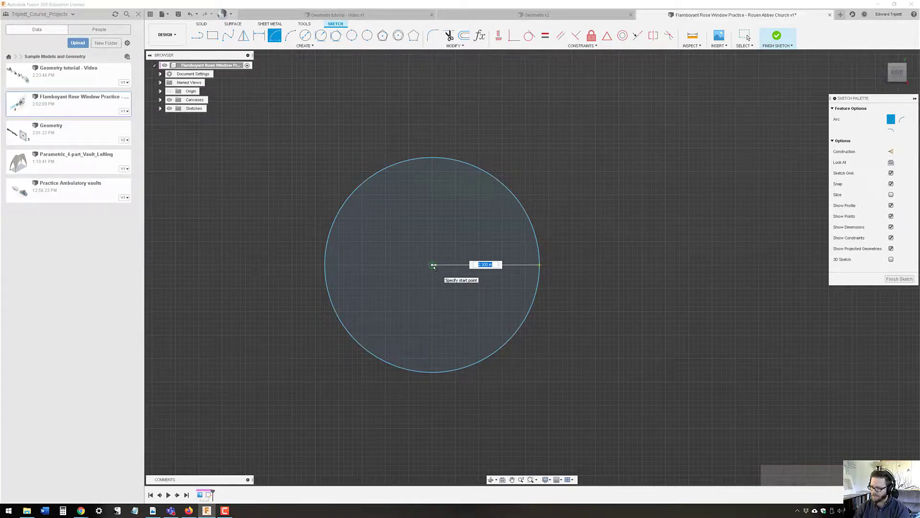
click(433, 267)
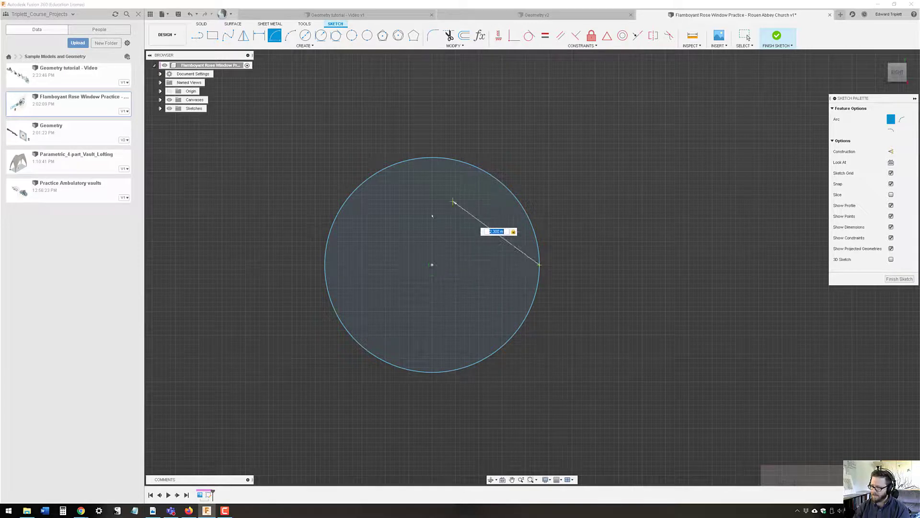
click(474, 180)
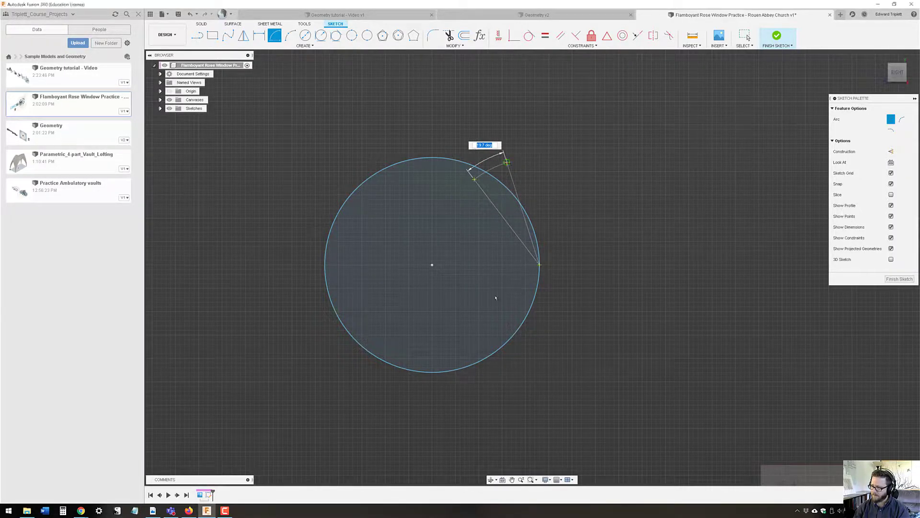
click(507, 163)
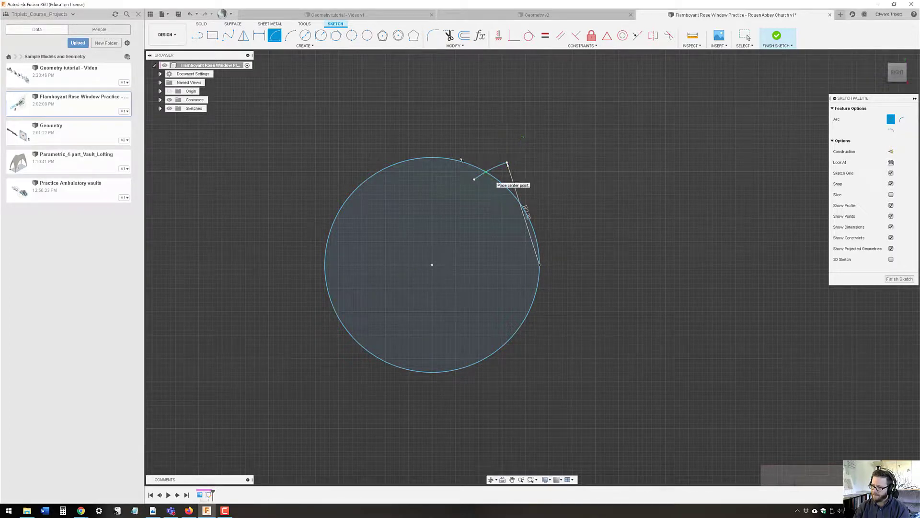
Step: Draw a second 2.3 m radius arc, centered where the first arc crosses the circle and crossing the circle's upper-left edge
scroll(485, 175, up, 2)
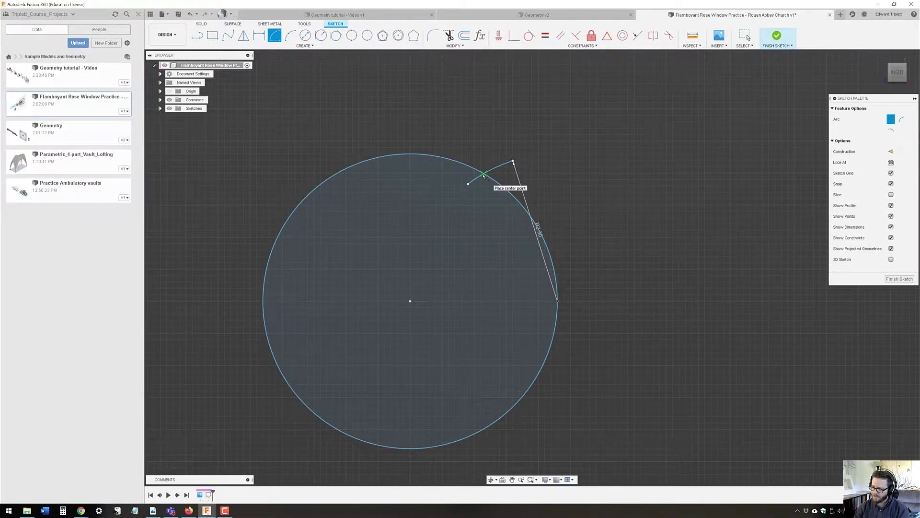
click(484, 174)
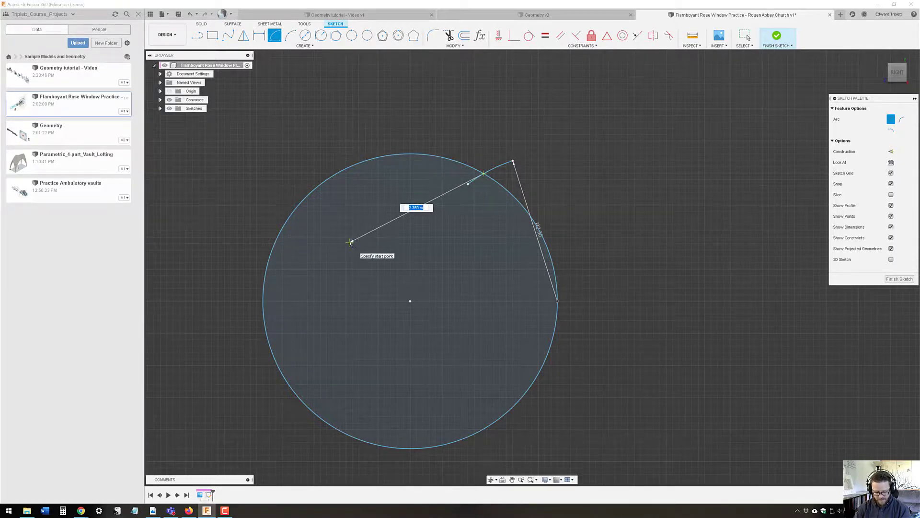
text(2.3)
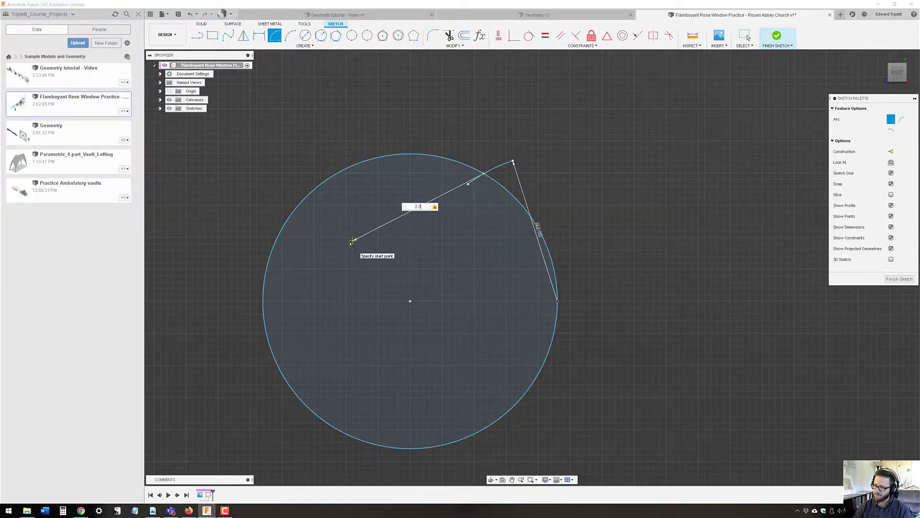
click(338, 190)
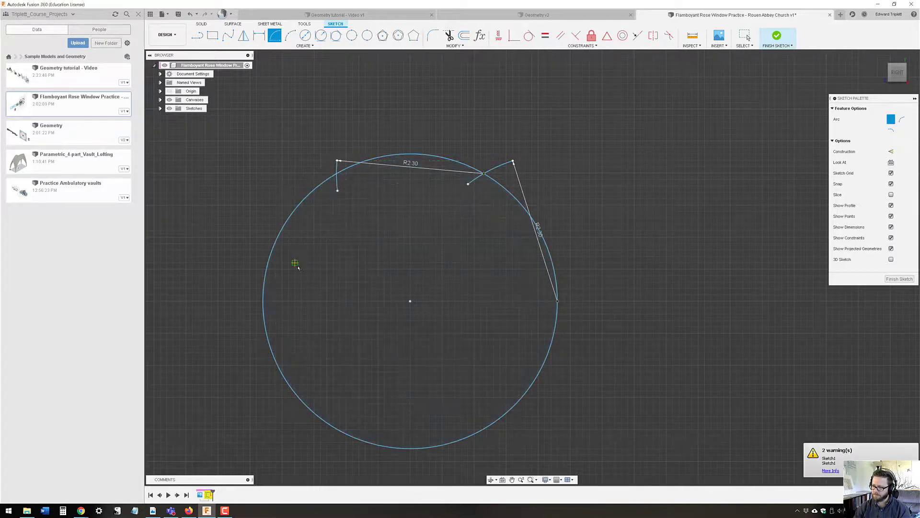
middle_drag(346, 206, 498, 215)
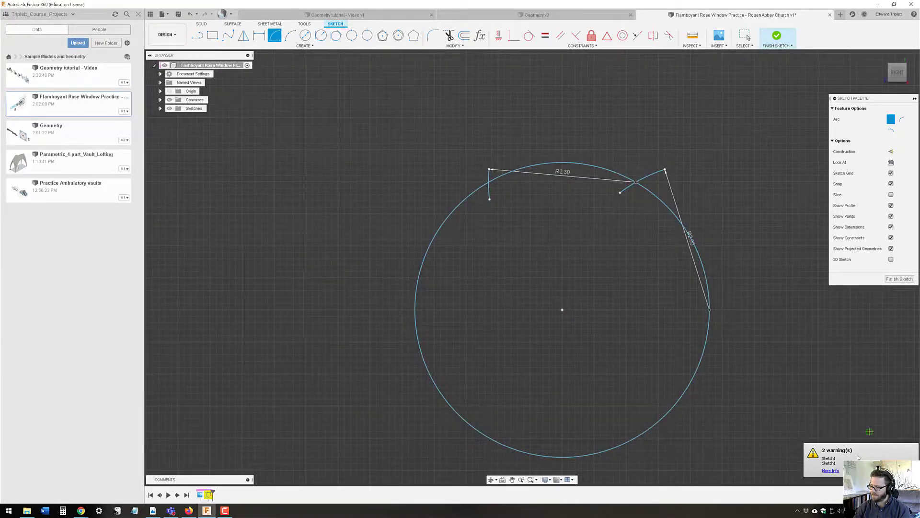
scroll(490, 181, up, 3)
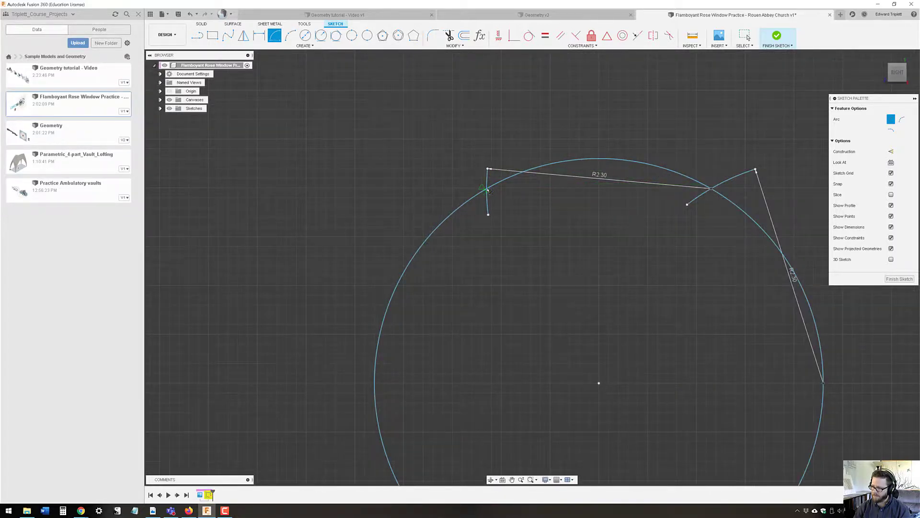
click(555, 479)
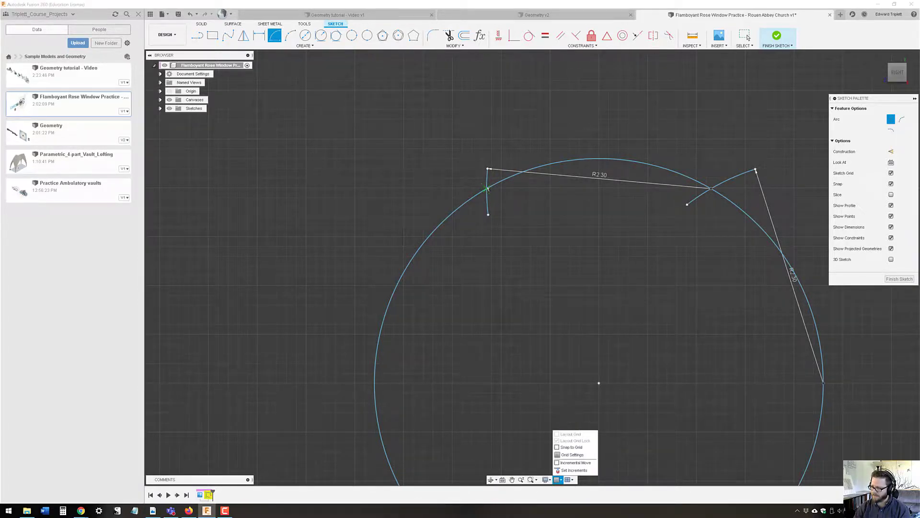
click(488, 188)
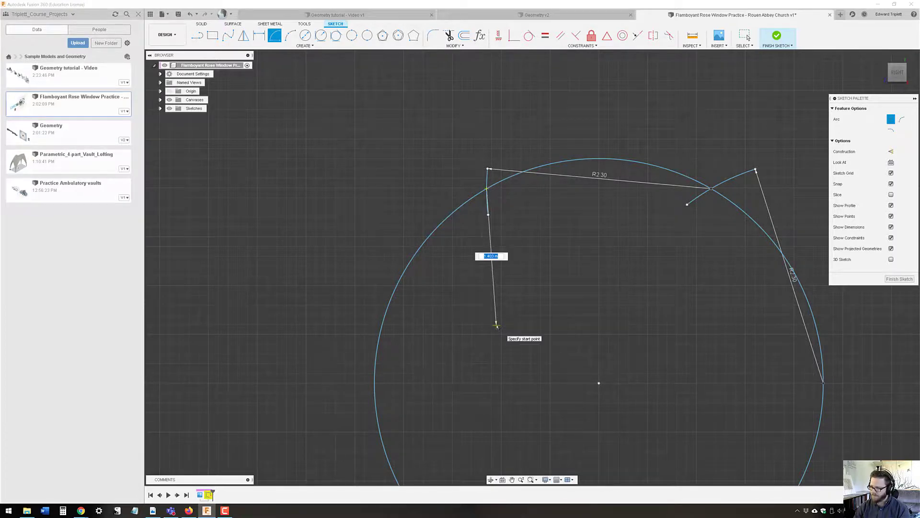
text(2.3)
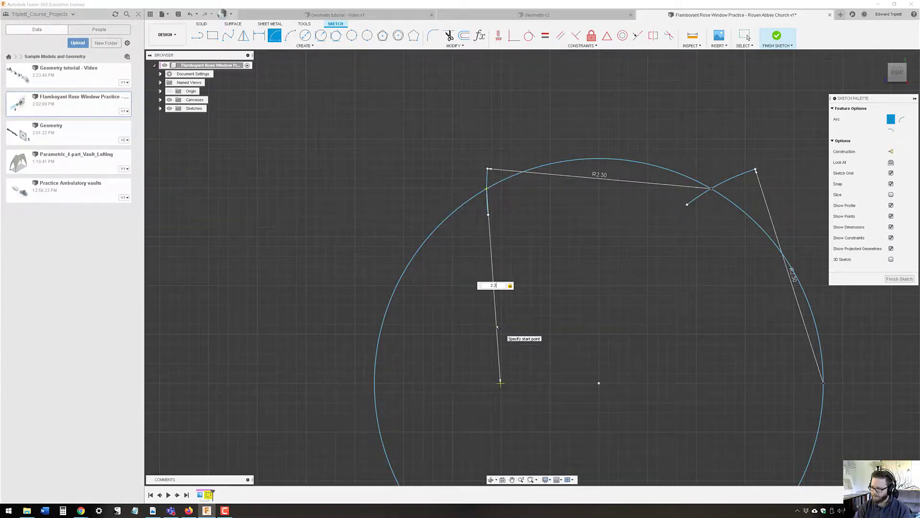
key(Escape)
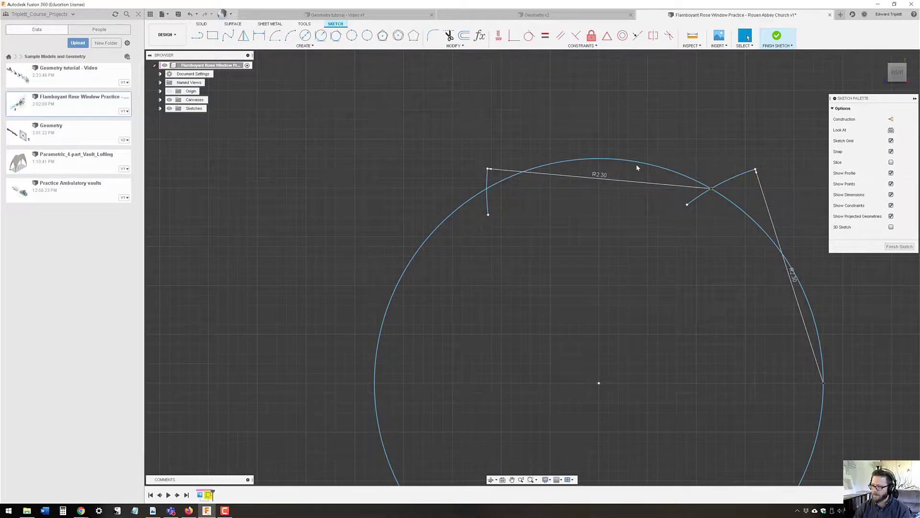
Step: Draw a third 2.3 m radius center point arc, centered where the second arc crosses the circle and crossing the circle's leftmost point
click(275, 35)
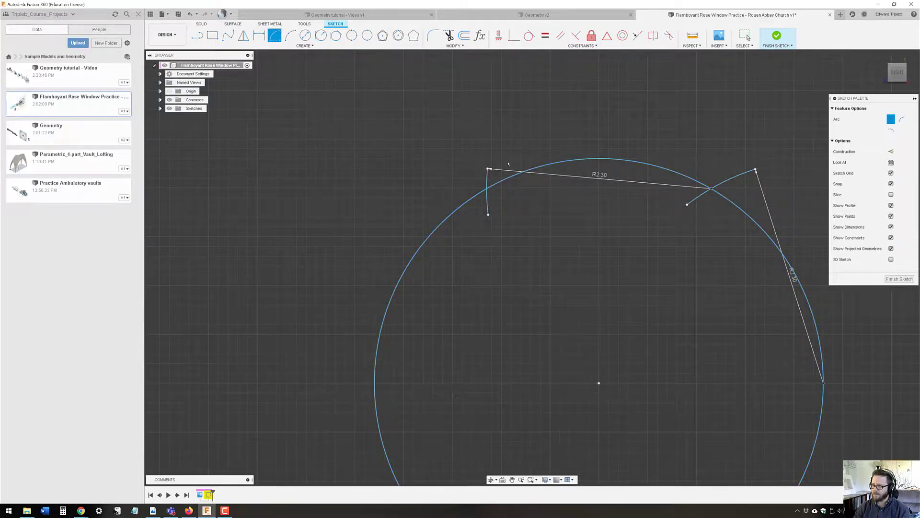
click(486, 188)
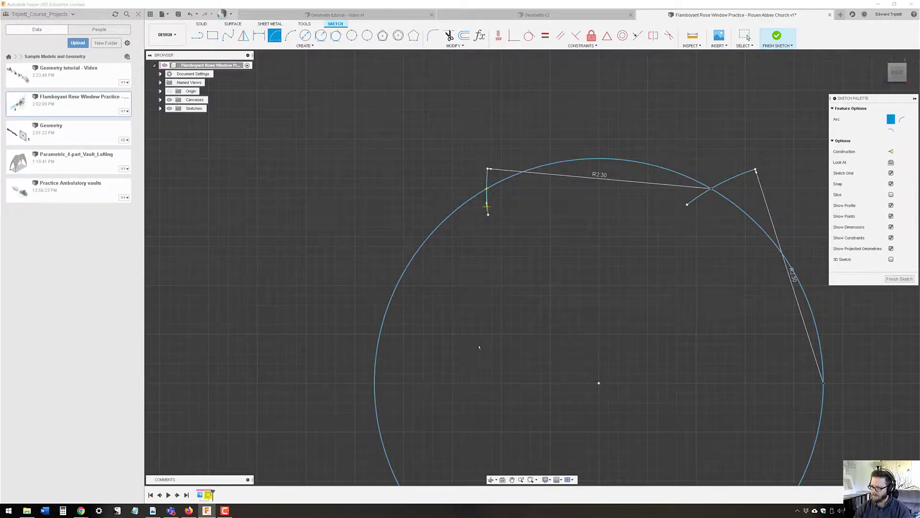
text(2)
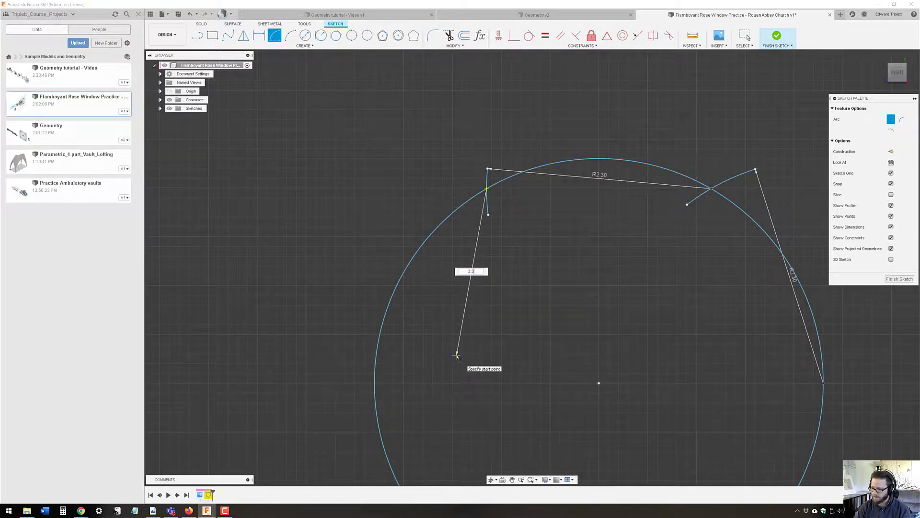
text(.3)
key(Tab)
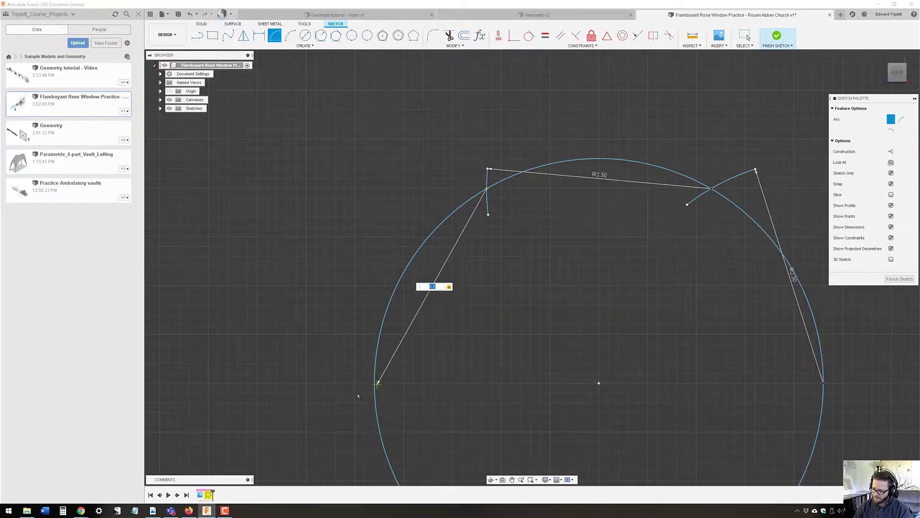
click(344, 383)
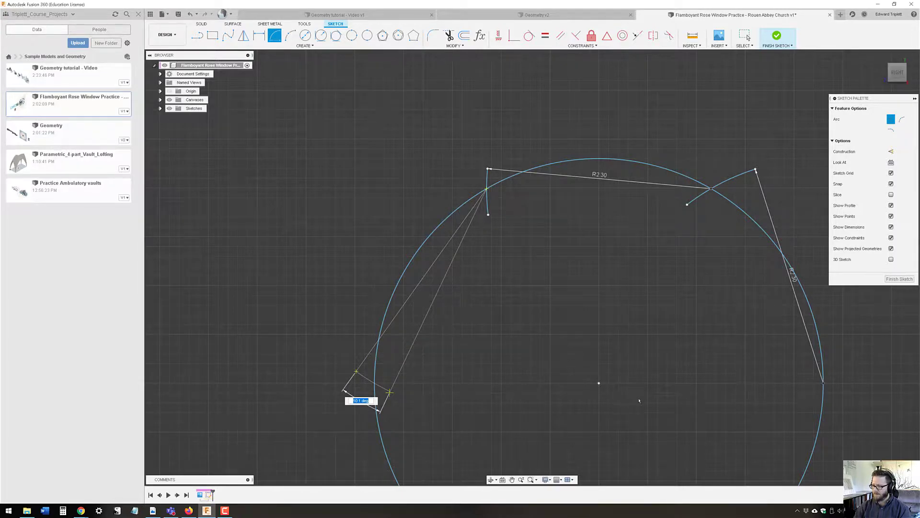
Step: Draw a fourth 2.3 m radius arc, centered where the third arc crosses the circle and crossing the circle's lower-left edge
scroll(639, 400, down, 2)
middle_drag(618, 413, 463, 289)
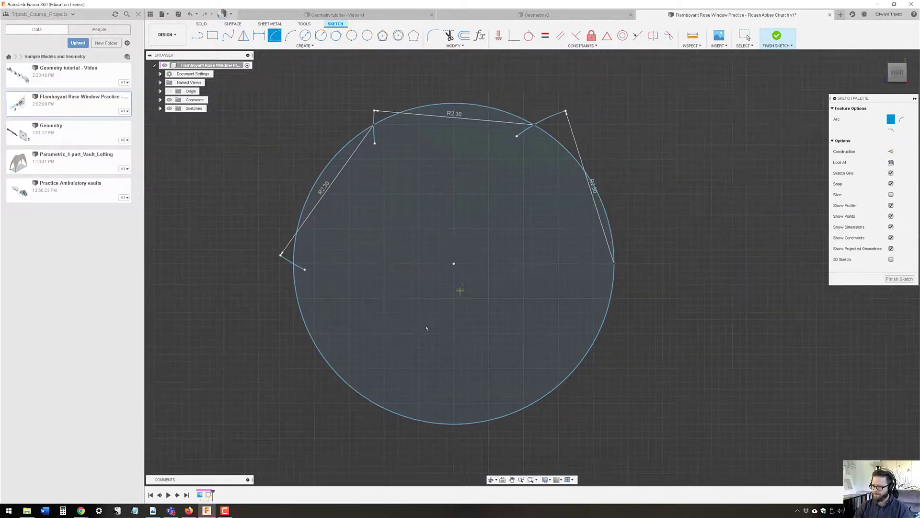
click(293, 263)
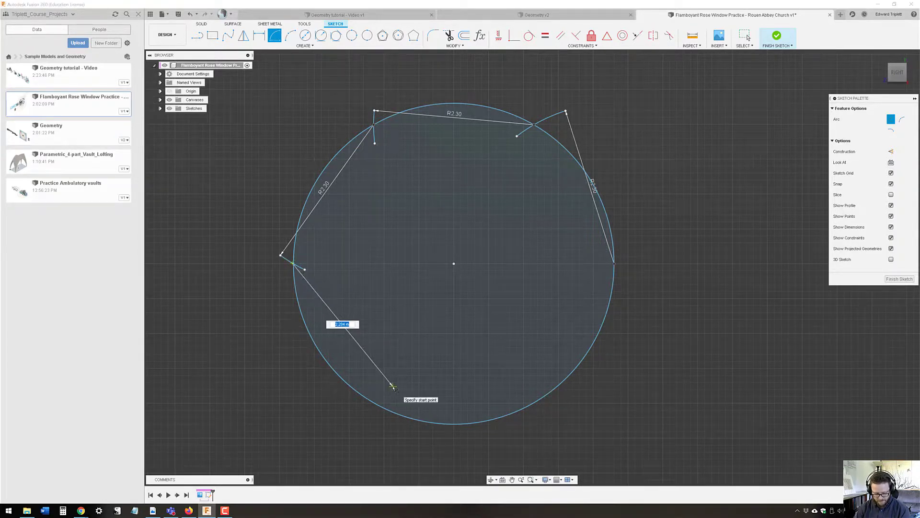
text(2.3)
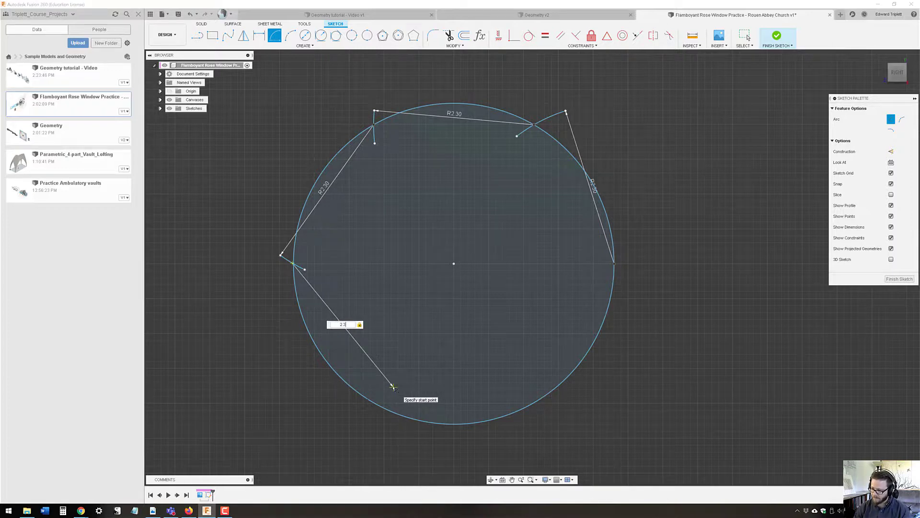
click(386, 405)
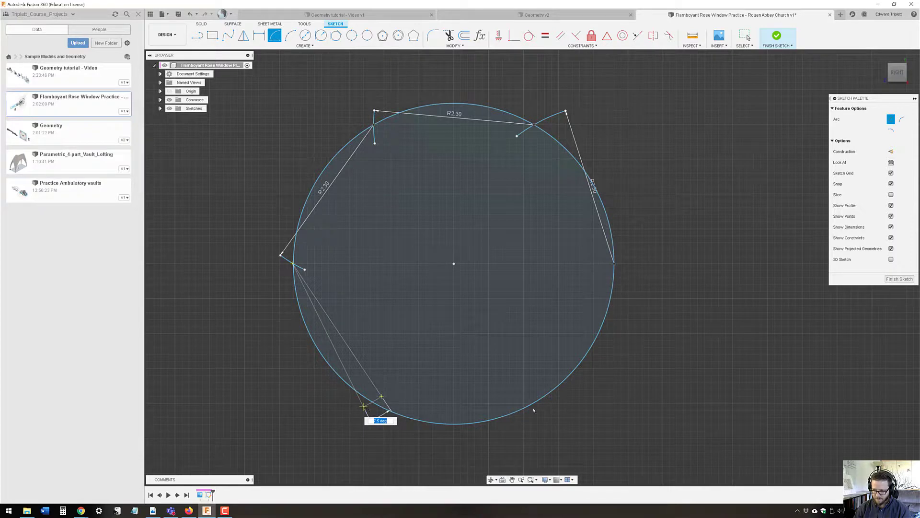
key(Return)
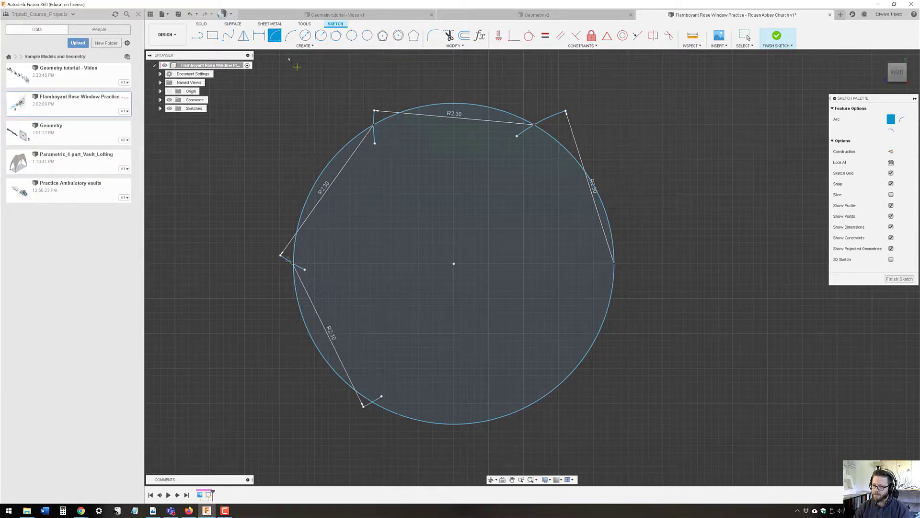
click(373, 402)
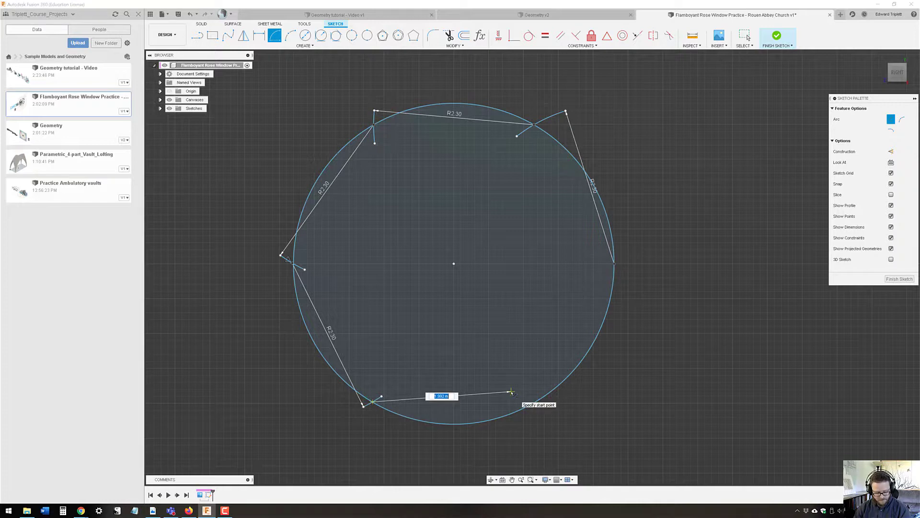
text(2)
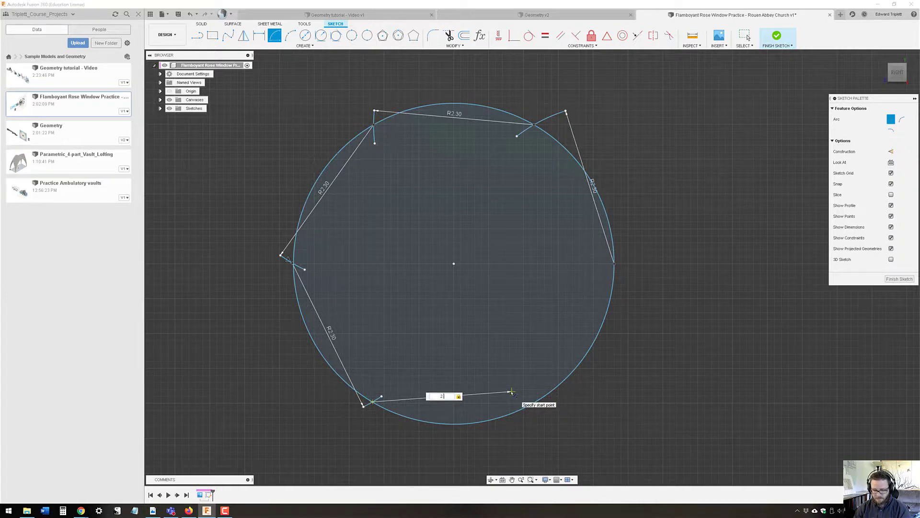
text(.3)
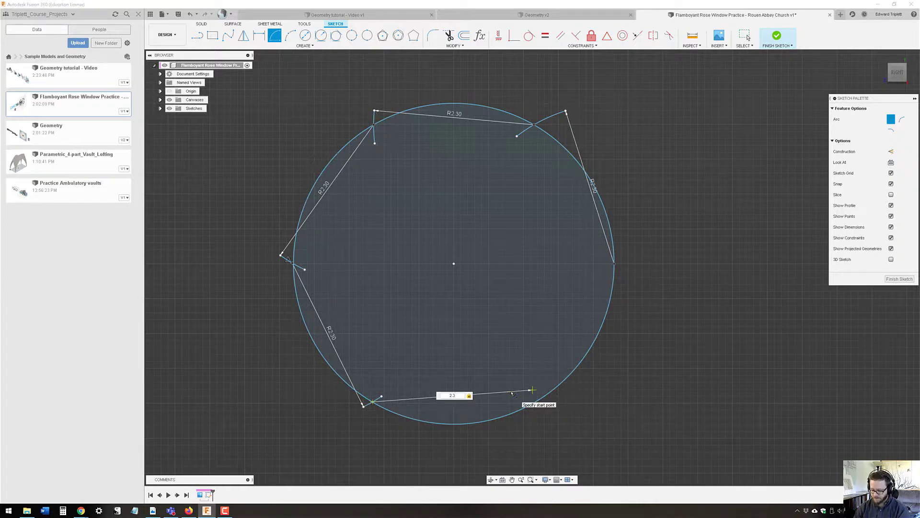
key(Escape)
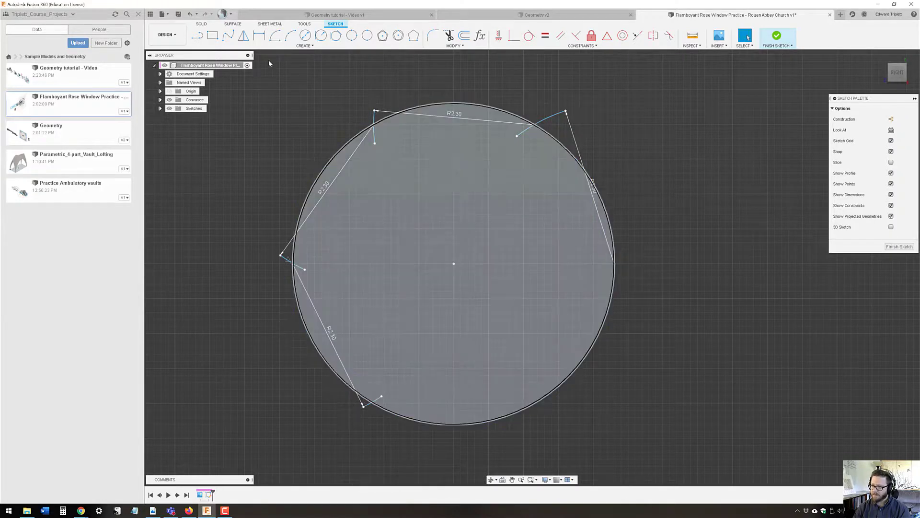
Step: Draw a fifth 2.3 m radius center point arc, centered at the circle's lower-left crossing and cutting its lower-right edge
click(274, 35)
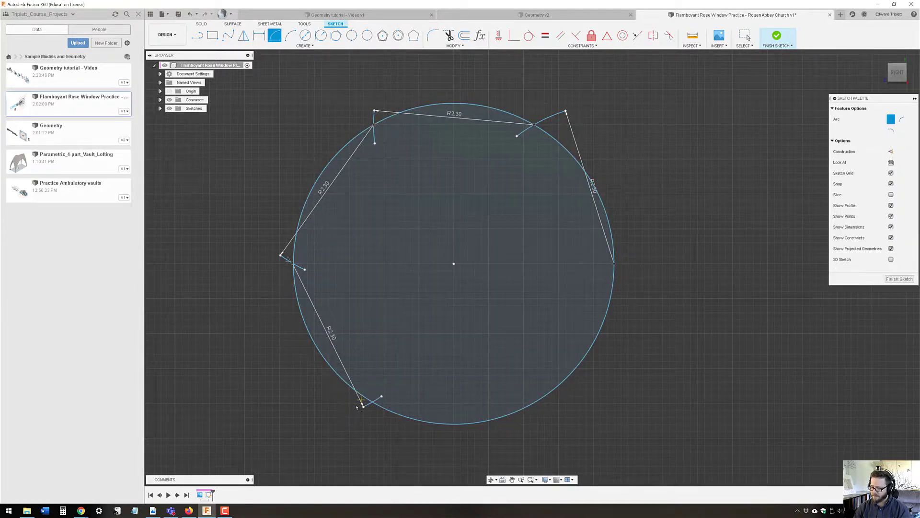
click(372, 401)
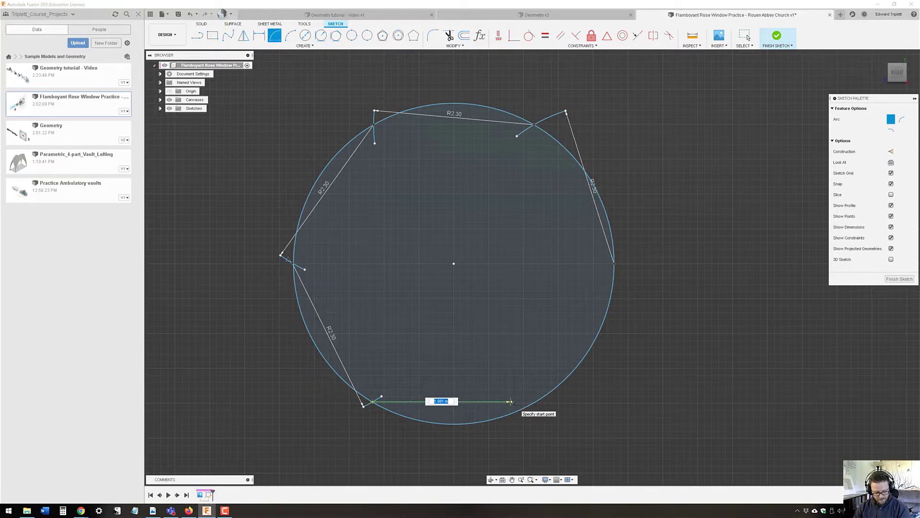
text(.3)
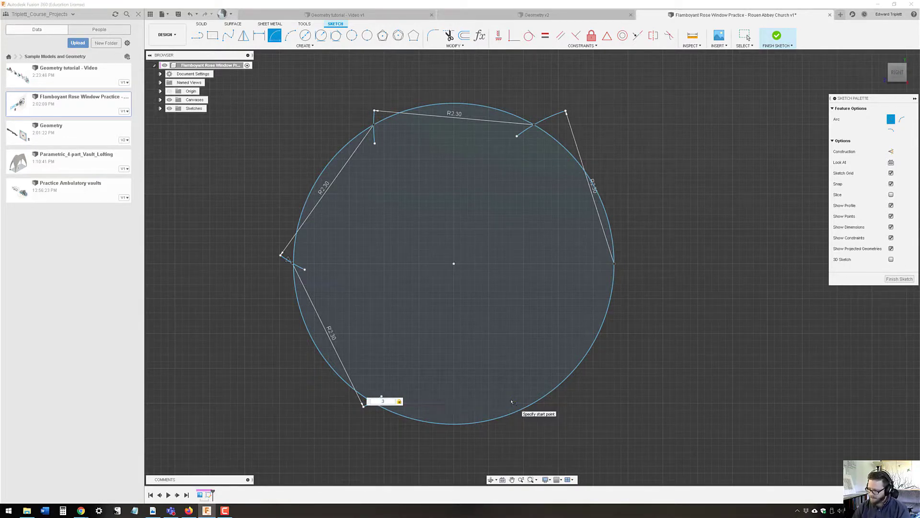
key(BackSpace)
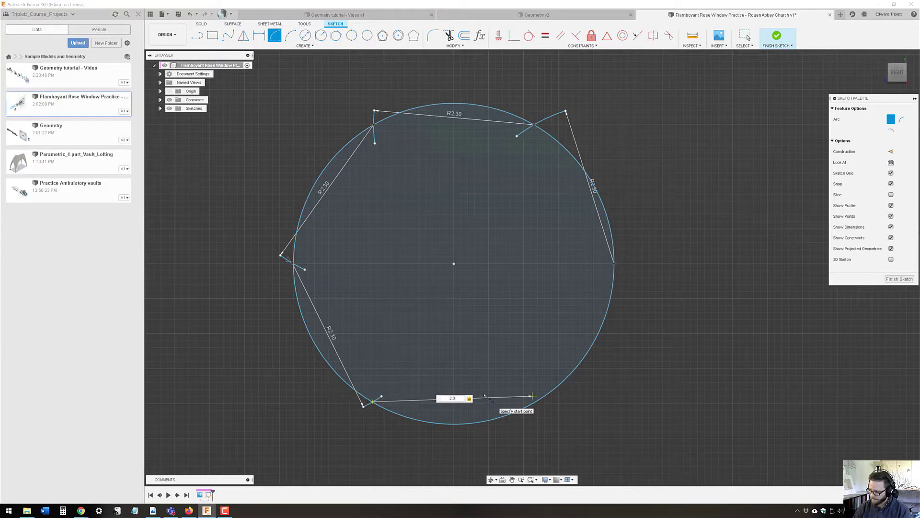
key(Return)
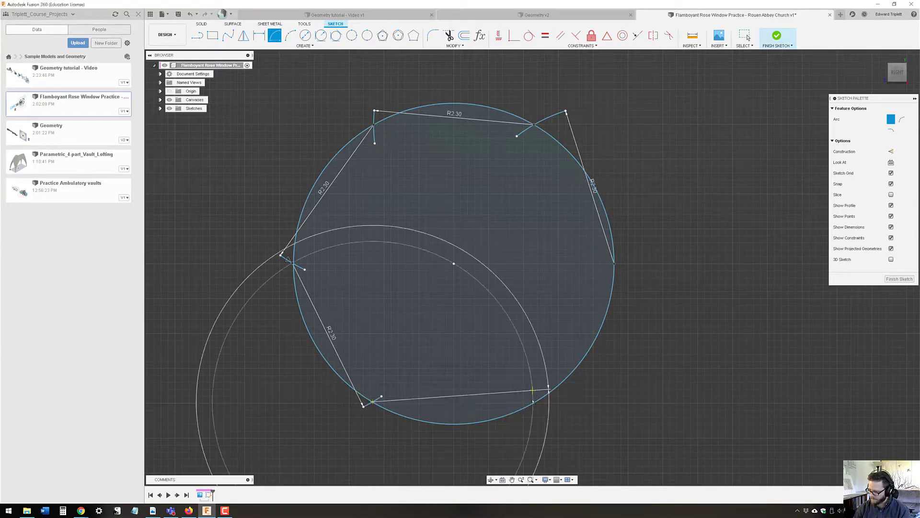
click(533, 401)
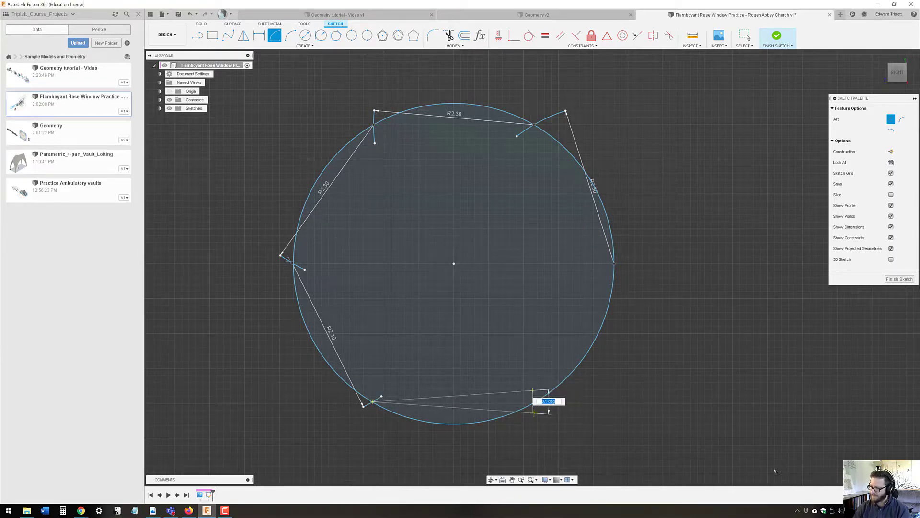
key(Return)
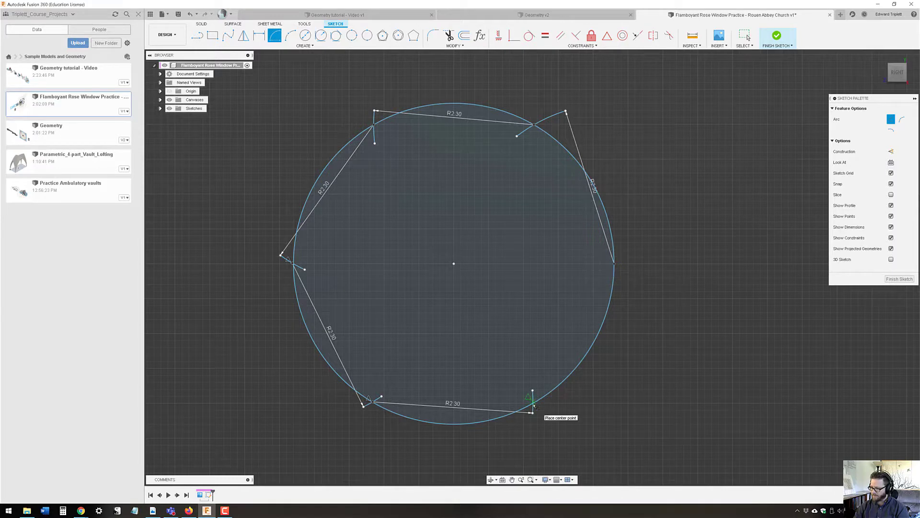
Step: Draw a sixth 2.3 m radius arc, centered at the circle's lower-right crossing and cutting the circle at its rightmost point
scroll(534, 407, up, 5)
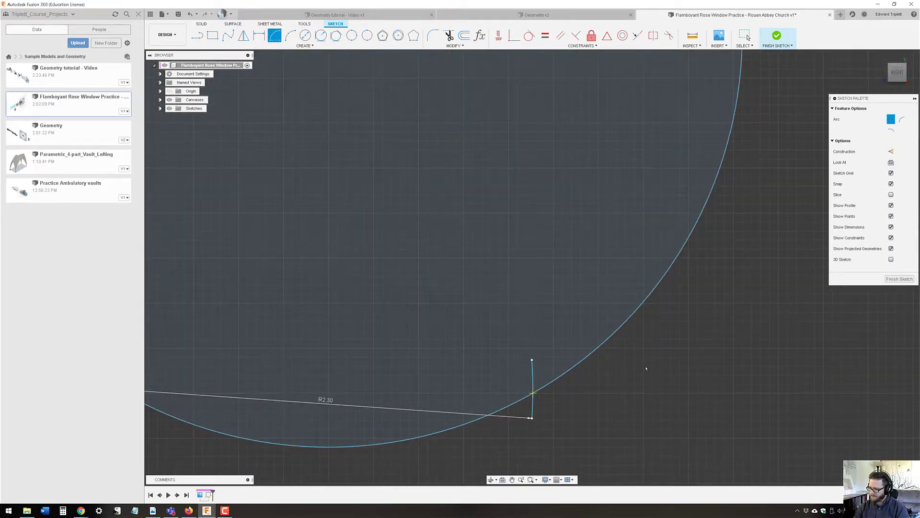
click(532, 394)
scroll(642, 355, down, 2)
scroll(643, 355, down, 2)
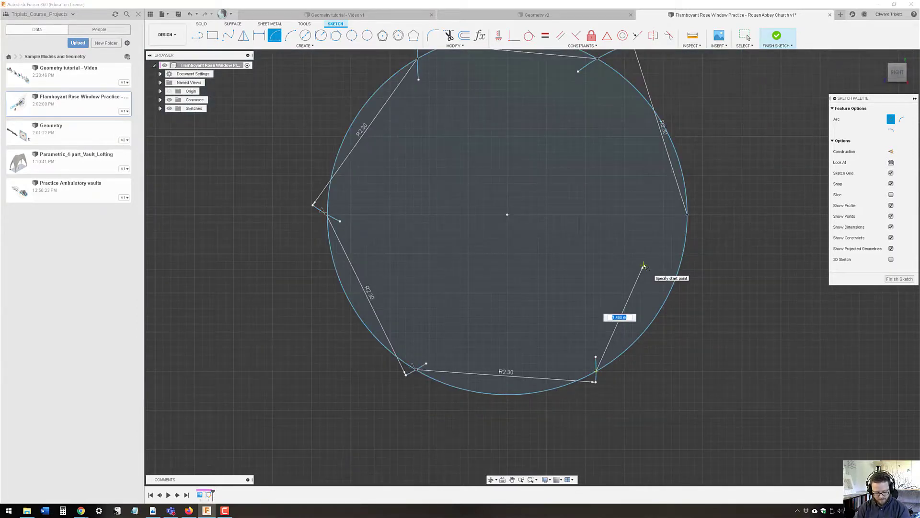
text(2.3)
key(Tab)
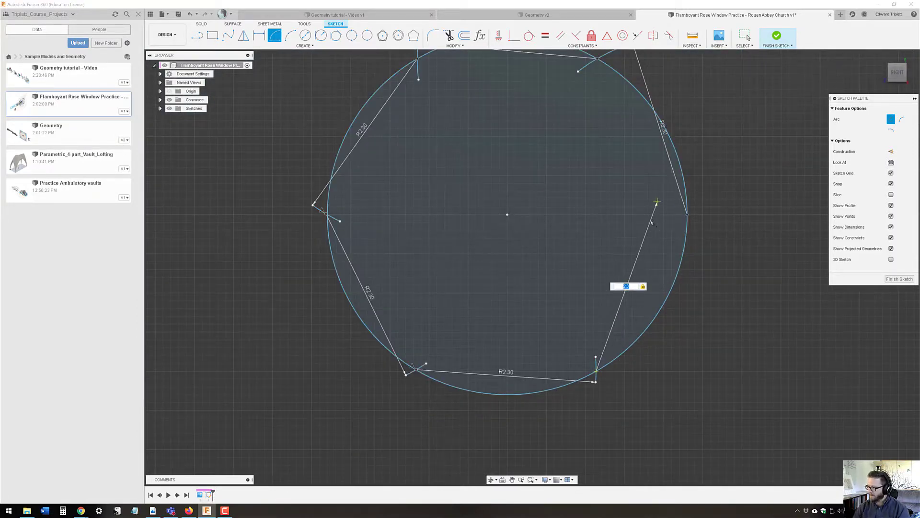
click(686, 213)
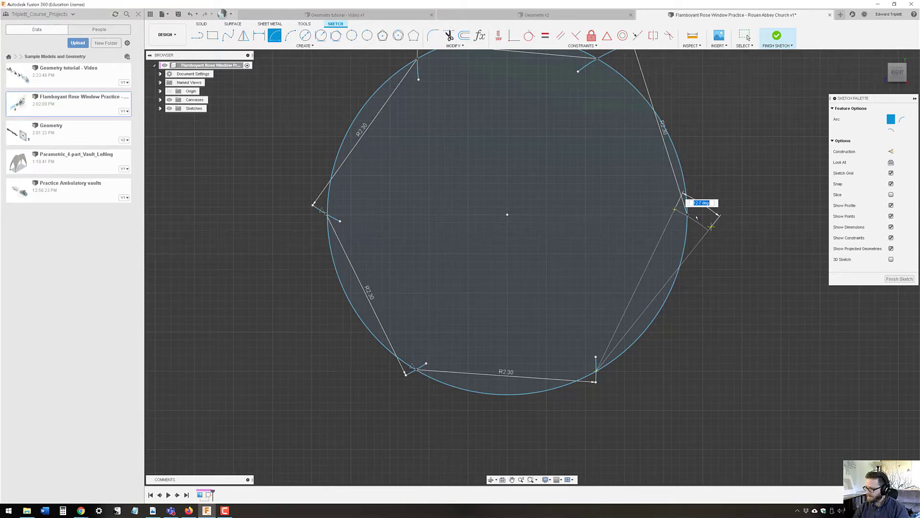
click(697, 218)
Step: Move the lower-left arc's center point onto the exact intersection of the circle and the leftmost arc
scroll(690, 214, up, 3)
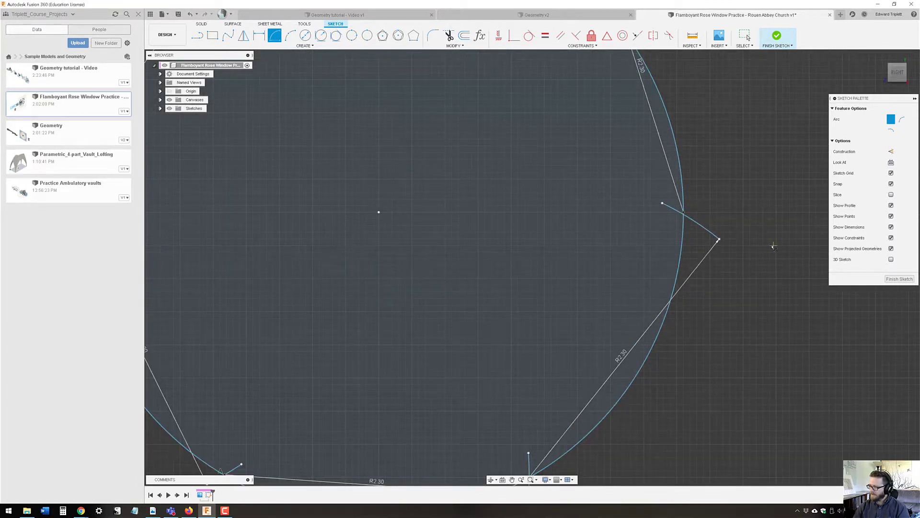
scroll(719, 240, down, 5)
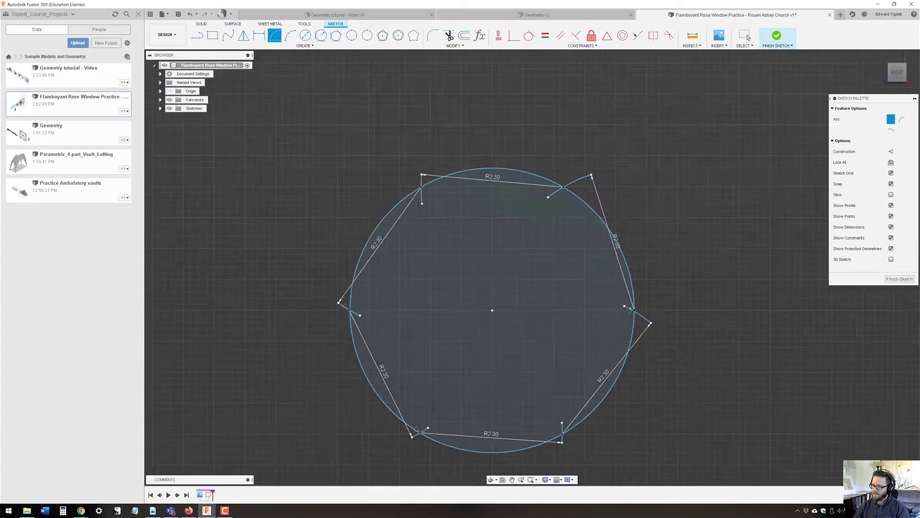
middle_drag(532, 289, 542, 198)
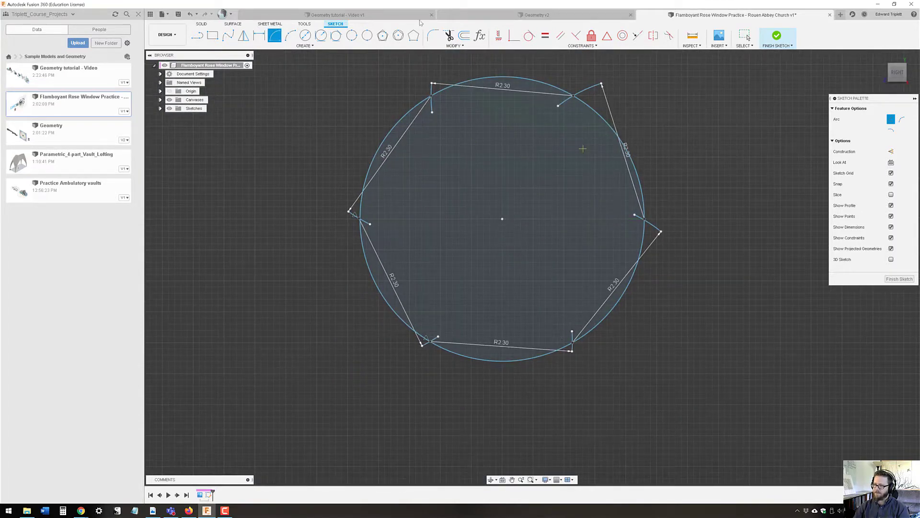
scroll(613, 251, up, 2)
middle_drag(545, 155, 561, 207)
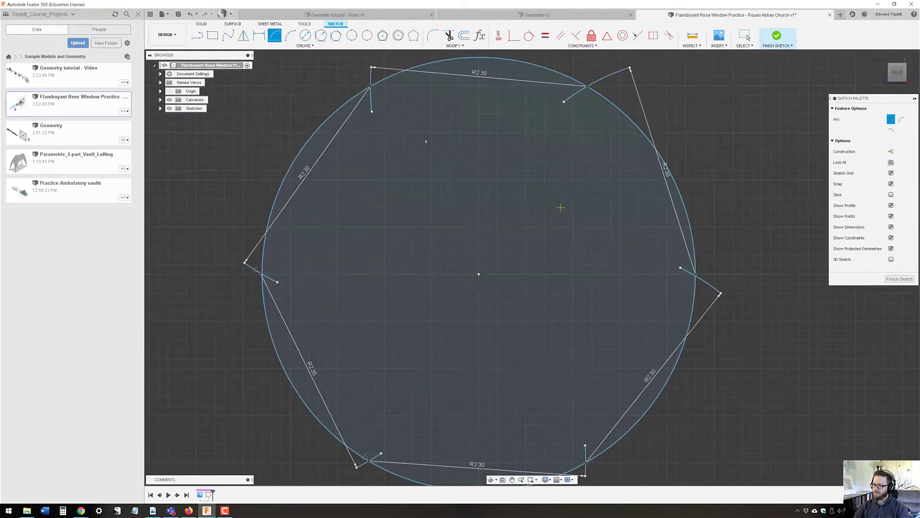
scroll(258, 281, up, 6)
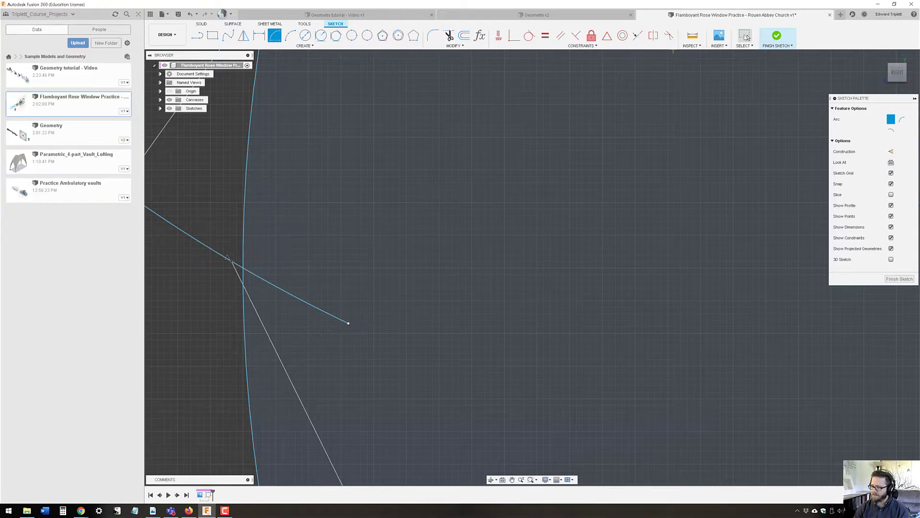
click(744, 35)
mouse_move(232, 263)
mouse_down()
mouse_move(244, 269)
mouse_move(234, 262)
mouse_up()
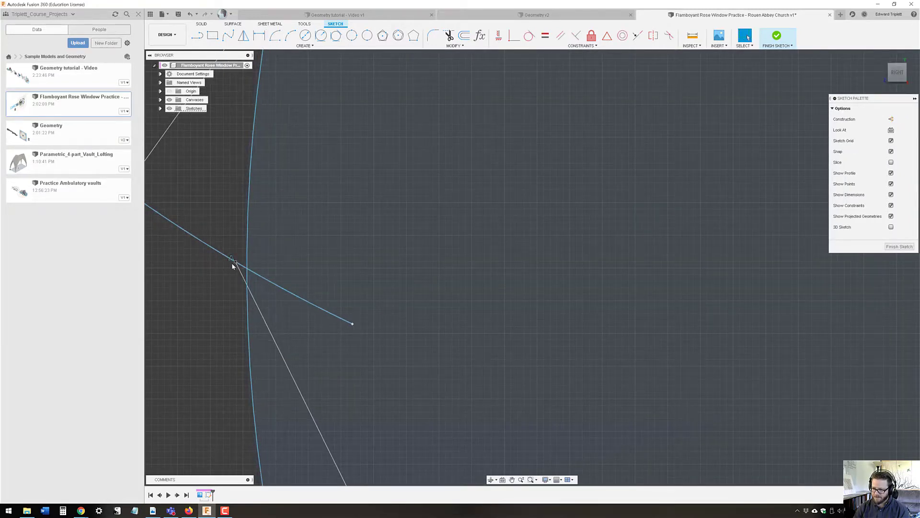
click(233, 261)
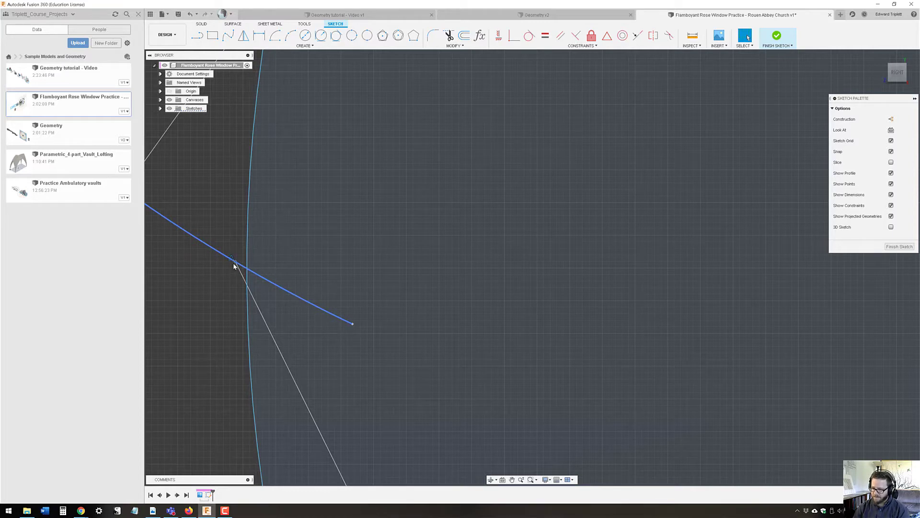
click(236, 263)
drag(235, 263, 247, 276)
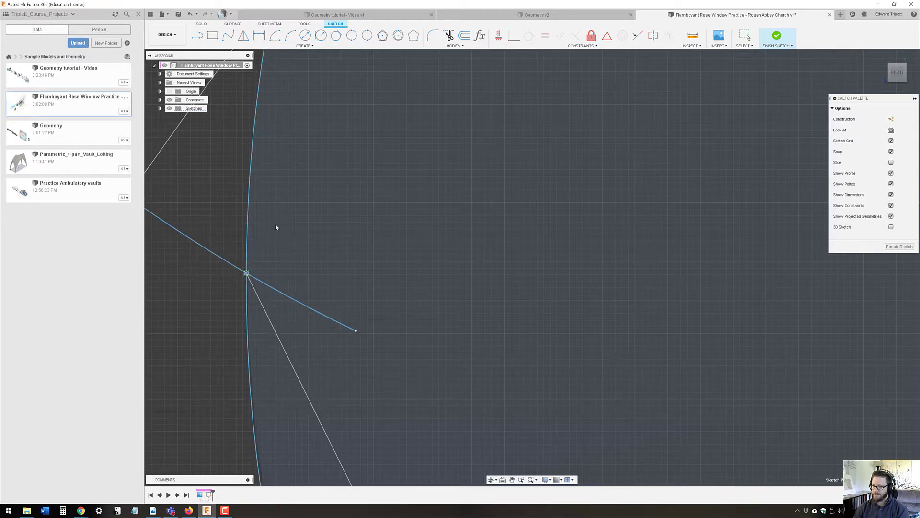
Step: Move the bottom arc's center point onto the exact intersection of the circle and the lower-left arc
scroll(276, 227, down, 5)
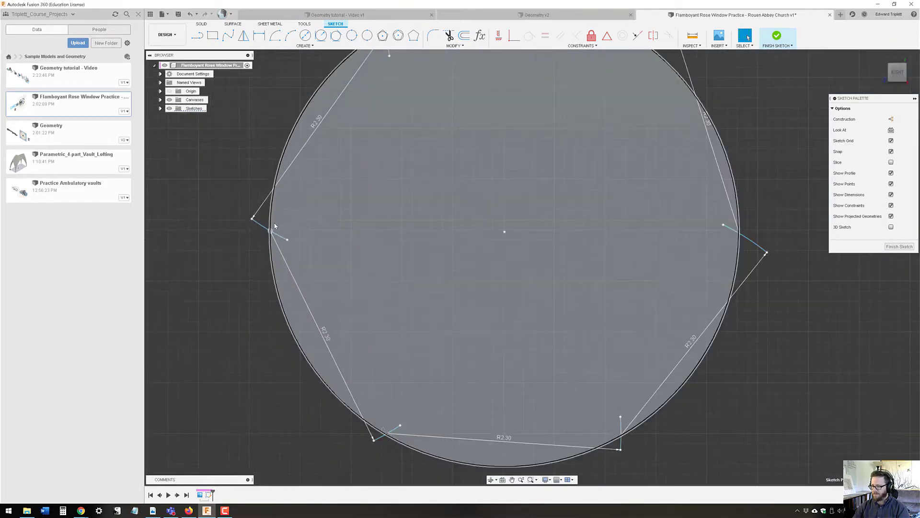
scroll(386, 434, up, 5)
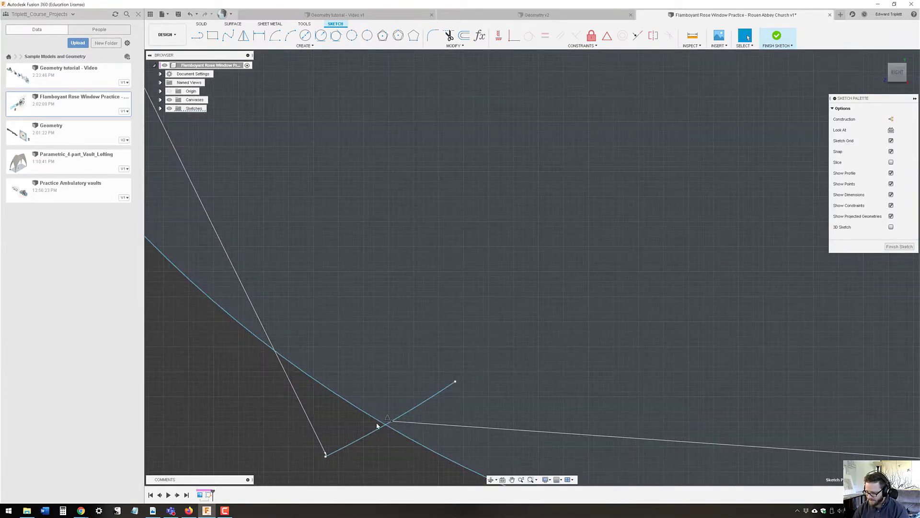
scroll(388, 415, up, 3)
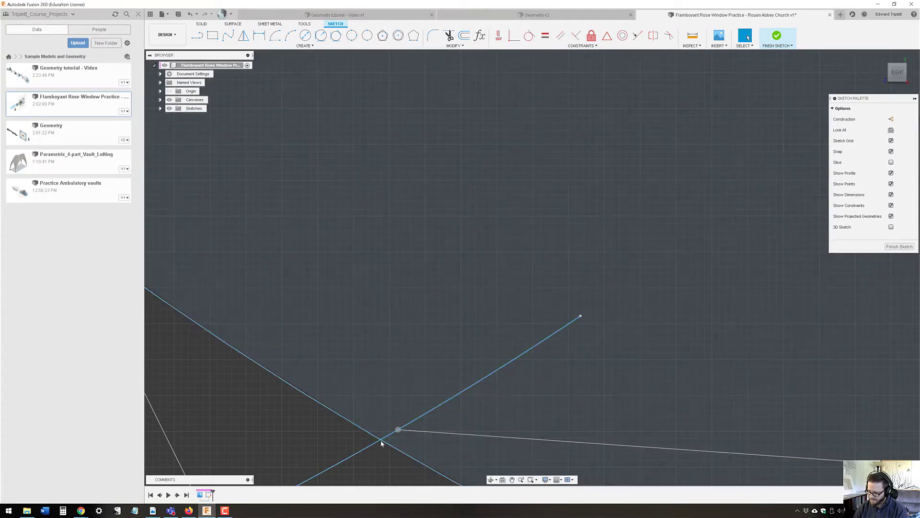
mouse_move(381, 440)
mouse_down()
mouse_move(389, 445)
mouse_move(381, 442)
mouse_up()
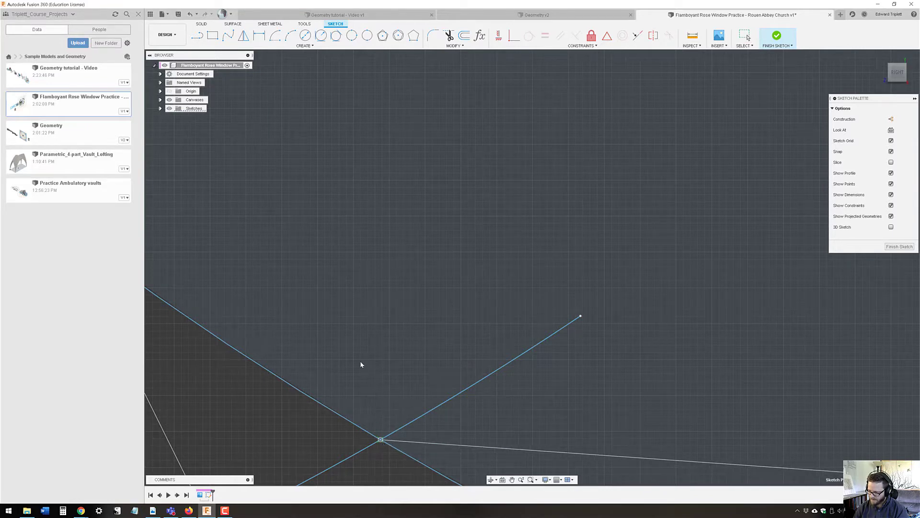
Step: Inspect the remaining arc centers around the circle to check that each sits on its arc and circle intersection
scroll(360, 365, down, 10)
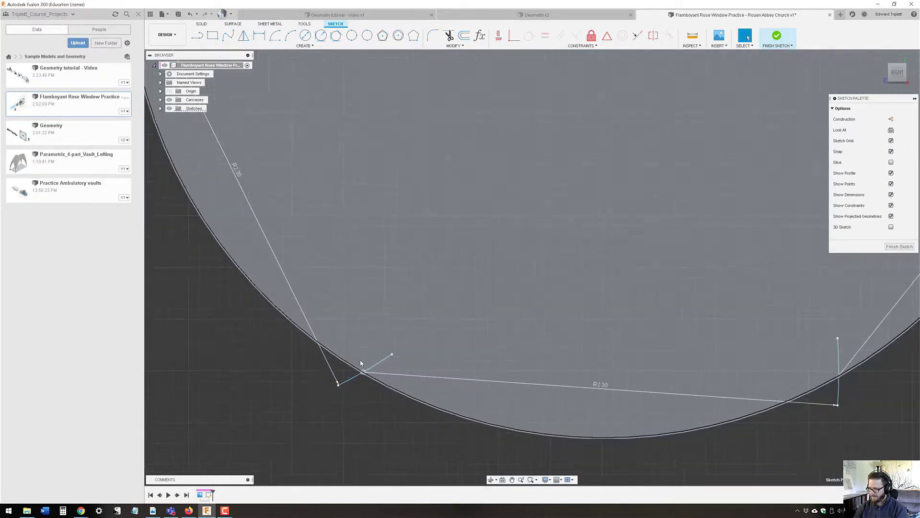
scroll(615, 372, up, 10)
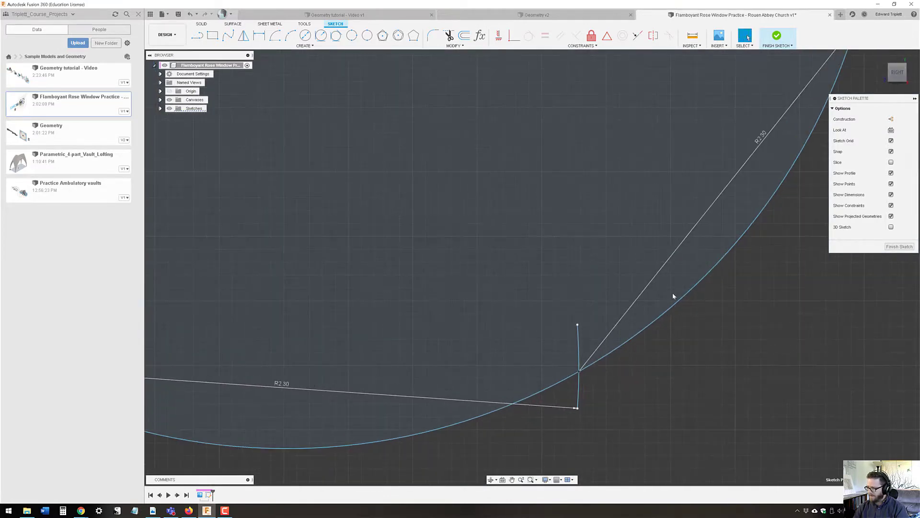
scroll(615, 292, down, 5)
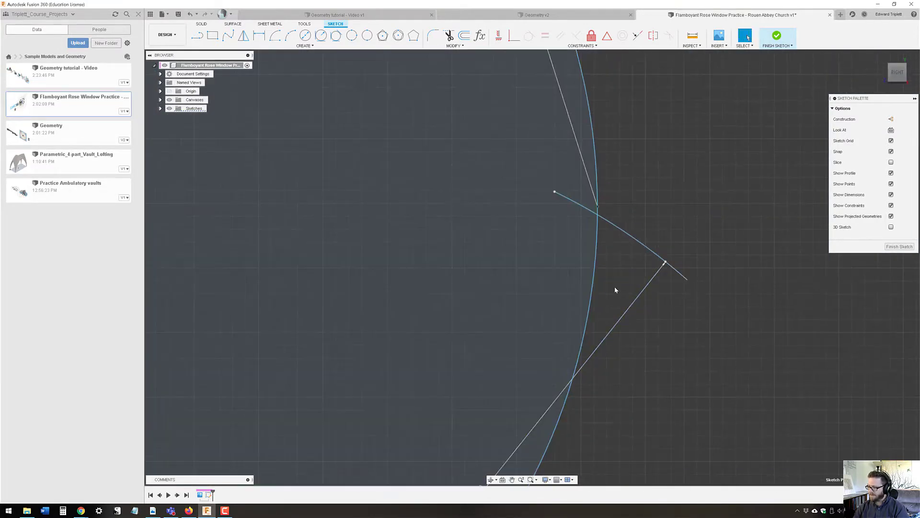
scroll(616, 292, down, 3)
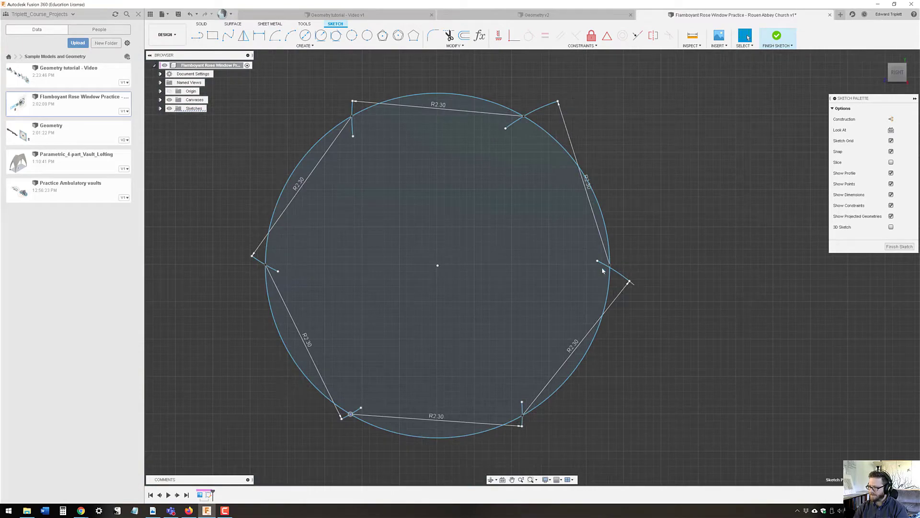
scroll(610, 269, up, 3)
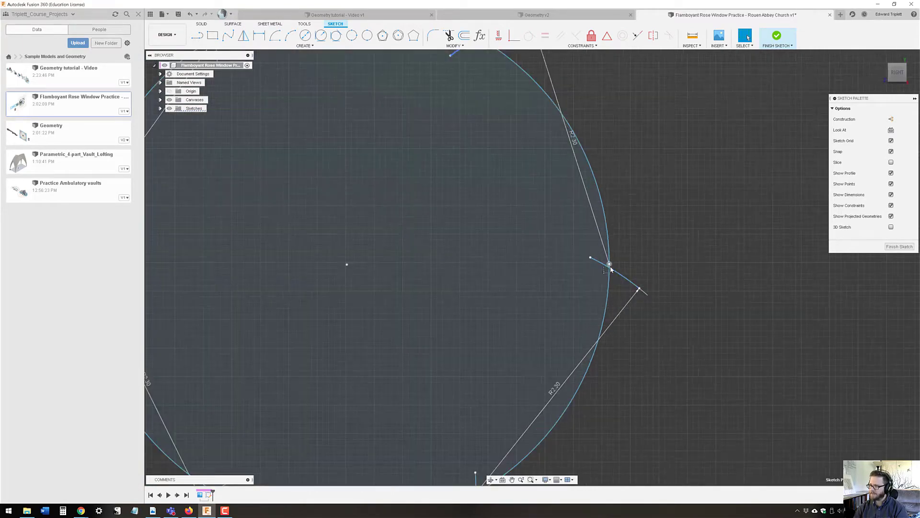
middle_drag(611, 269, 627, 430)
scroll(486, 184, up, 5)
middle_drag(246, 221, 600, 225)
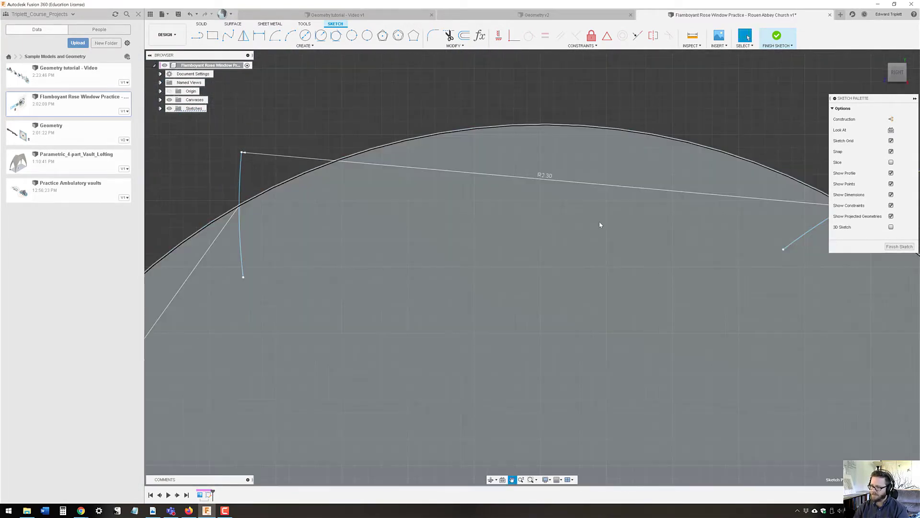
scroll(522, 221, down, 4)
middle_drag(560, 284, 541, 197)
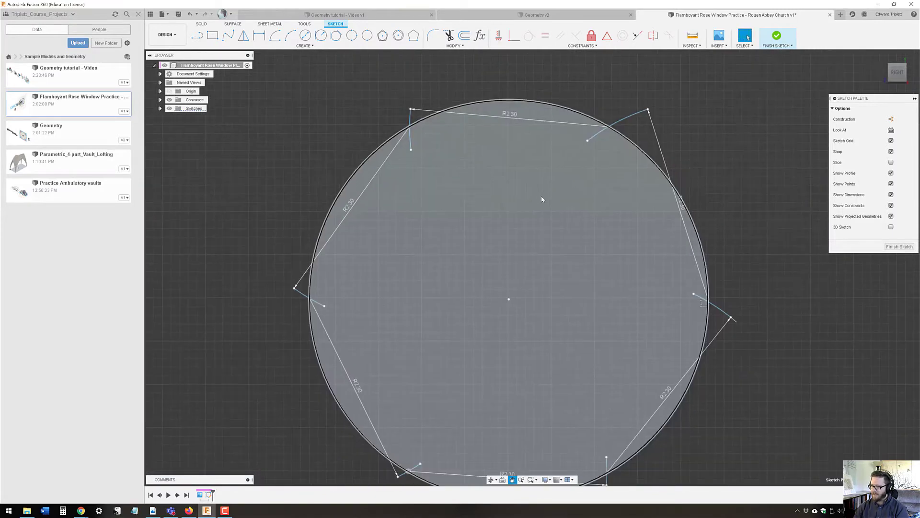
scroll(542, 198, down, 4)
scroll(633, 272, up, 3)
middle_drag(608, 291, 659, 283)
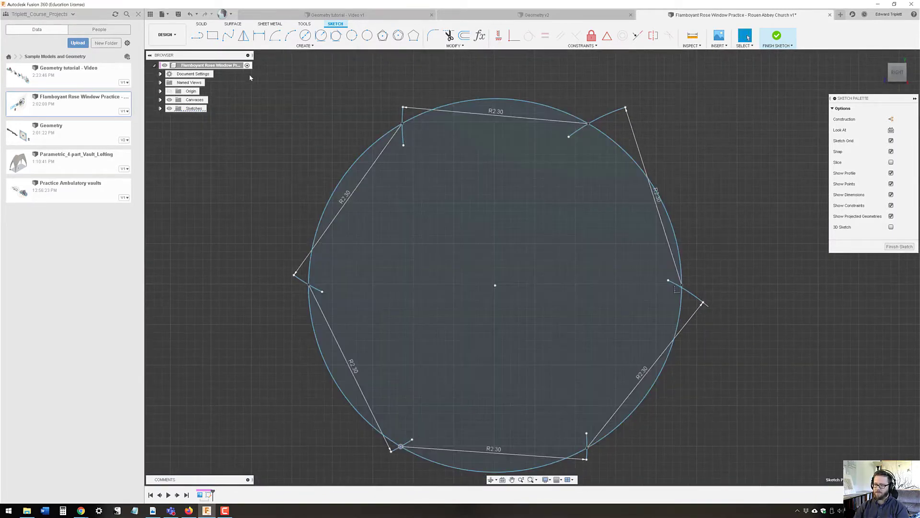
Step: Draw lines from the circle's center to its upper-left, upper-right and rightmost arc crossings
click(197, 35)
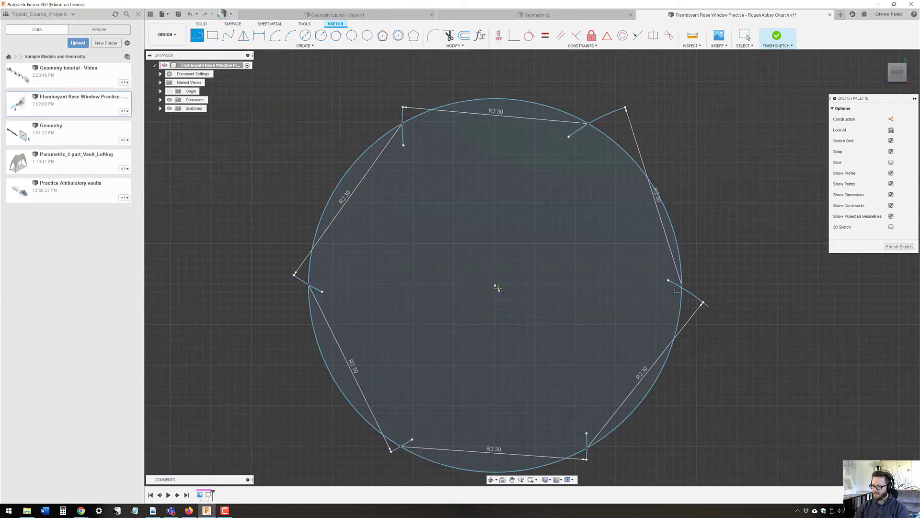
click(496, 286)
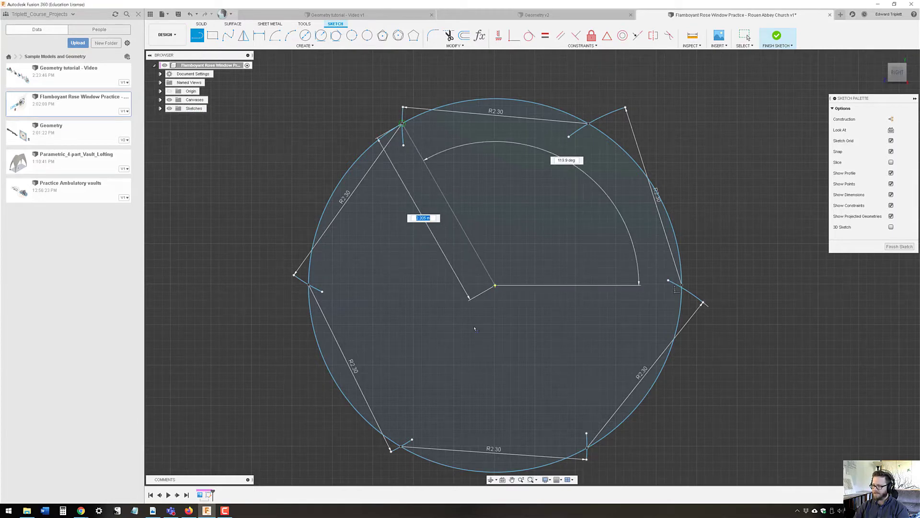
click(402, 124)
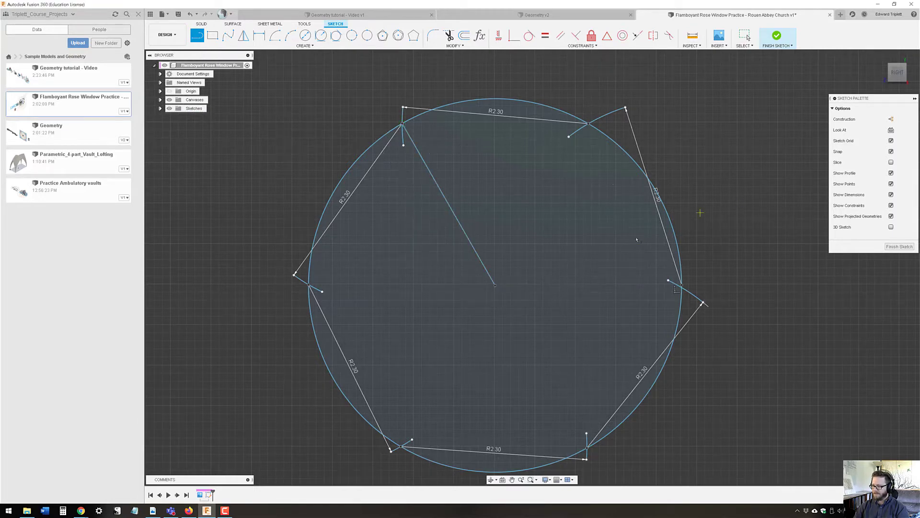
click(496, 286)
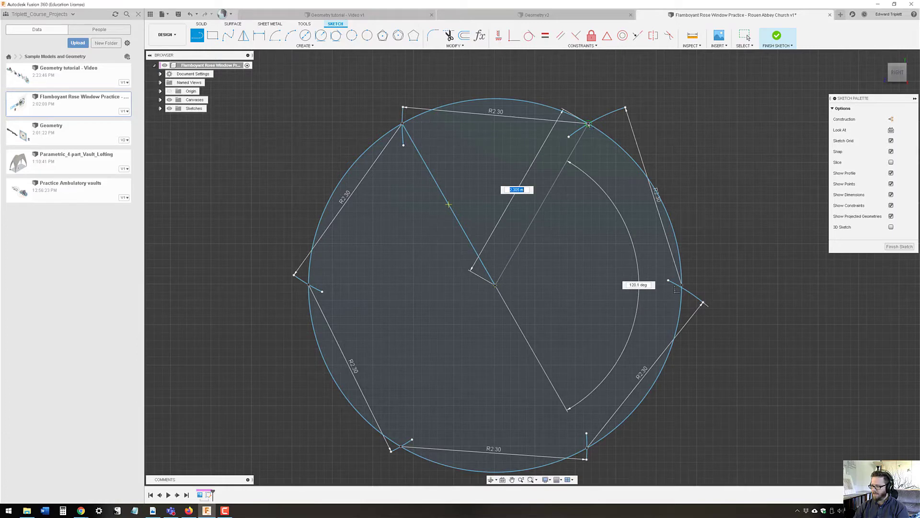
click(495, 286)
click(681, 286)
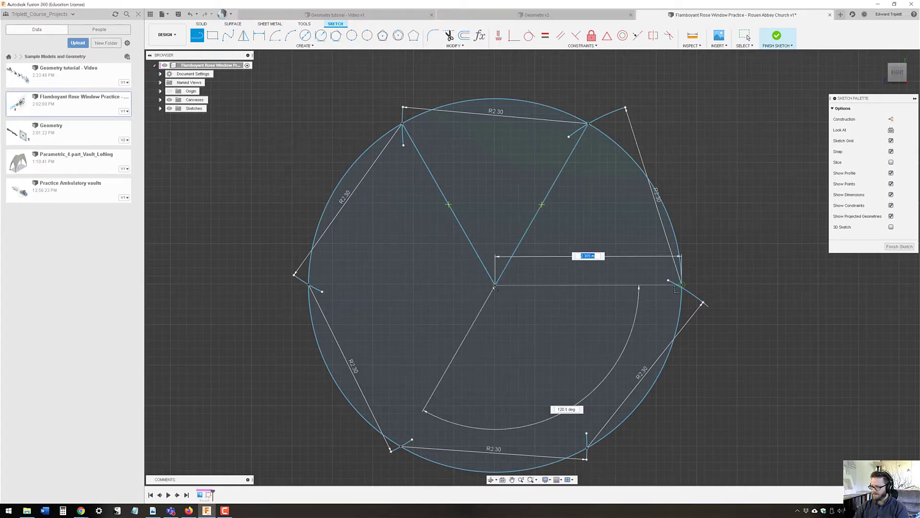
Step: Draw lines from the circle's center to its lower-right, lower-left and leftmost arc crossings, completing six equal divisions
click(495, 286)
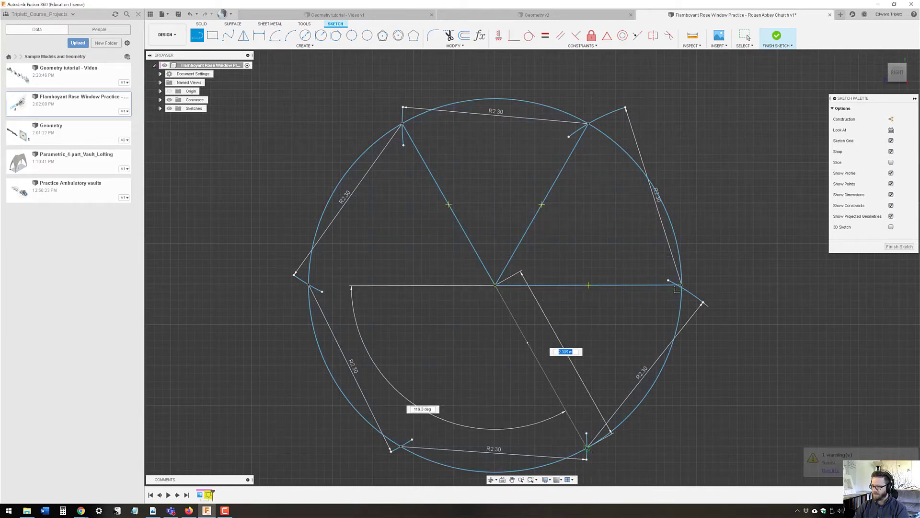
click(496, 285)
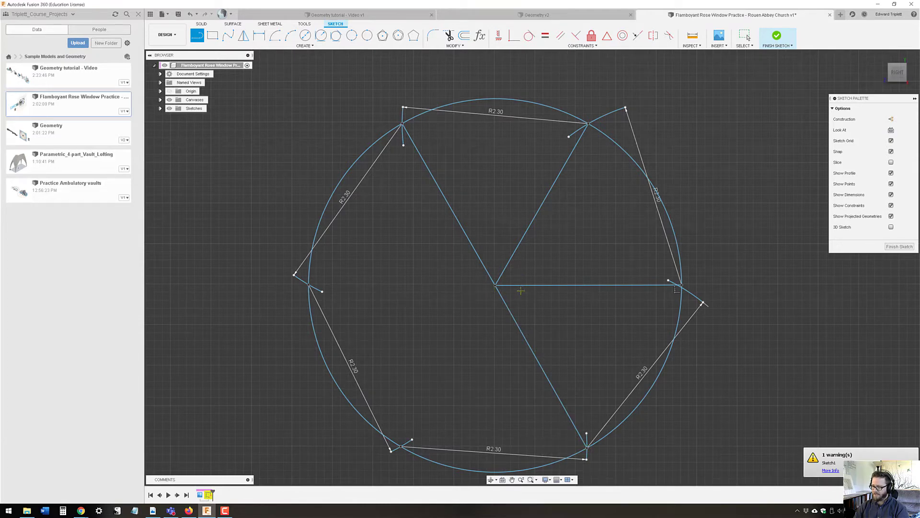
middle_drag(519, 290, 539, 281)
click(513, 277)
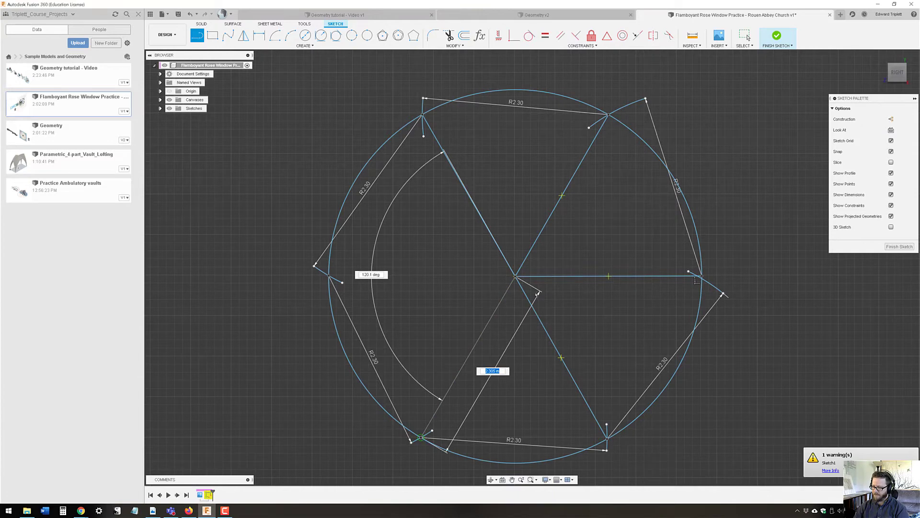
click(420, 437)
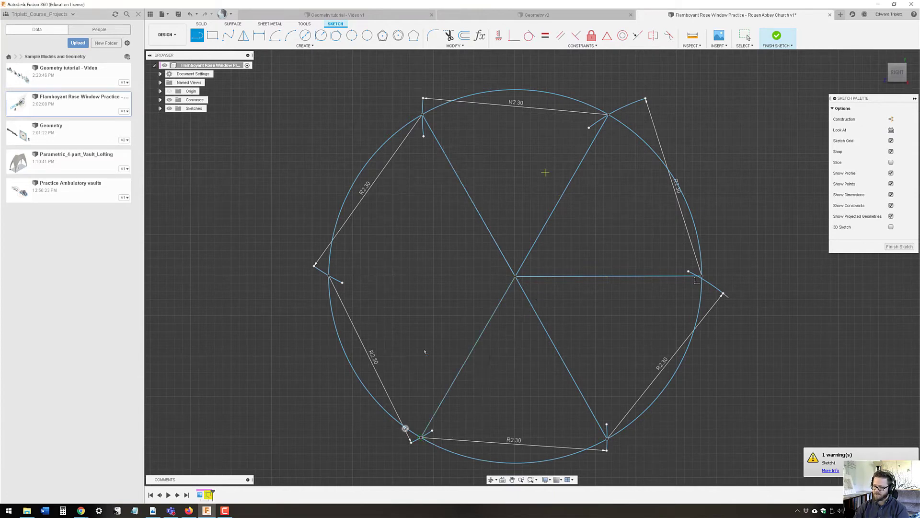
click(329, 276)
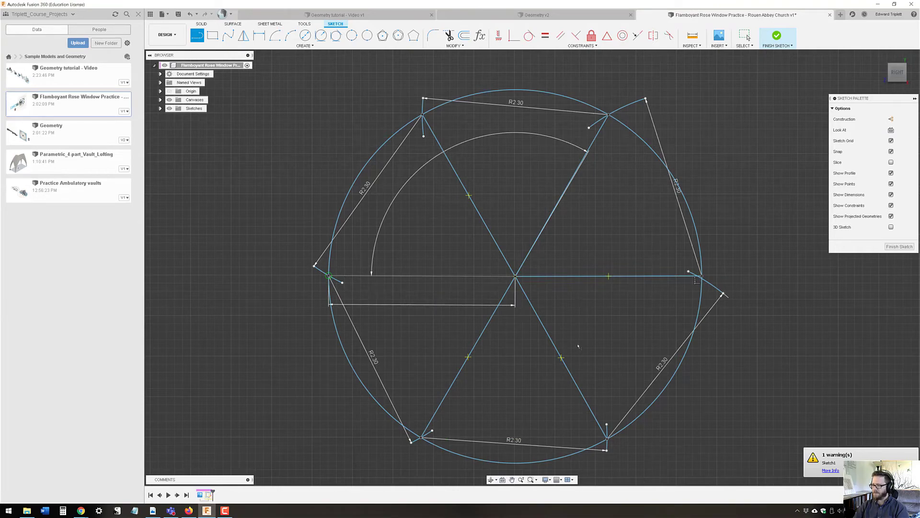
scroll(578, 350, down, 3)
key(Escape)
middle_drag(521, 329, 450, 343)
key(l)
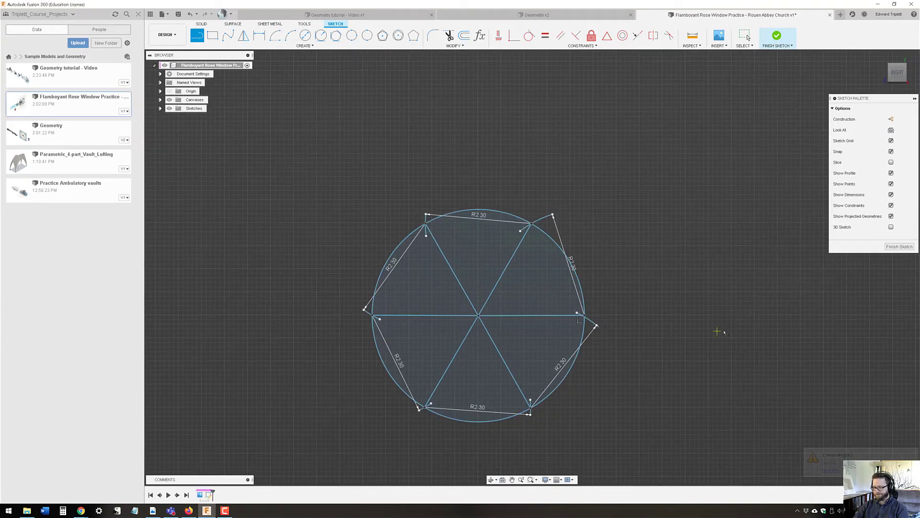
key(Escape)
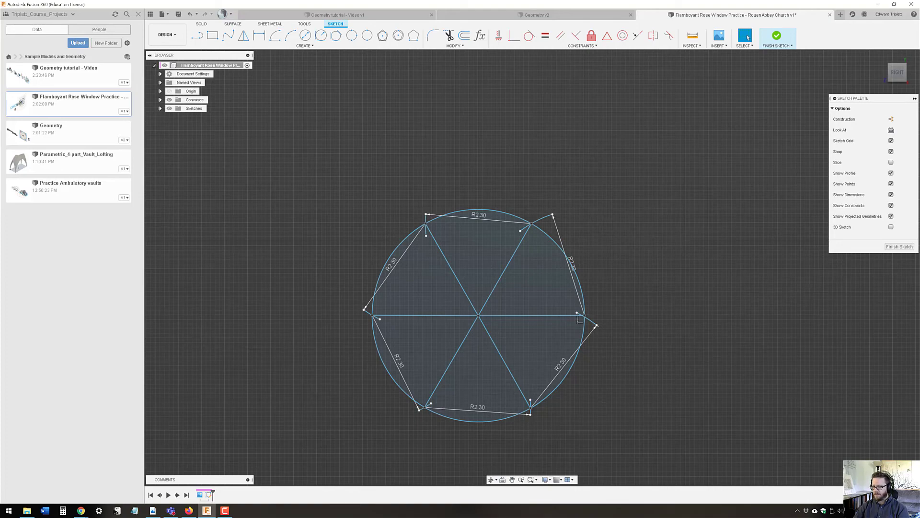
mouse_move(513, 369)
middle_down()
mouse_move(381, 318)
mouse_move(509, 180)
mouse_move(477, 212)
mouse_move(504, 267)
middle_up()
scroll(385, 325, down, 5)
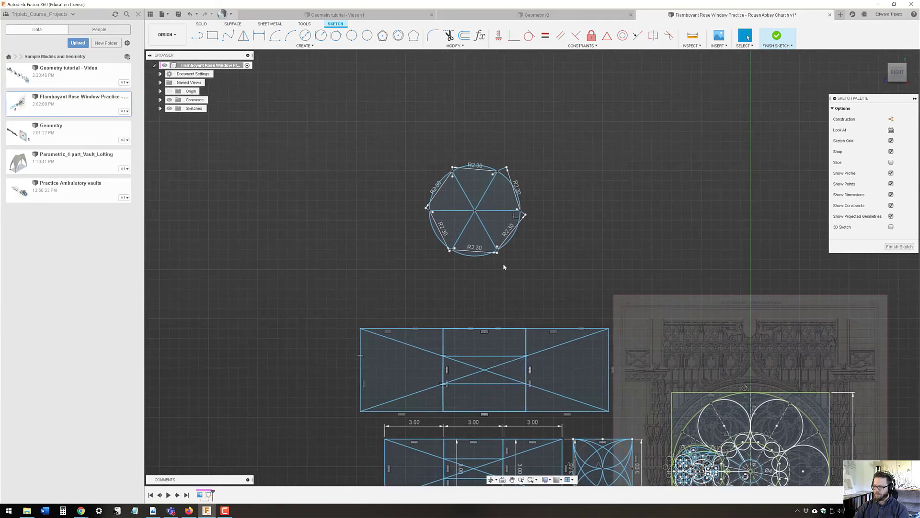
scroll(503, 267, up, 2)
middle_drag(790, 283, 594, 191)
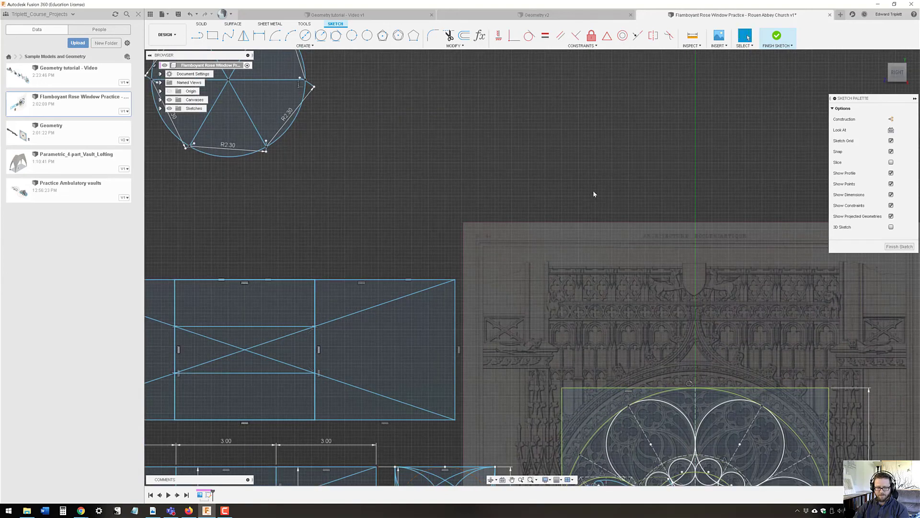
middle_drag(477, 222, 530, 296)
middle_drag(530, 334, 535, 371)
mouse_move(470, 206)
middle_down()
mouse_move(546, 340)
mouse_move(566, 333)
middle_up()
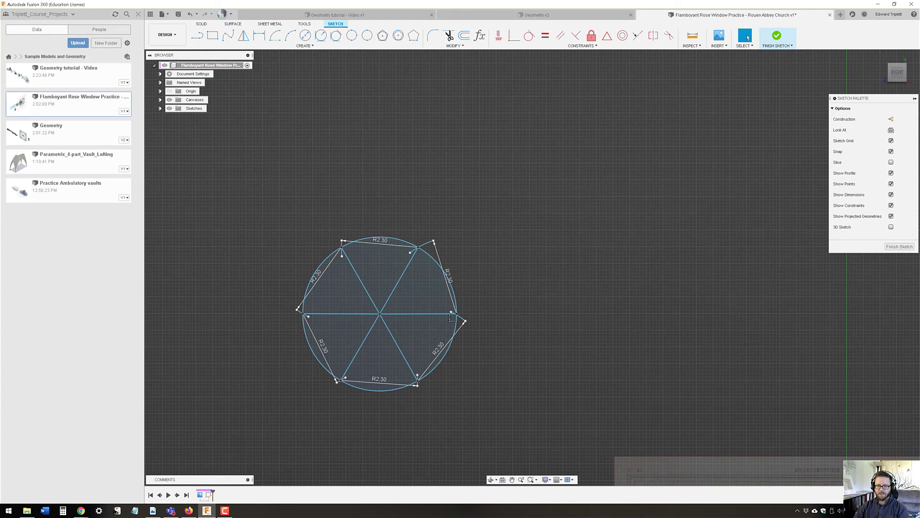